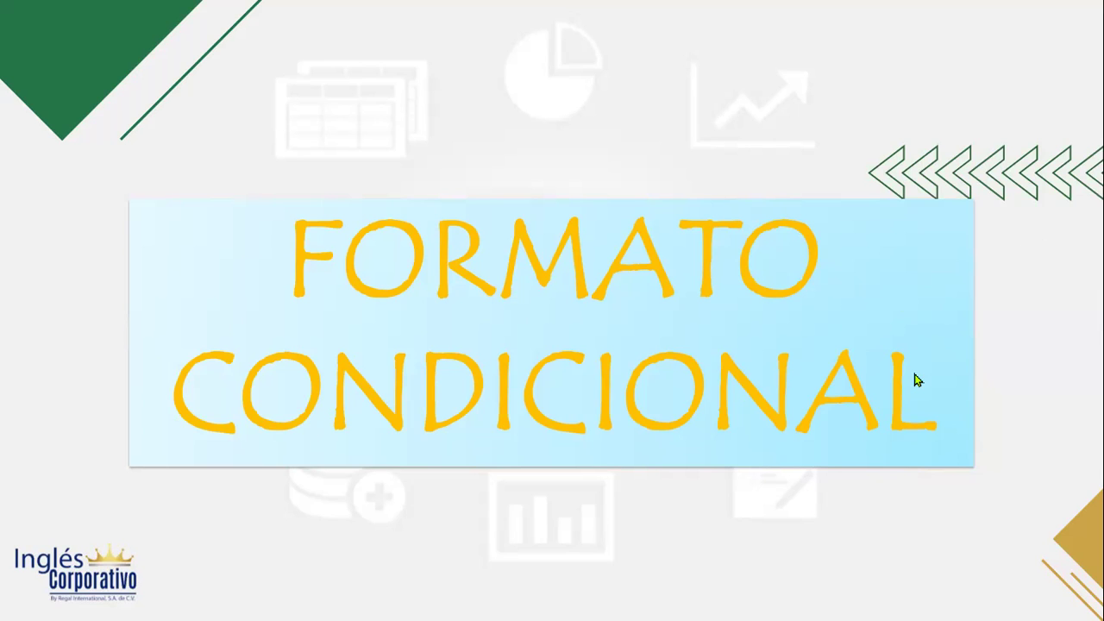
Step: Advance from the FORMATO CONDICIONAL title slide to the slide on revealing data patterns and trends
click(580, 422)
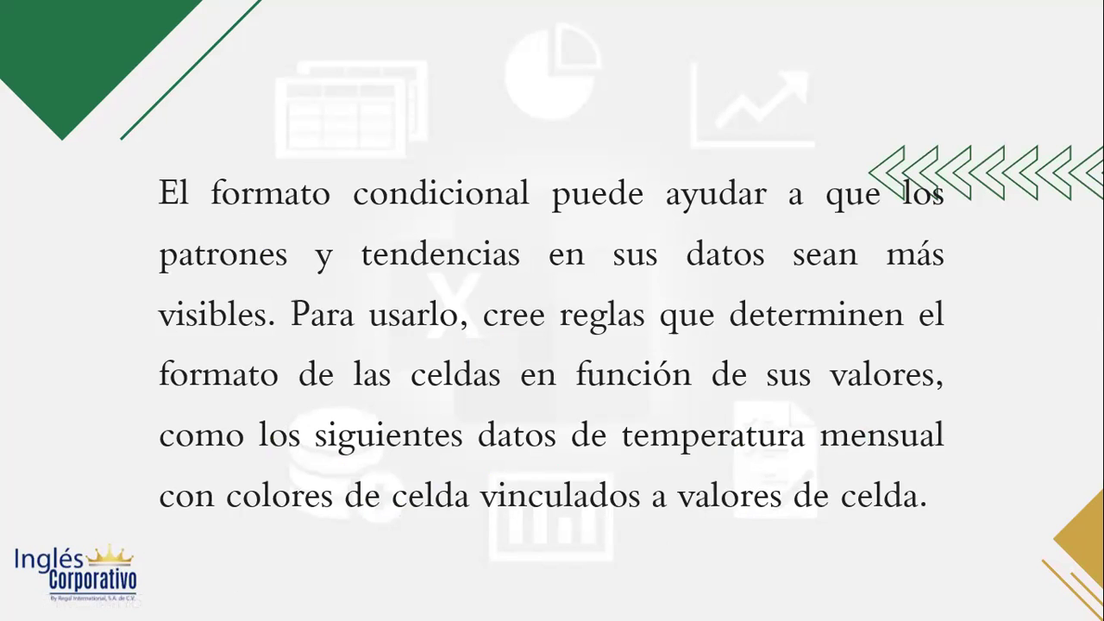
Step: Advance past the temperature table example slide to the practice sheet title slide
click(759, 221)
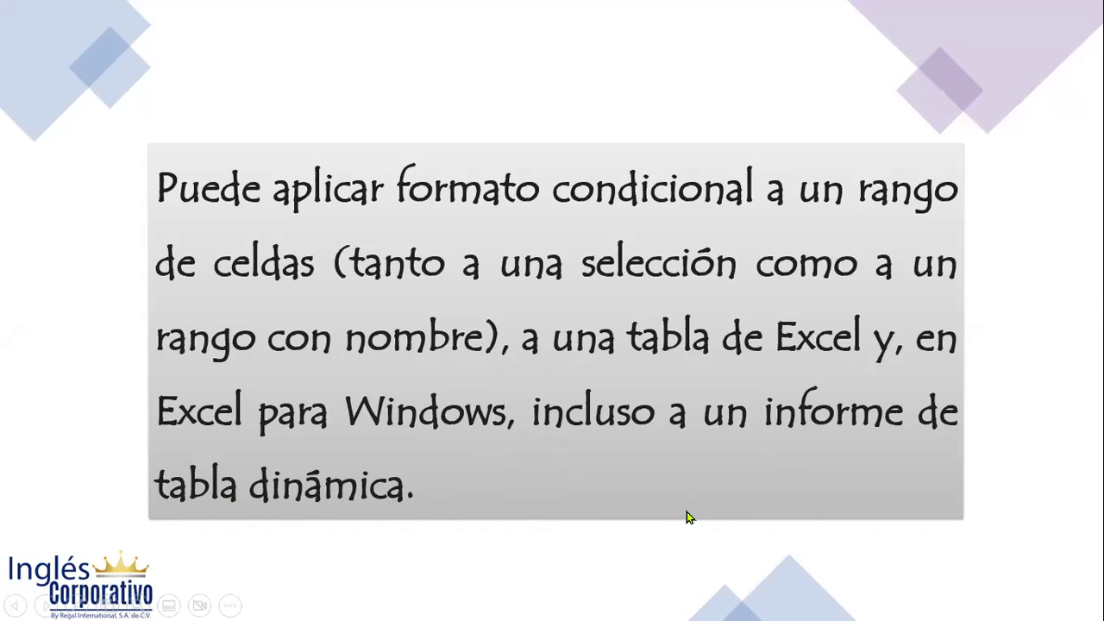
click(580, 421)
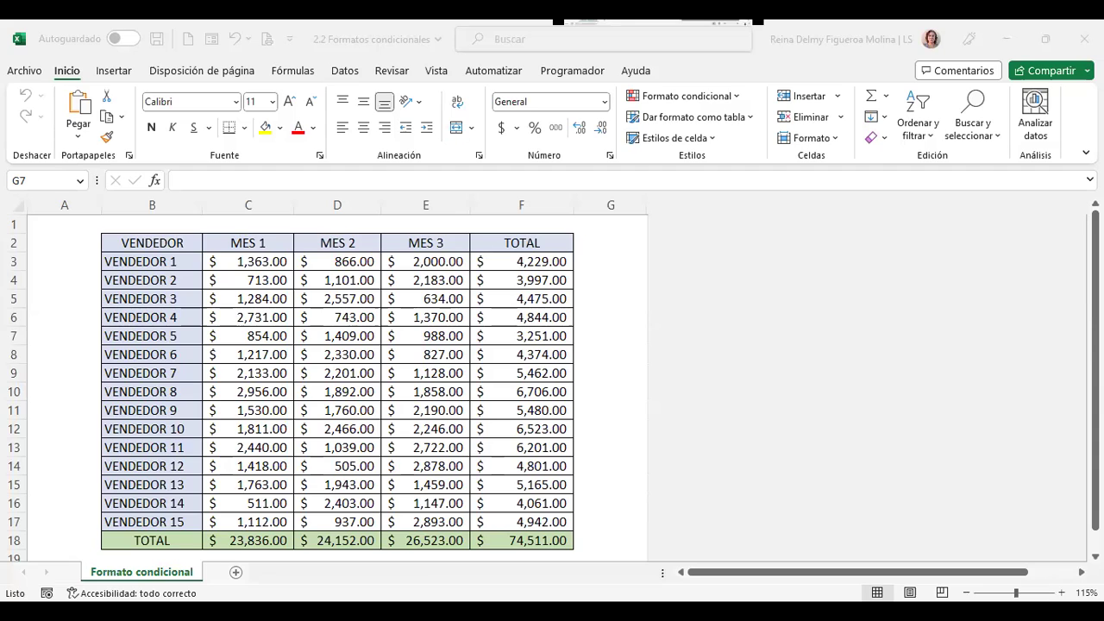
Step: Activate the Excel workbook and zoom the vendor sales table from 115% to 120%
click(756, 362)
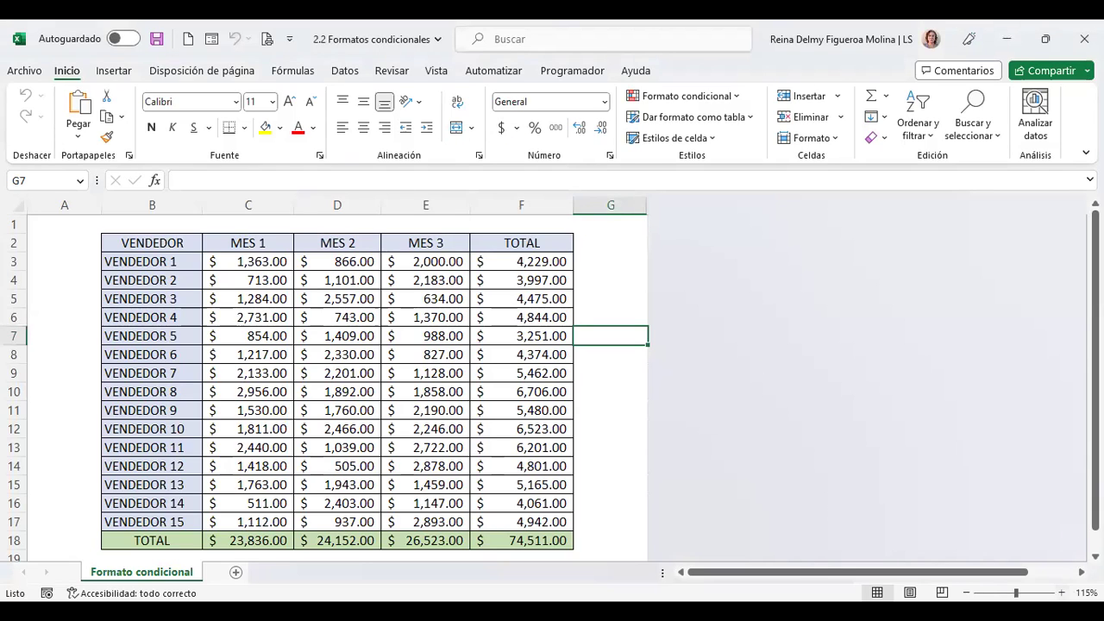
ctrl+scroll(521, 420, up, 3)
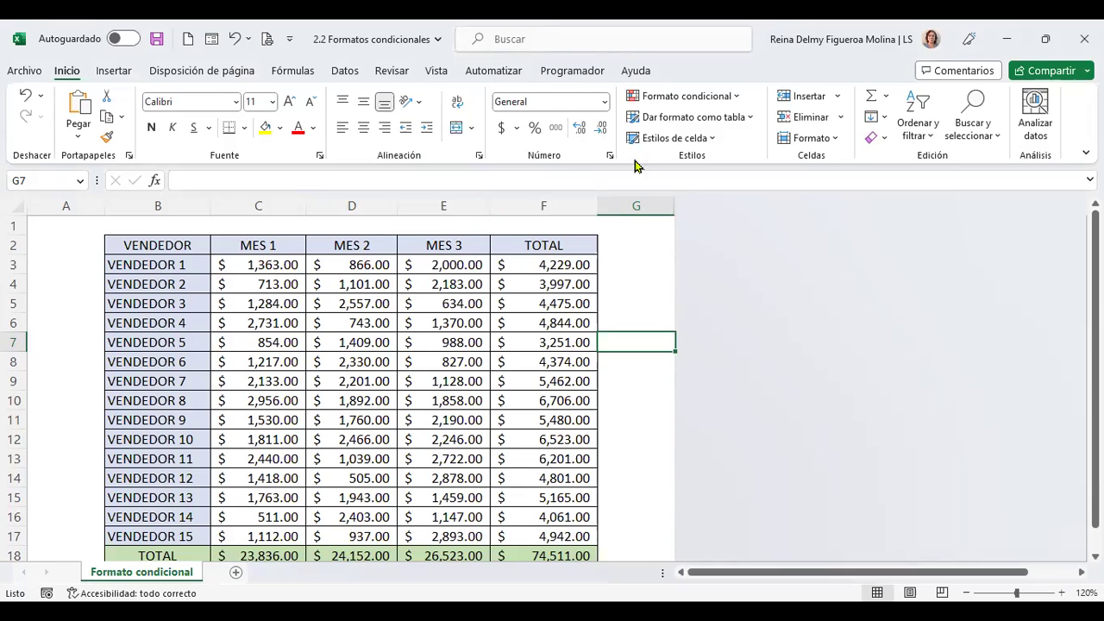
click(739, 97)
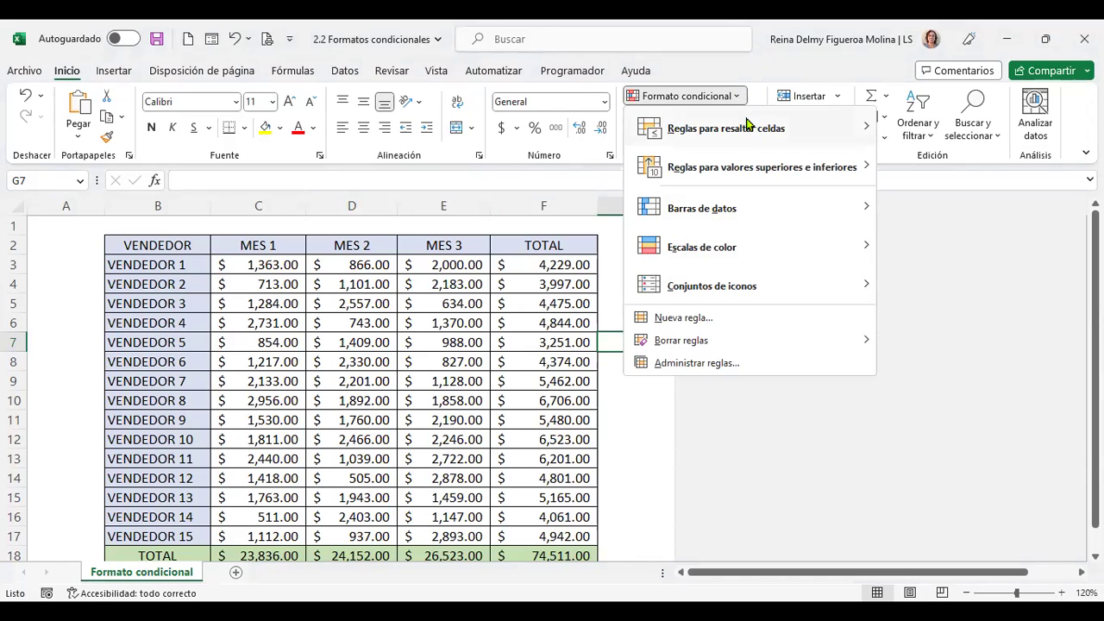
mouse_move(756, 133)
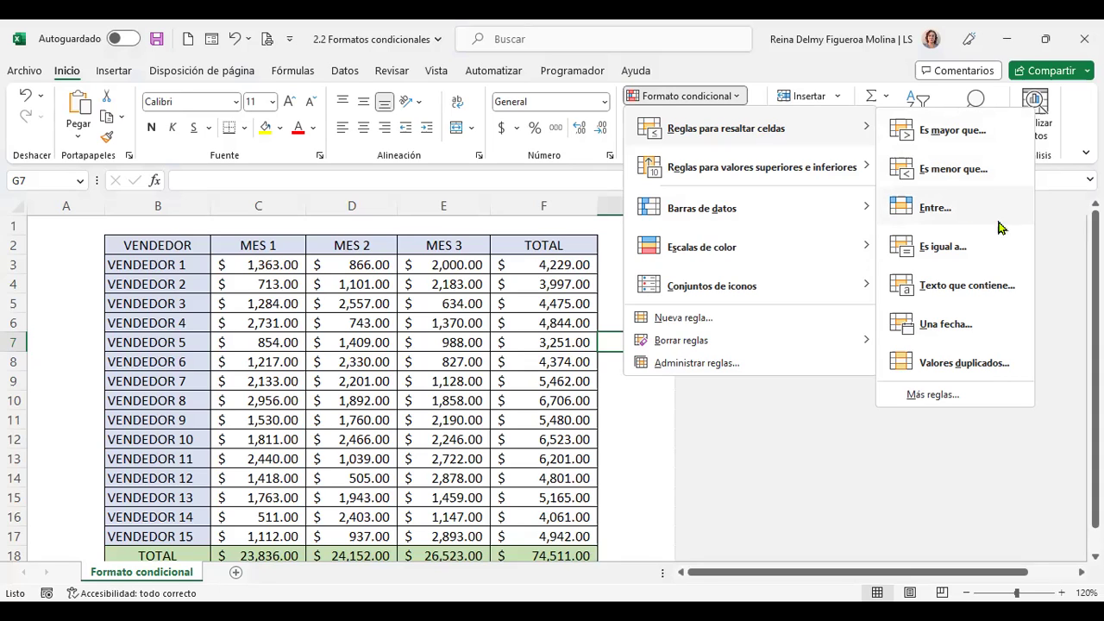
key(Escape)
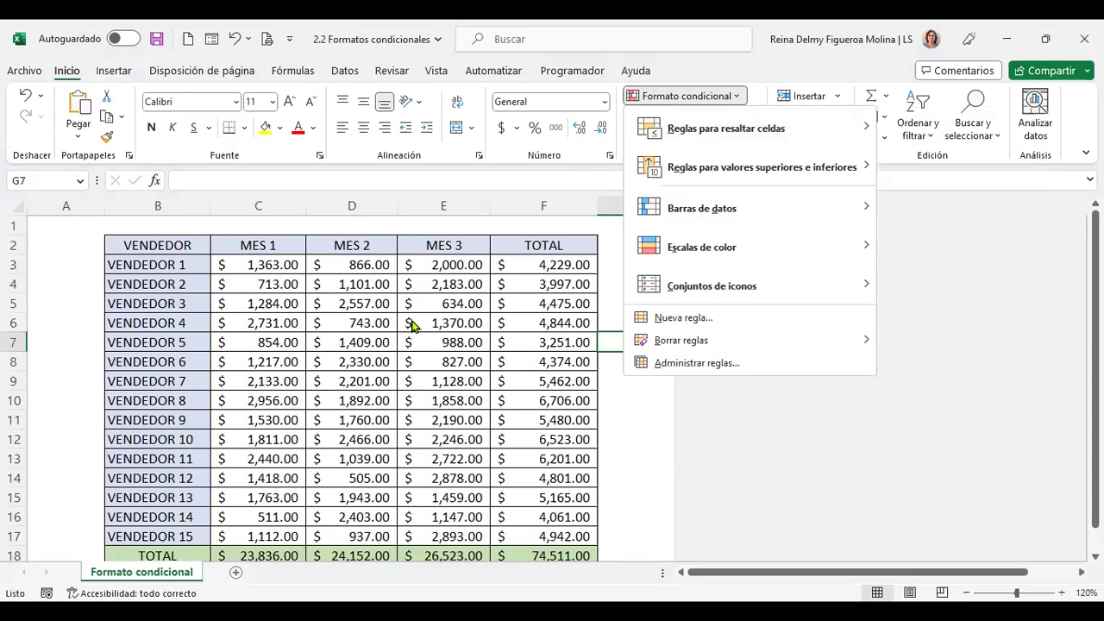
key(Escape)
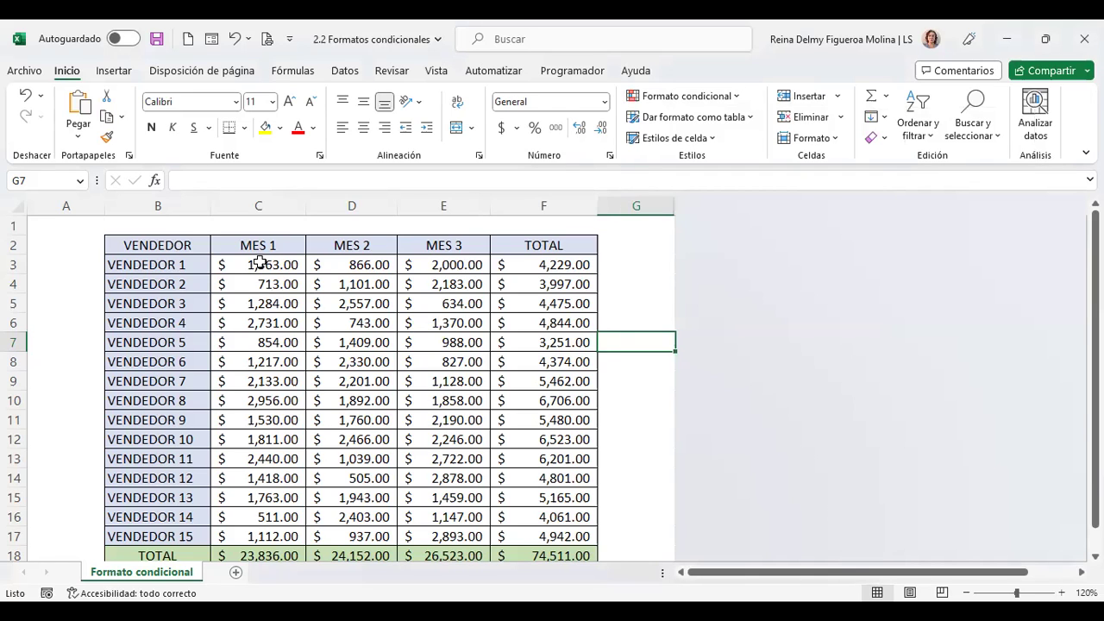
Step: Select the MES 1–MES 3 figures in C3:E17 and show Formato condicional > Reglas para resaltar celdas
mouse_move(260, 263)
mouse_down()
mouse_move(455, 439)
mouse_move(455, 535)
mouse_up()
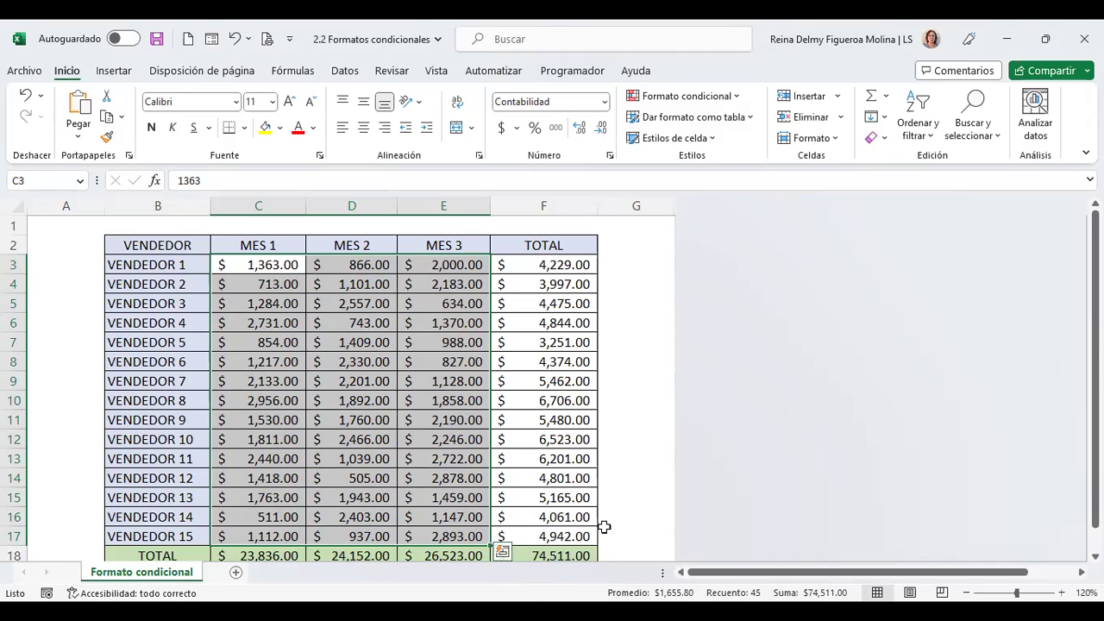
click(737, 98)
mouse_move(762, 141)
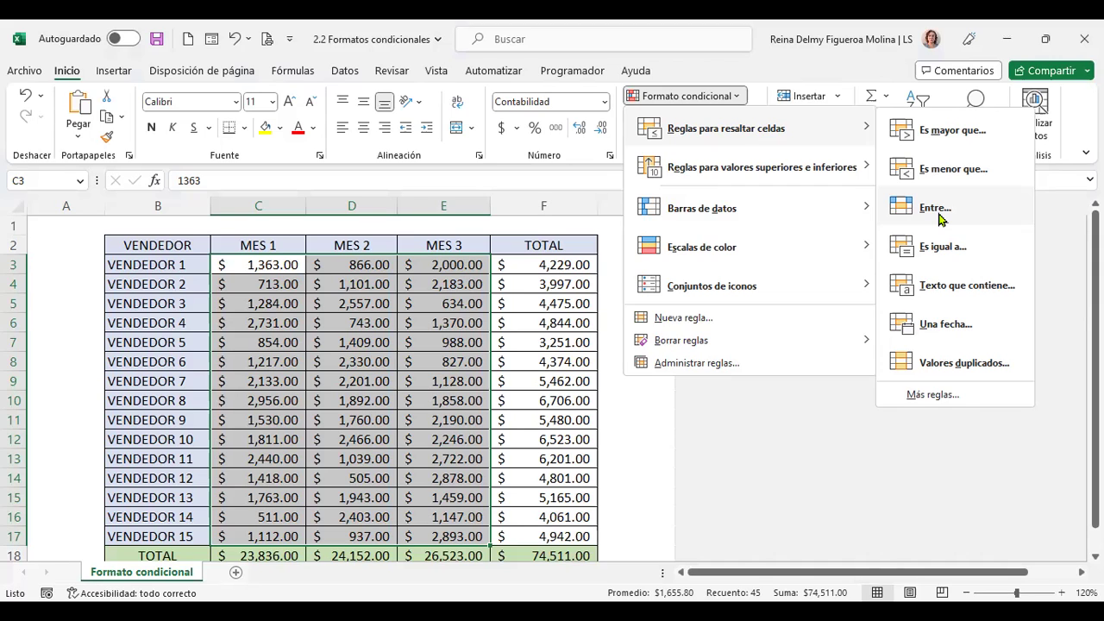
Step: Apply an Entre rule from 1800 to 2000 to C3:E17 with light red fill and dark red text
click(914, 215)
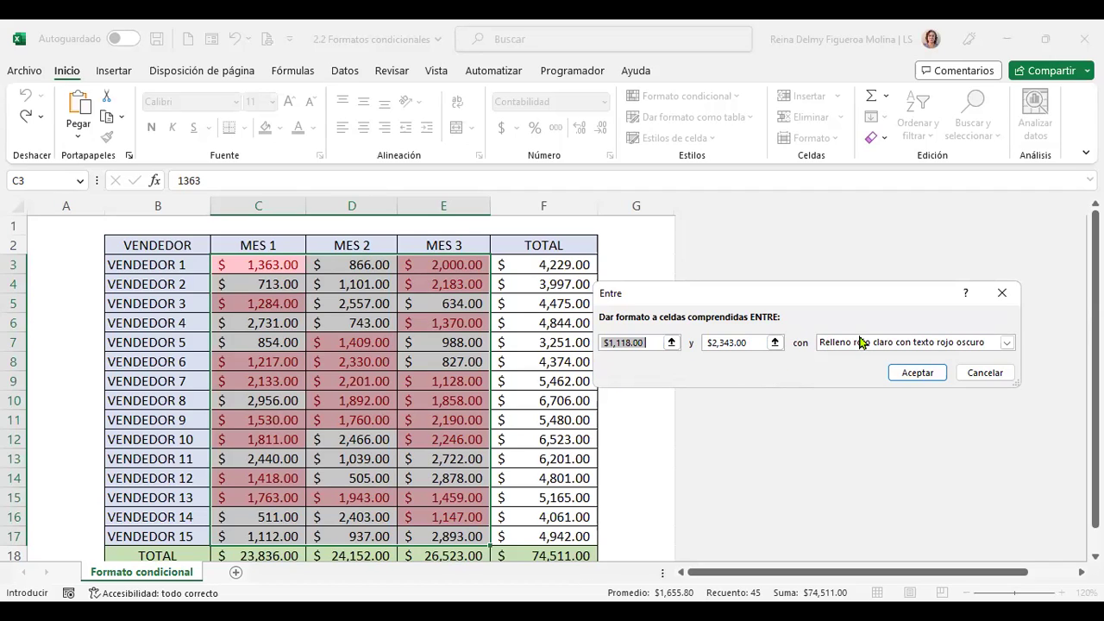
text(1800)
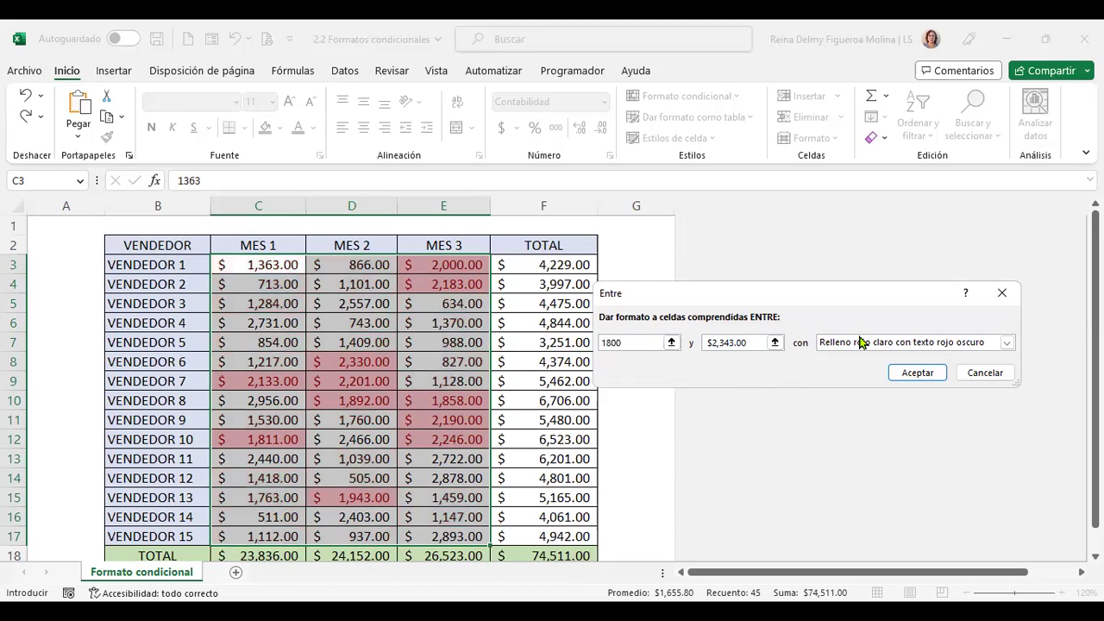
double_click(753, 342)
text(2)
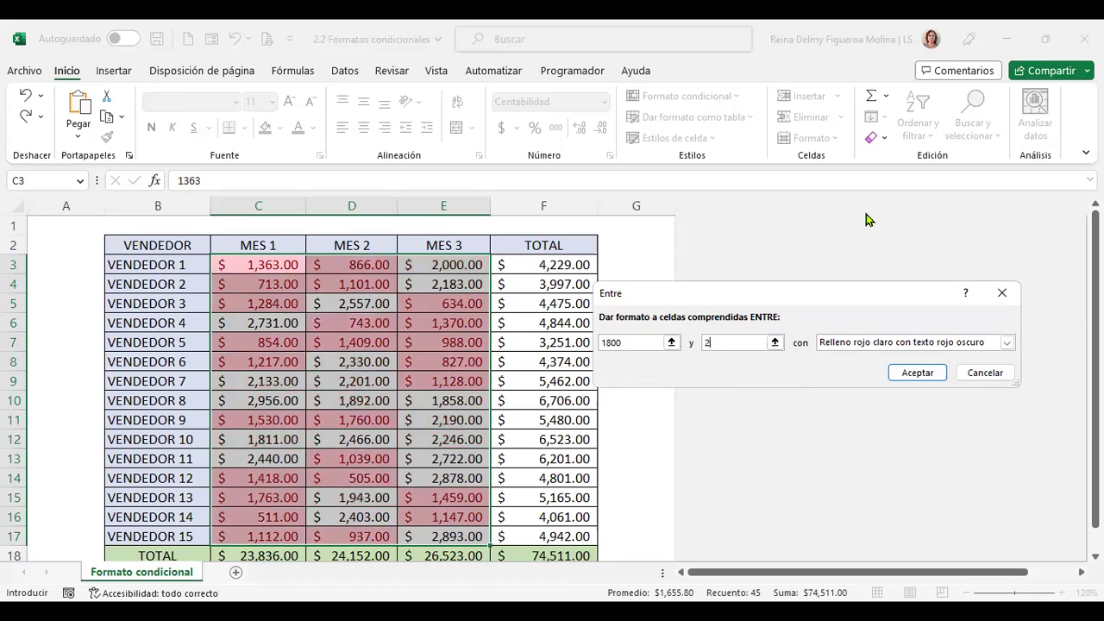
text(000)
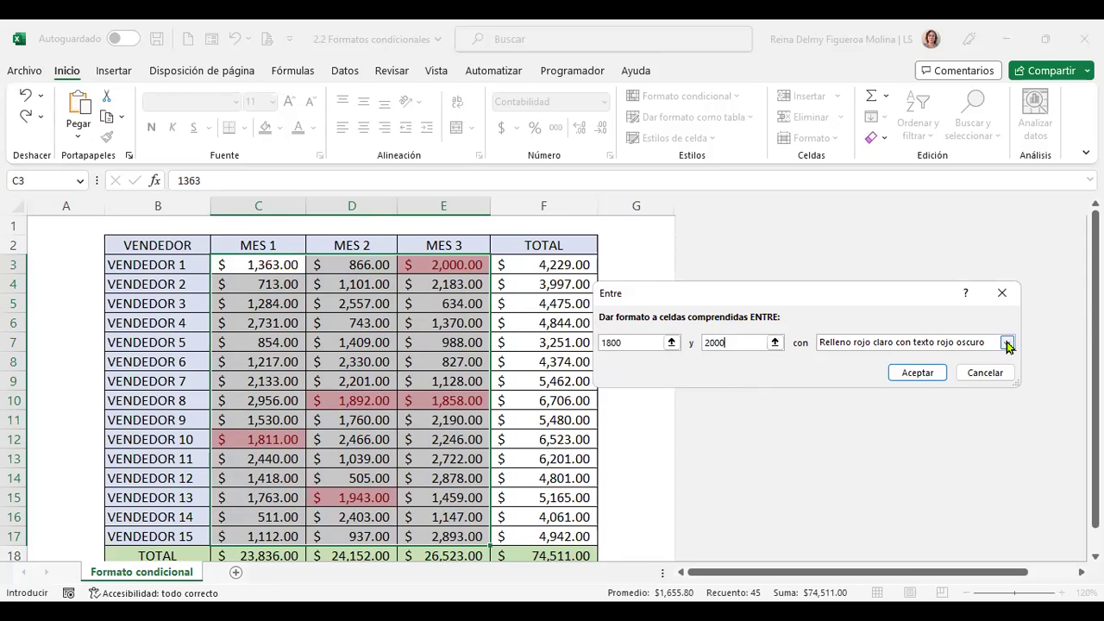
click(936, 373)
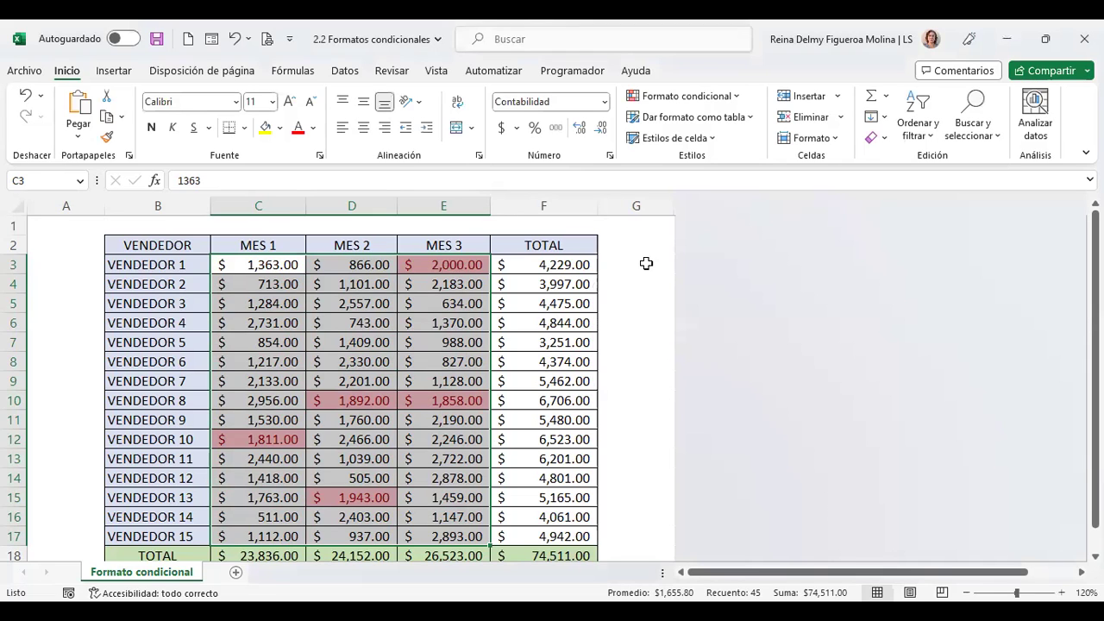
Step: Deselect the figures by picking empty cell G3 and bring up the Formato condicional menu
click(642, 264)
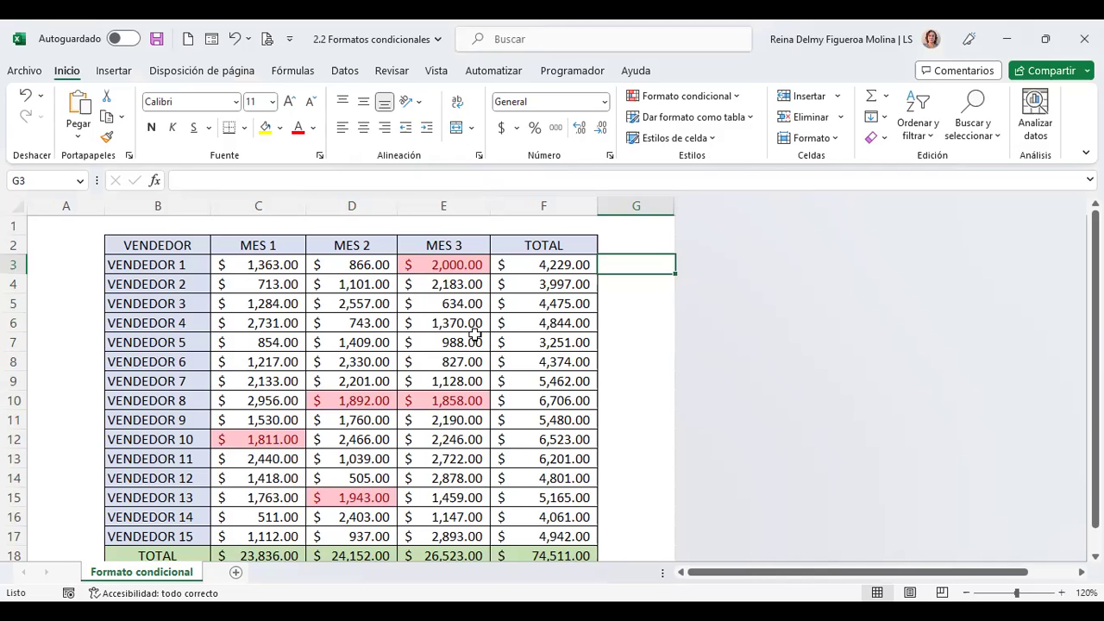
click(740, 97)
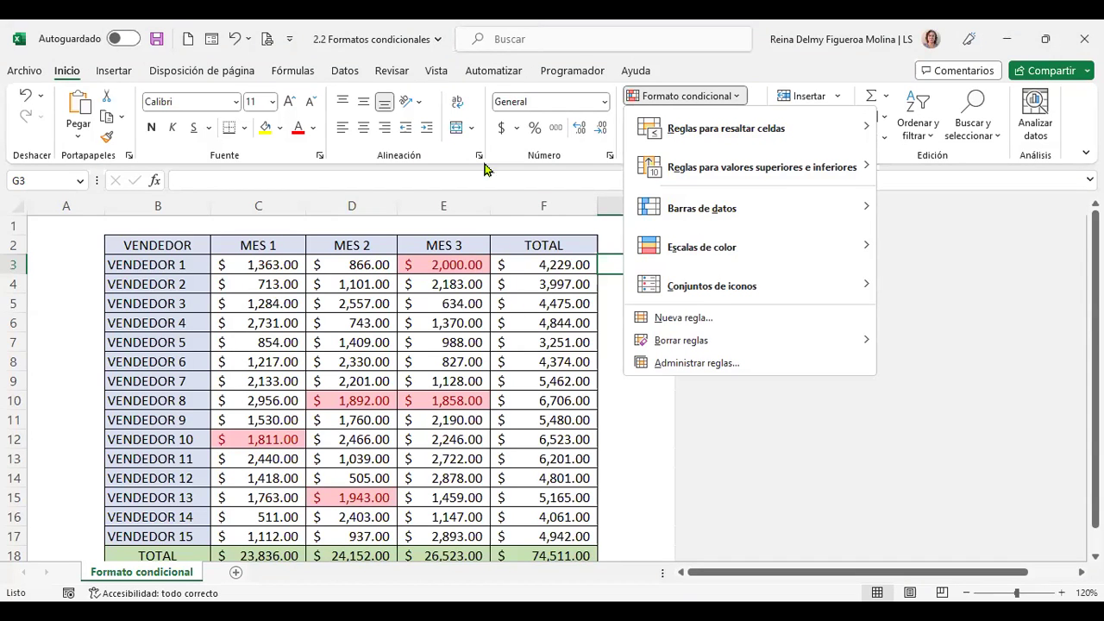
Step: Bring up the Texto que contiene rule dialog, then cancel it without adding a rule
mouse_move(748, 136)
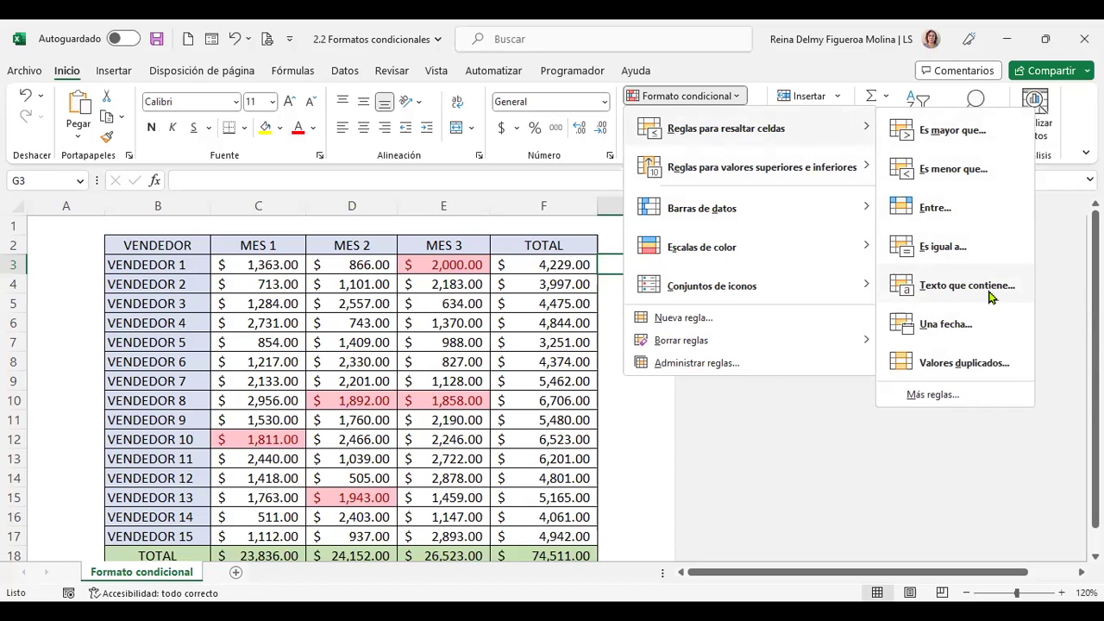
click(990, 297)
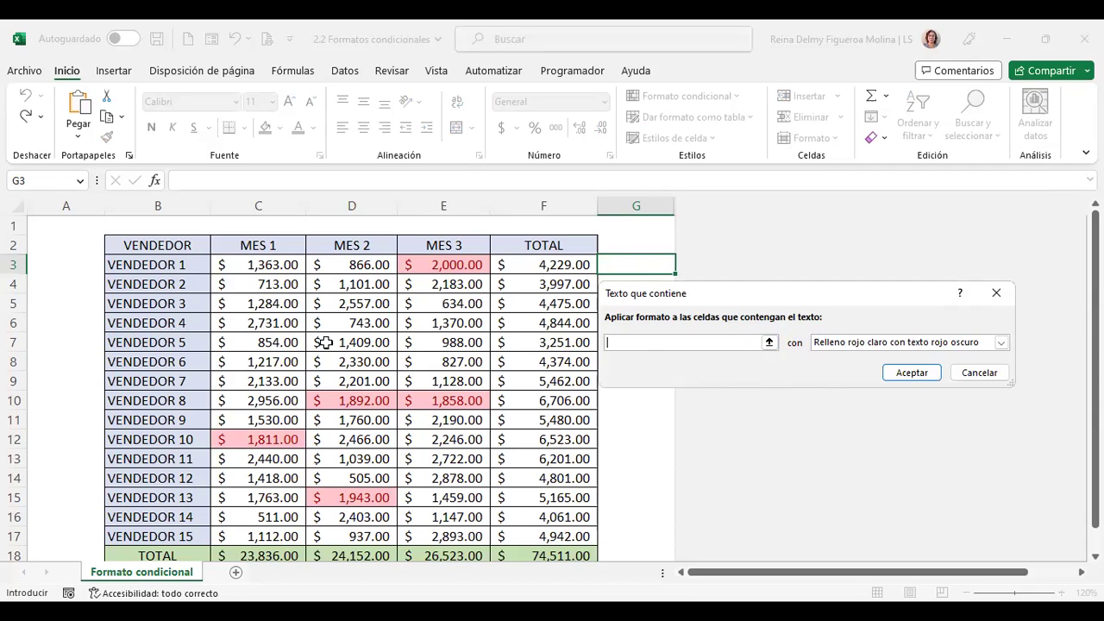
click(983, 377)
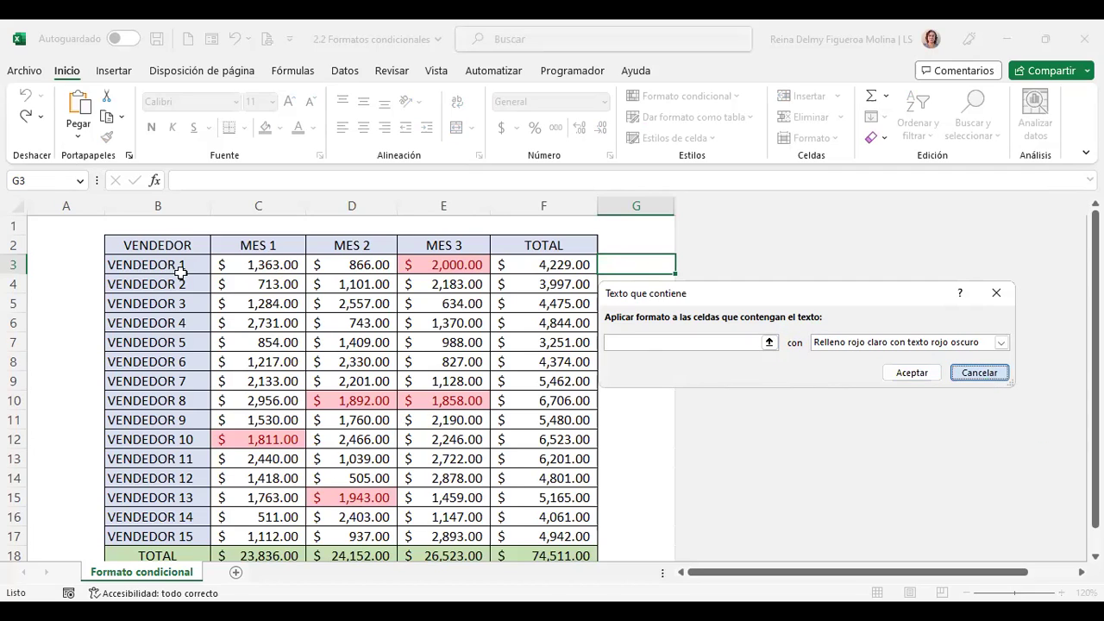
Step: Select vendor names B3:B17 and start a Texto que contiene highlight rule for them
drag(177, 262, 158, 531)
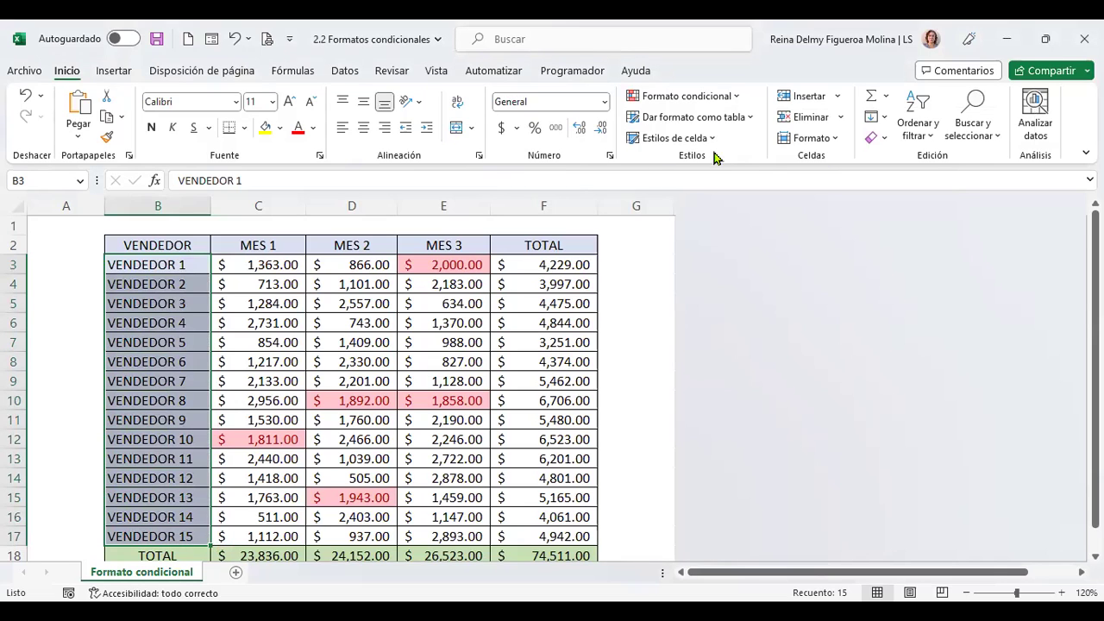
click(738, 98)
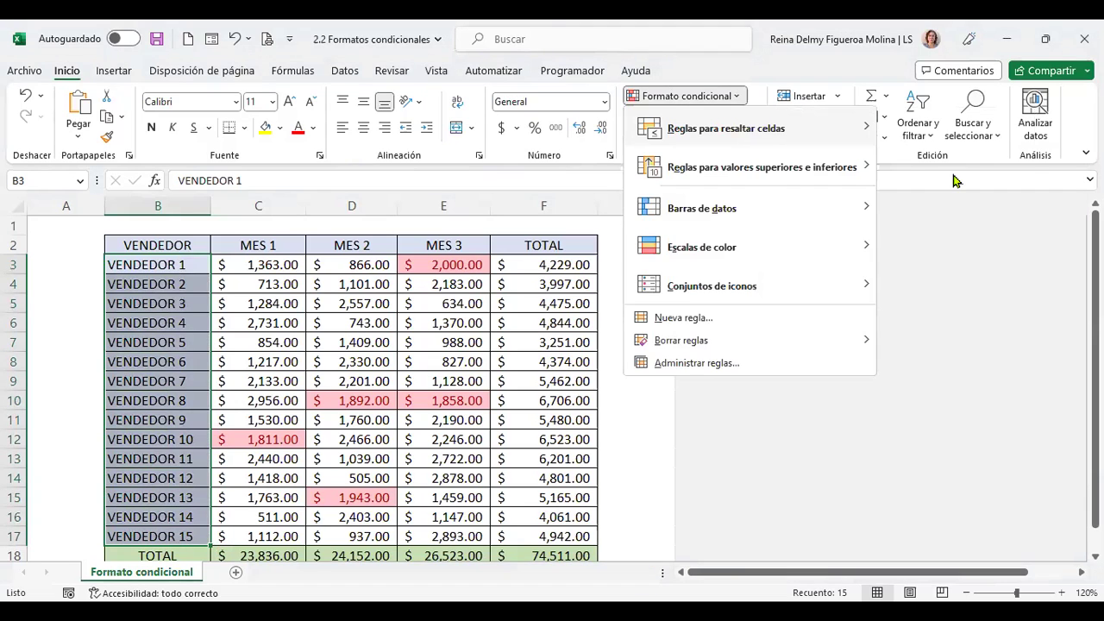
mouse_move(751, 129)
click(969, 284)
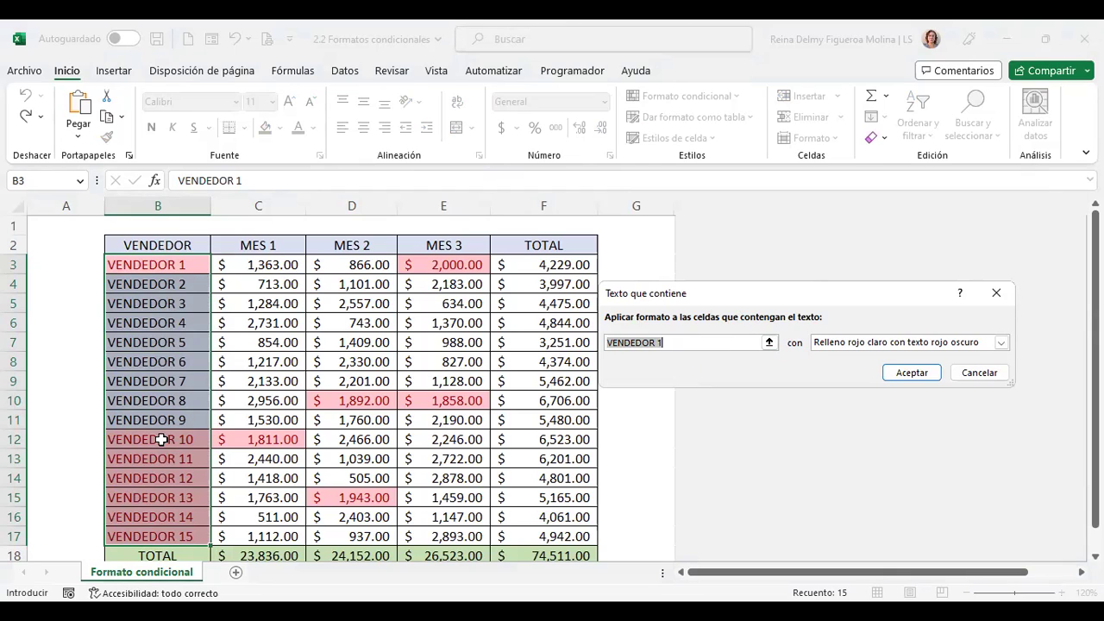
Step: Change the search text to 'VENDEDOR 15' and apply it with yellow fill and dark yellow text
click(674, 345)
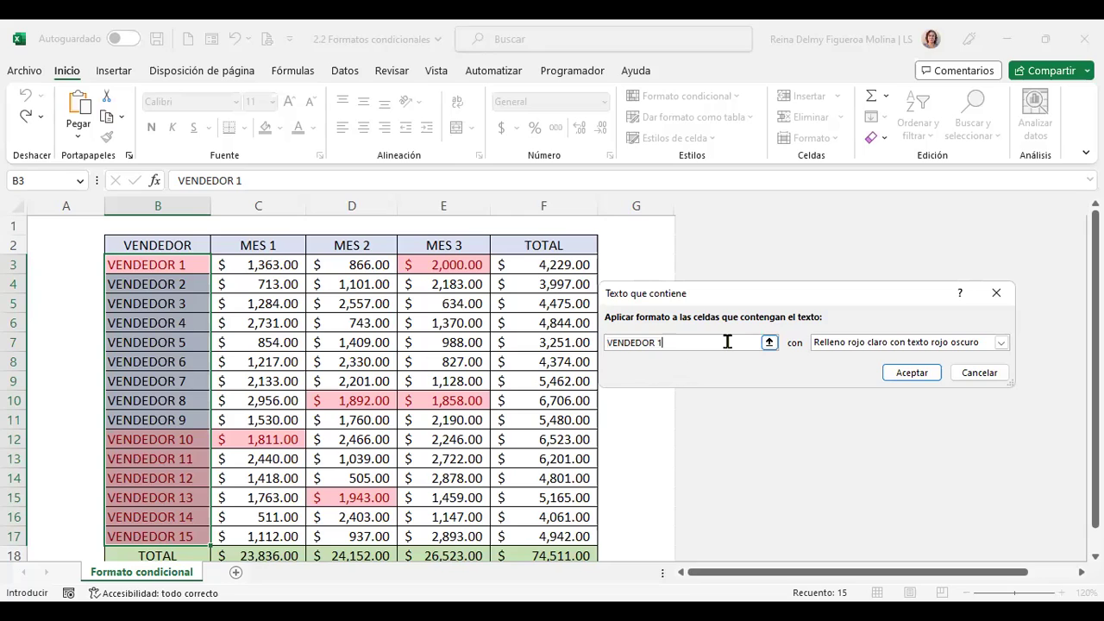
text(5)
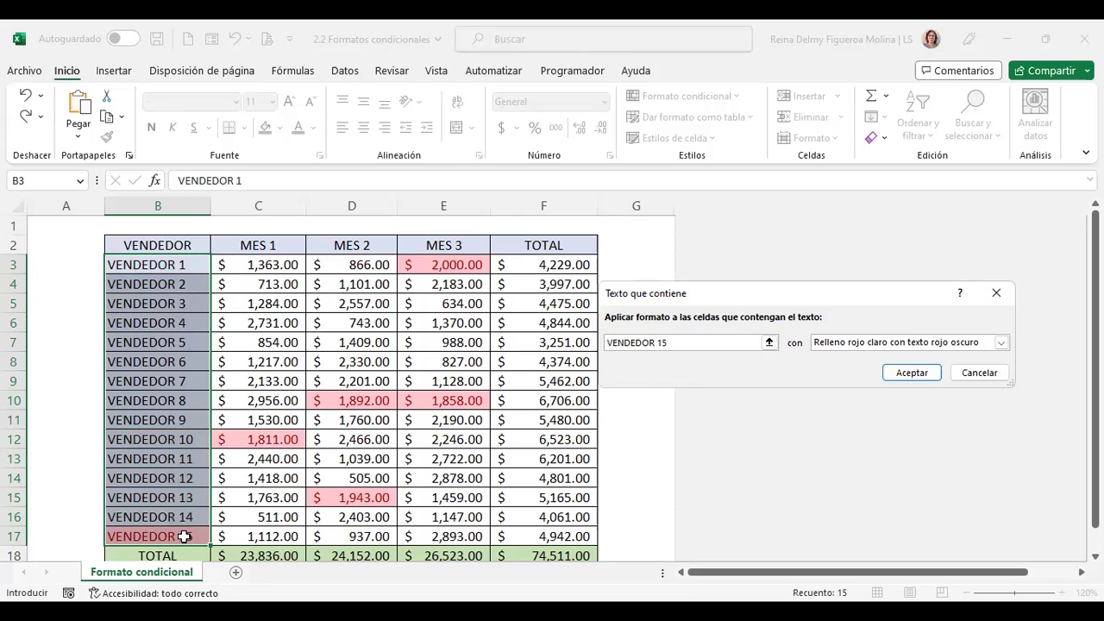
click(999, 343)
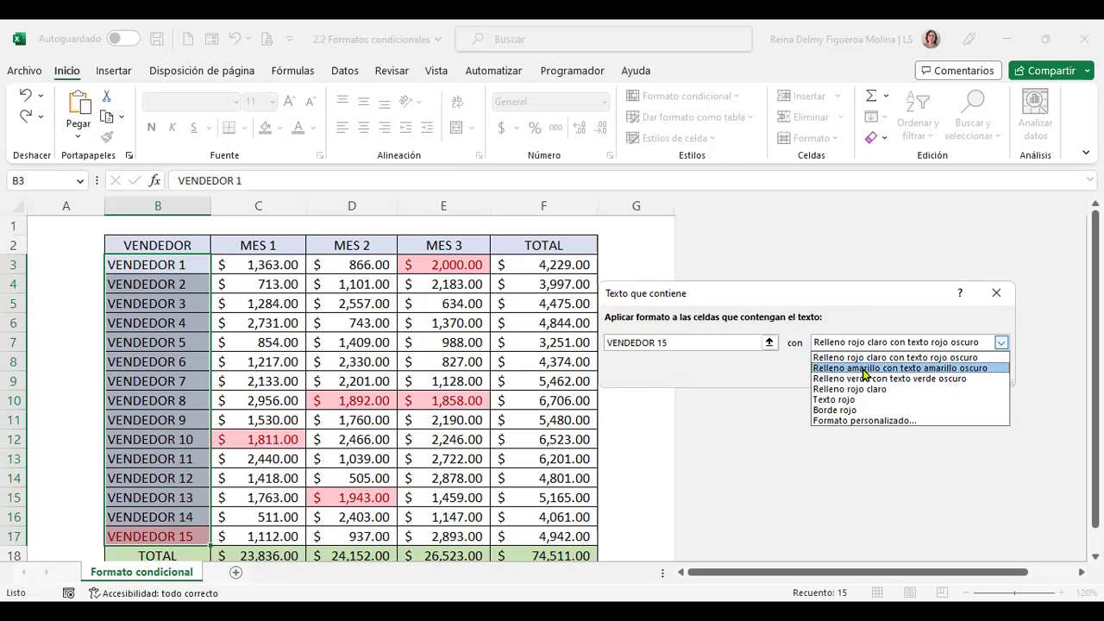
click(989, 369)
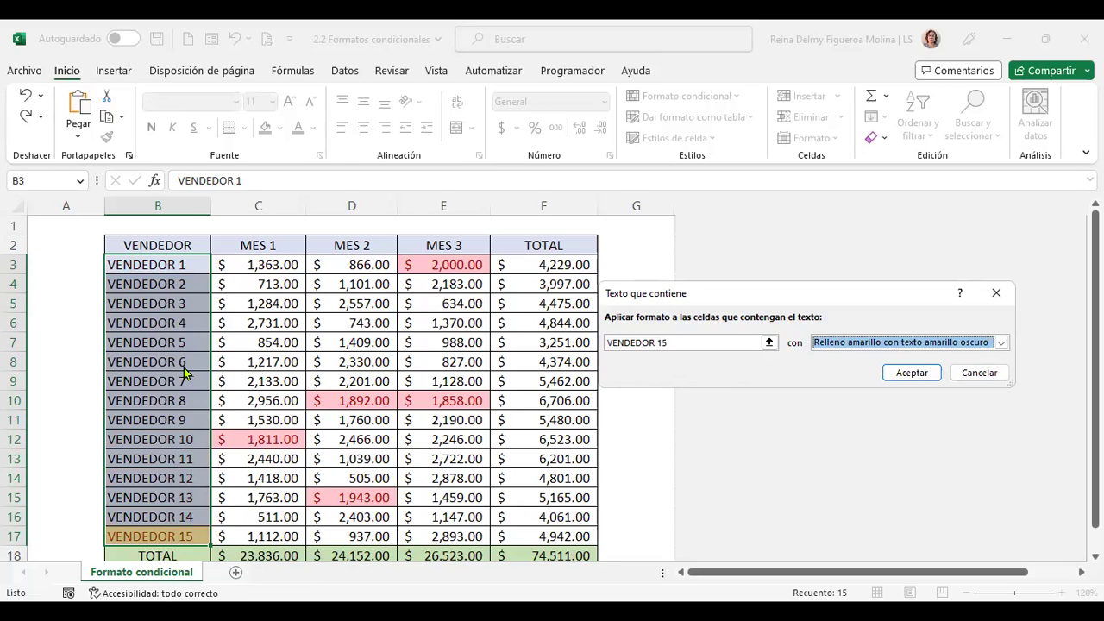
click(920, 380)
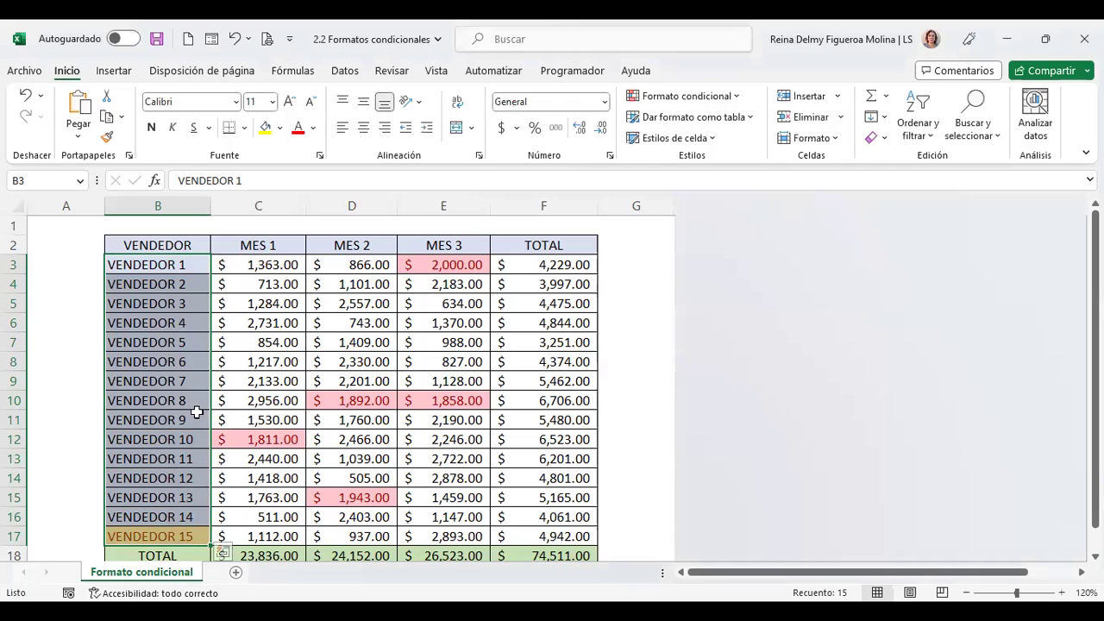
click(196, 366)
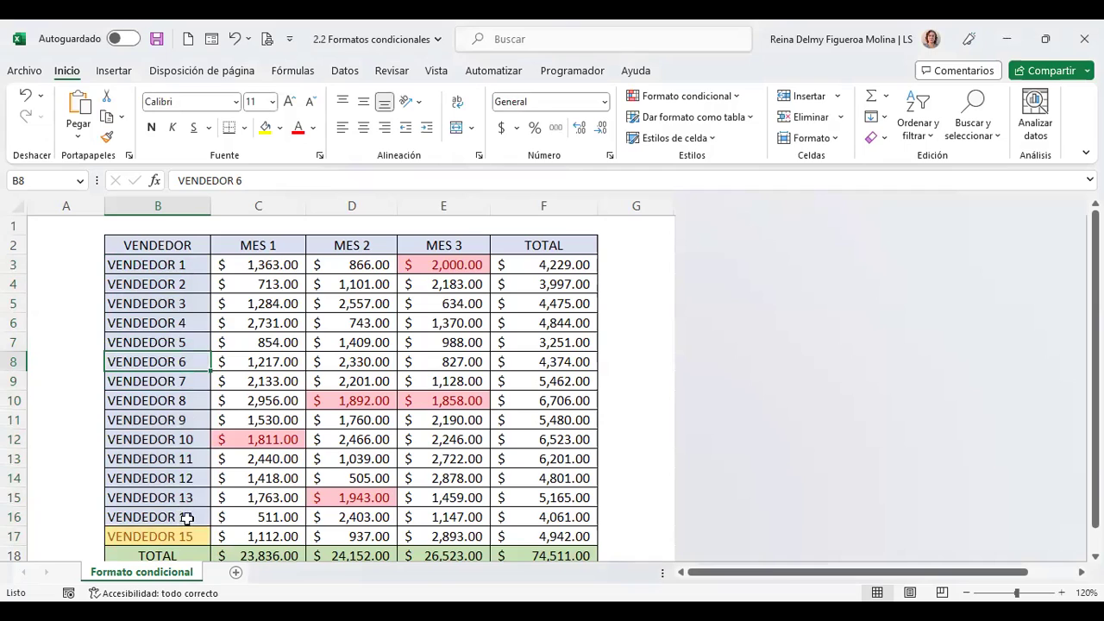
click(731, 96)
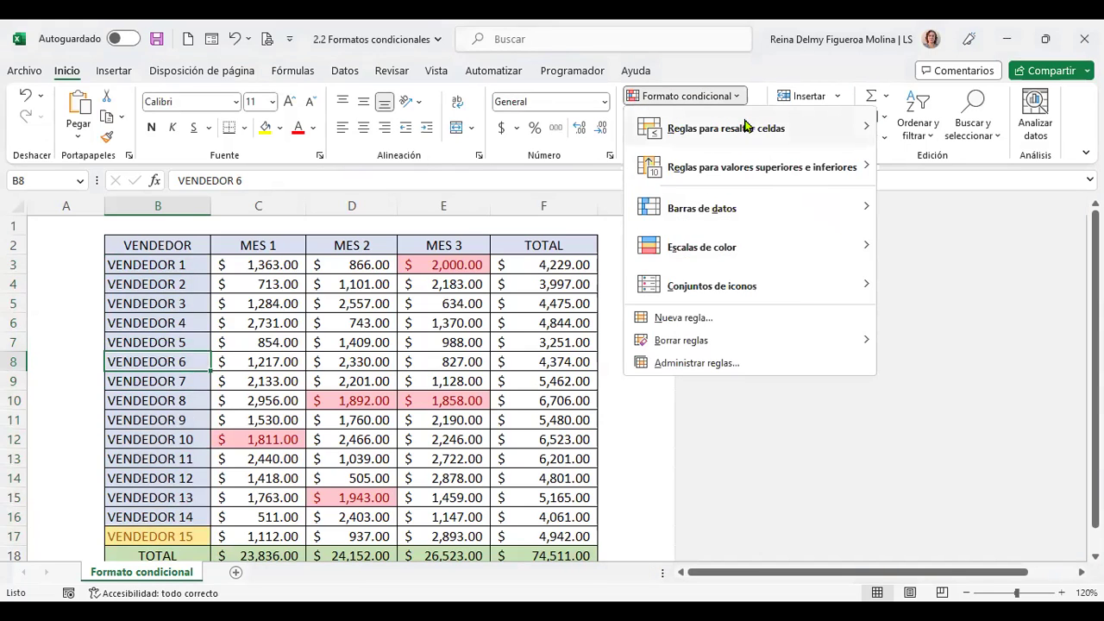
mouse_move(747, 127)
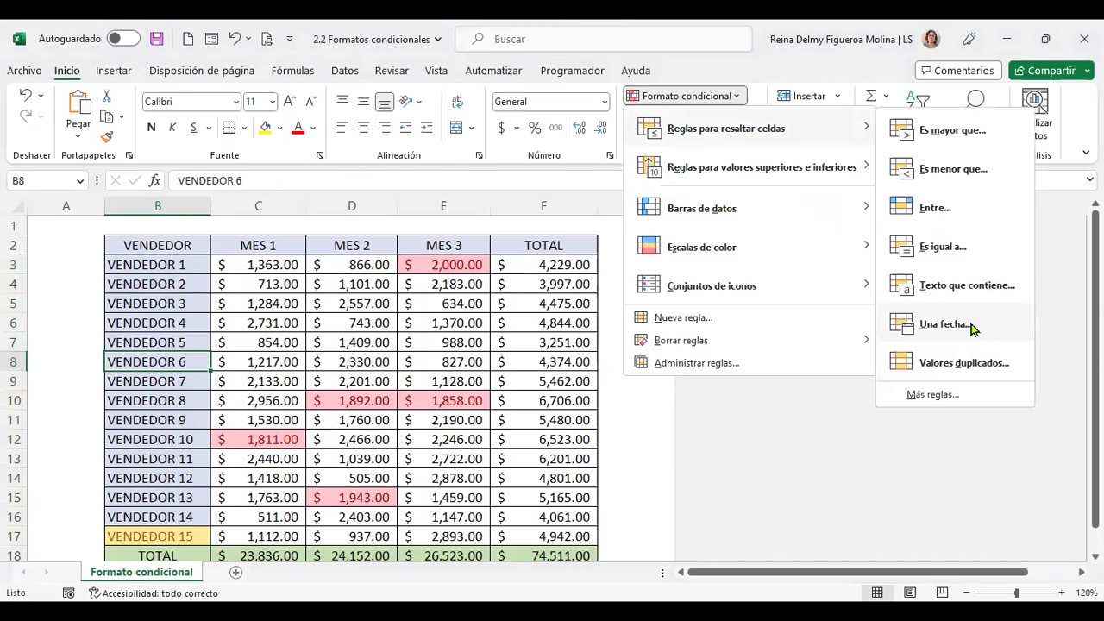
click(246, 319)
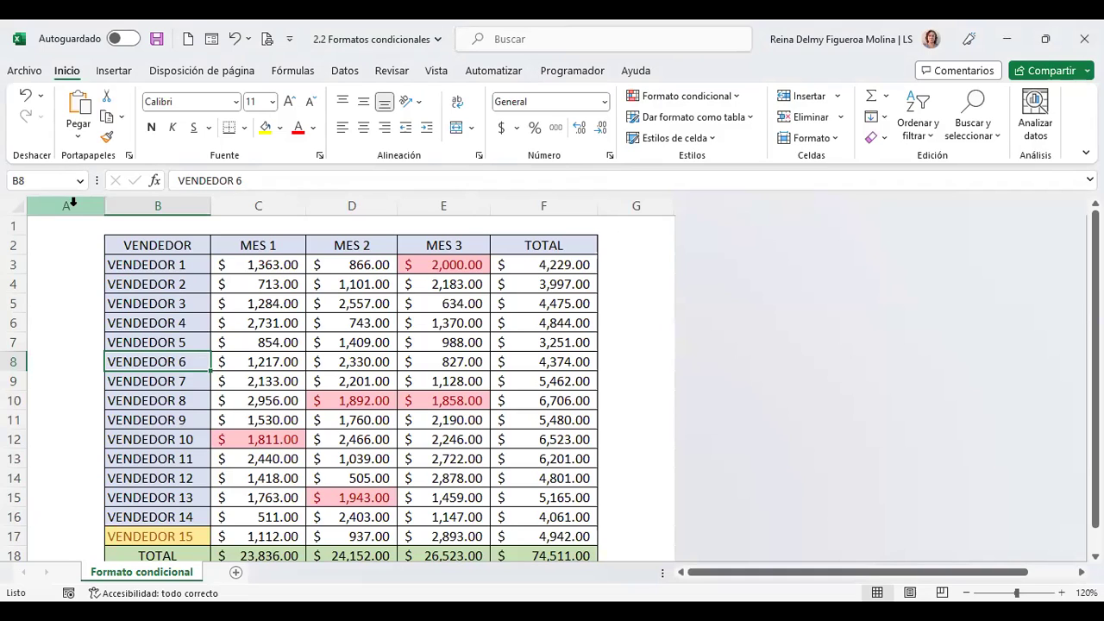
click(68, 247)
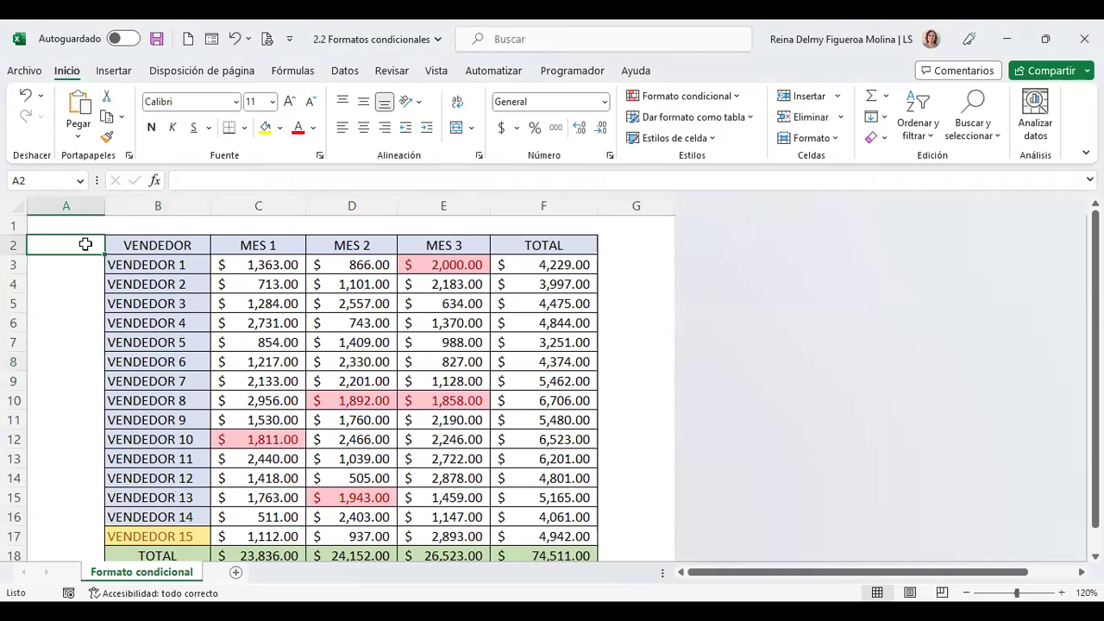
click(158, 245)
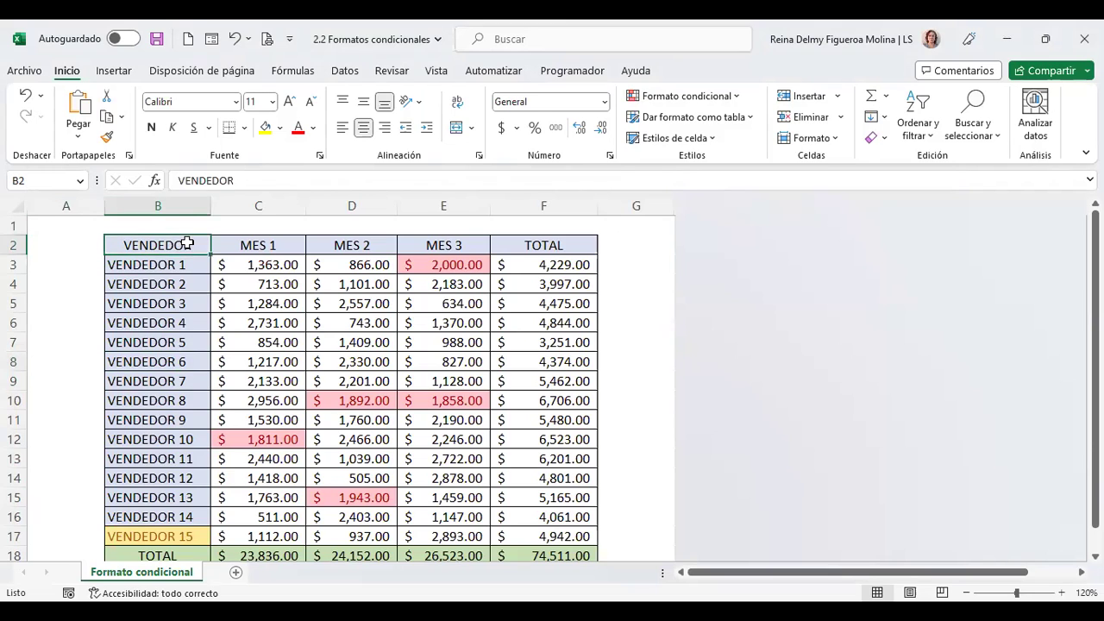
Step: Copy the styled VENDEDOR header into A2 and rename it FECHA
key(ctrl+c)
click(66, 248)
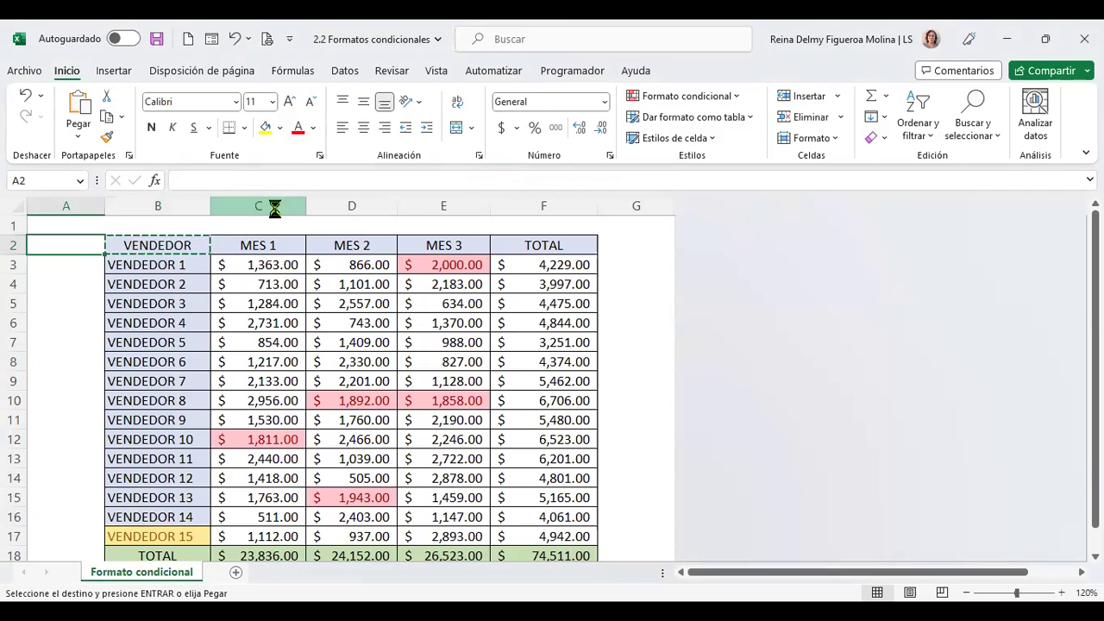
key(Return)
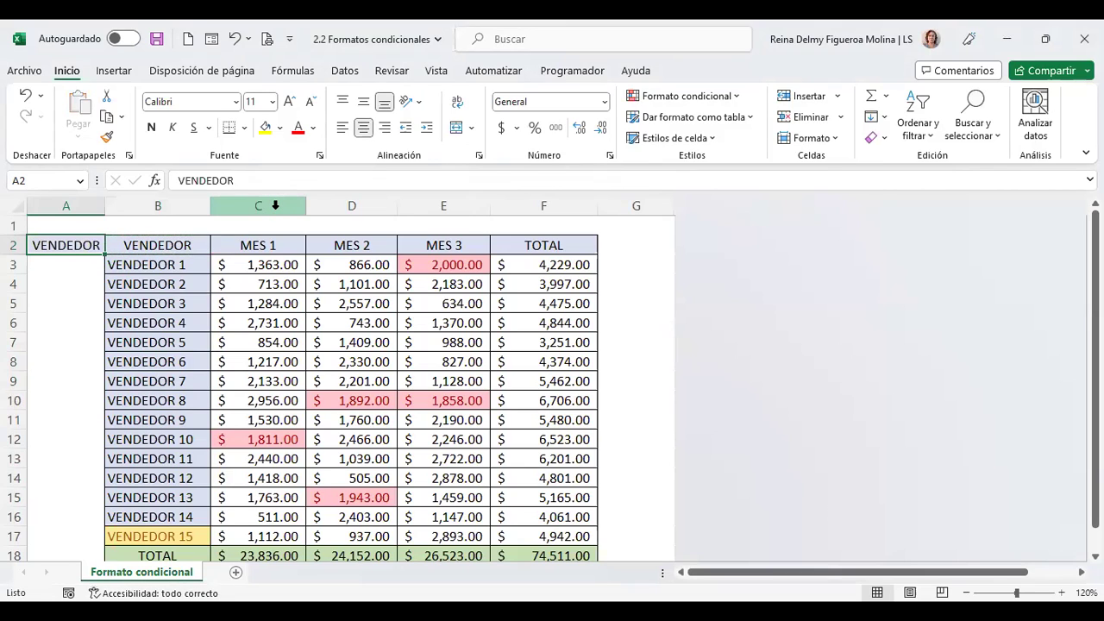
text(fecha)
key(BackSpace)
key(BackSpace)
key(BackSpace)
key(BackSpace)
key(BackSpace)
text(FECHA)
key(Return)
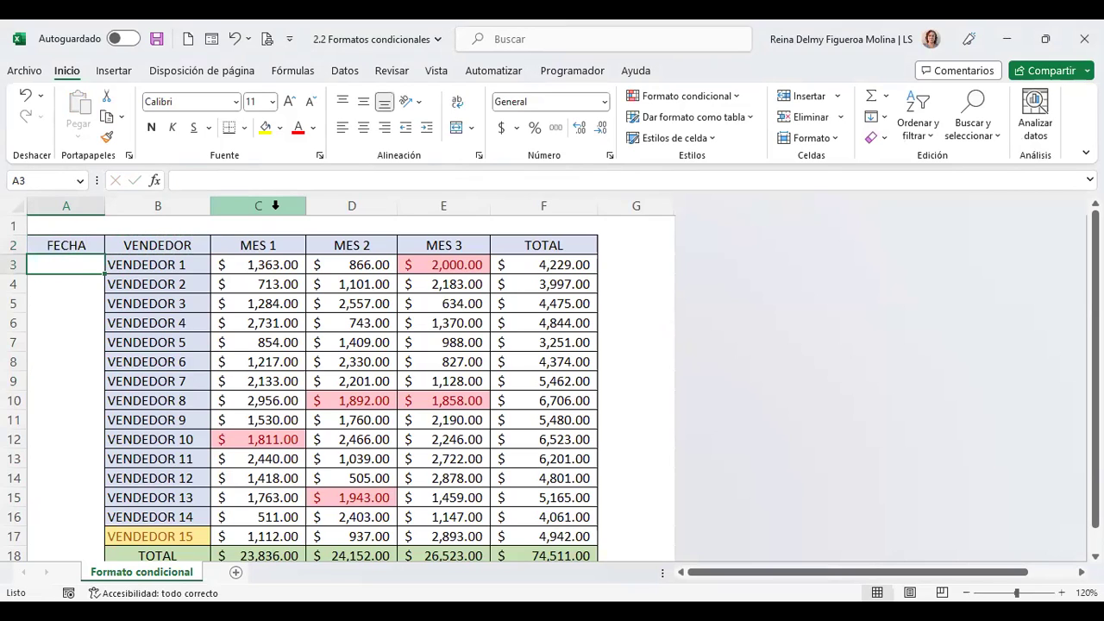
Step: Enter 21/2/2023 in A3 and fill daily dates down to A17 (7/3/2023)
text(21/)
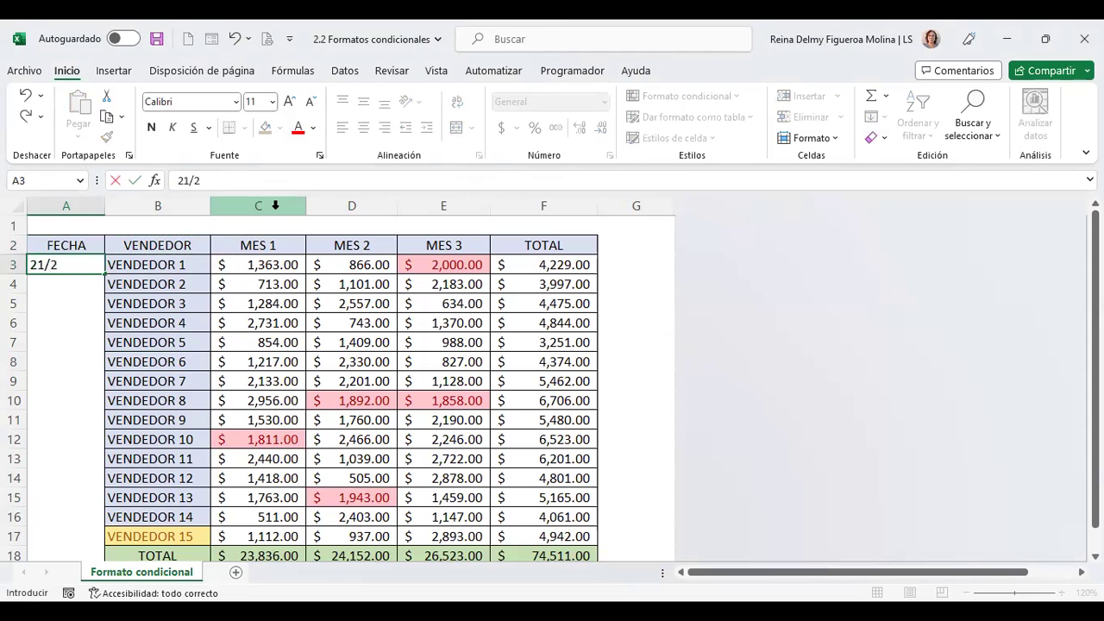
text(2/2023)
key(Return)
click(86, 265)
drag(102, 273, 99, 287)
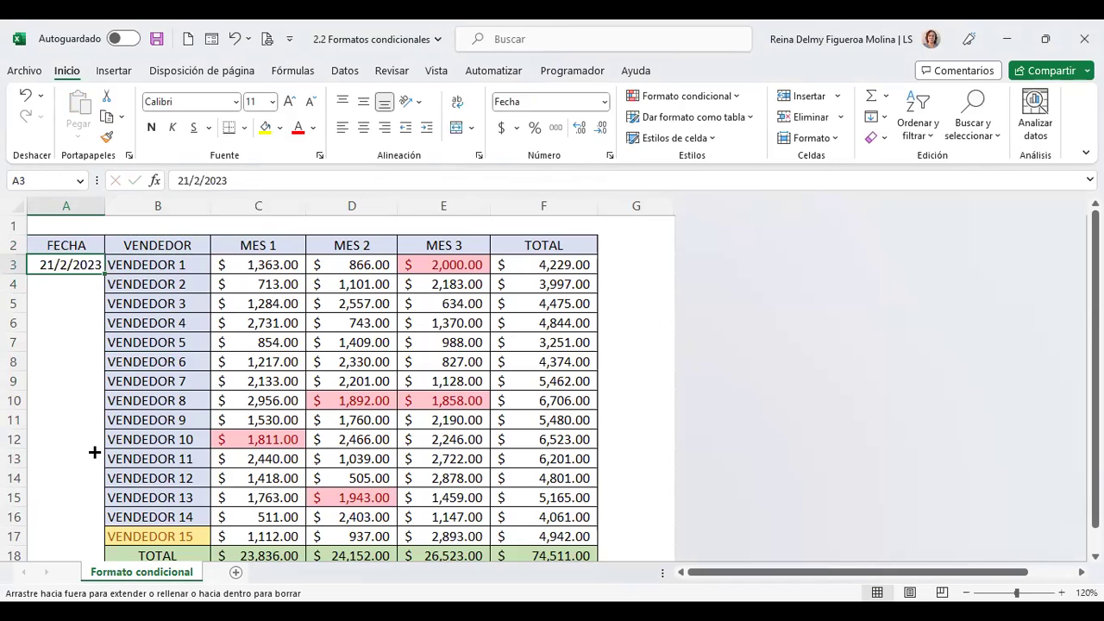
drag(96, 540, 96, 542)
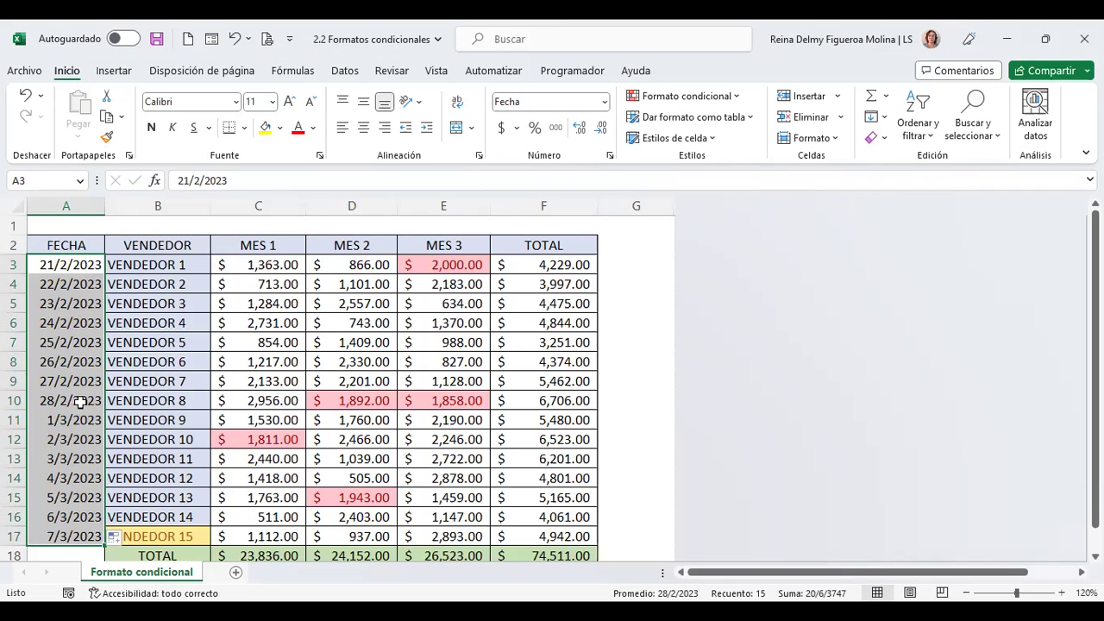
click(86, 245)
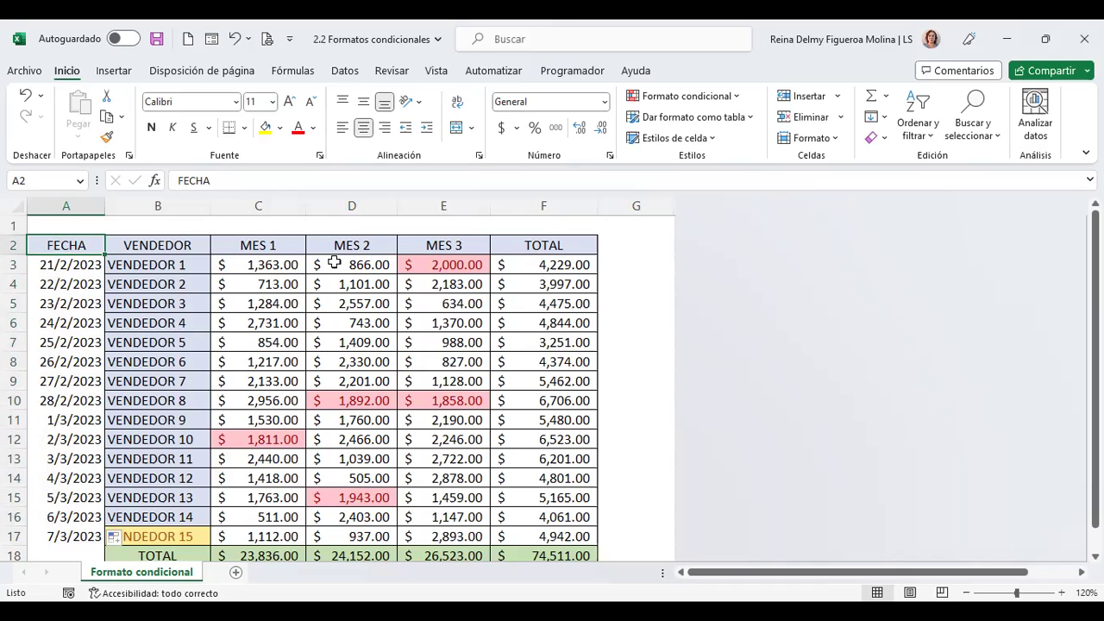
drag(82, 262, 74, 532)
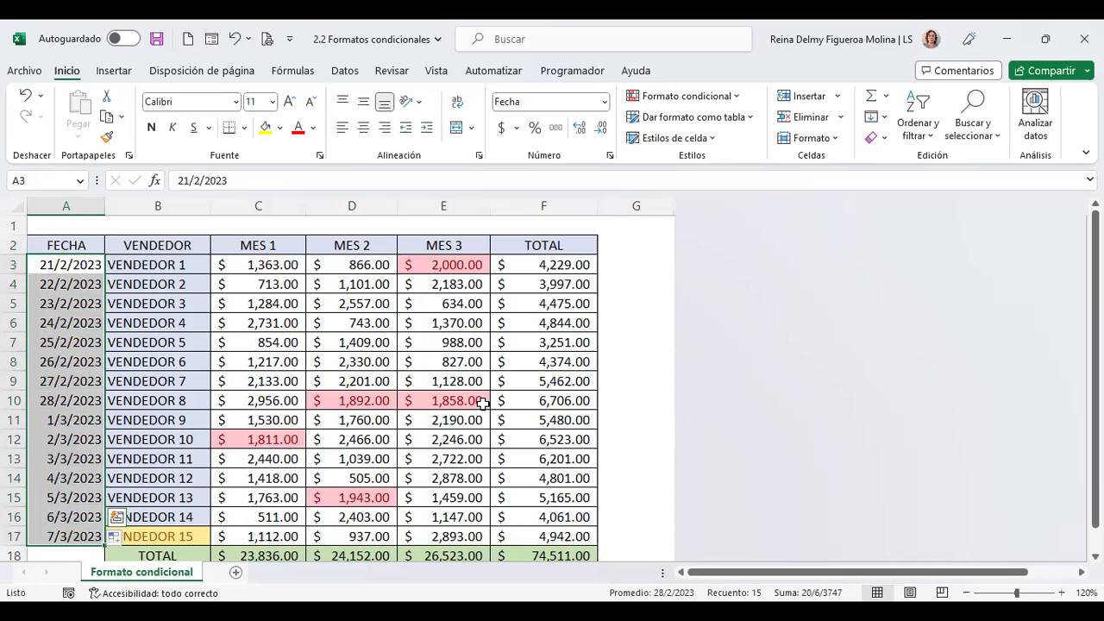
click(736, 99)
mouse_move(853, 129)
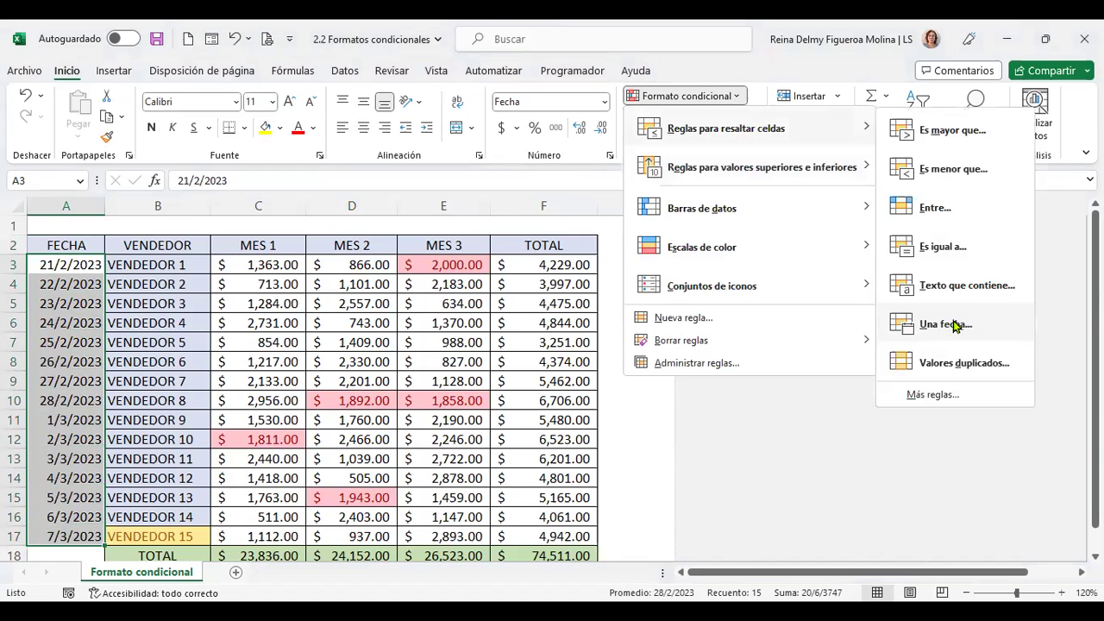
click(945, 324)
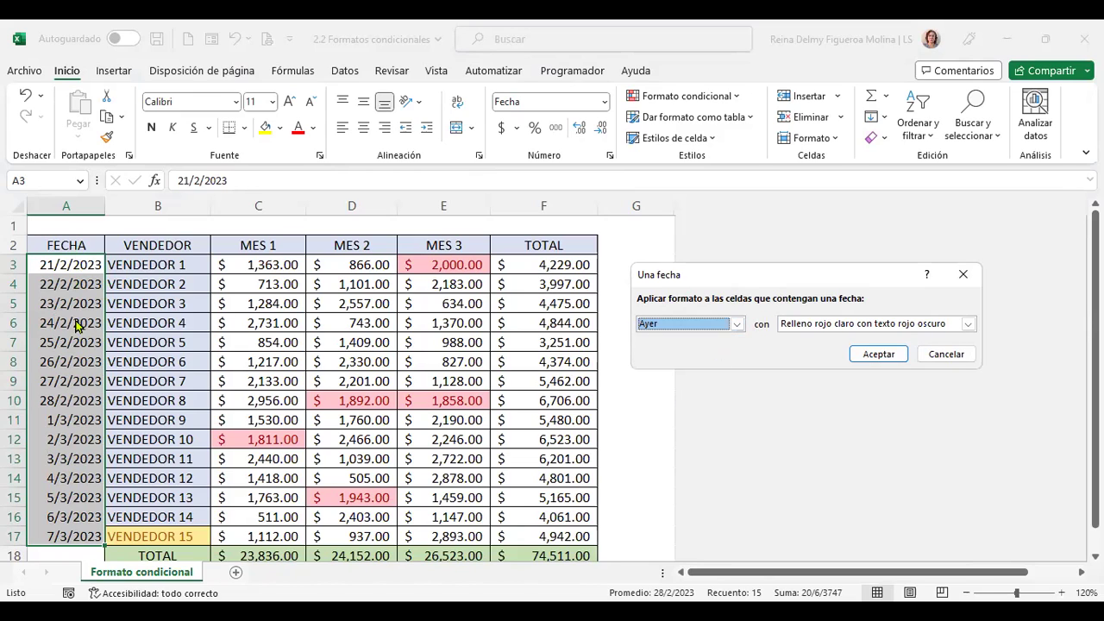
click(736, 323)
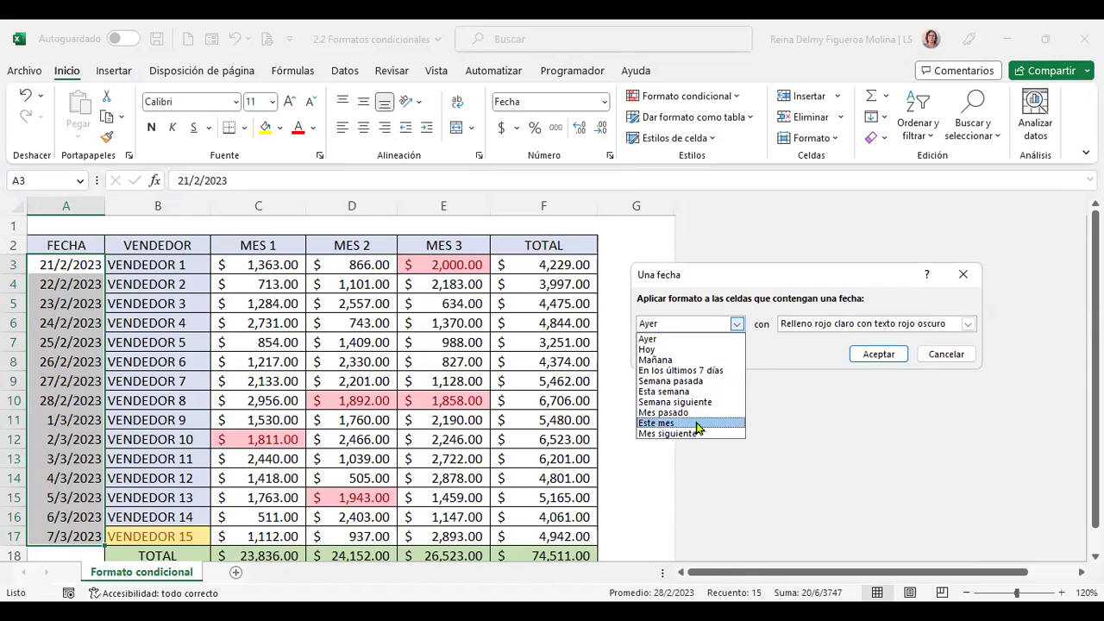
click(949, 358)
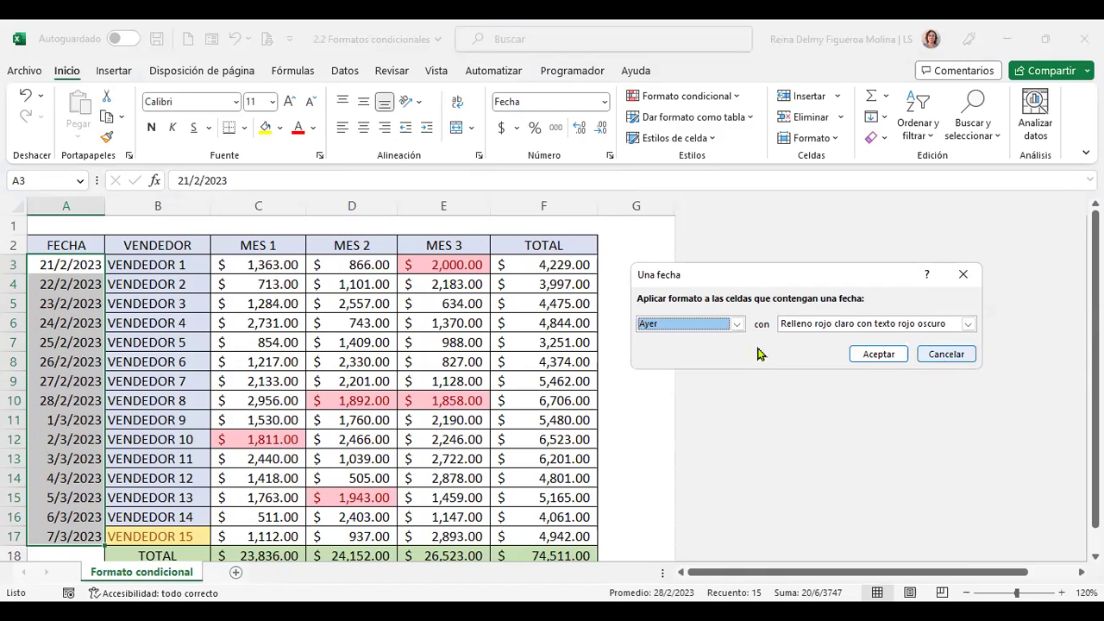
click(946, 354)
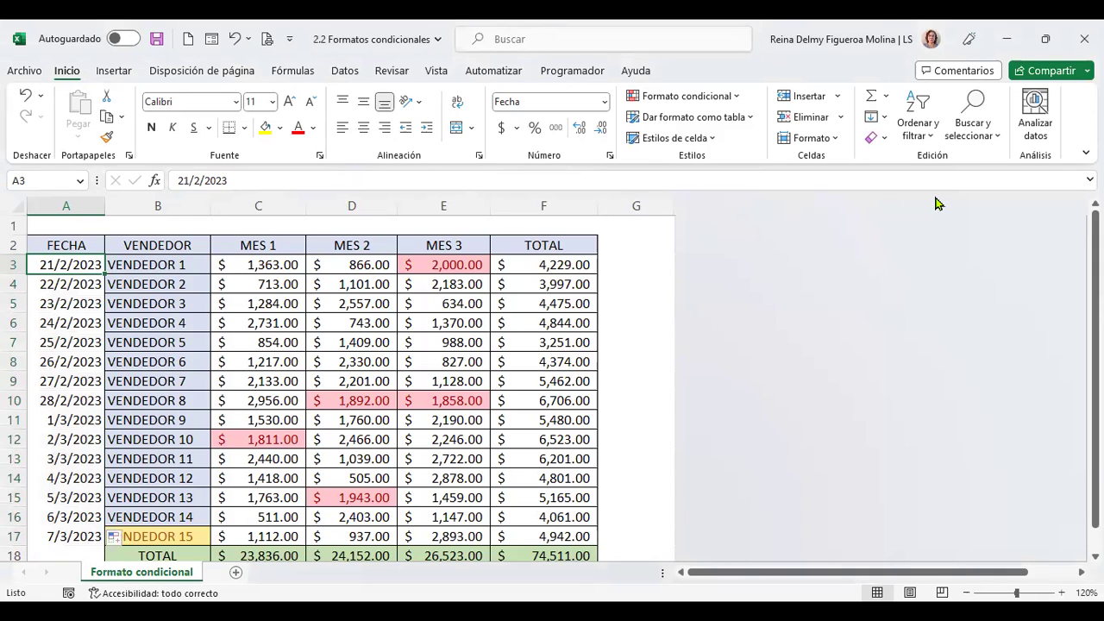
Step: Enter 21/1/2023 in A3, fill down to A9 (through 27/1/2023), then select A3:A17
text(21/1/2023)
key(Return)
key(Up)
drag(102, 274, 102, 301)
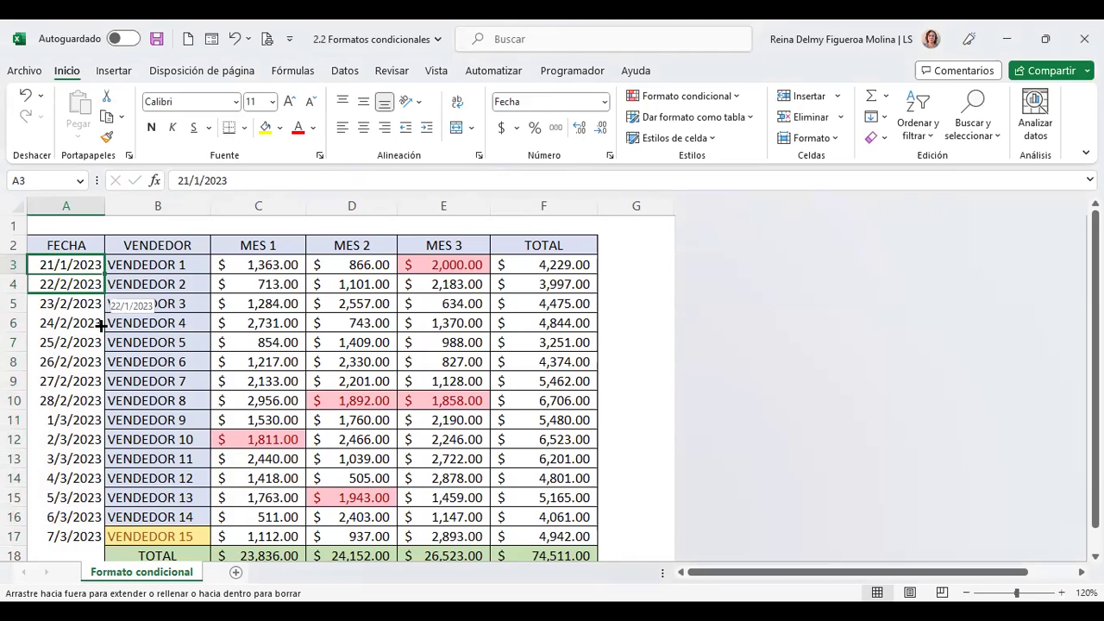
drag(96, 388, 95, 383)
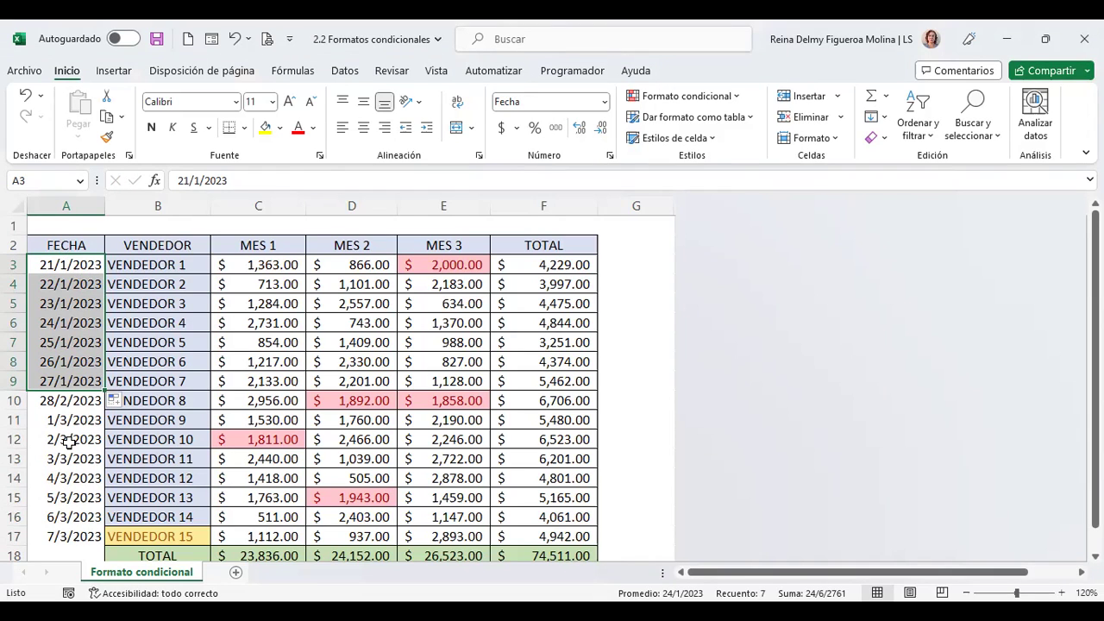
click(76, 400)
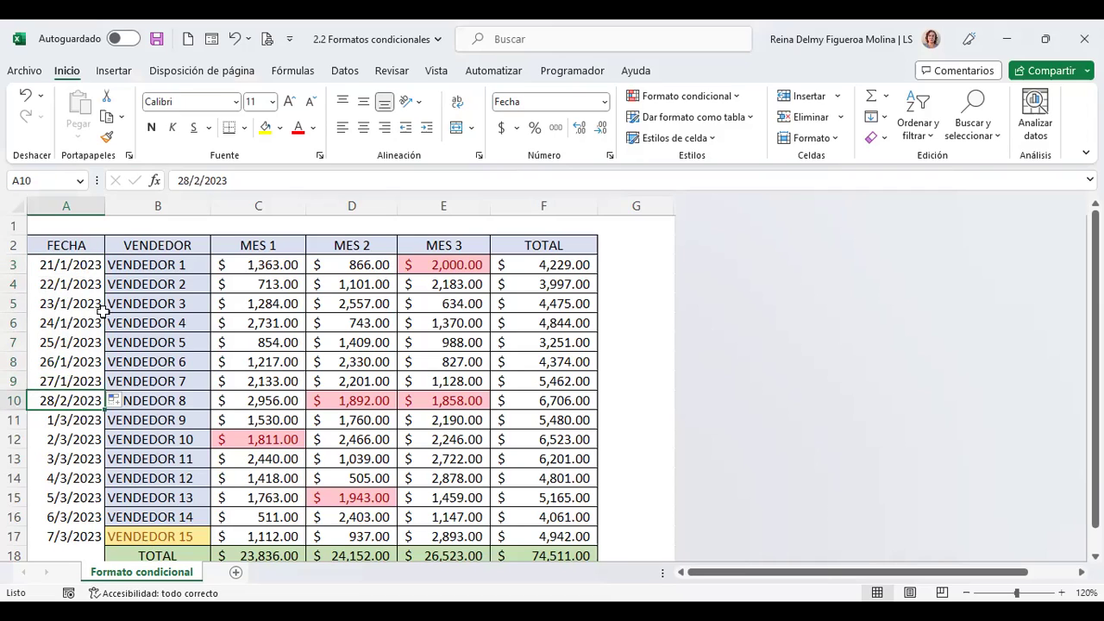
drag(76, 265, 78, 533)
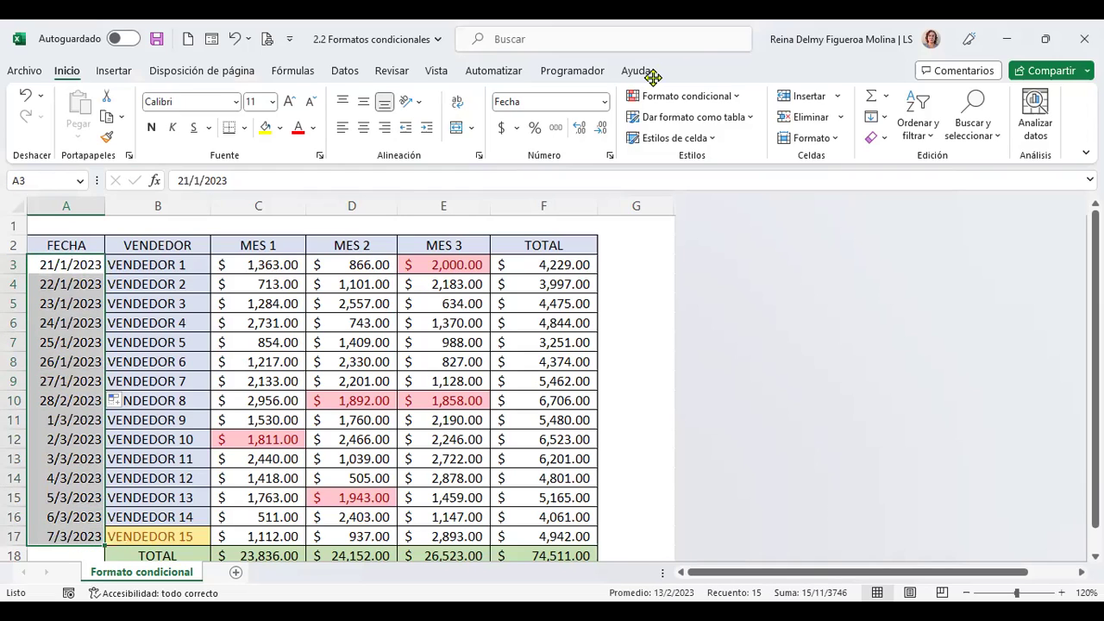
Step: Open the A Date Occurring highlight rule and cancel it without applying
click(735, 95)
mouse_move(819, 128)
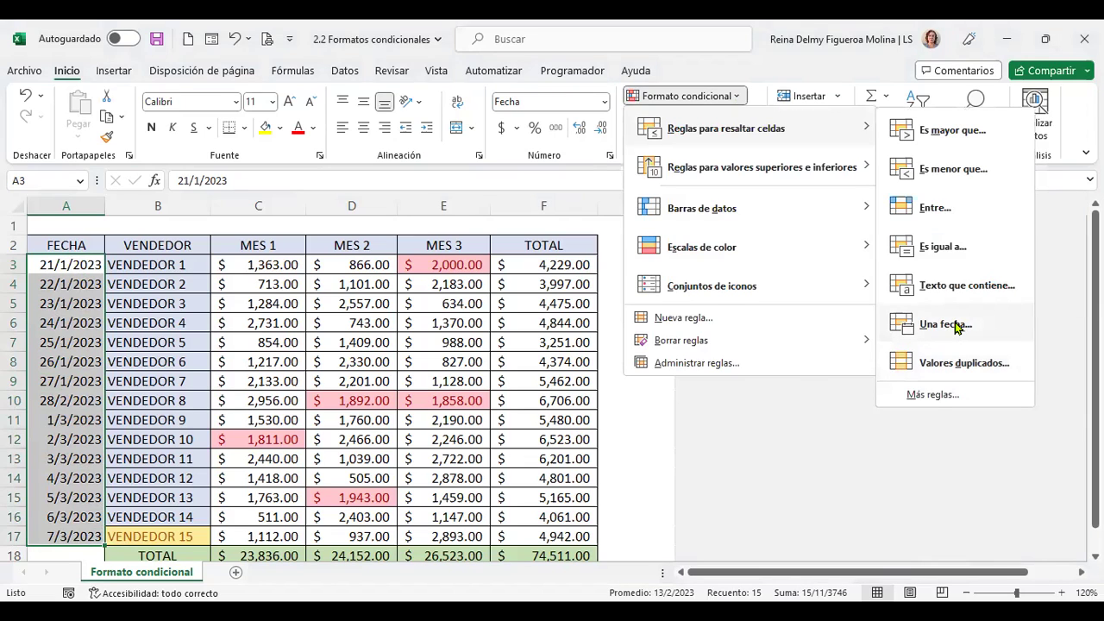
click(955, 325)
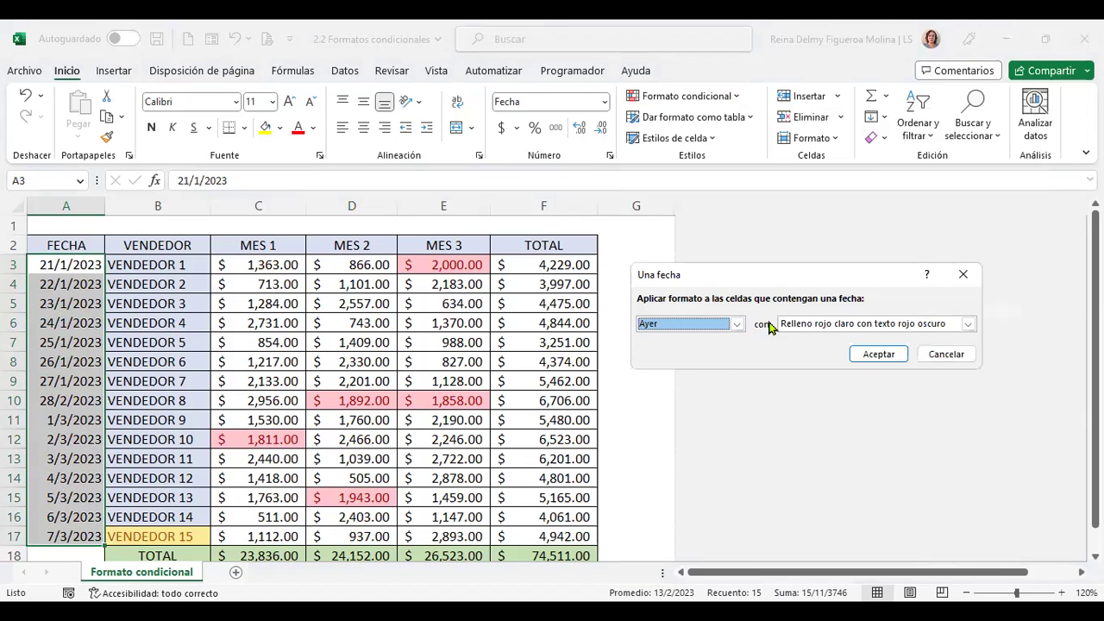
click(947, 356)
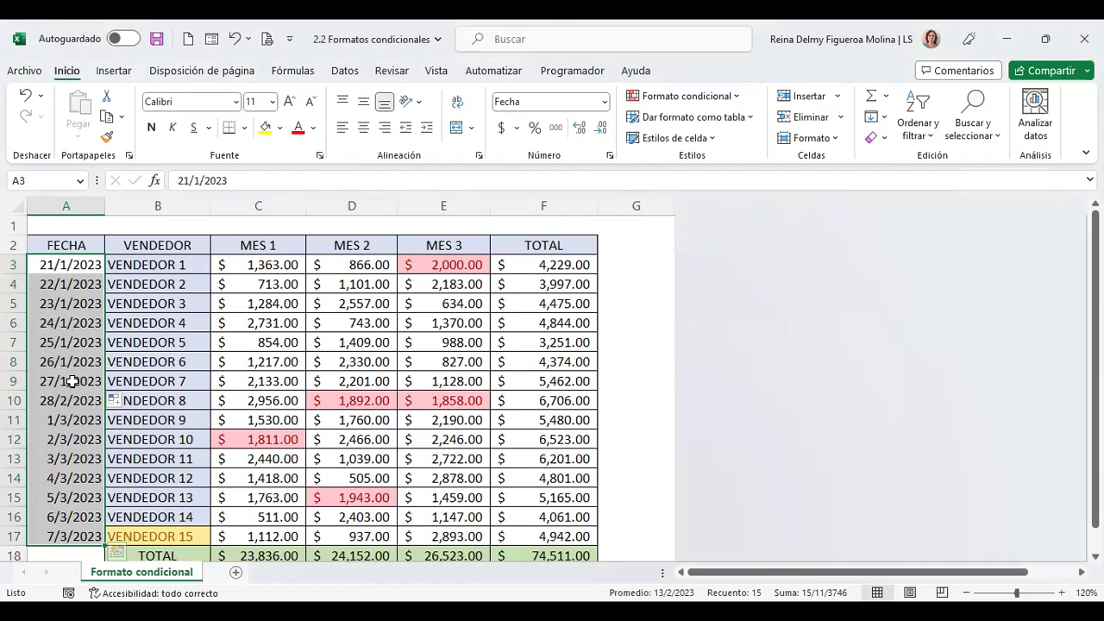
Step: Change A9 to 20/2/2023 and select the FECHA dates A3:A17
click(72, 381)
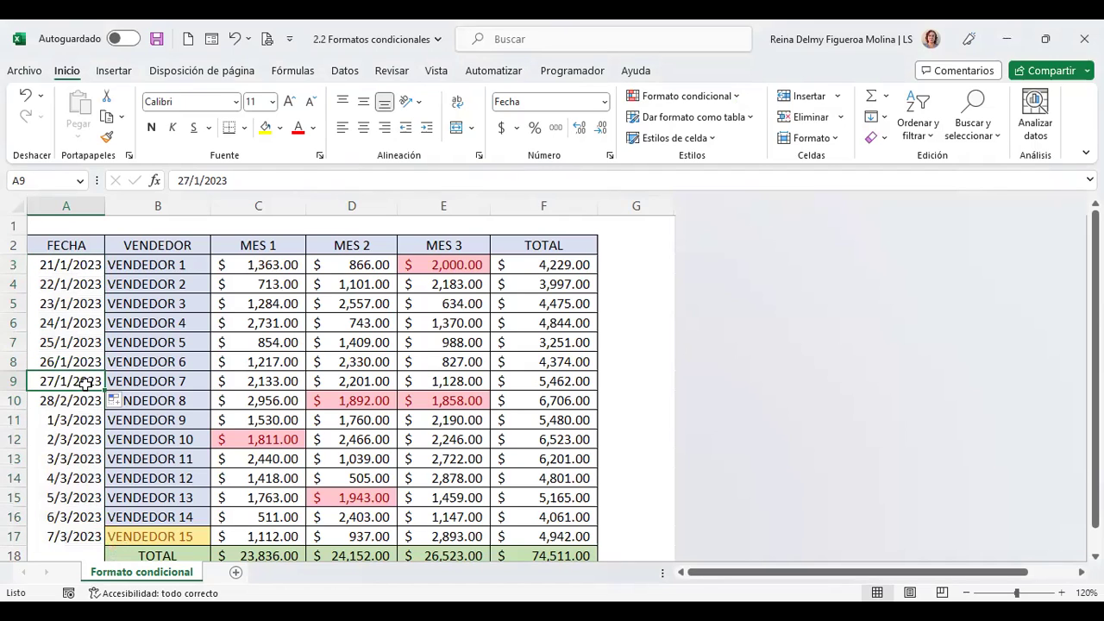
text(20/2/2023)
key(Return)
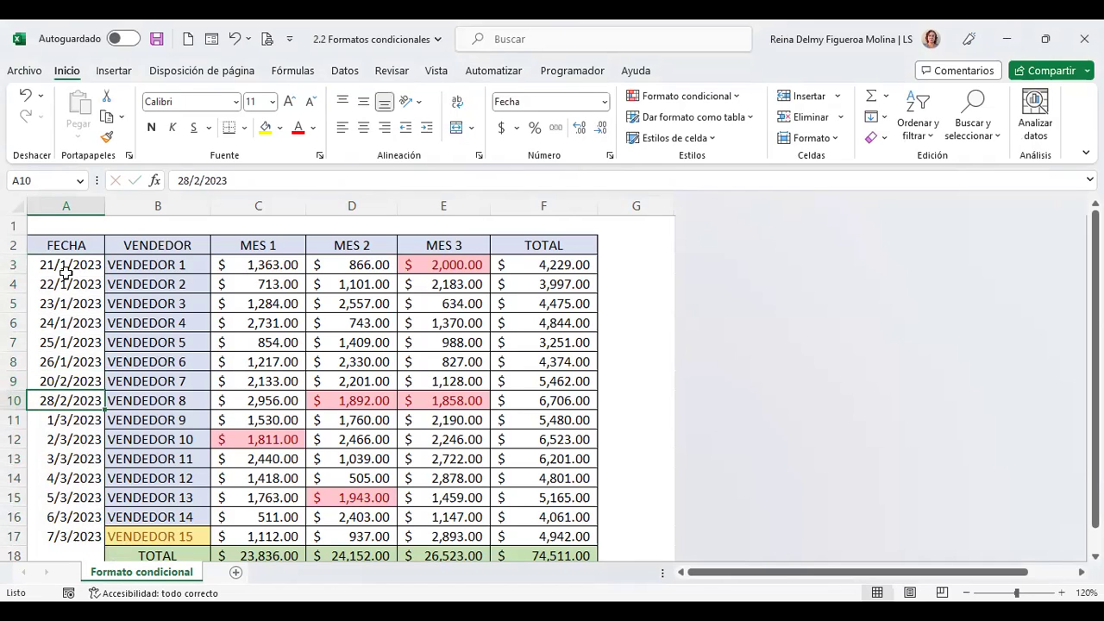
drag(66, 264, 69, 531)
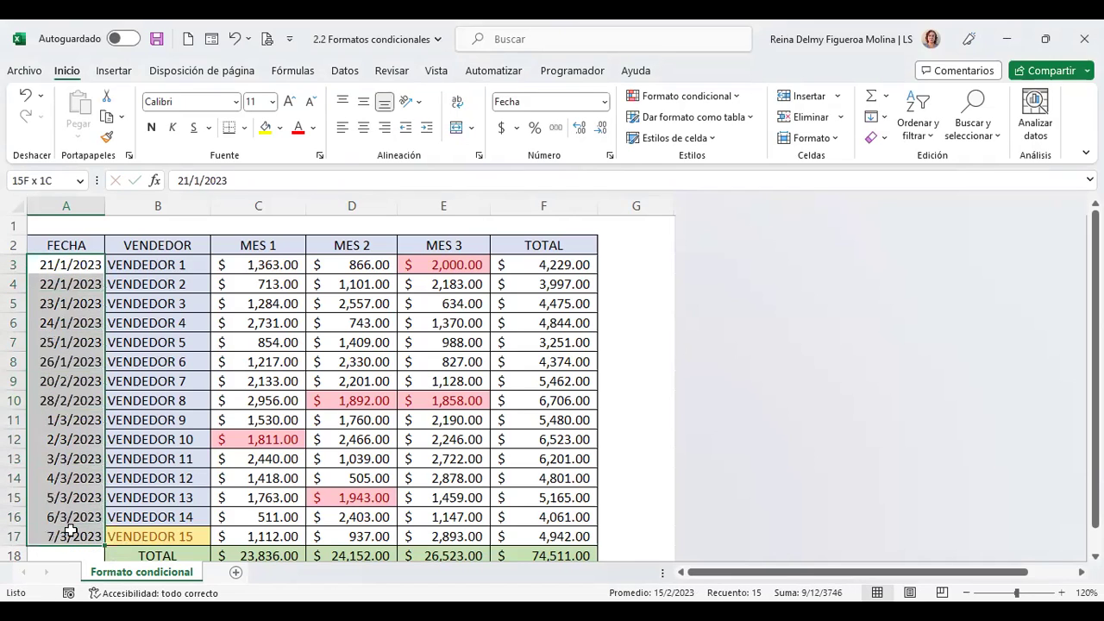
click(740, 98)
mouse_move(828, 128)
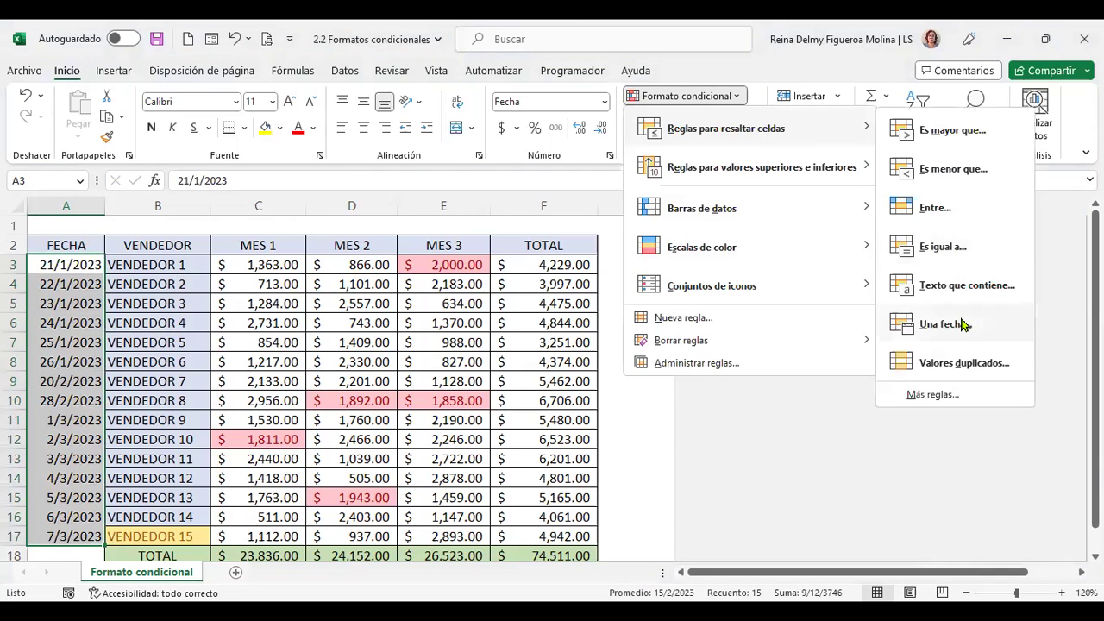
click(963, 324)
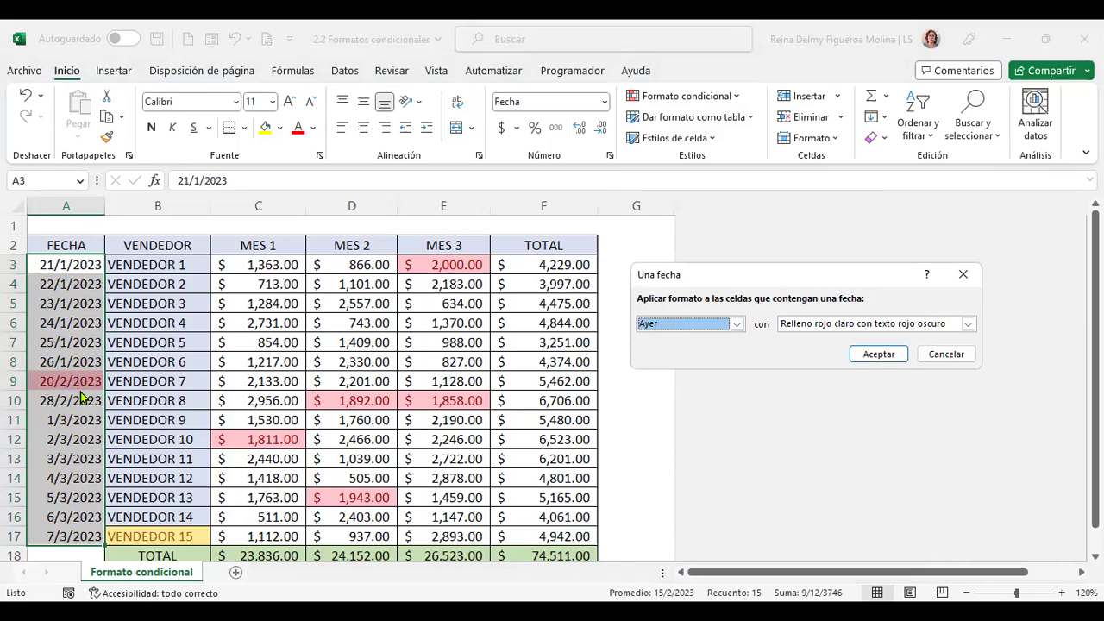
click(736, 324)
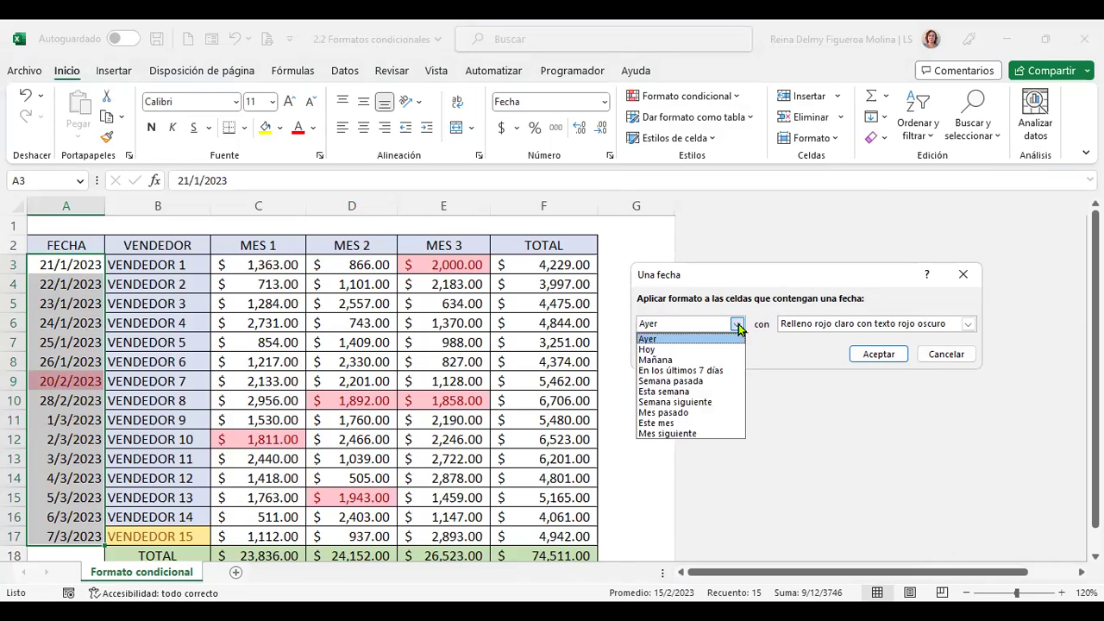
click(683, 350)
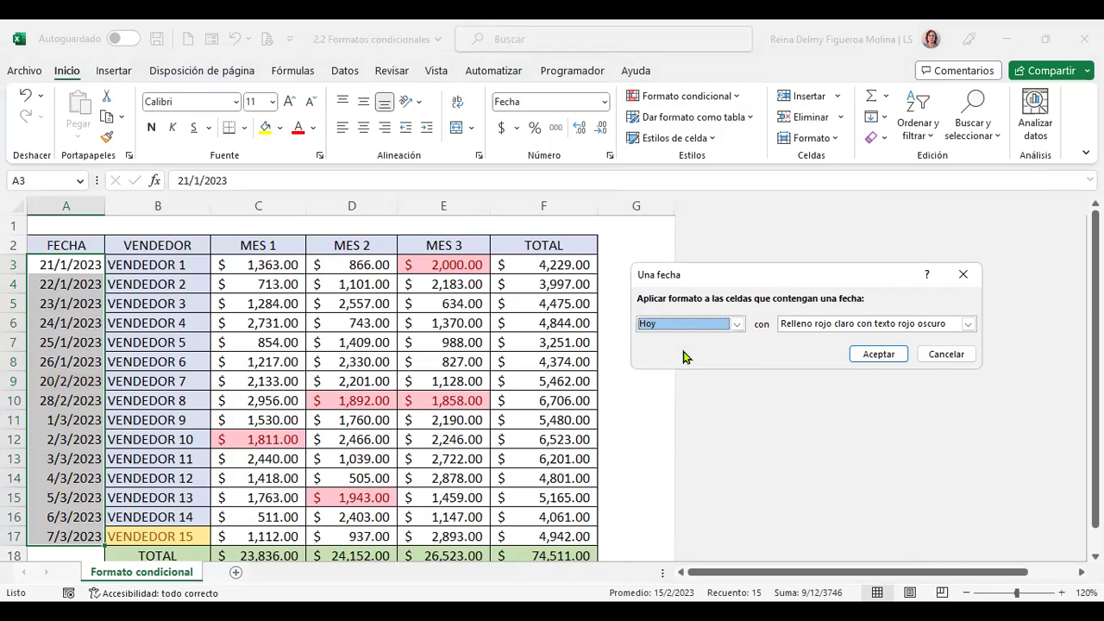
click(957, 354)
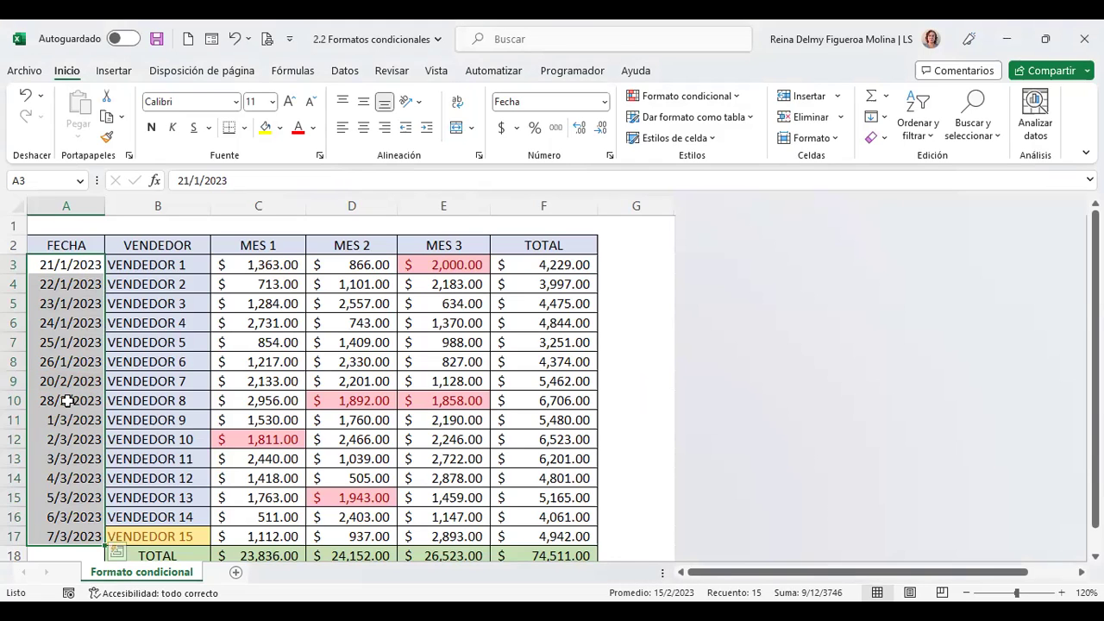
click(67, 400)
Step: Edit A10 from 28/2/2023 to 21/2/2023 and select the FECHA dates A3:A17
click(185, 180)
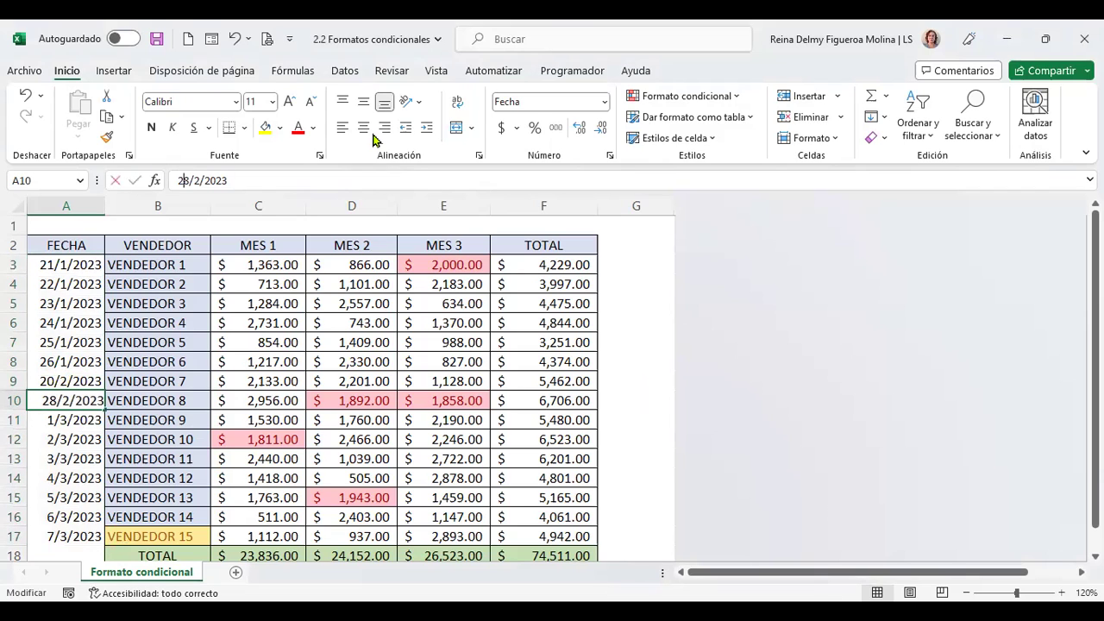
key(Delete)
text(1)
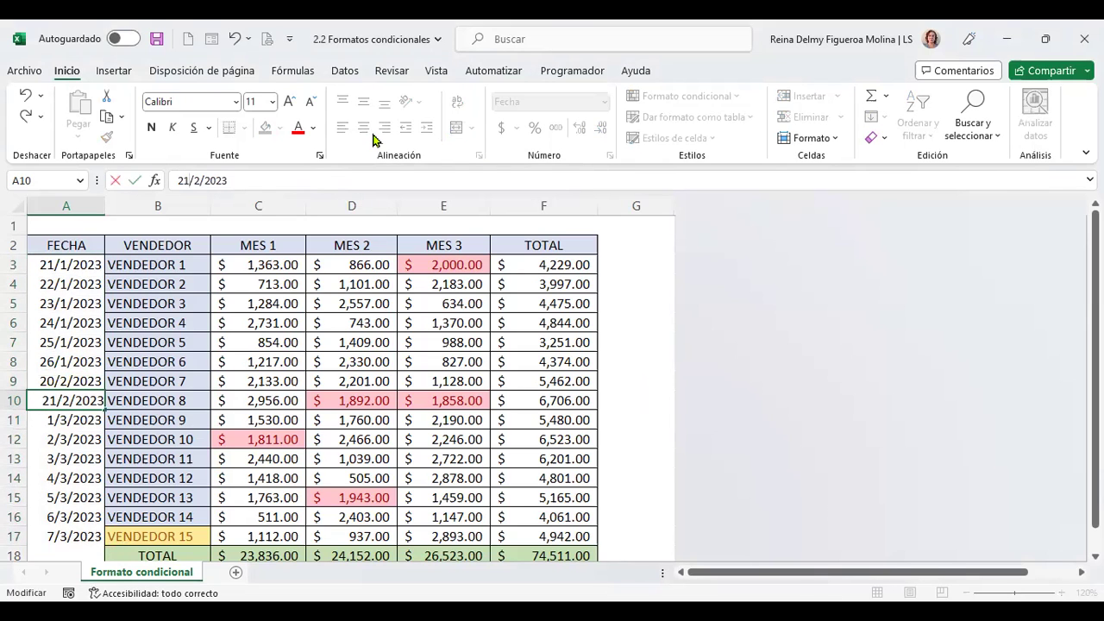
key(Return)
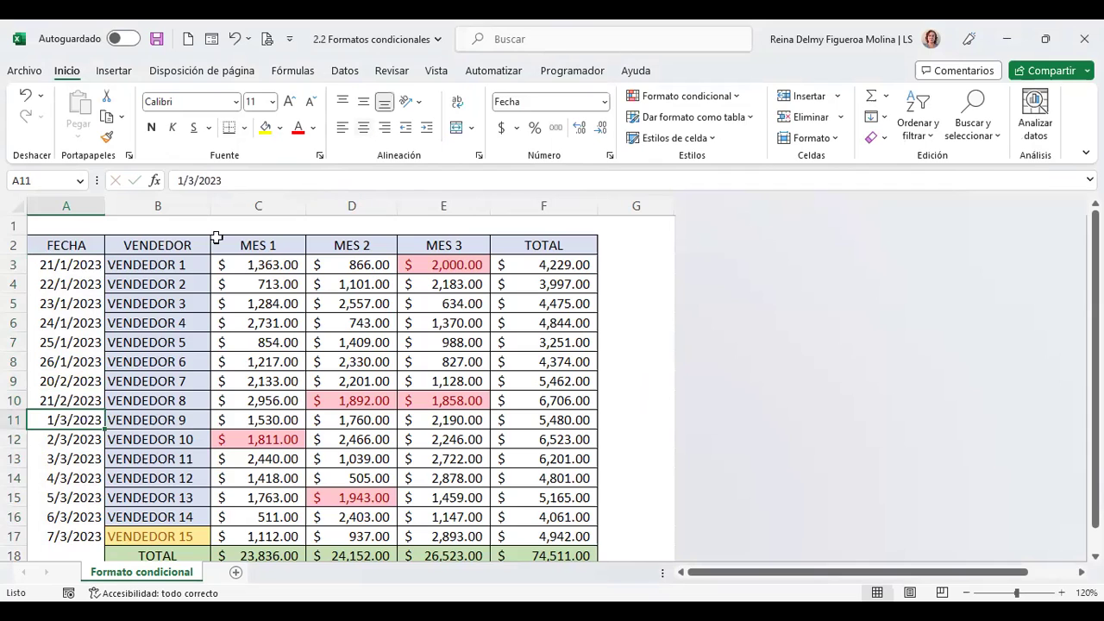
drag(79, 262, 78, 536)
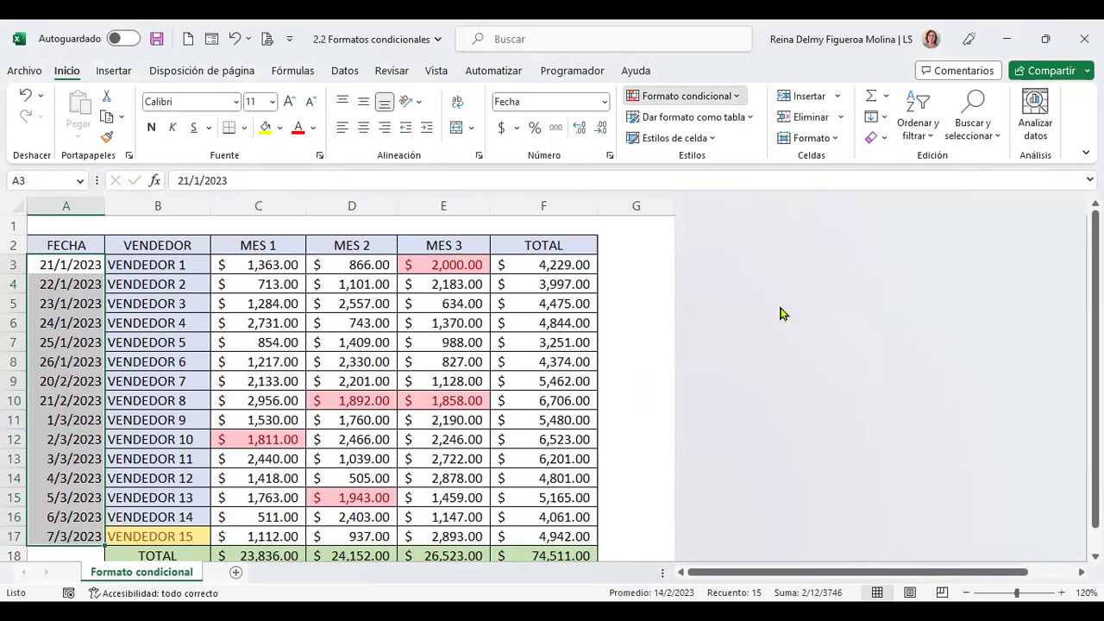
Step: Preview the Hoy and Mañana date periods, cancel the rule, and start entering 22/2/23 in A11
click(737, 323)
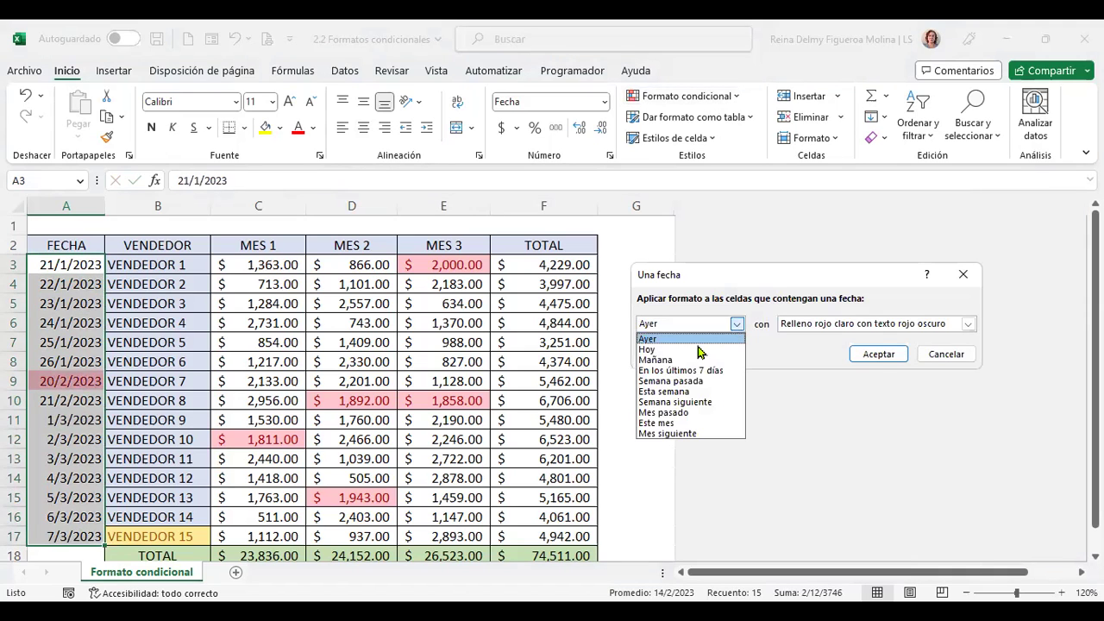
click(700, 349)
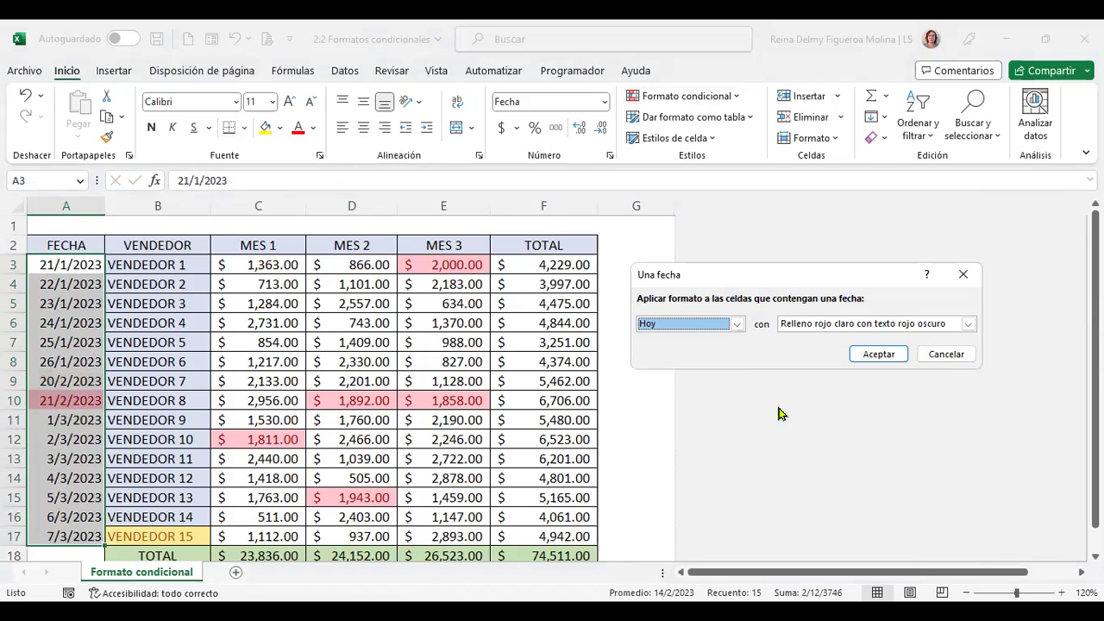
click(738, 321)
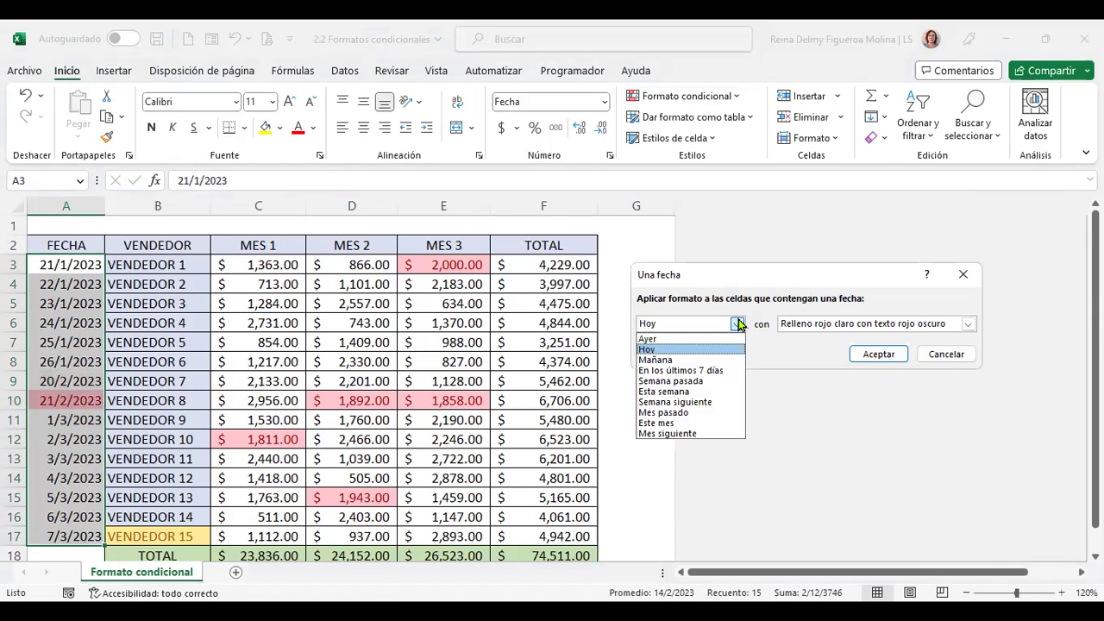
click(700, 359)
click(959, 359)
click(54, 420)
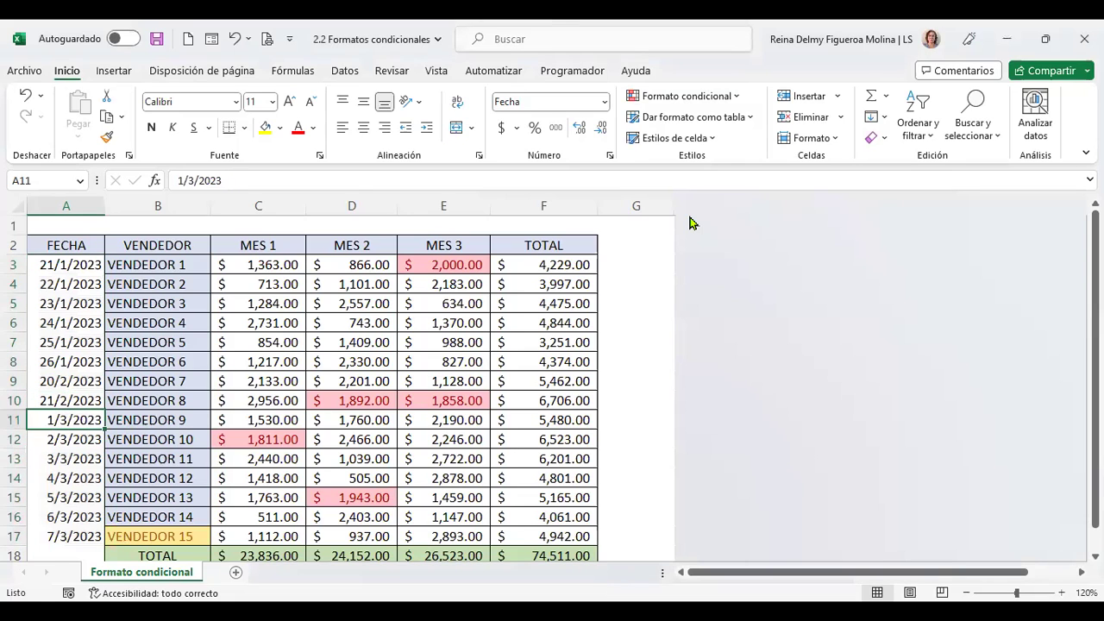
text(22/2/23)
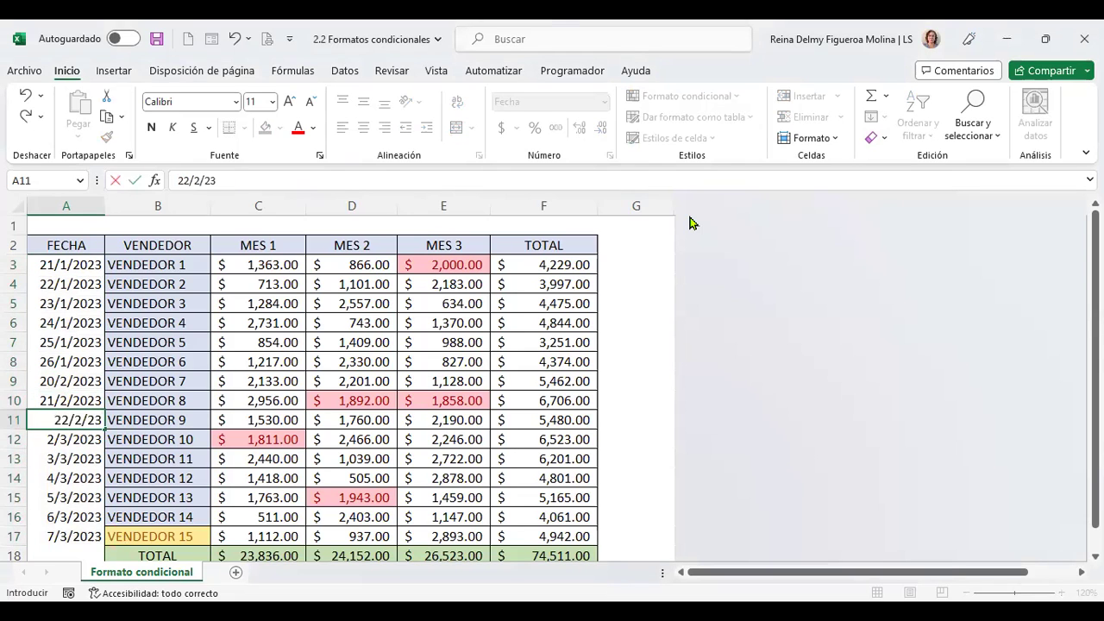
Step: Commit 22/2/2023 in A11 and reselect the FECHA dates A3:A17
key(Return)
click(50, 271)
drag(53, 278, 44, 534)
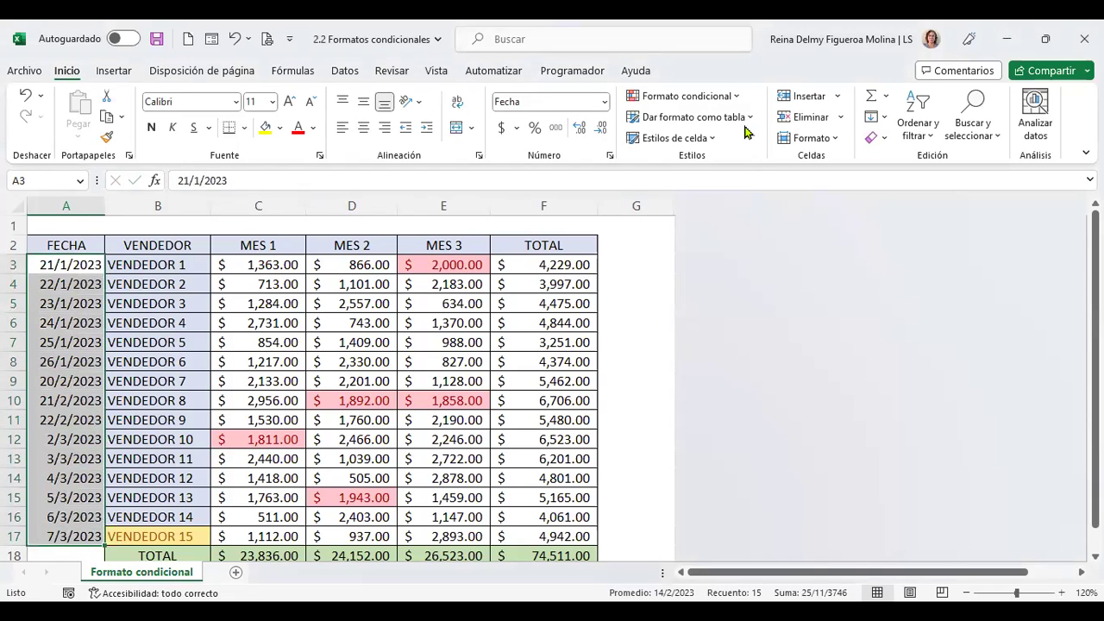
Step: Preview Mañana, En los últimos 7 días and Semana pasada in the date rule, then cancel
click(737, 96)
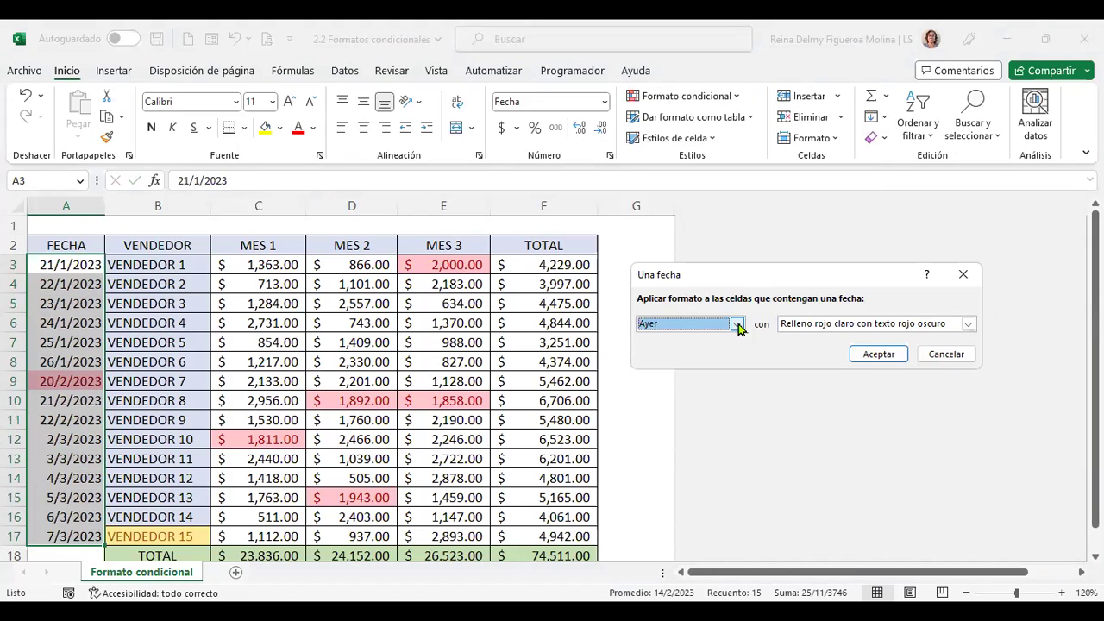
click(738, 323)
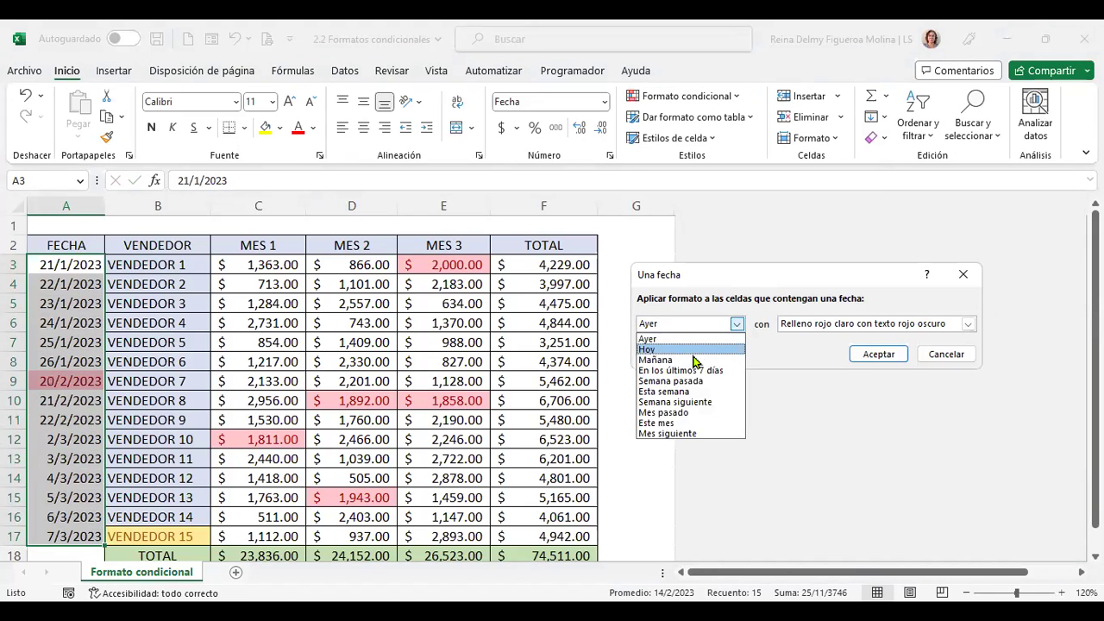
click(690, 360)
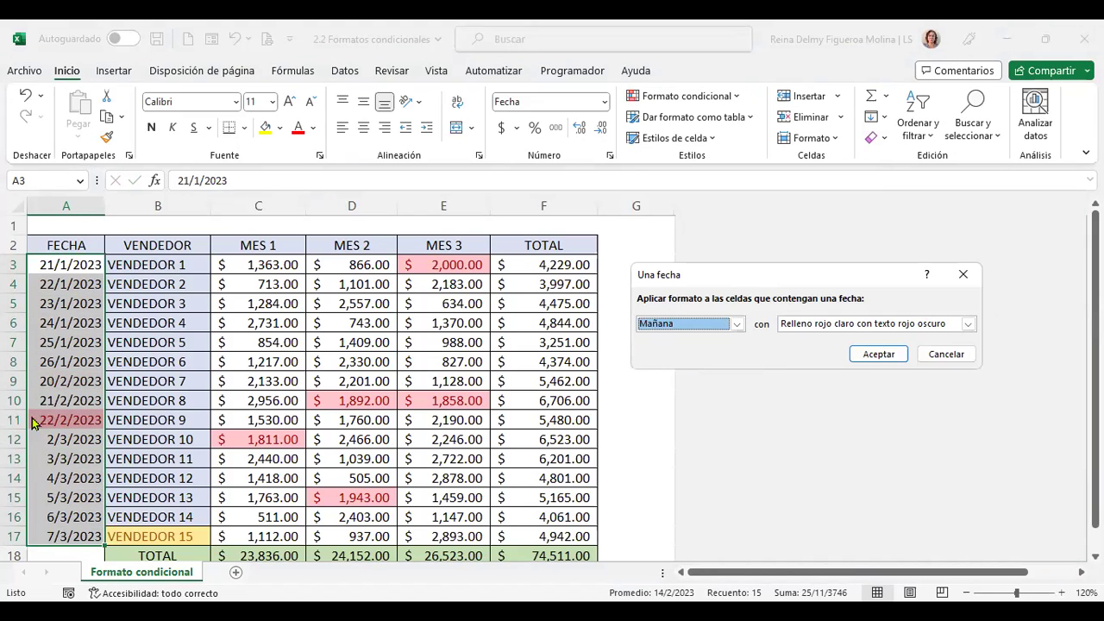
click(737, 325)
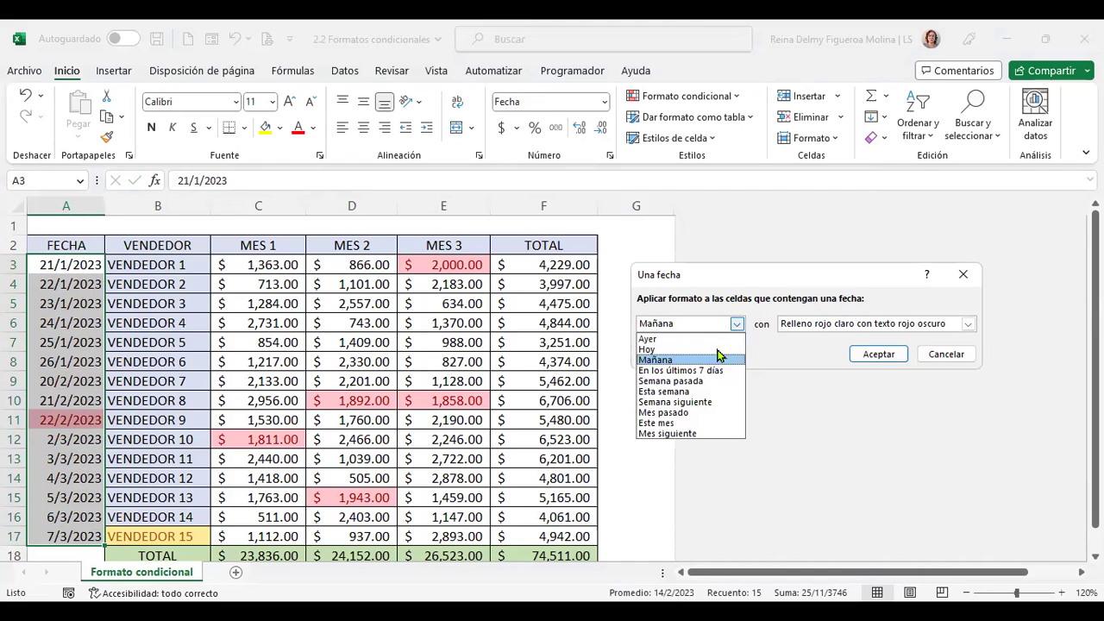
click(681, 370)
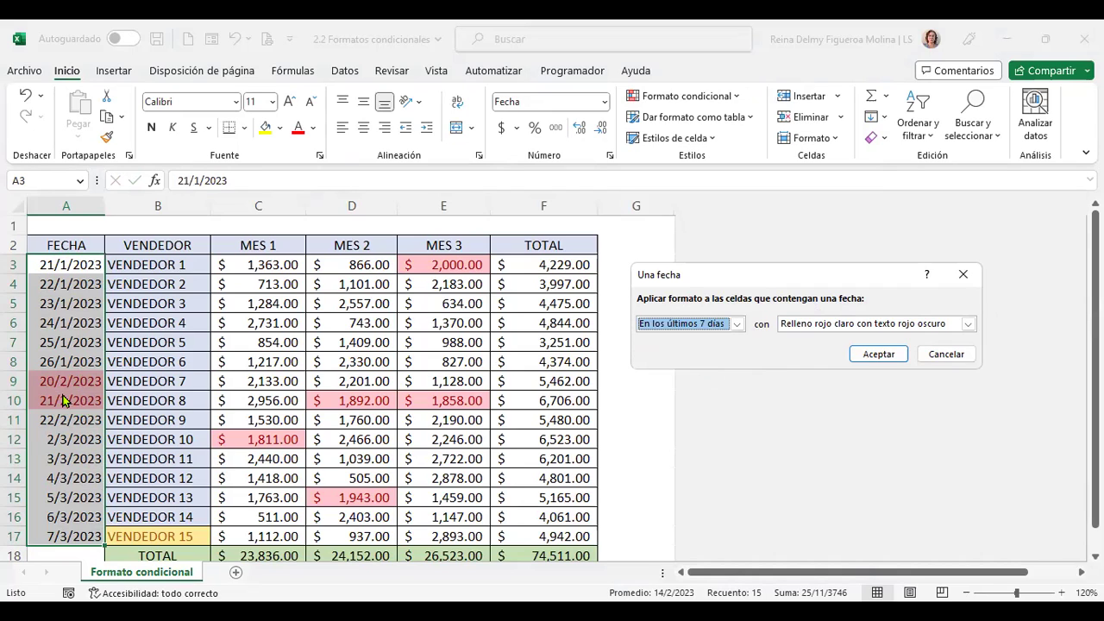
click(735, 324)
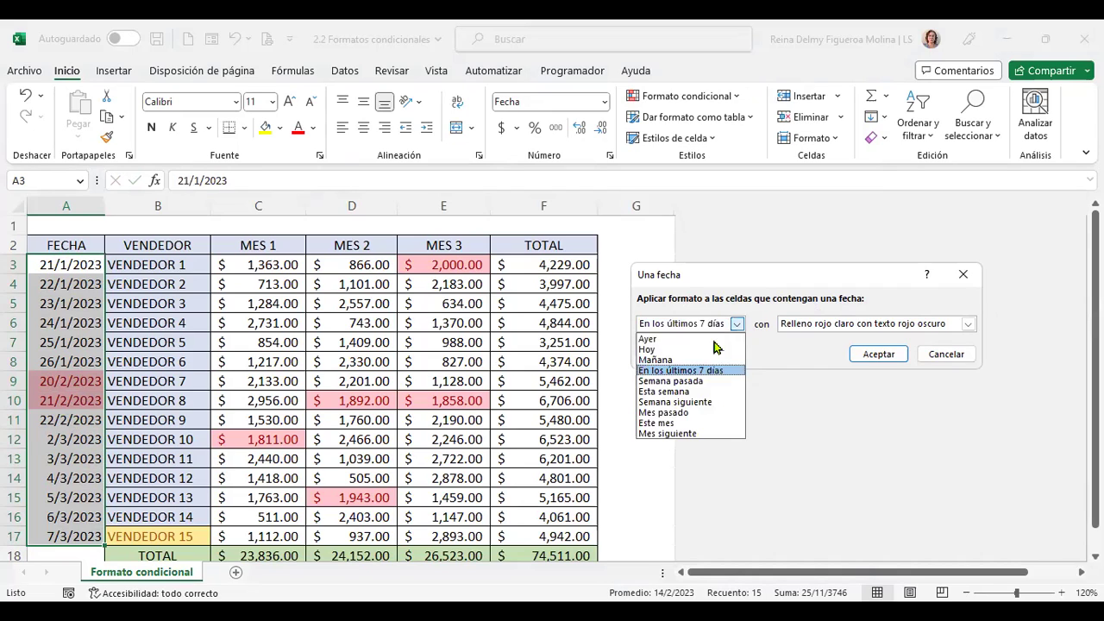
click(681, 381)
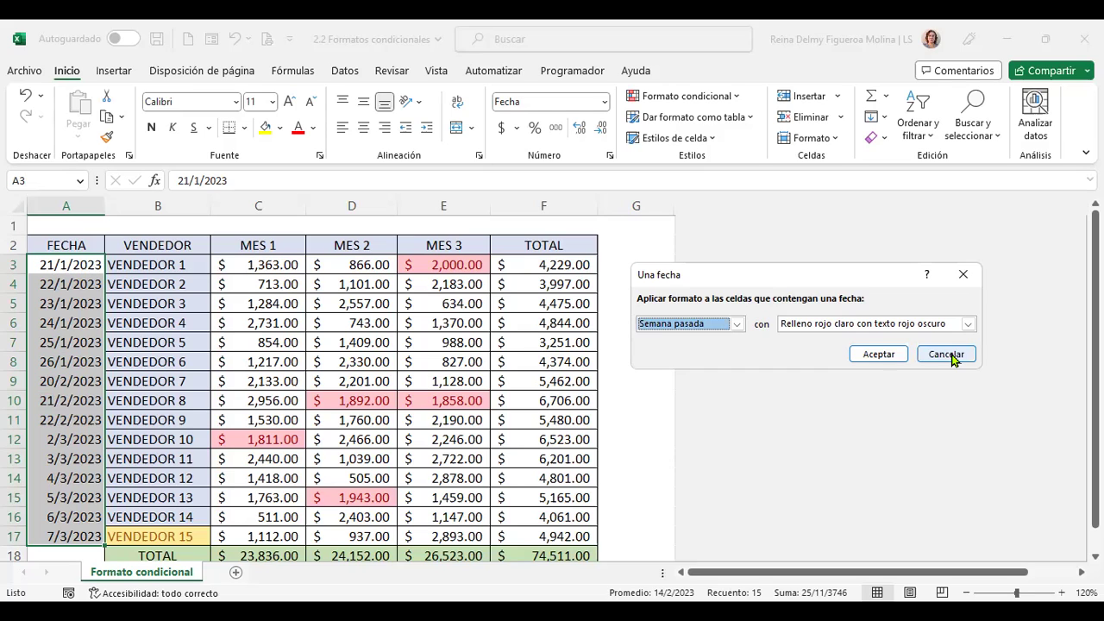
click(946, 354)
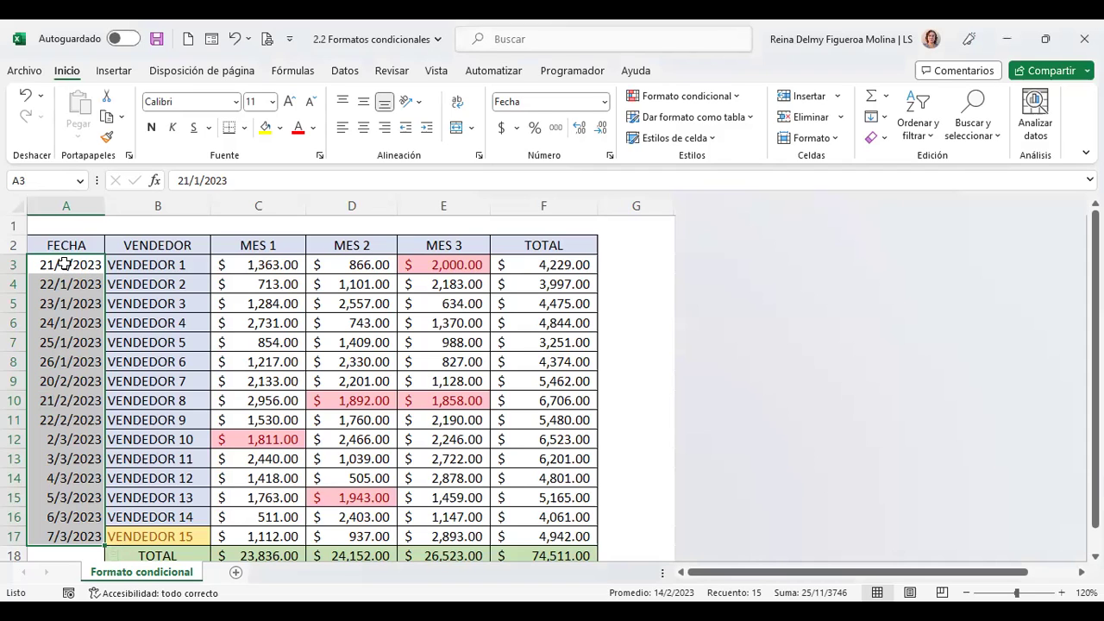
Step: Enter 14/2/2023 in A8 and select the FECHA dates A3:A17
click(53, 359)
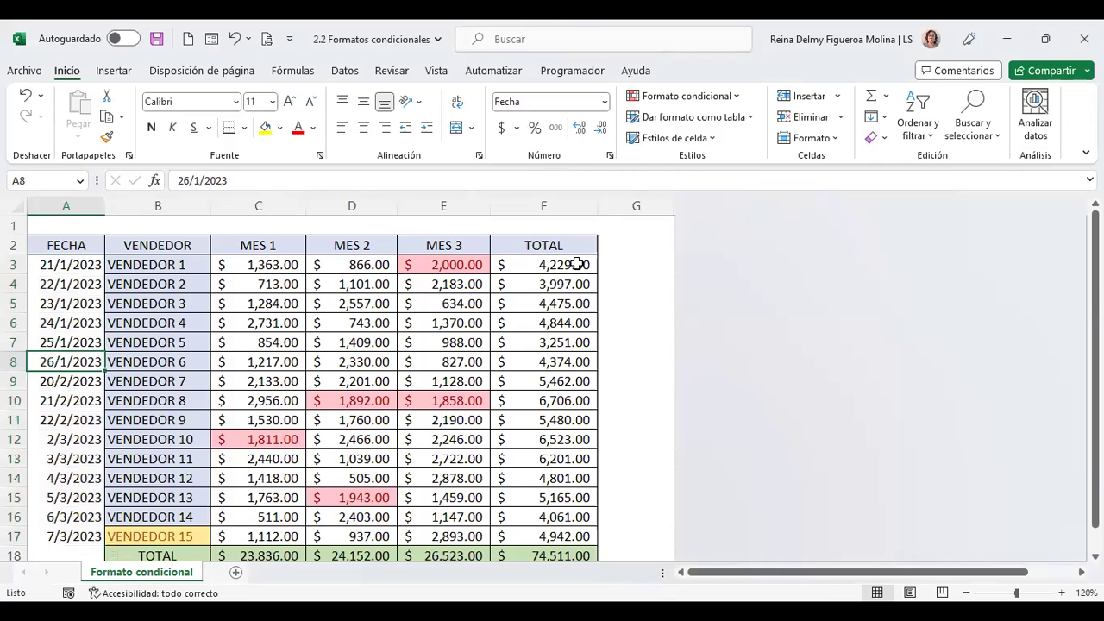
text(14/2)
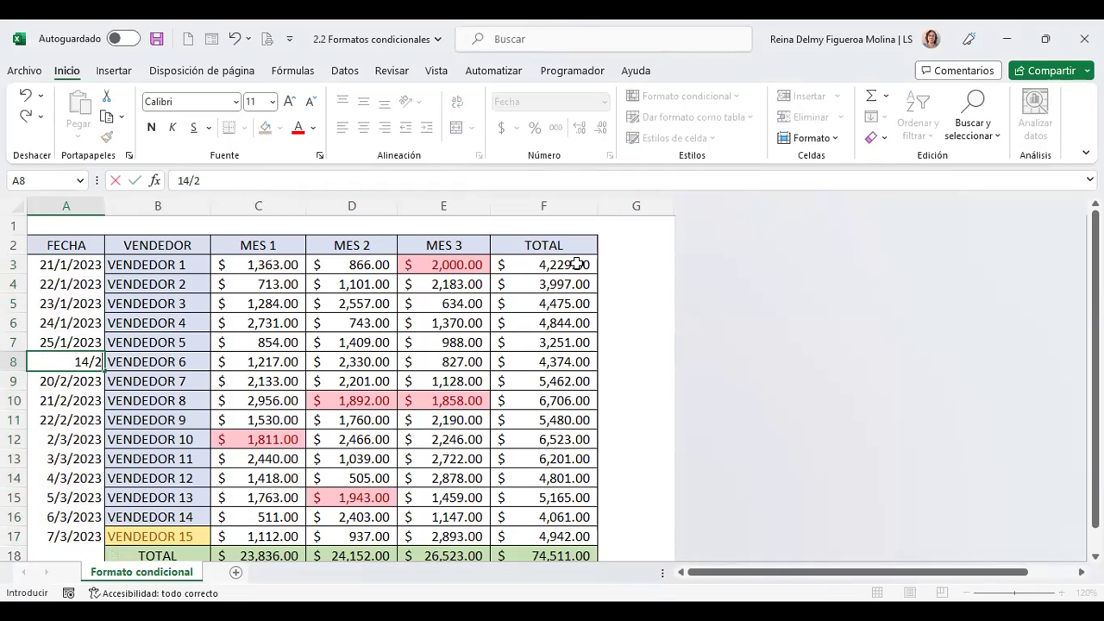
text(/2023)
key(Return)
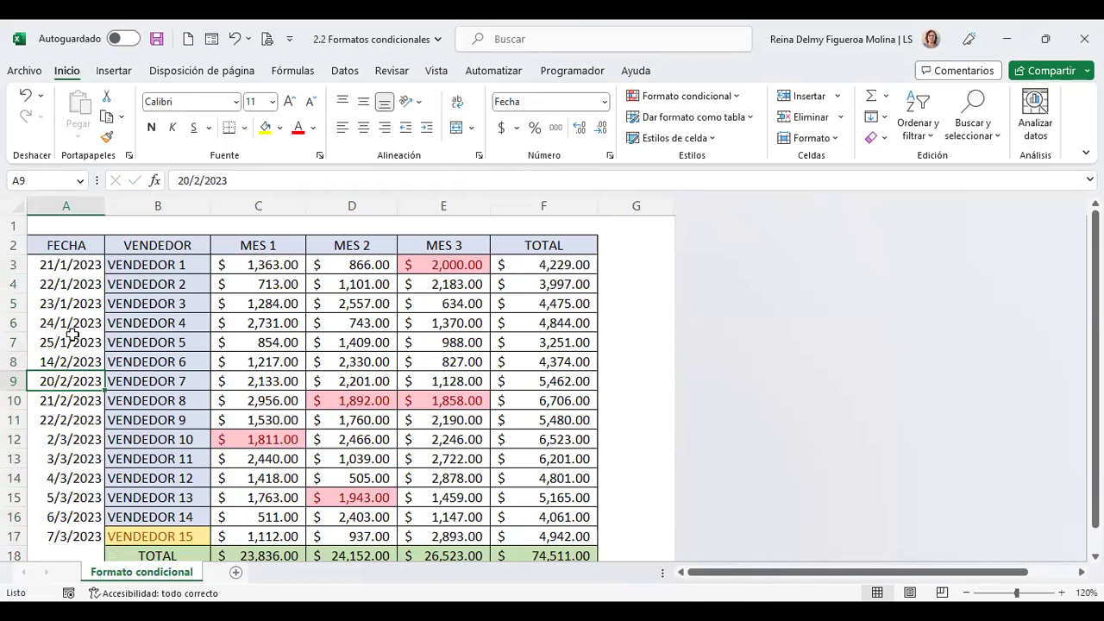
drag(73, 264, 73, 533)
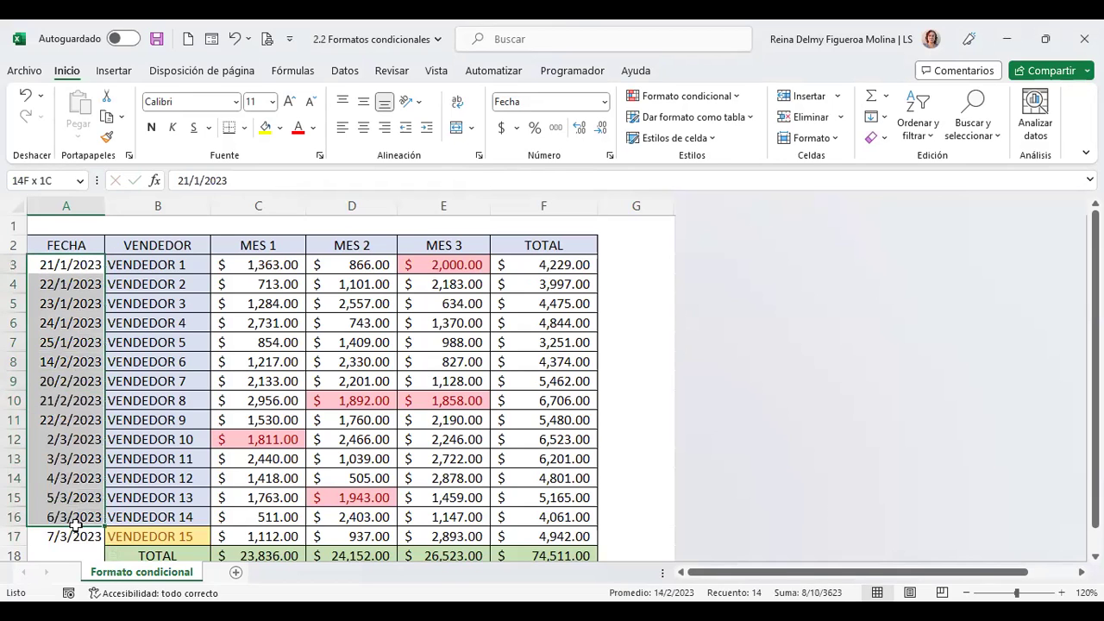
Step: Start an A Date Occurring rule and preview last week, this week and next week
click(733, 96)
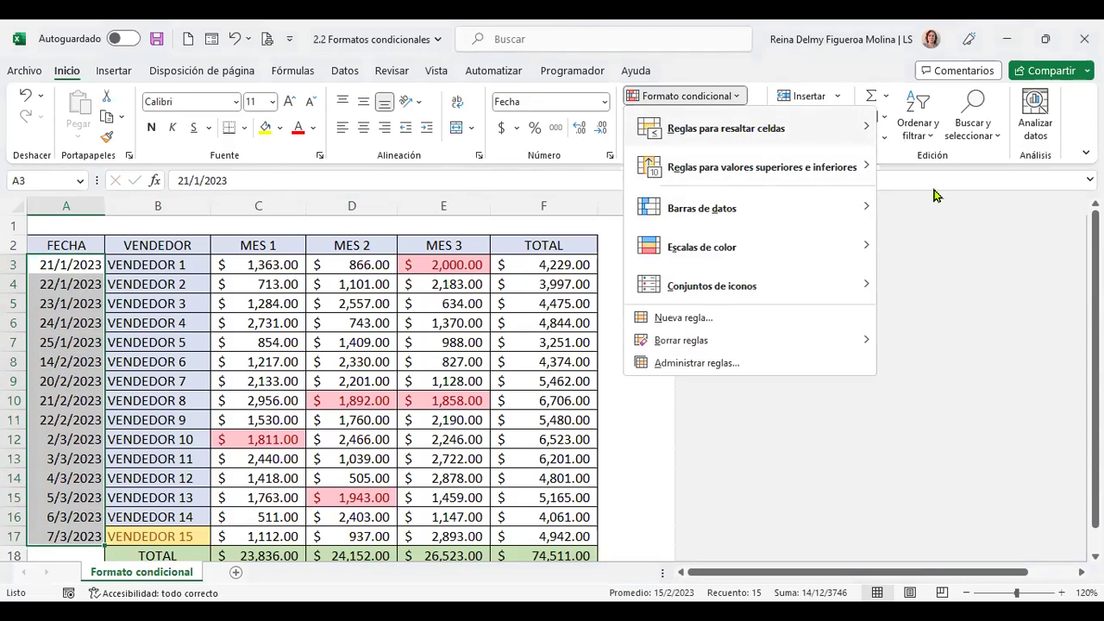
mouse_move(764, 121)
click(949, 326)
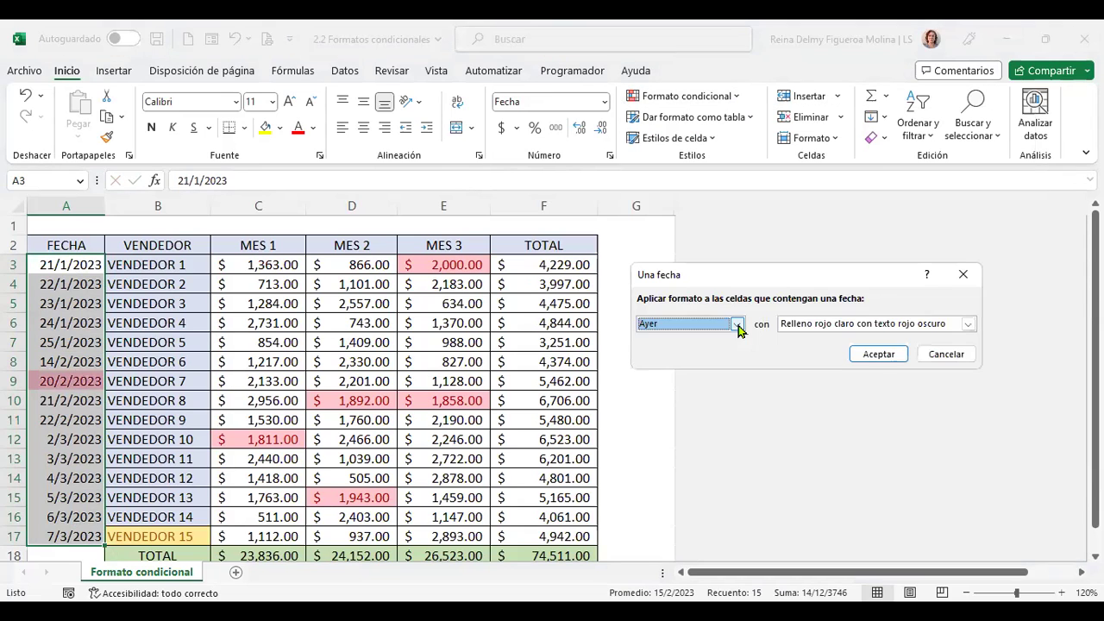
click(735, 324)
click(703, 381)
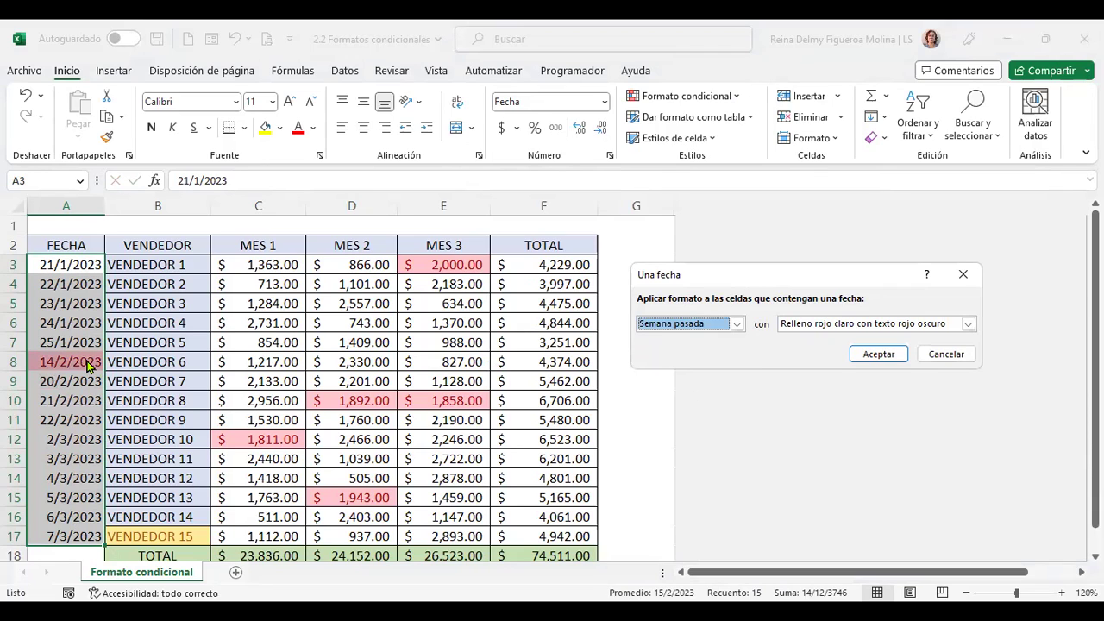
click(736, 324)
click(695, 392)
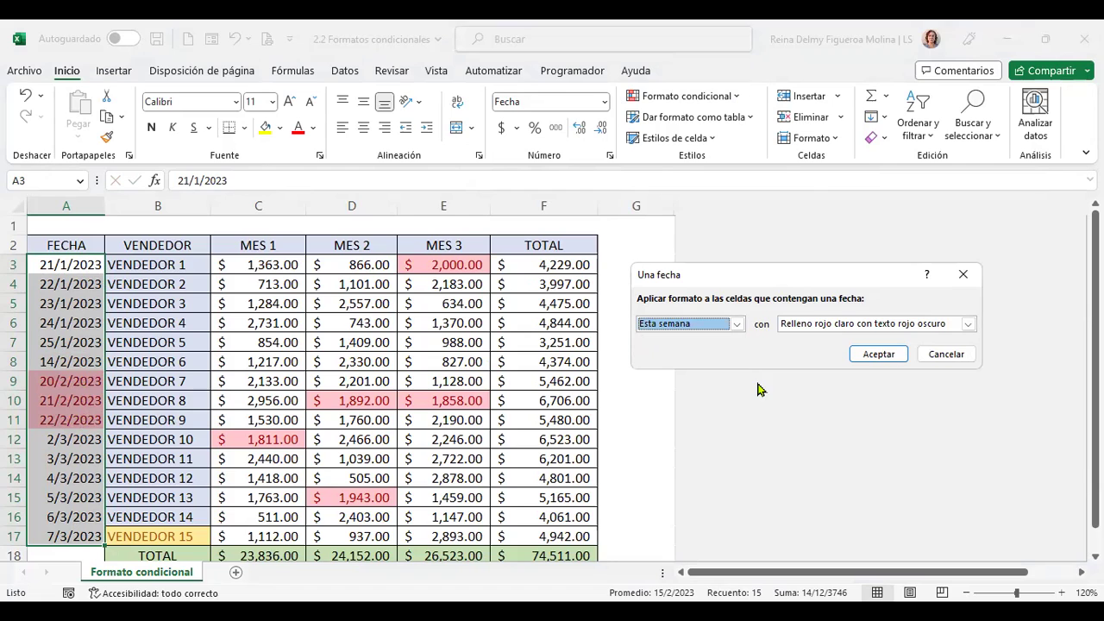
click(737, 325)
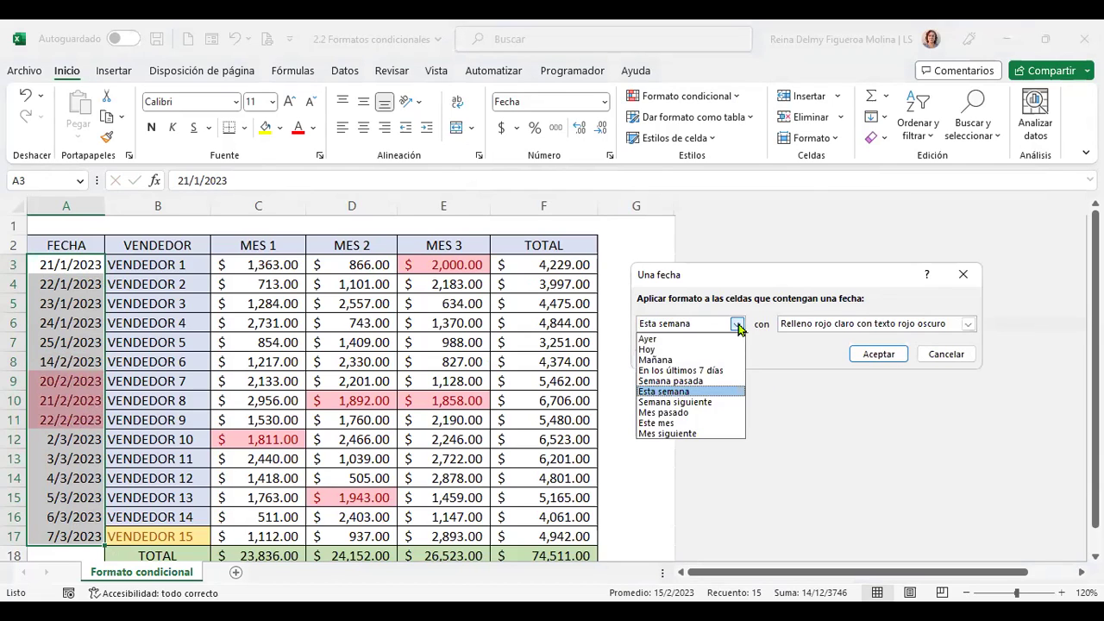
click(713, 401)
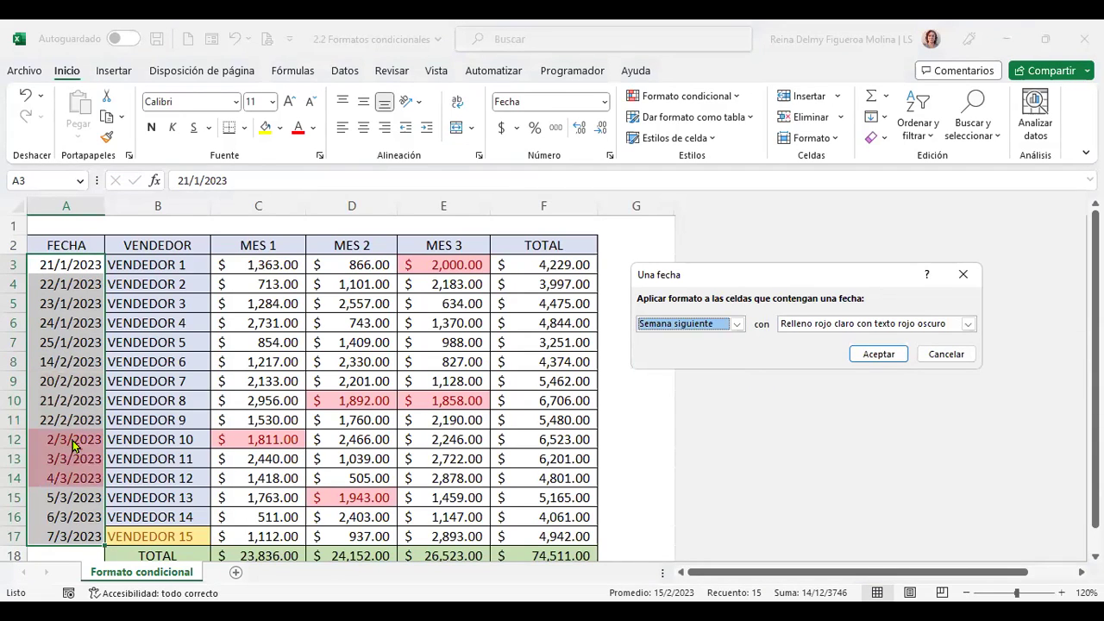
Step: Preview last month, this month and Mes siguiente, which highlights 2/3/2023 to 7/3/2023
click(737, 324)
click(687, 413)
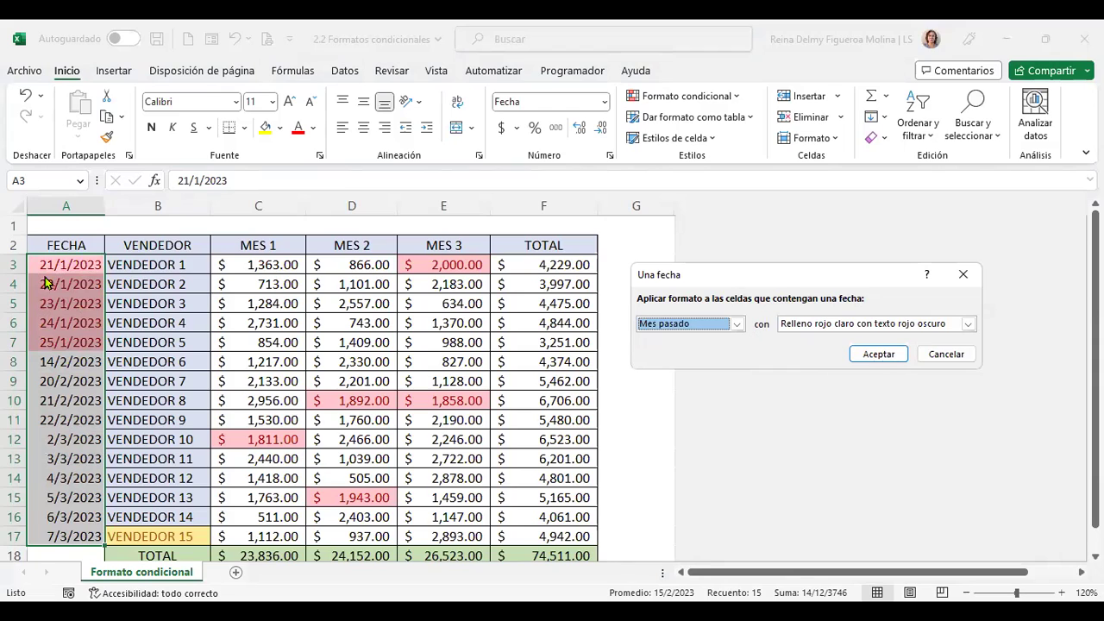
click(737, 324)
click(685, 424)
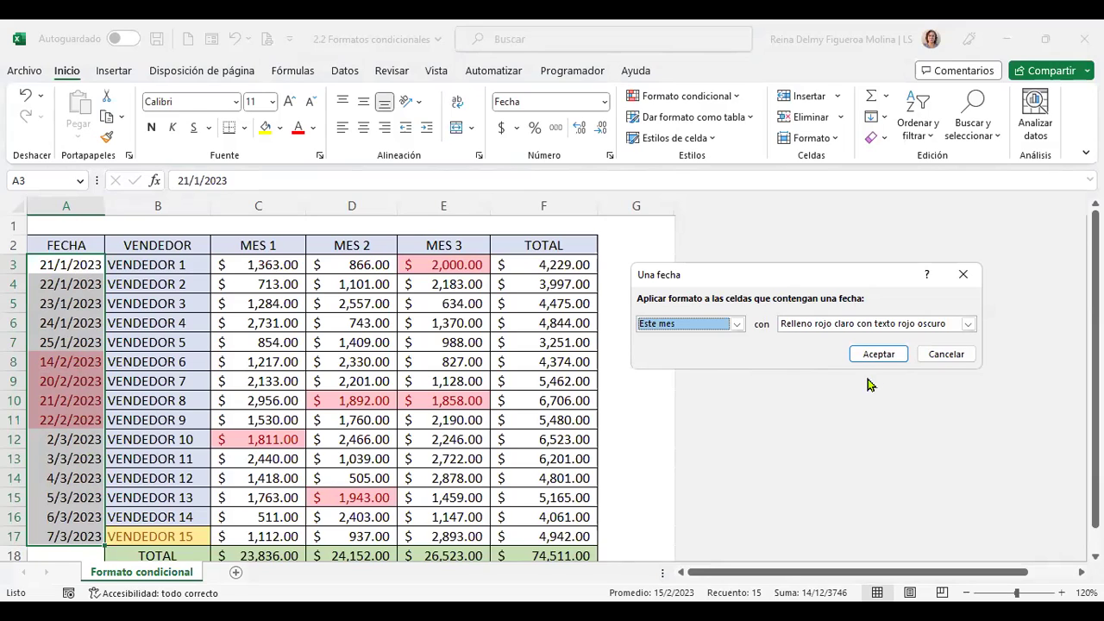
click(737, 324)
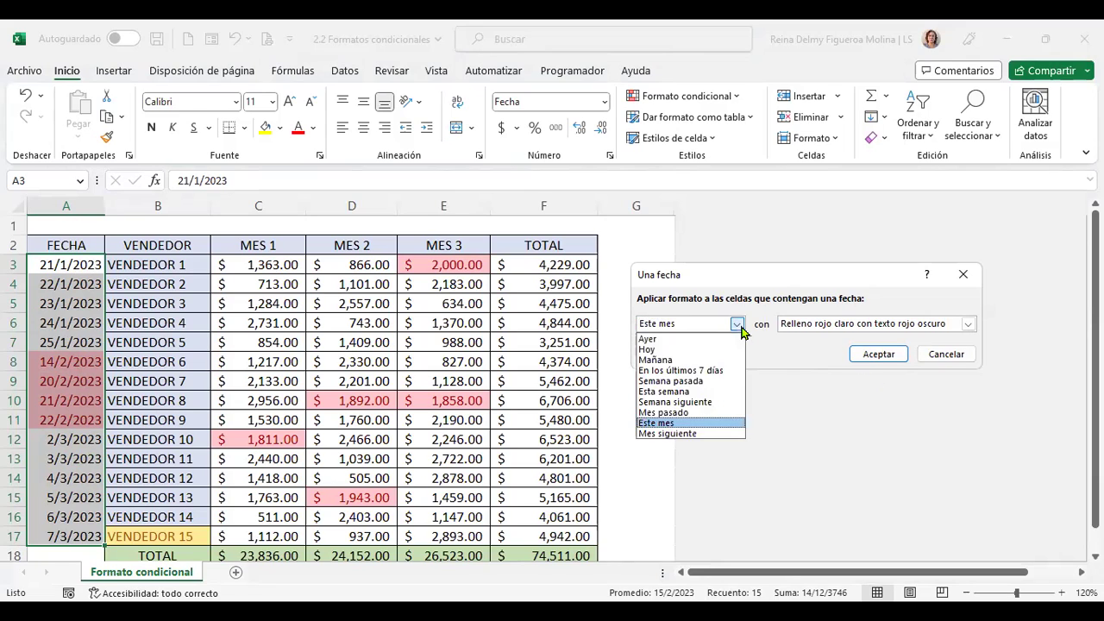
click(691, 434)
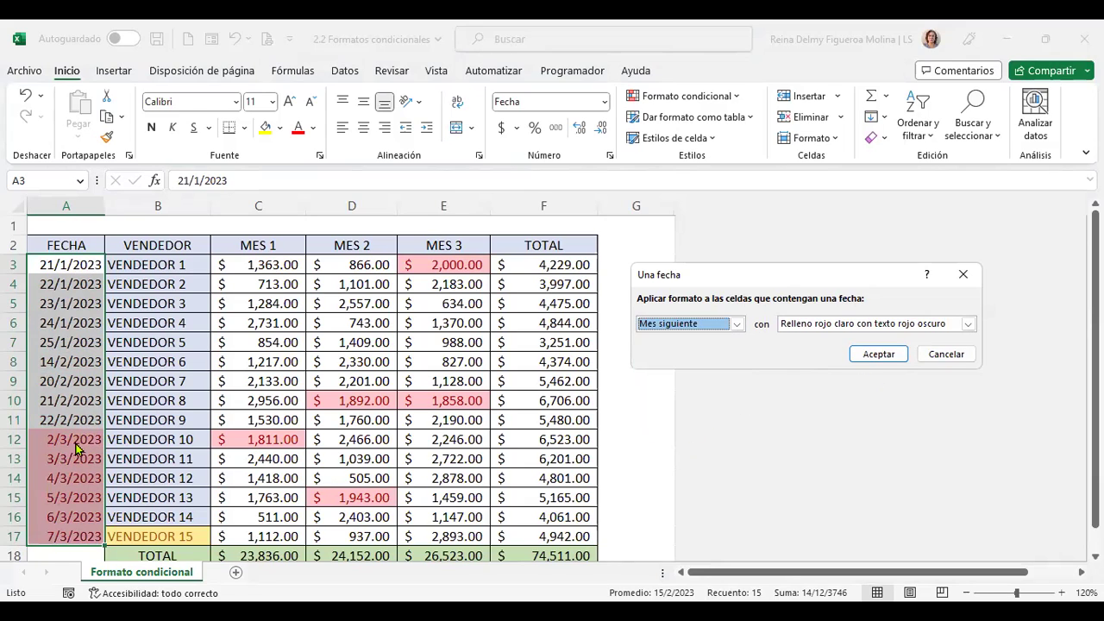
click(738, 325)
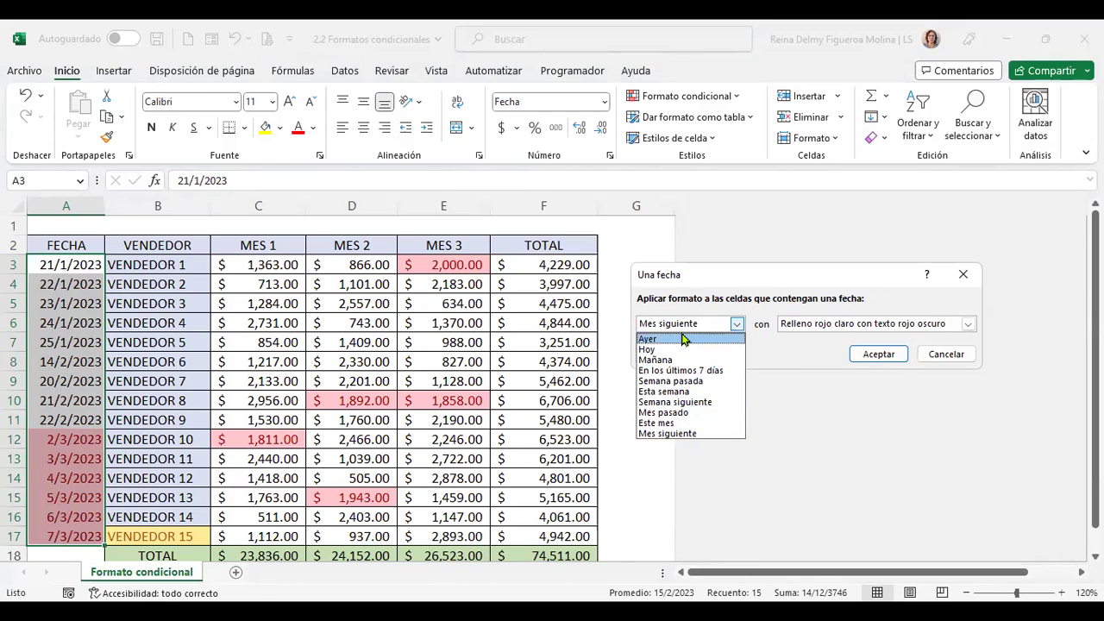
click(824, 274)
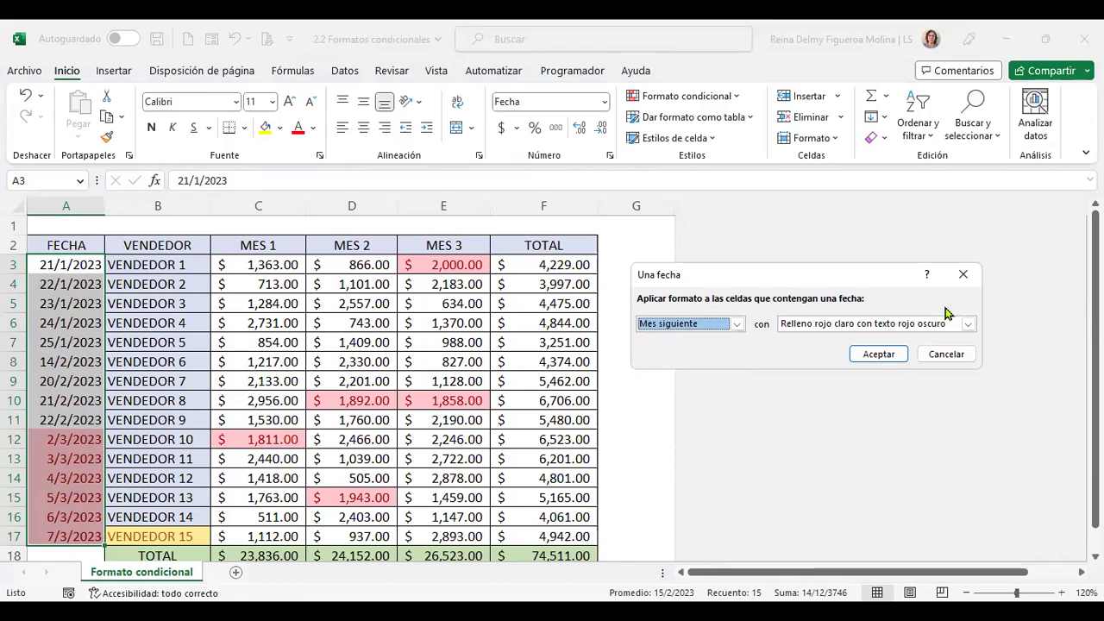
click(946, 354)
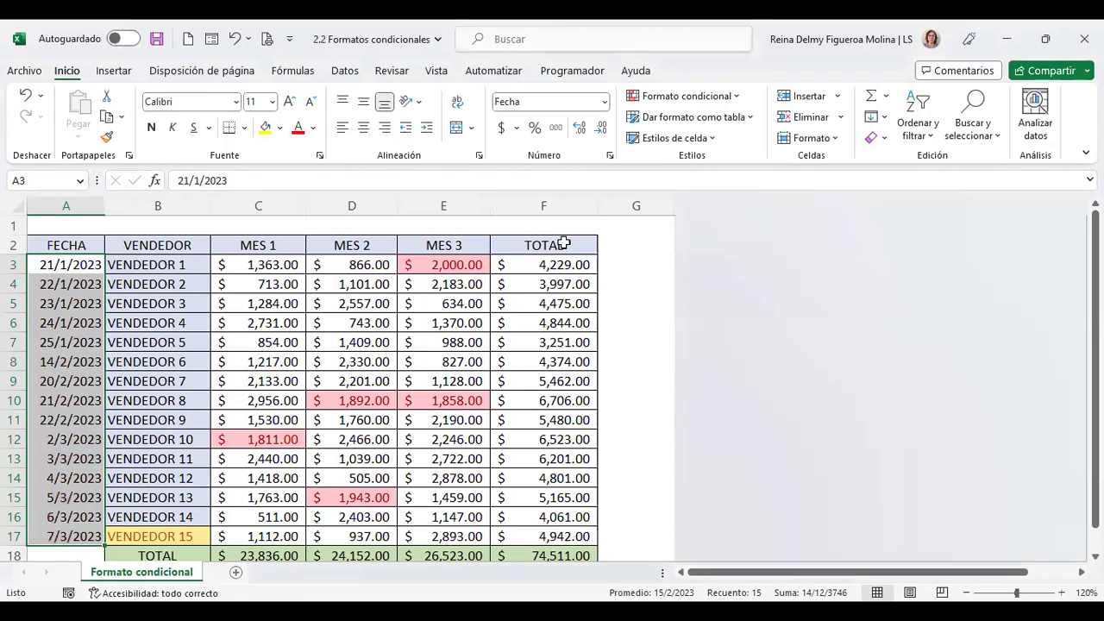
click(733, 97)
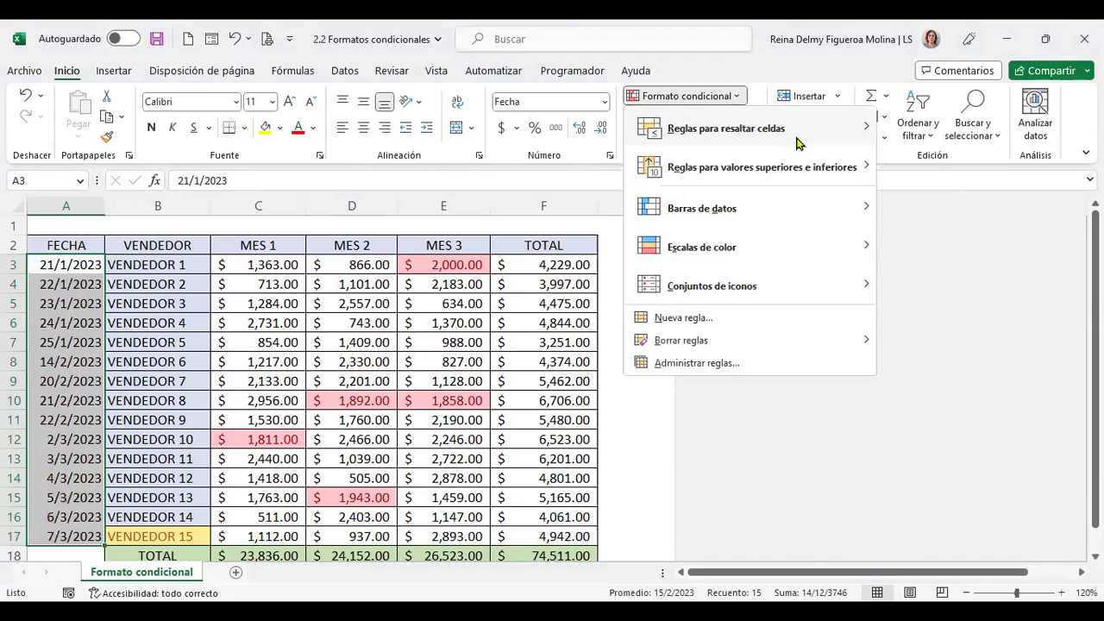
mouse_move(803, 143)
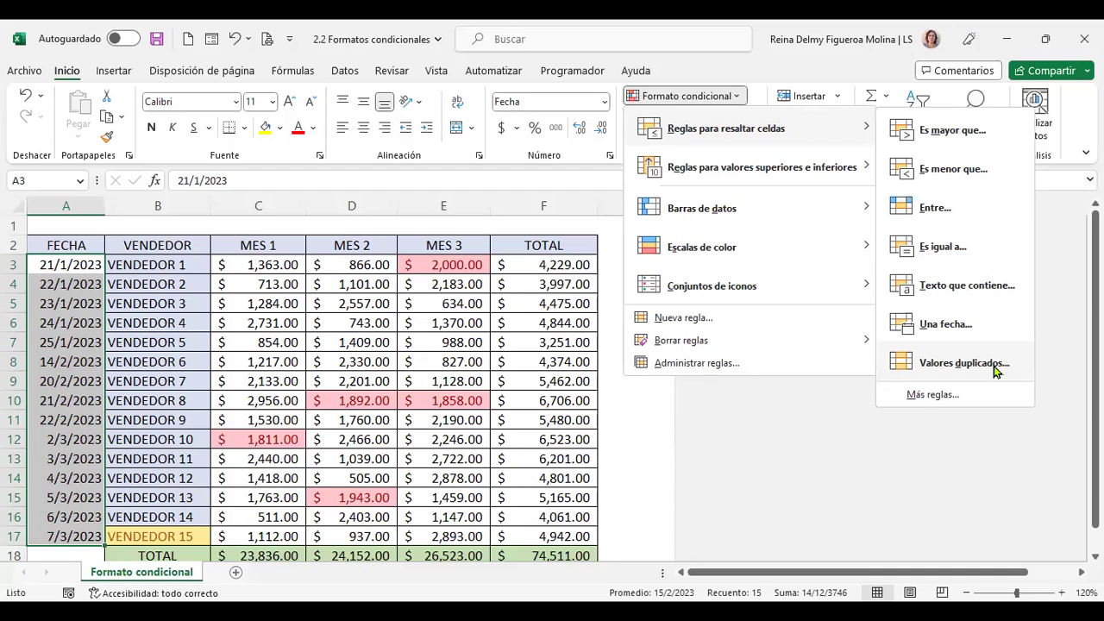
click(996, 369)
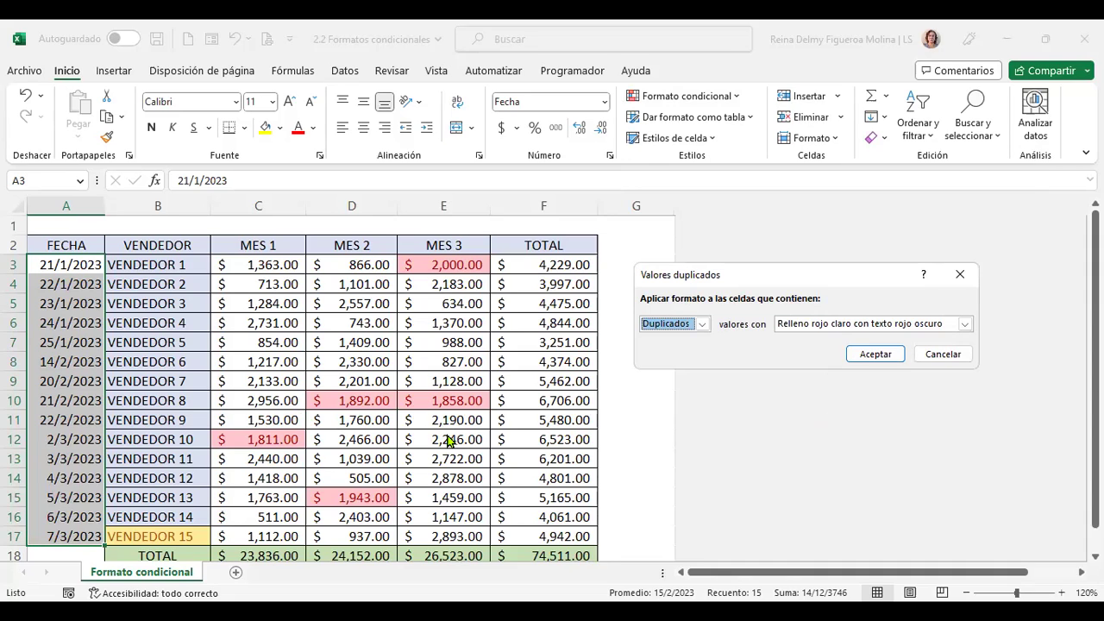
click(950, 352)
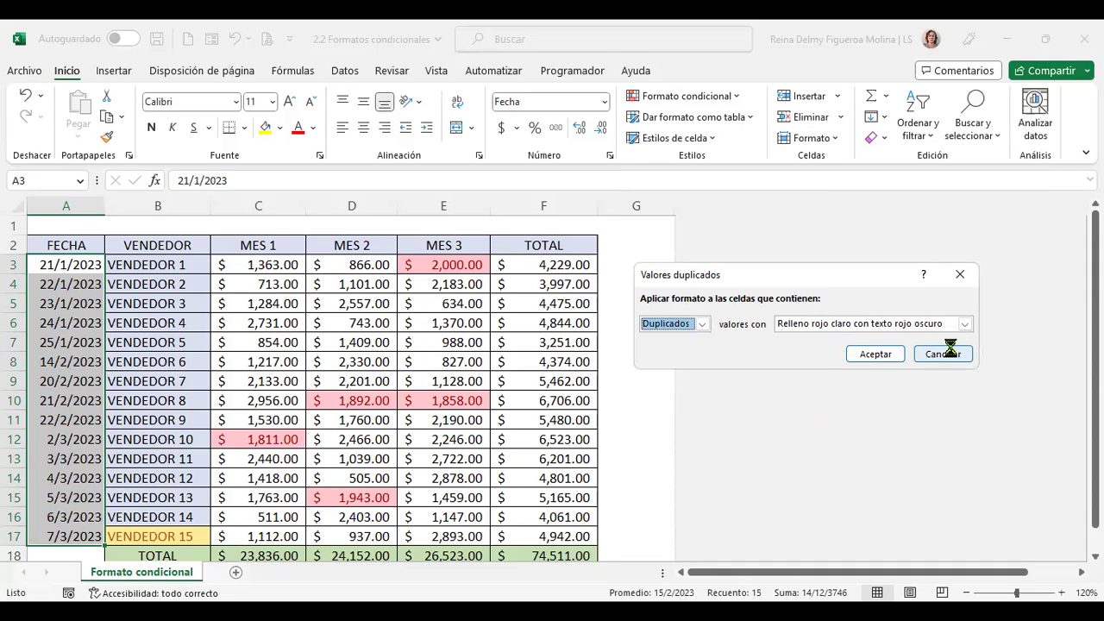
click(172, 264)
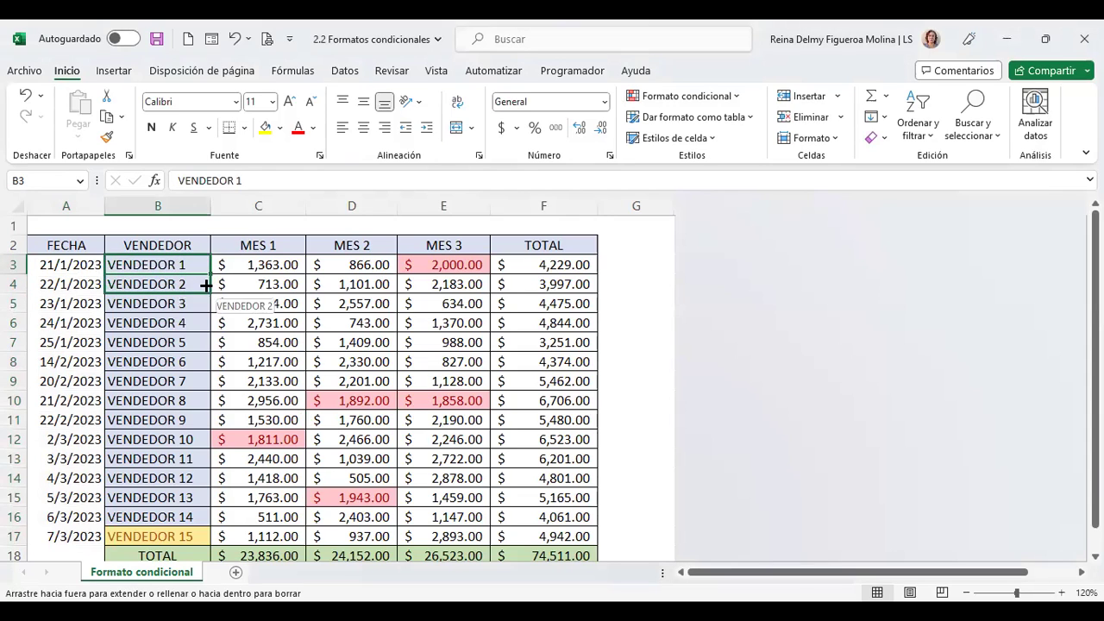
Step: Copy VENDEDOR 1 from B3 into B4 to create a duplicate name
drag(208, 282, 209, 290)
click(193, 267)
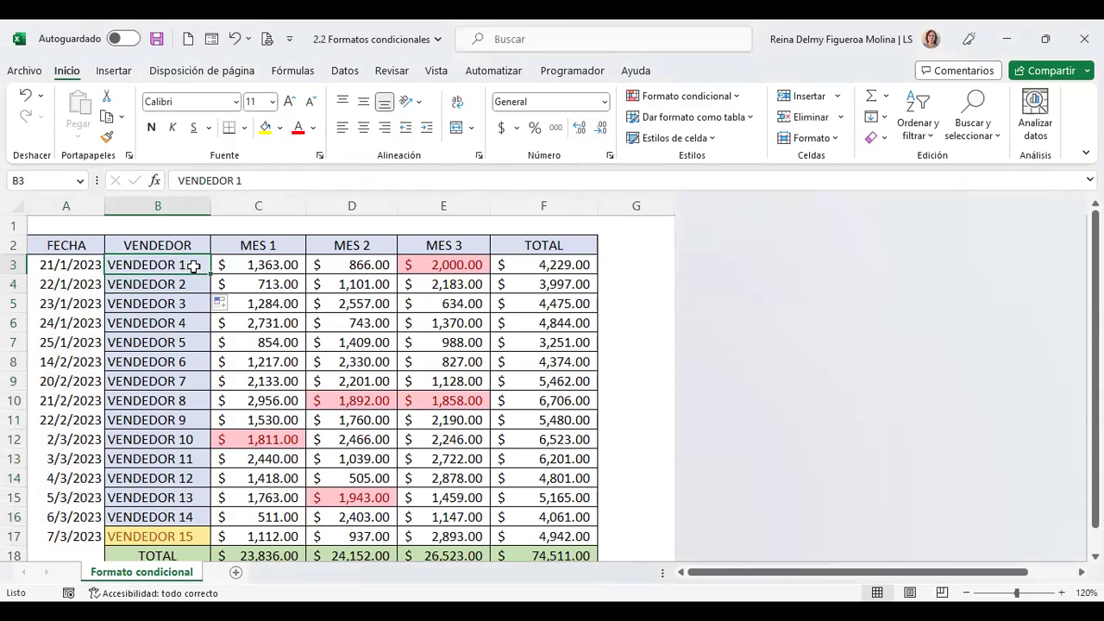
key(ctrl+c)
key(Down)
key(Return)
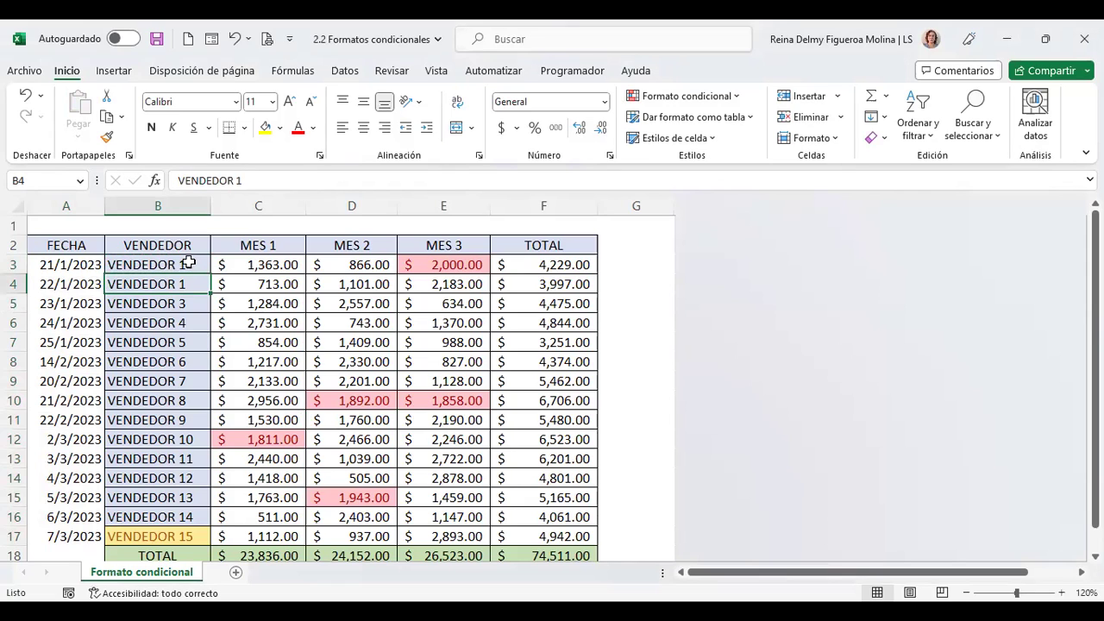
Step: Apply the Valores duplicados rule to B3:B17 and switch it to Únicos
drag(188, 262, 166, 531)
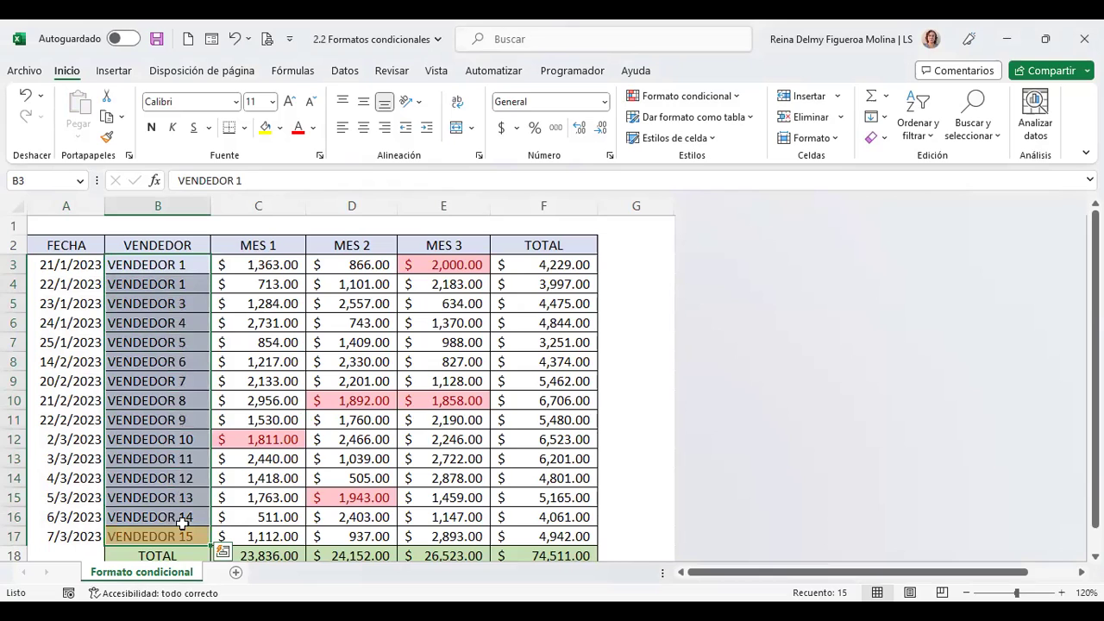
click(739, 97)
mouse_move(751, 127)
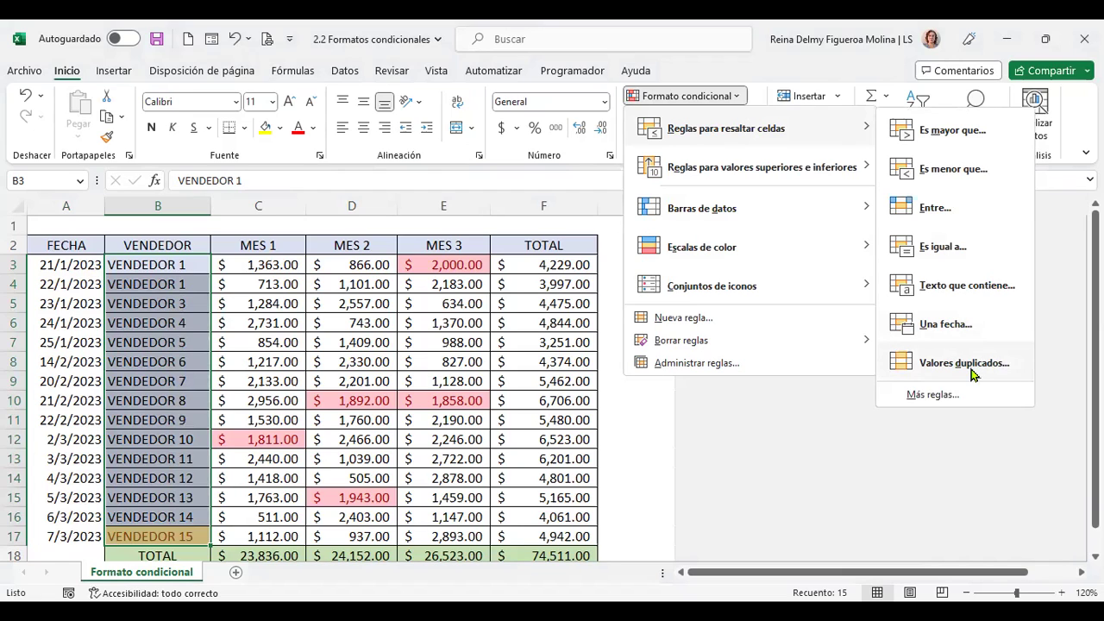
click(1023, 366)
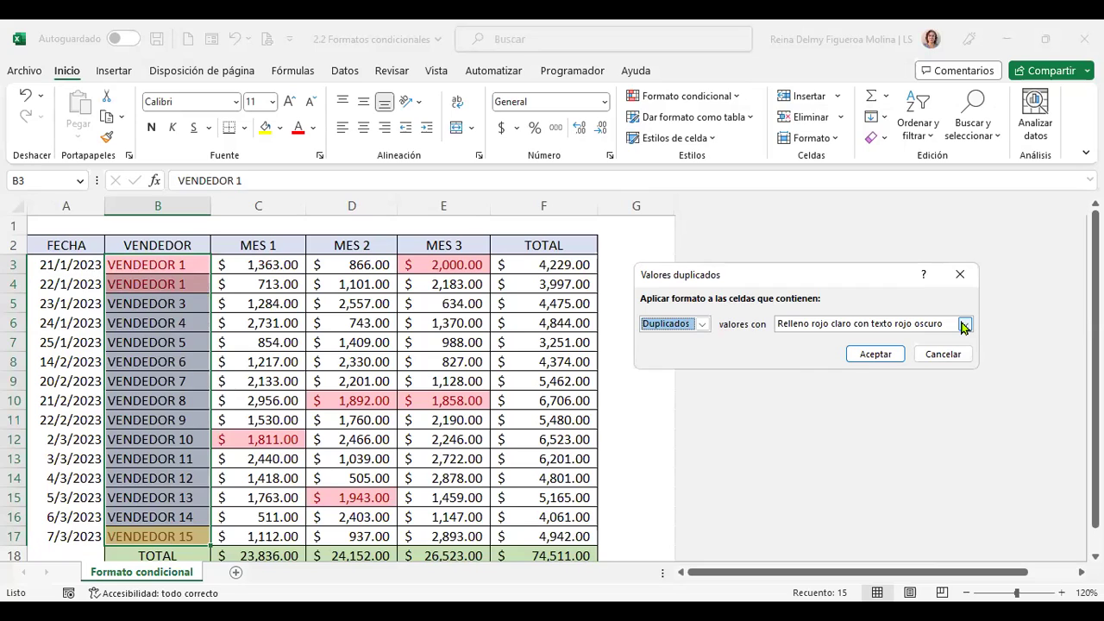
click(703, 324)
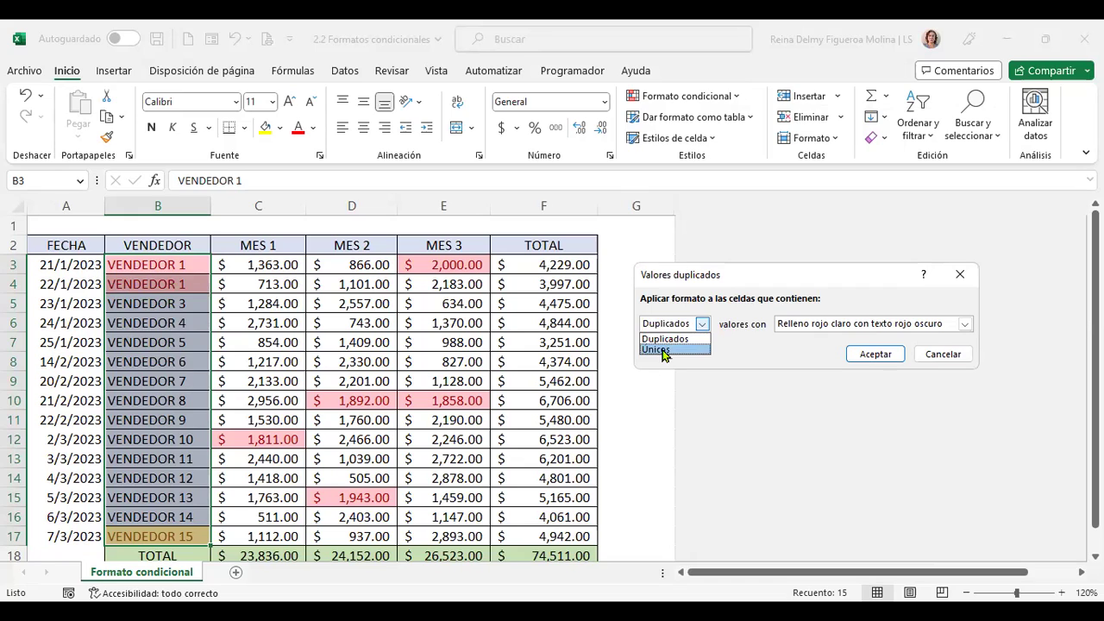
click(664, 351)
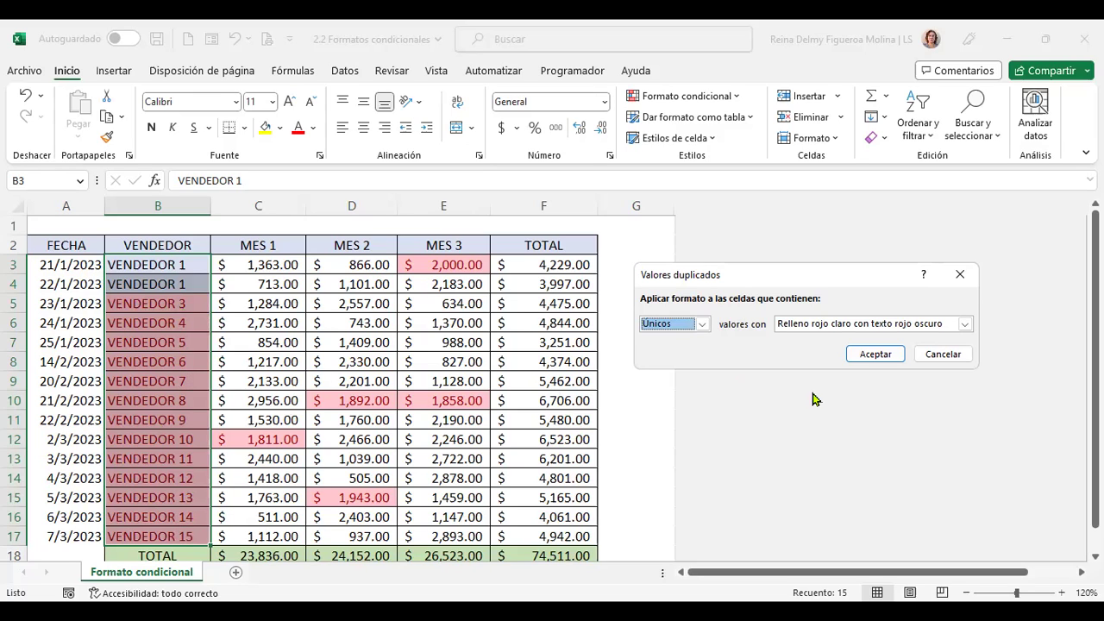
Step: Cancel the Valores duplicados rule, browse the Formato condicional submenus, then close them via C3
click(942, 355)
click(734, 98)
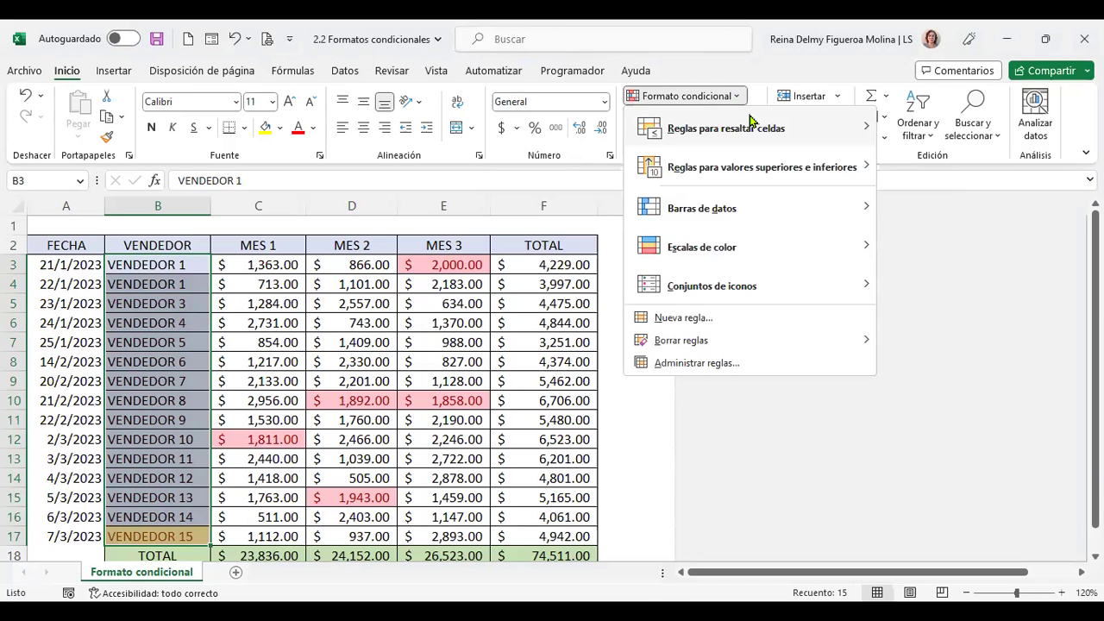
mouse_move(752, 123)
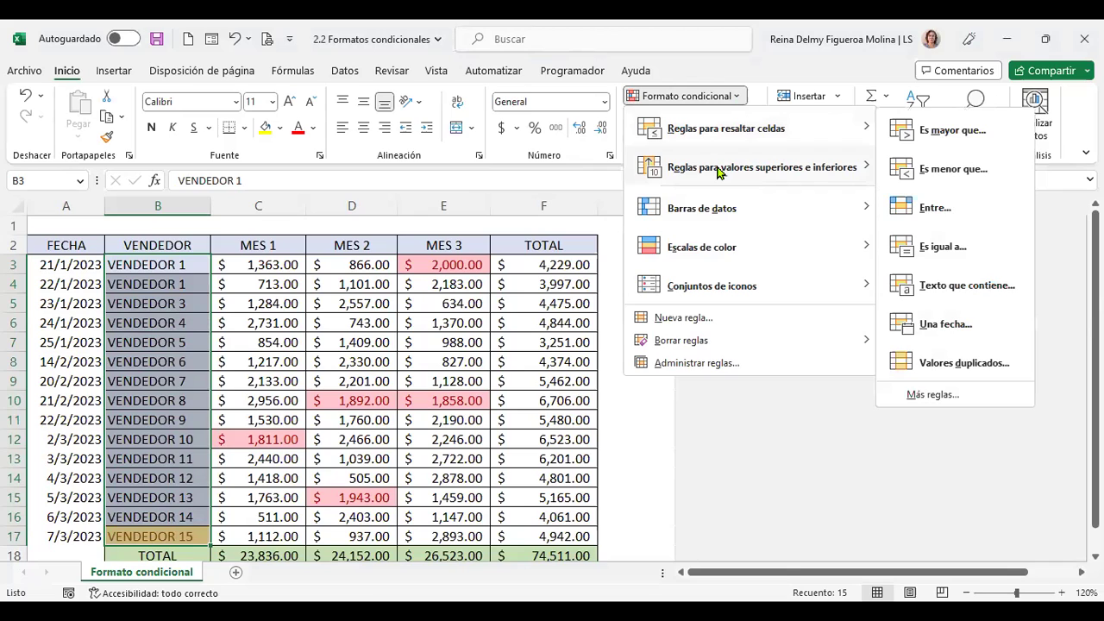
mouse_move(776, 173)
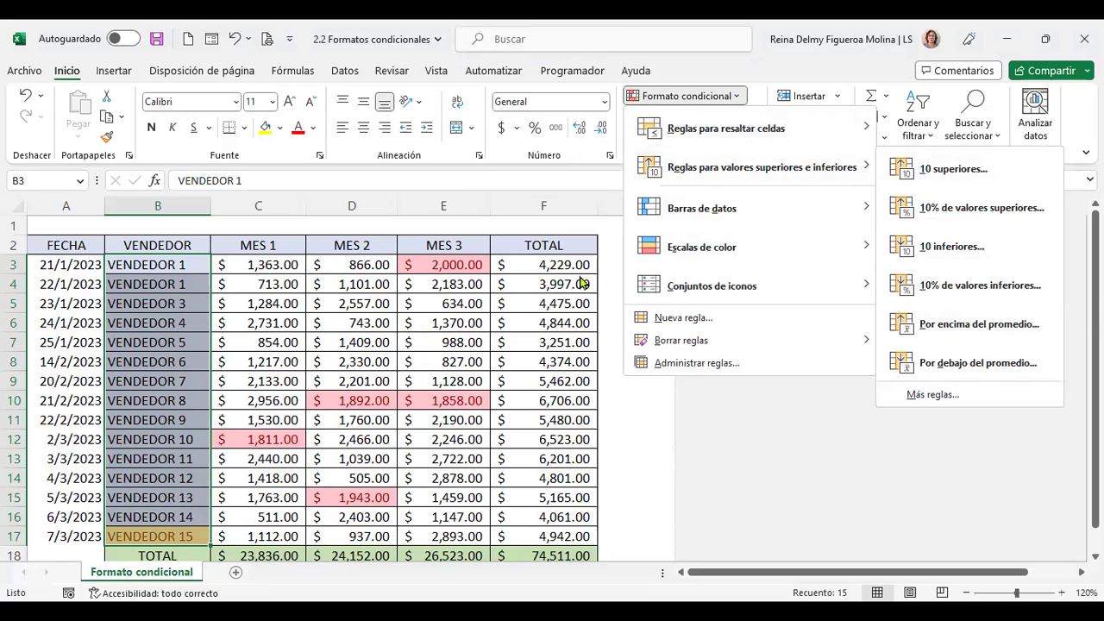
click(256, 267)
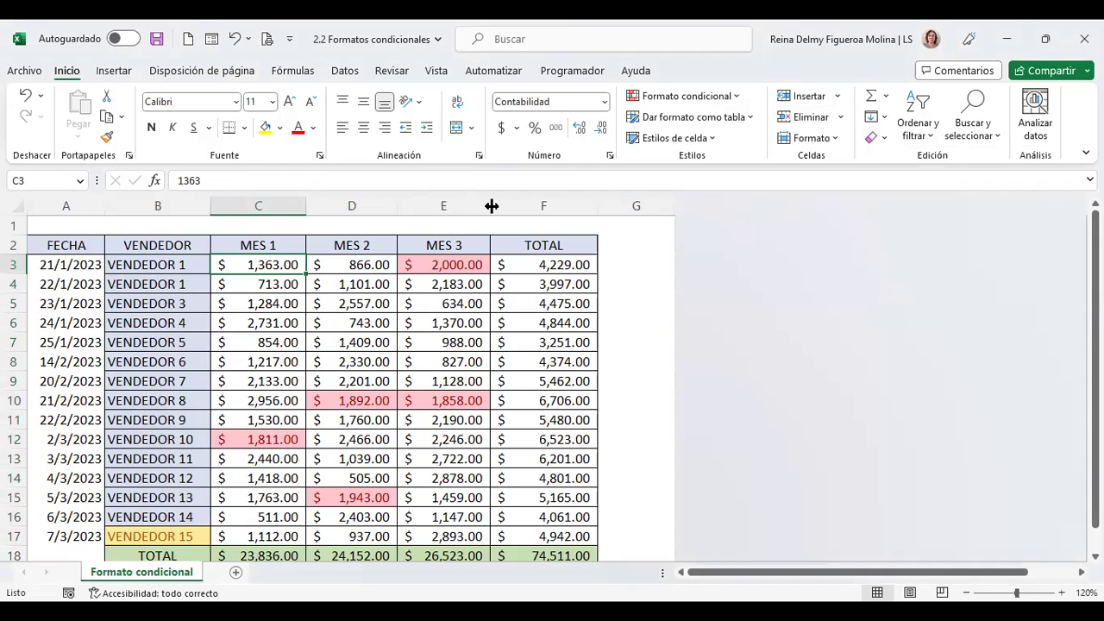
Step: Select the FECHA dates from 21/1/2023 in A3 down to 7/3/2023 in A17
key(XF86AudioLowerVolume)
drag(76, 264, 72, 536)
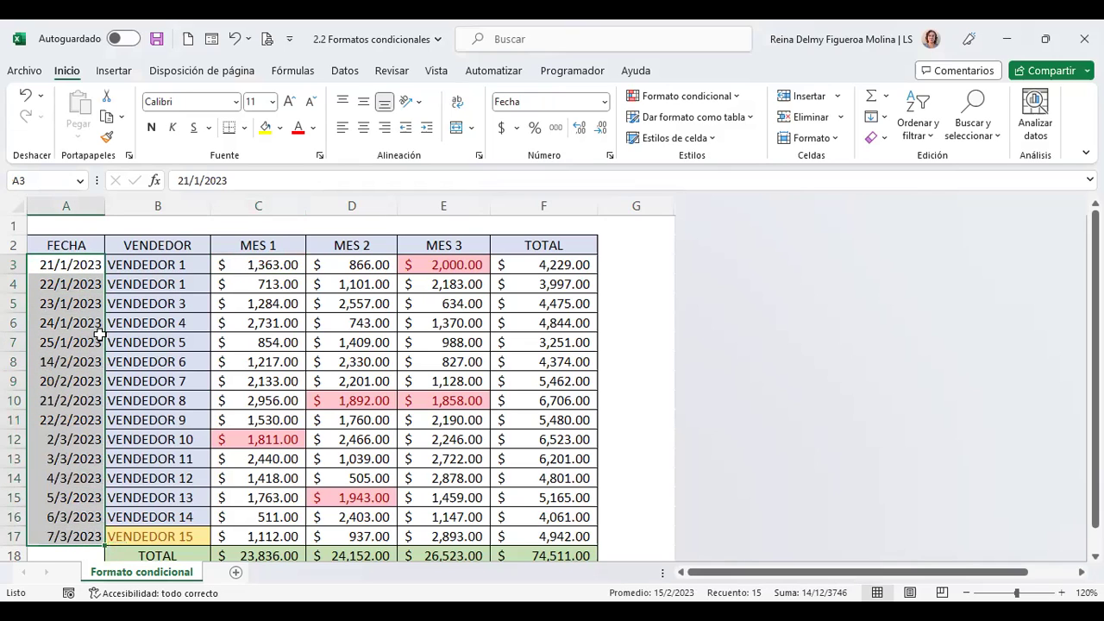
click(734, 96)
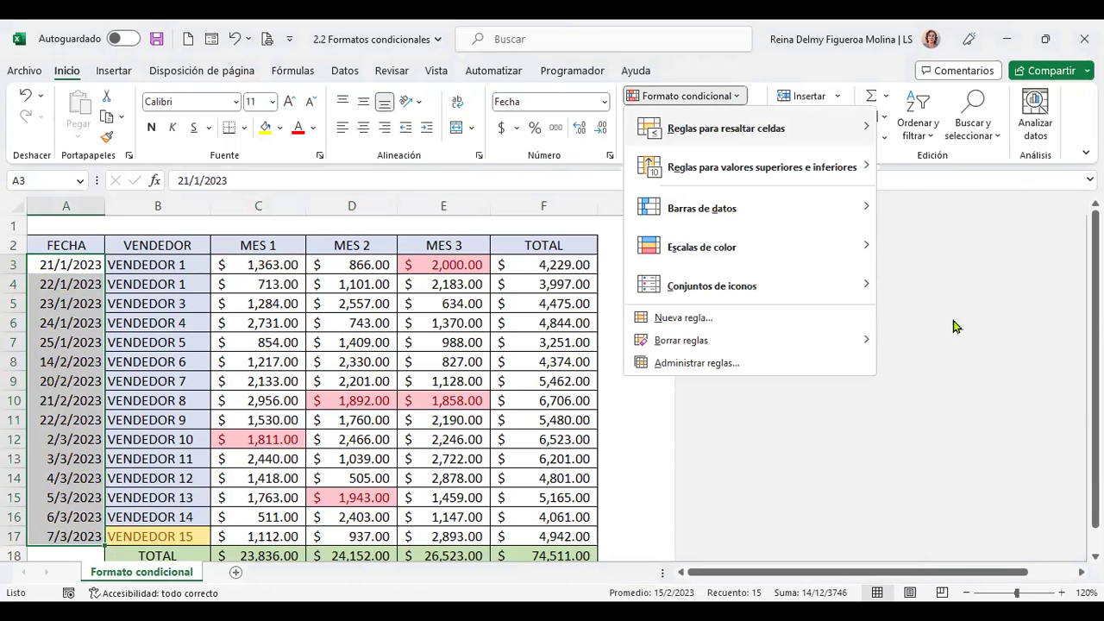
key(Return)
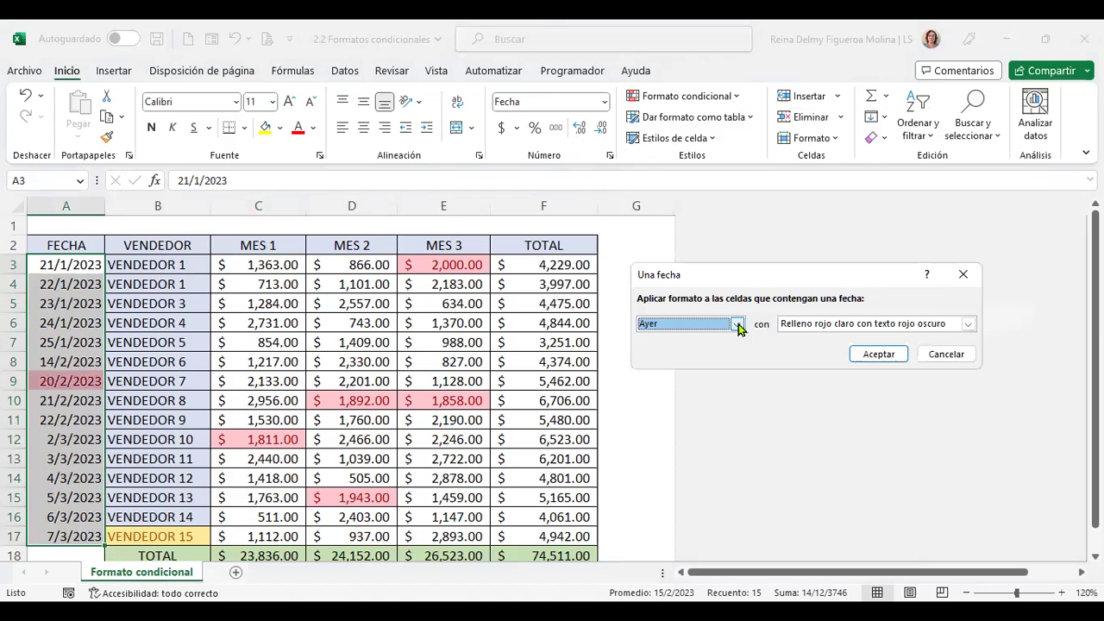
click(737, 324)
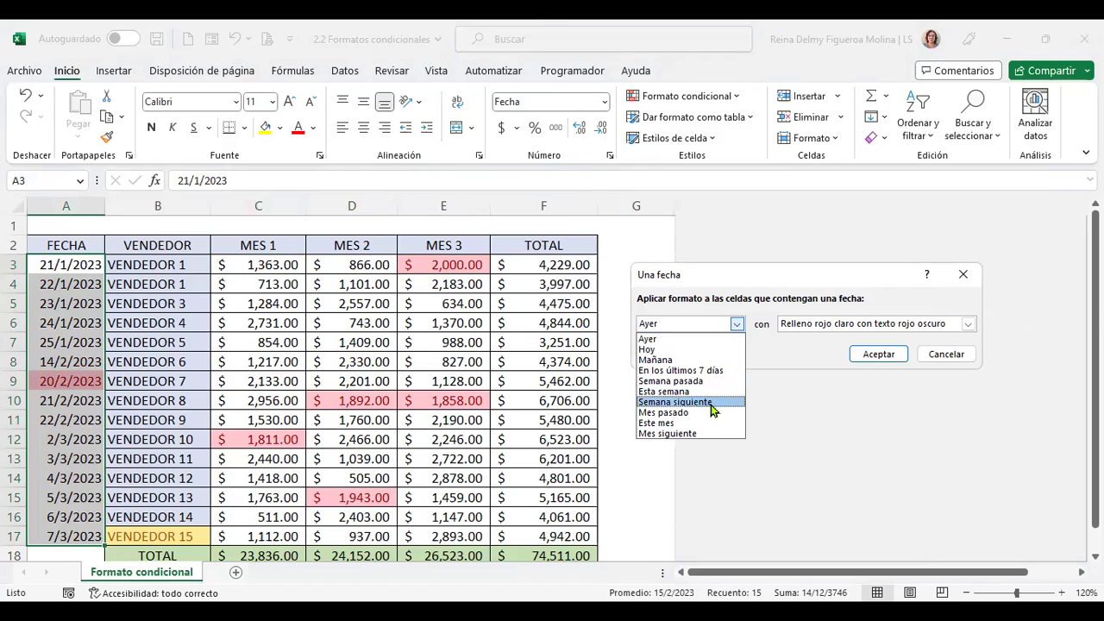
click(814, 358)
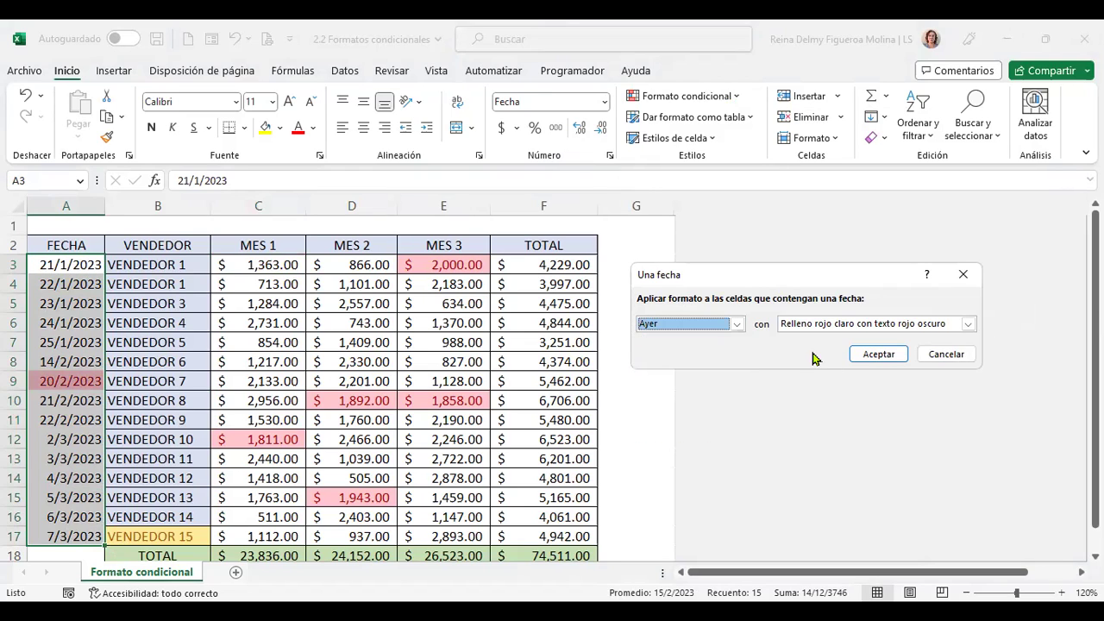
click(946, 355)
Step: Overwrite A3 with 21/11/2022, then reselect the date range A3:A17
click(69, 266)
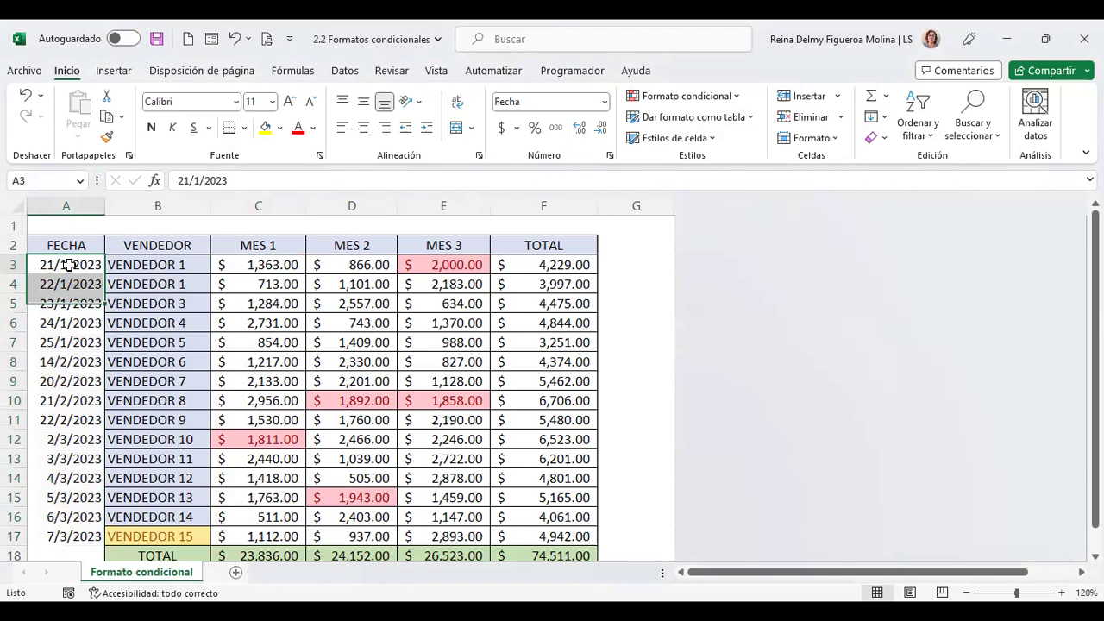
text(21/11/2022)
key(Return)
key(Up)
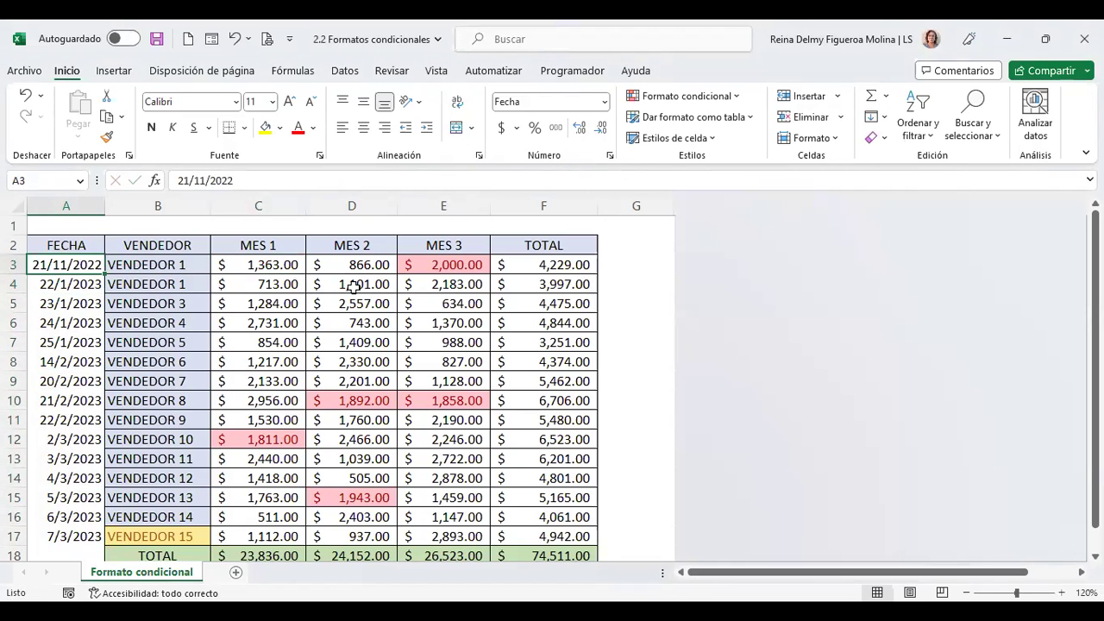
key(shift+Down)
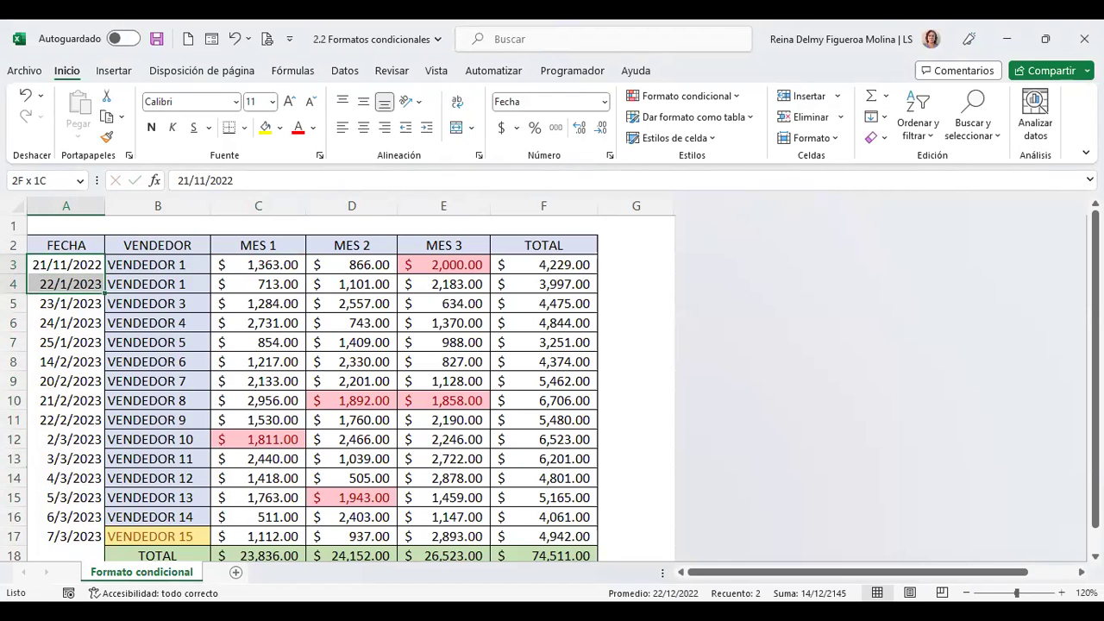
shift+click(80, 535)
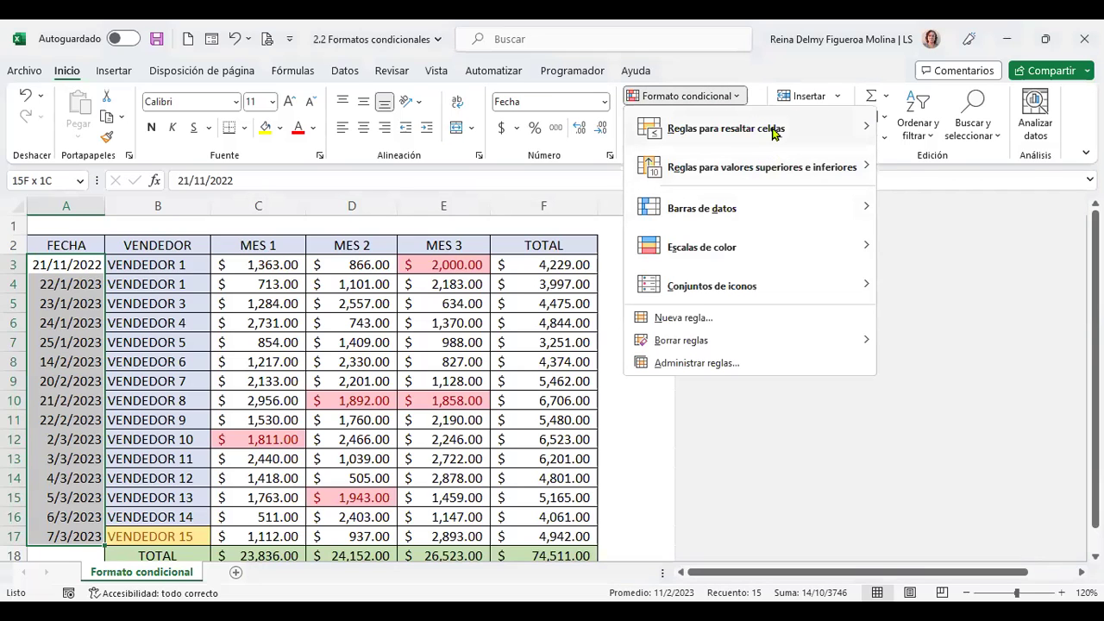
mouse_move(774, 132)
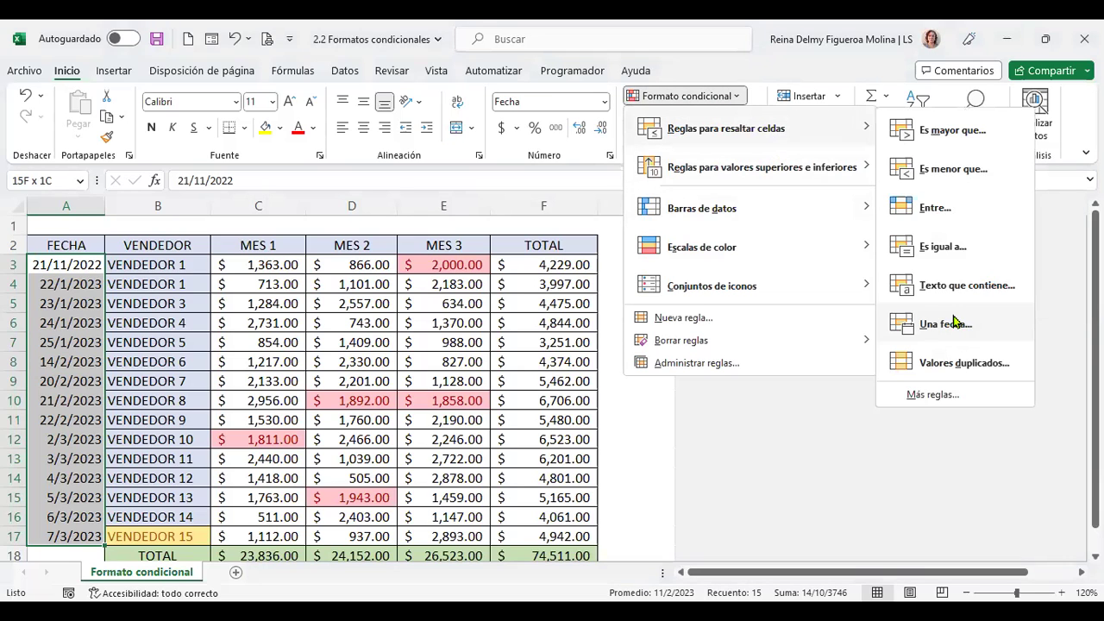
click(948, 324)
click(736, 323)
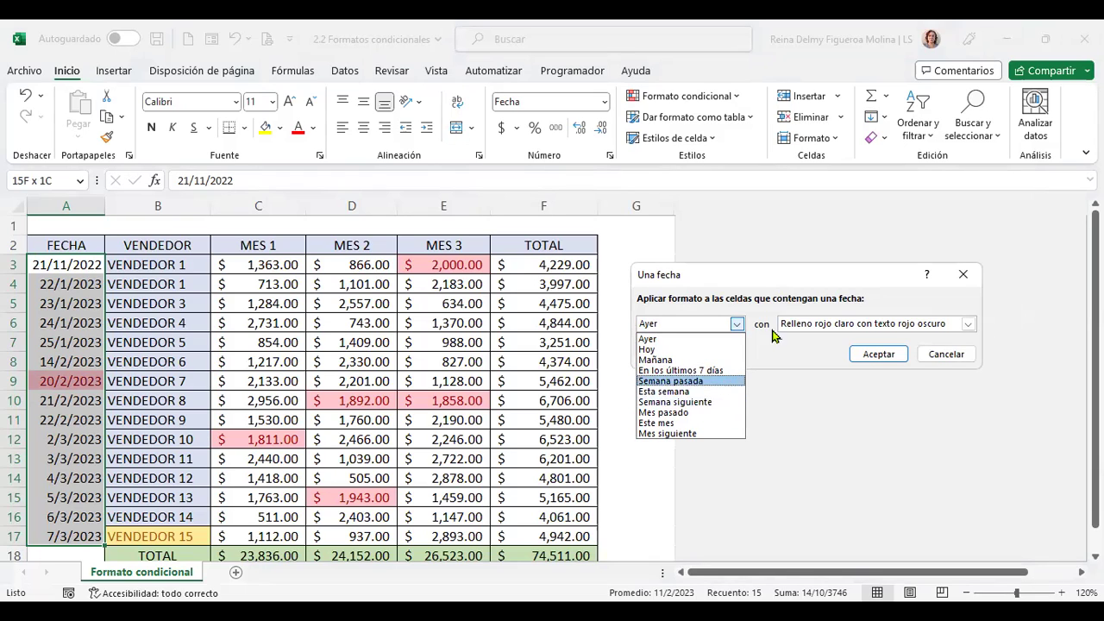
click(948, 360)
click(947, 360)
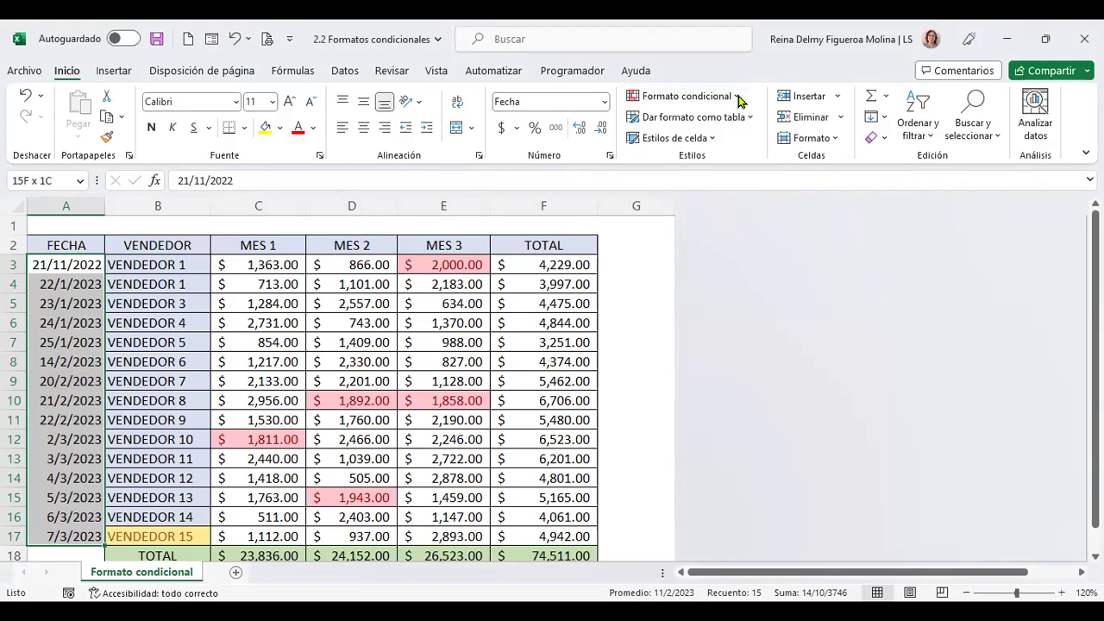
Step: Open Formato condicional and browse its submenus down to Nueva regla
click(738, 99)
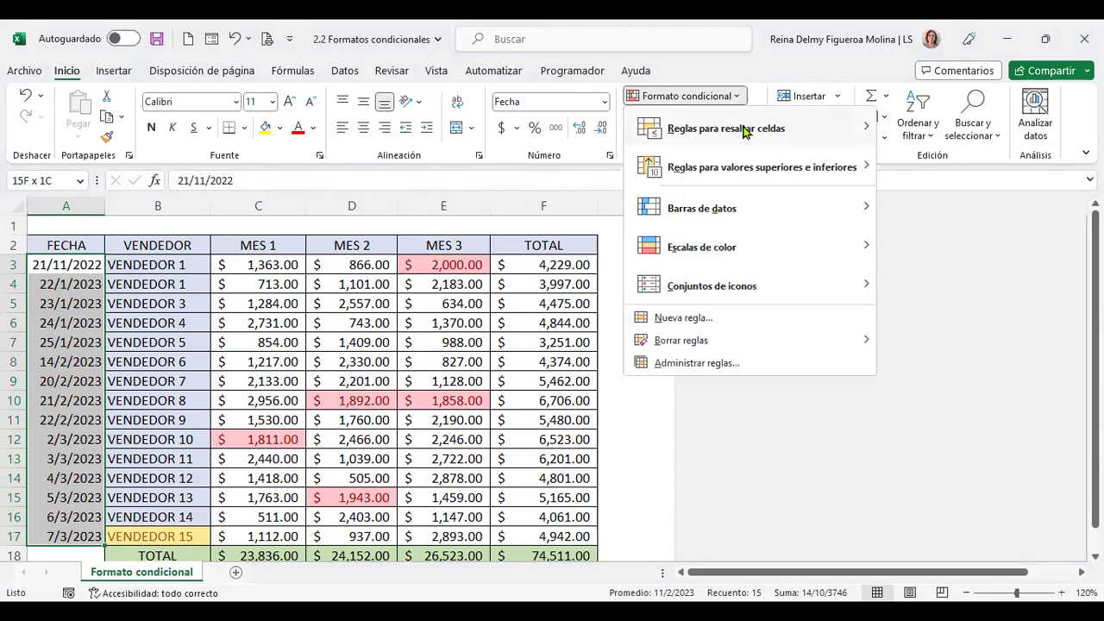
mouse_move(745, 129)
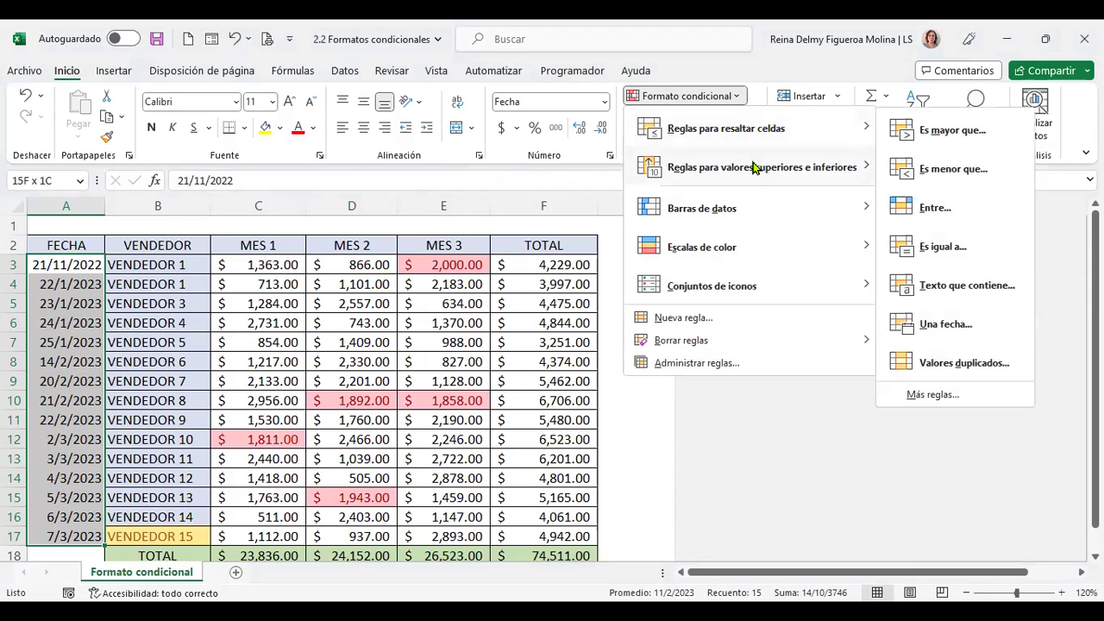
mouse_move(753, 167)
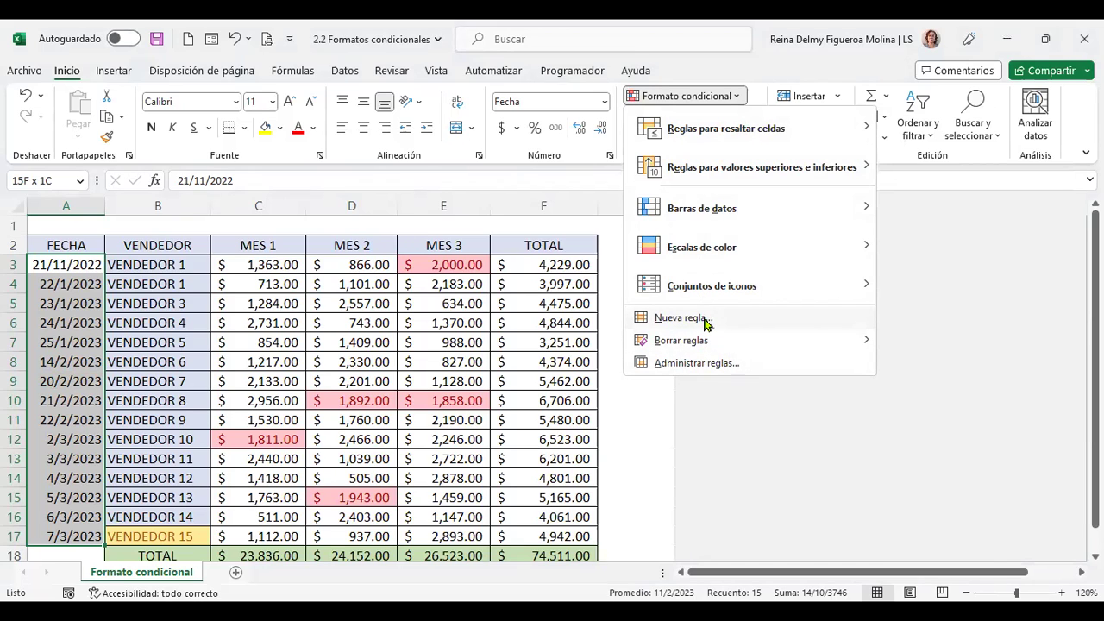
Step: Begin a formula-based new formatting rule, then cancel it without adding any rule
click(720, 319)
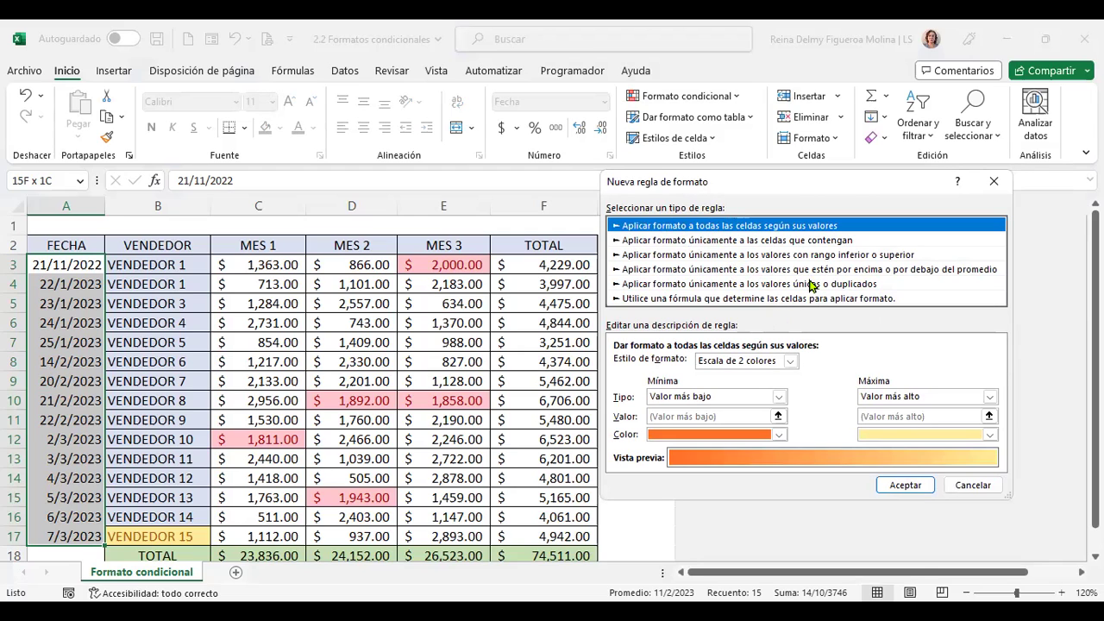
click(751, 299)
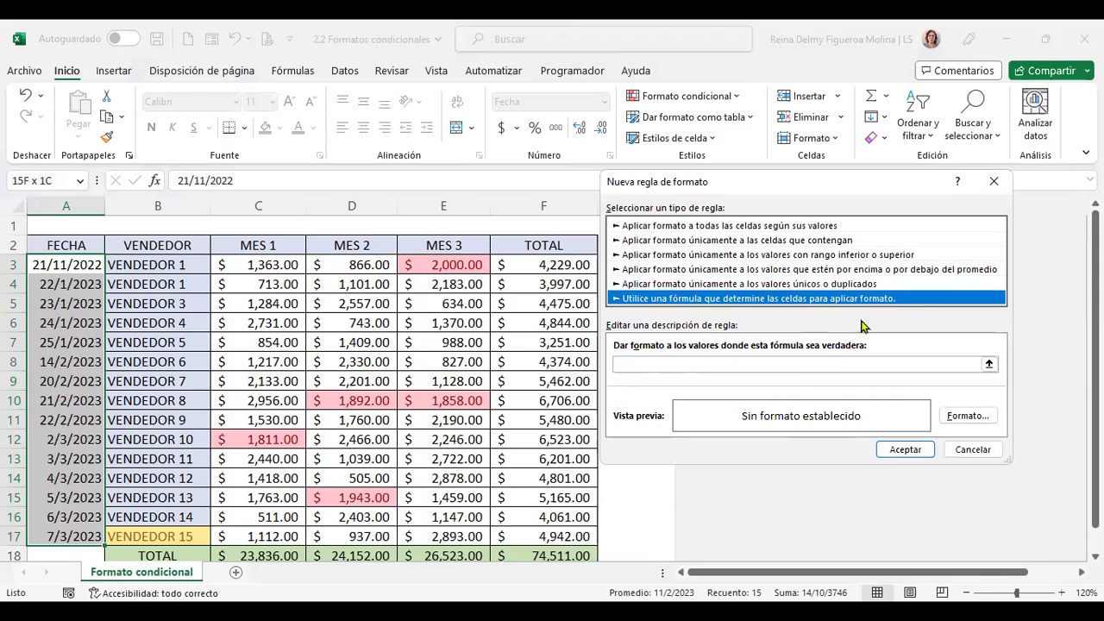
click(775, 363)
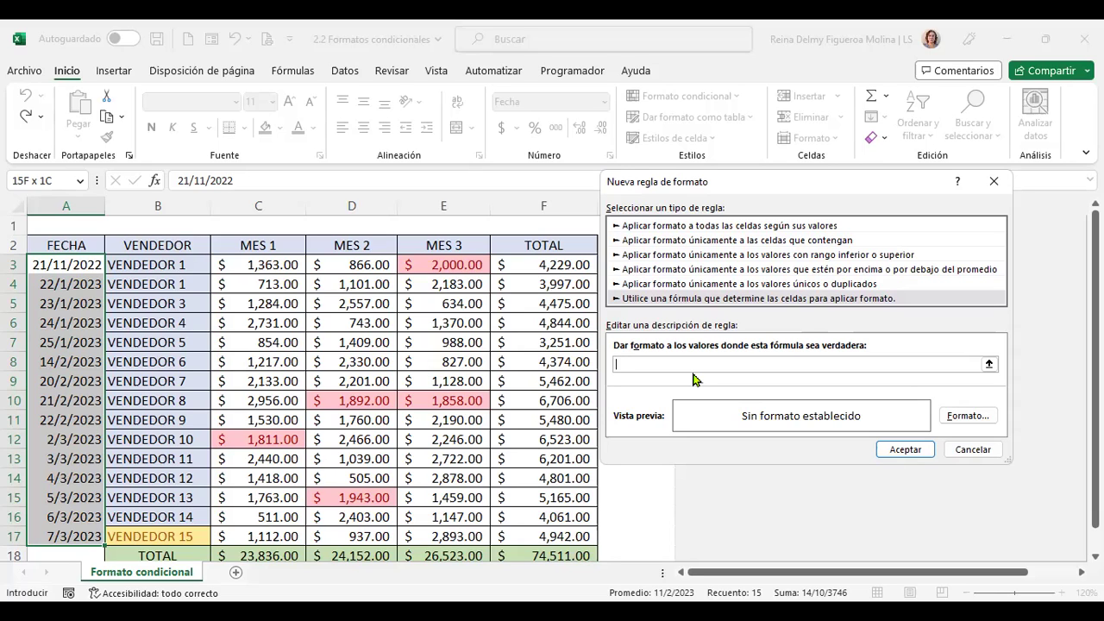
click(973, 450)
Step: Widen column A so the FECHA dates display fully
drag(104, 206, 118, 209)
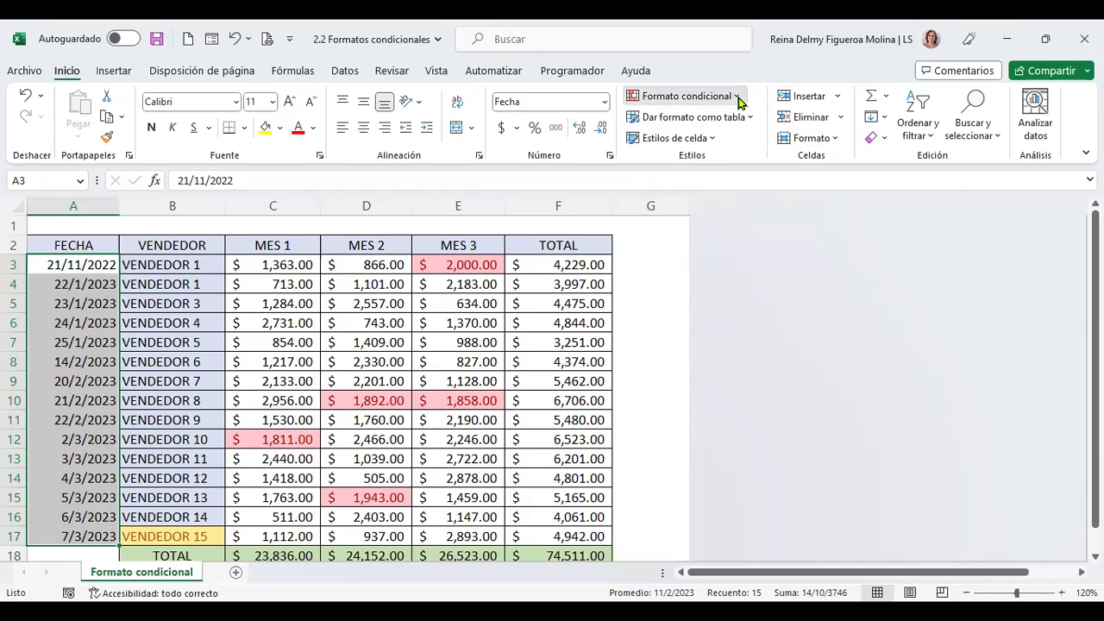
Step: Create a new formula-based conditional formatting rule that references cell A3
click(737, 97)
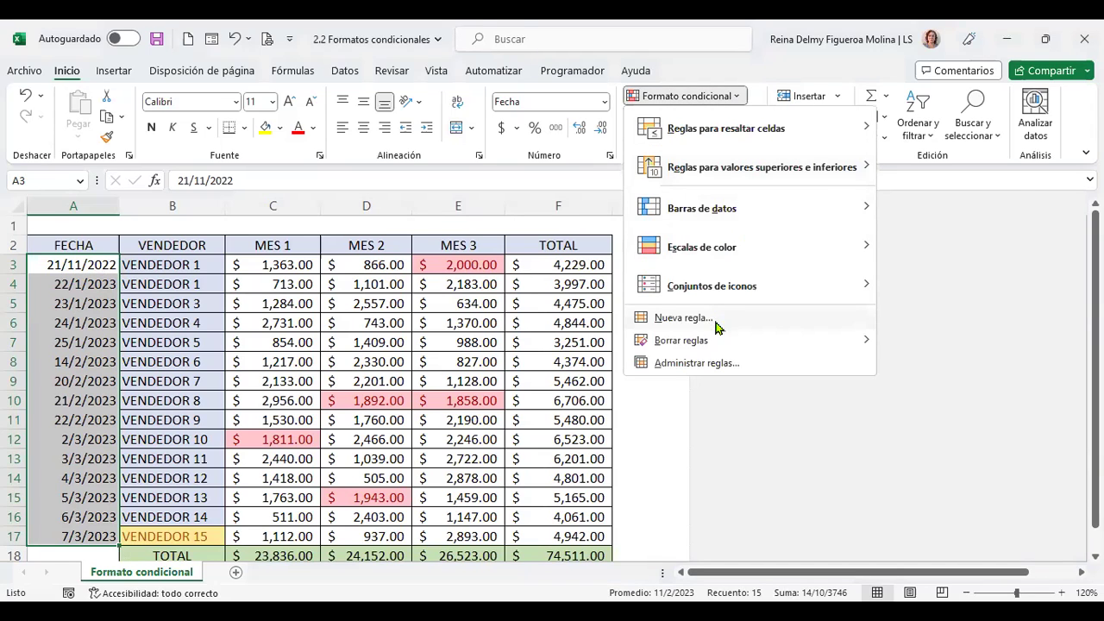
click(717, 326)
click(701, 282)
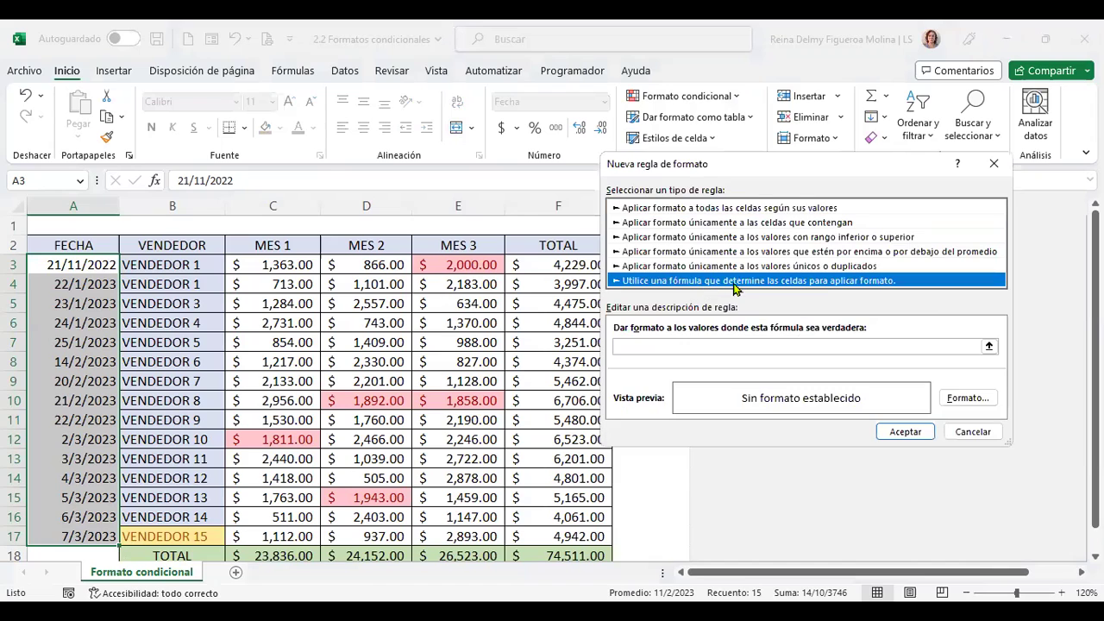
click(772, 346)
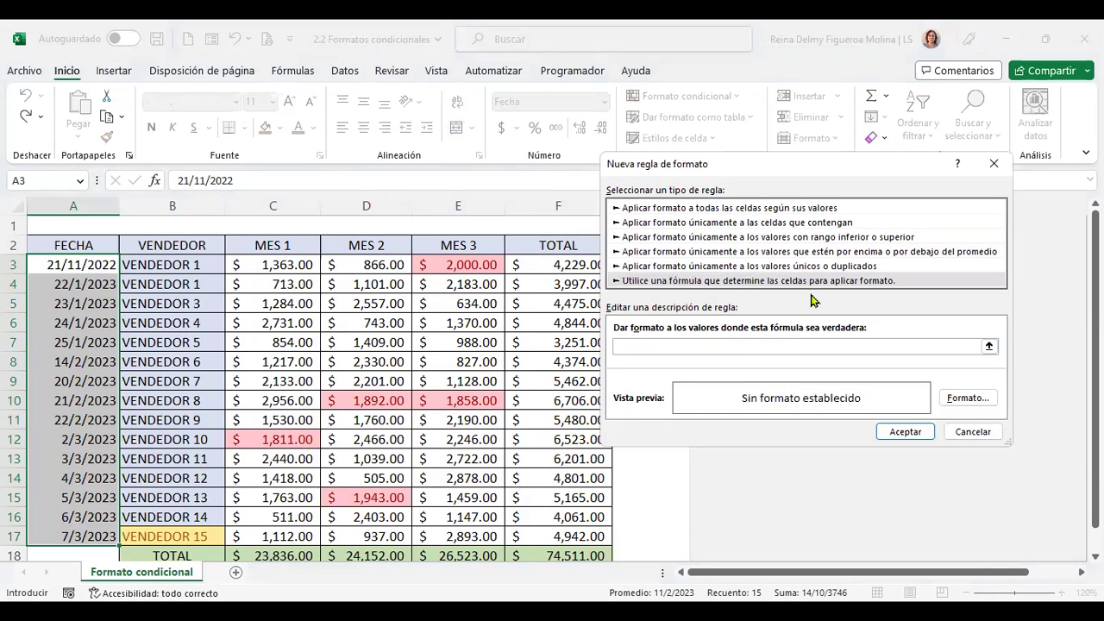
text(=)
text(=)
click(90, 261)
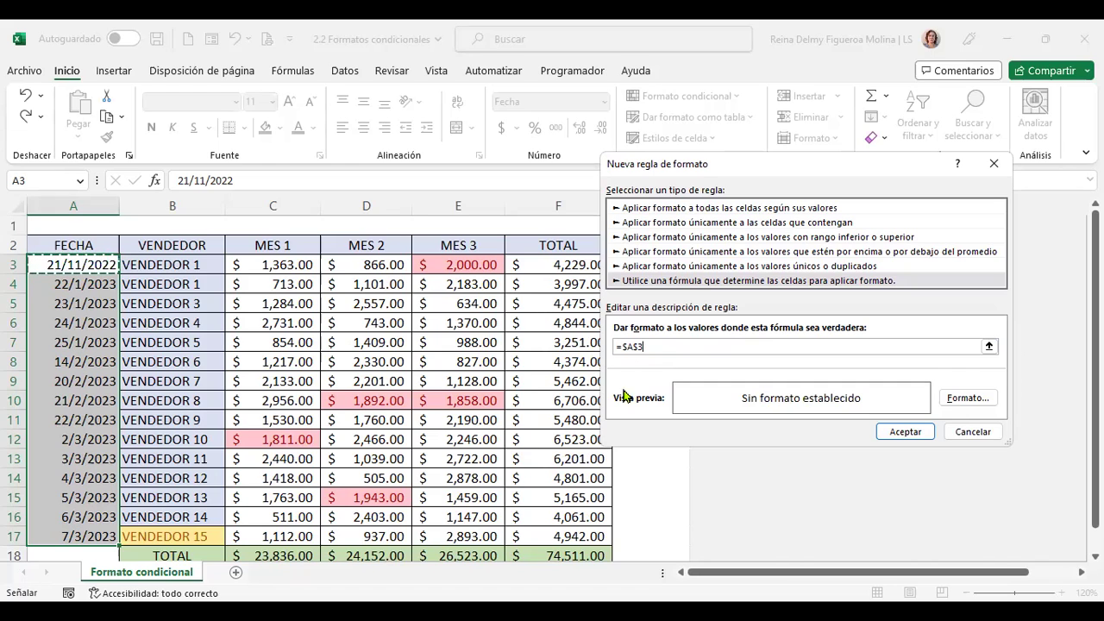
Step: Make the rule formula =$A3> 1/11/2022, with the row reference relative
click(638, 346)
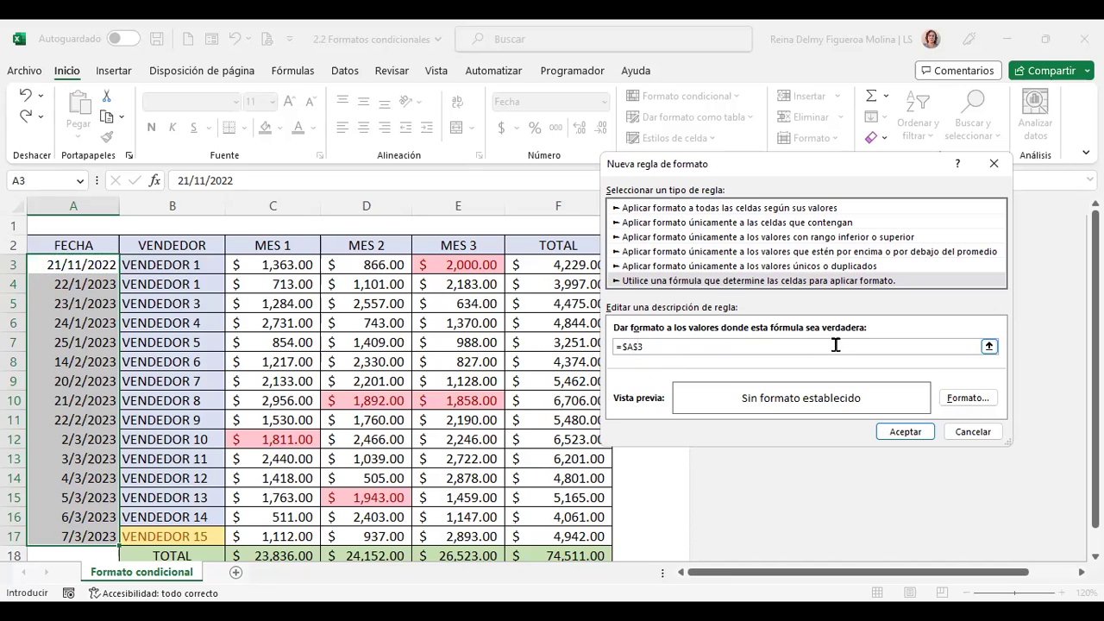
key(BackSpace)
click(661, 345)
text(<)
key(BackSpace)
text(1/11/)
text(2023)
key(BackSpace)
text(2)
click(984, 402)
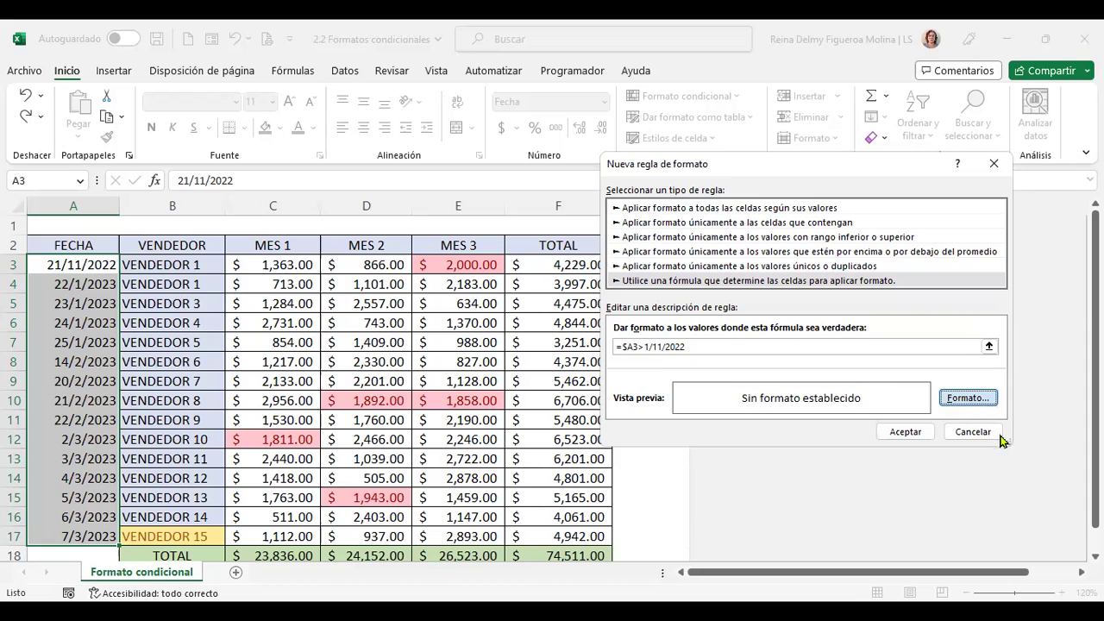
Step: Give the date rule a light green fill and apply it to A3:A17
click(961, 397)
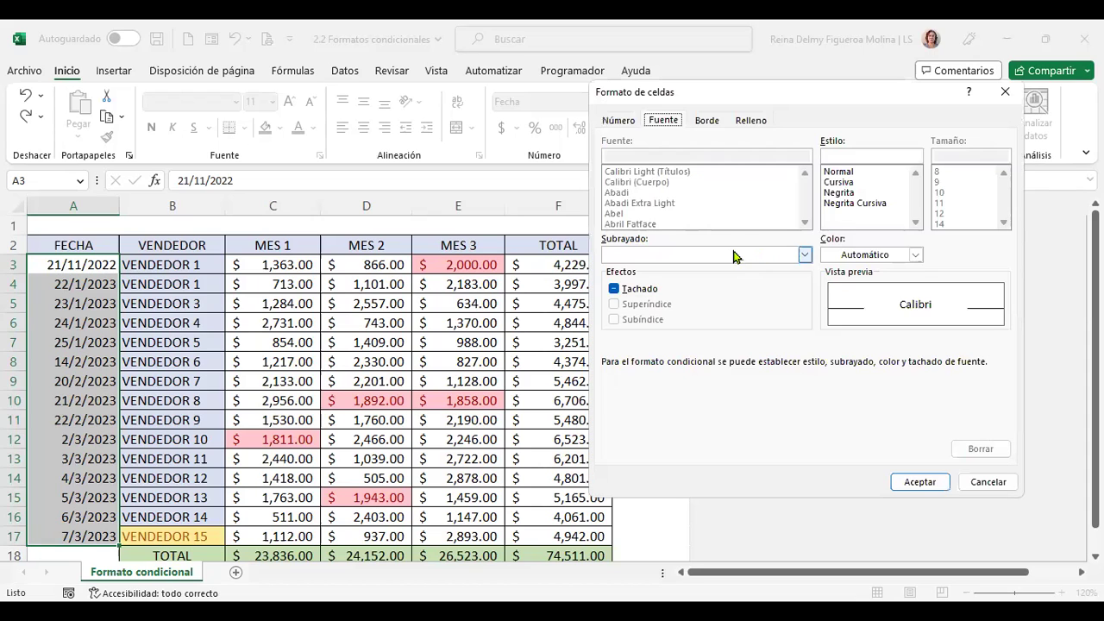
click(751, 122)
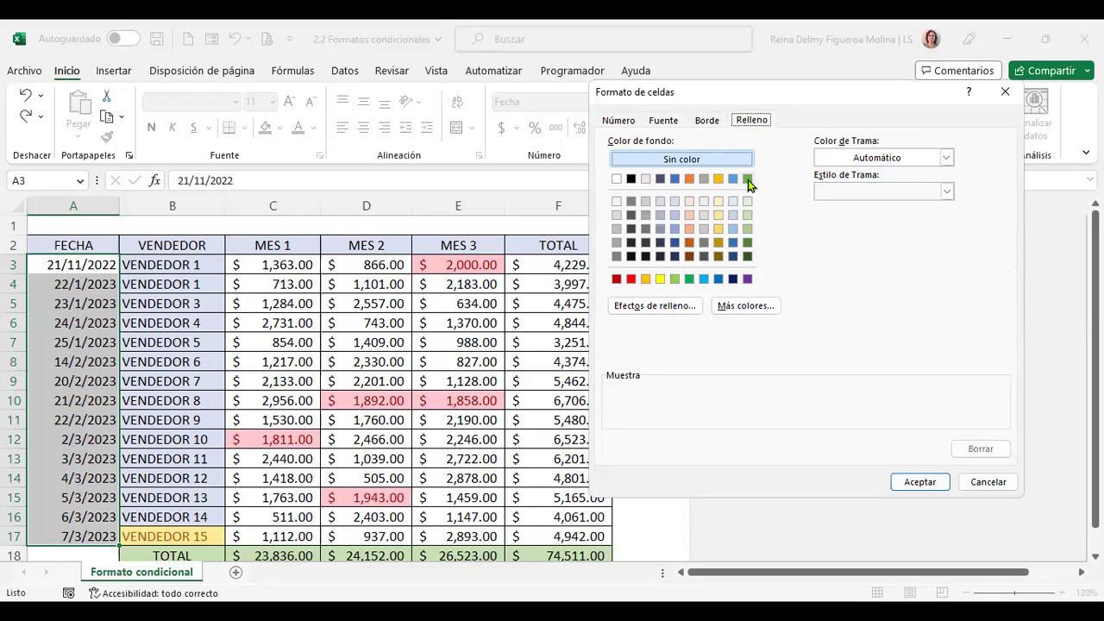
click(747, 179)
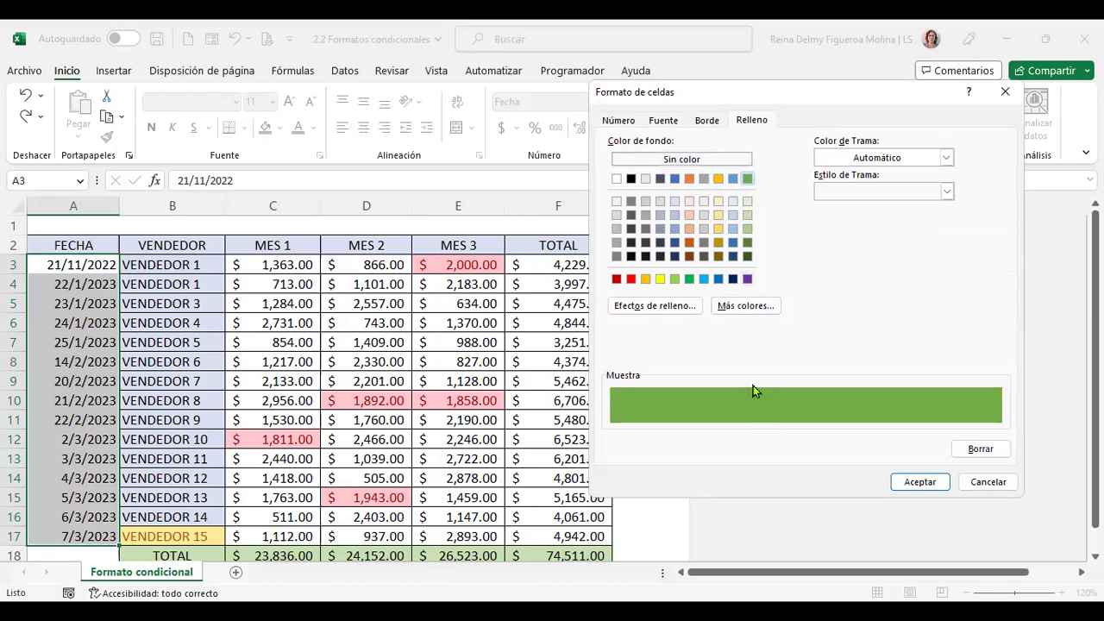
click(747, 229)
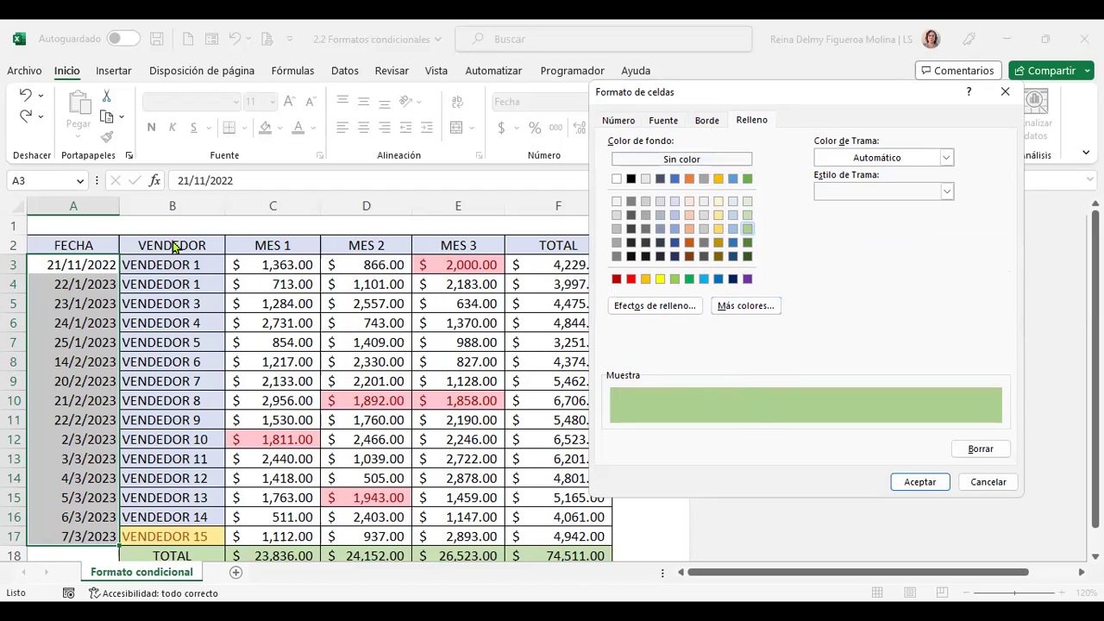
click(920, 482)
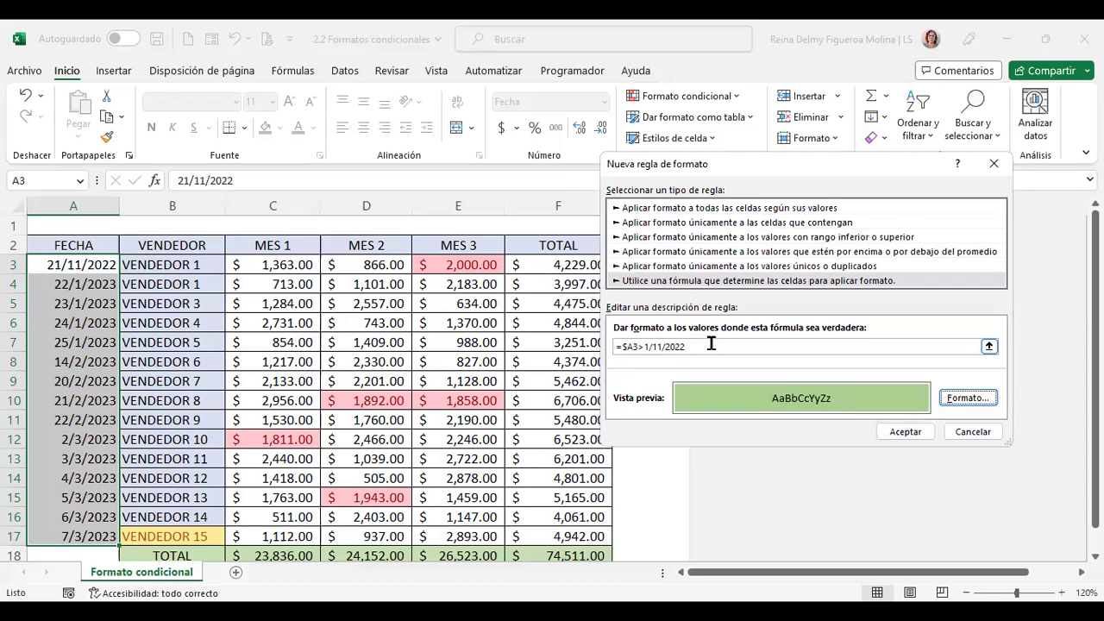
click(923, 436)
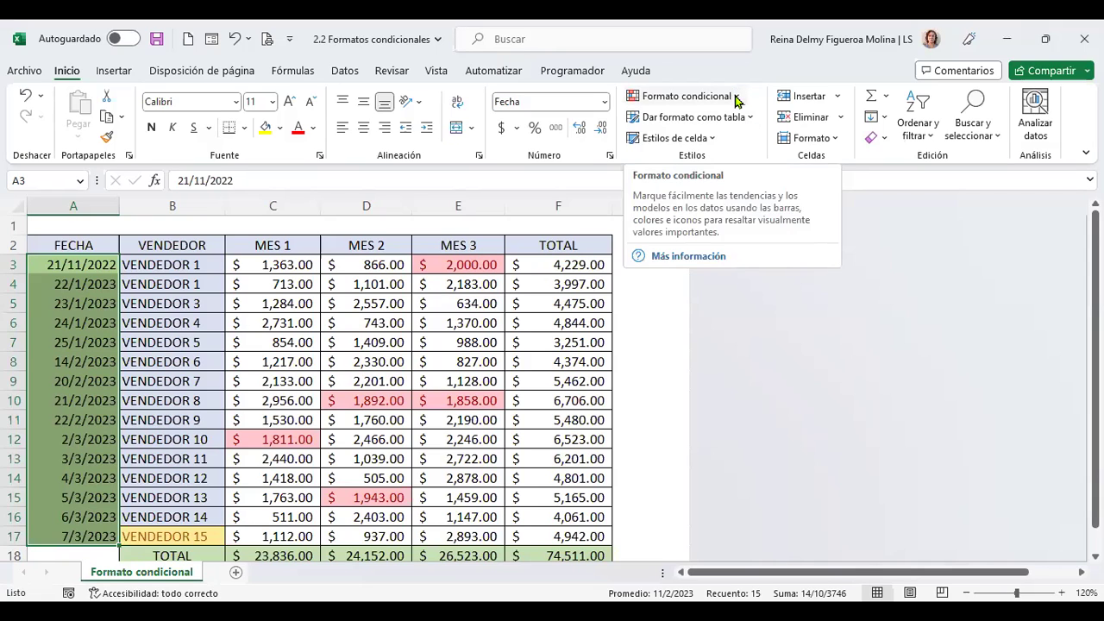
Step: Open the =$A3>1/11/2022 rule for editing in the rules manager, then cancel unchanged
click(736, 98)
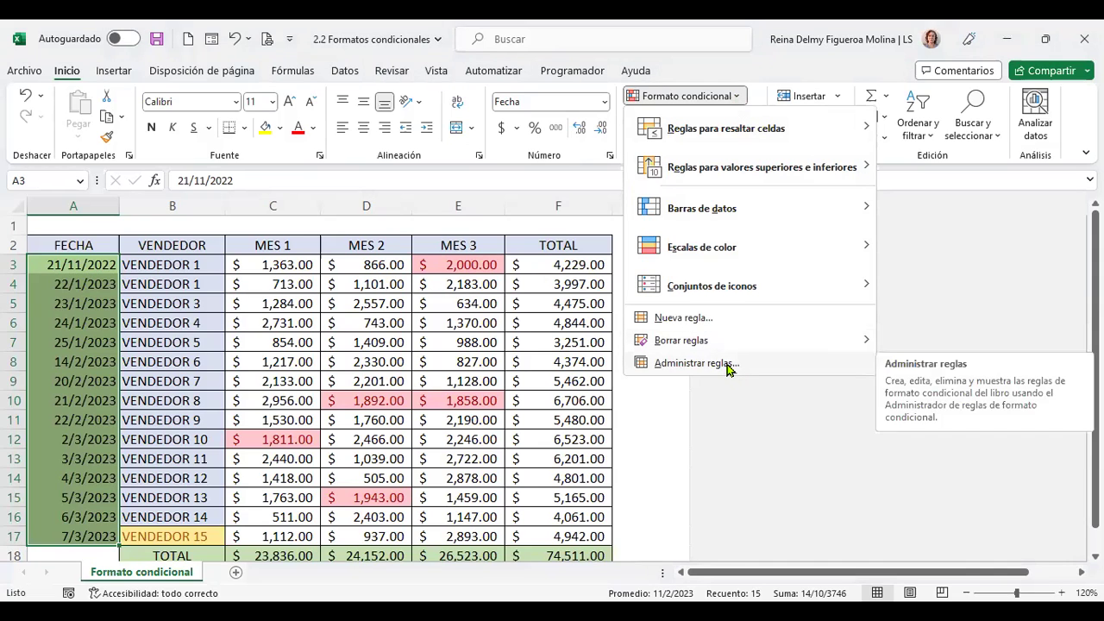
click(694, 362)
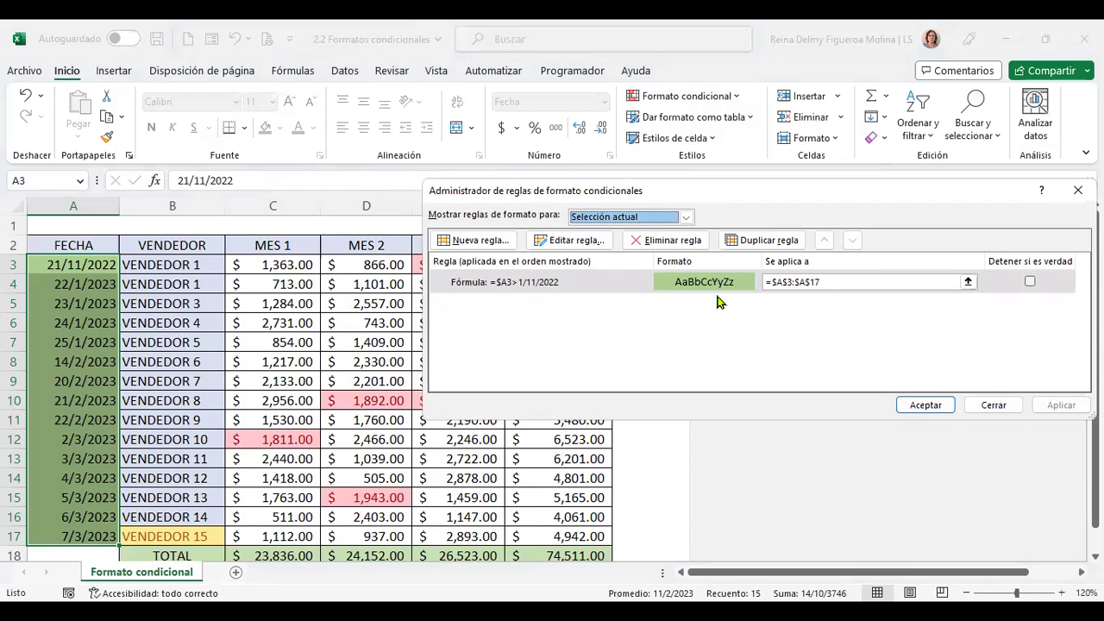
click(590, 245)
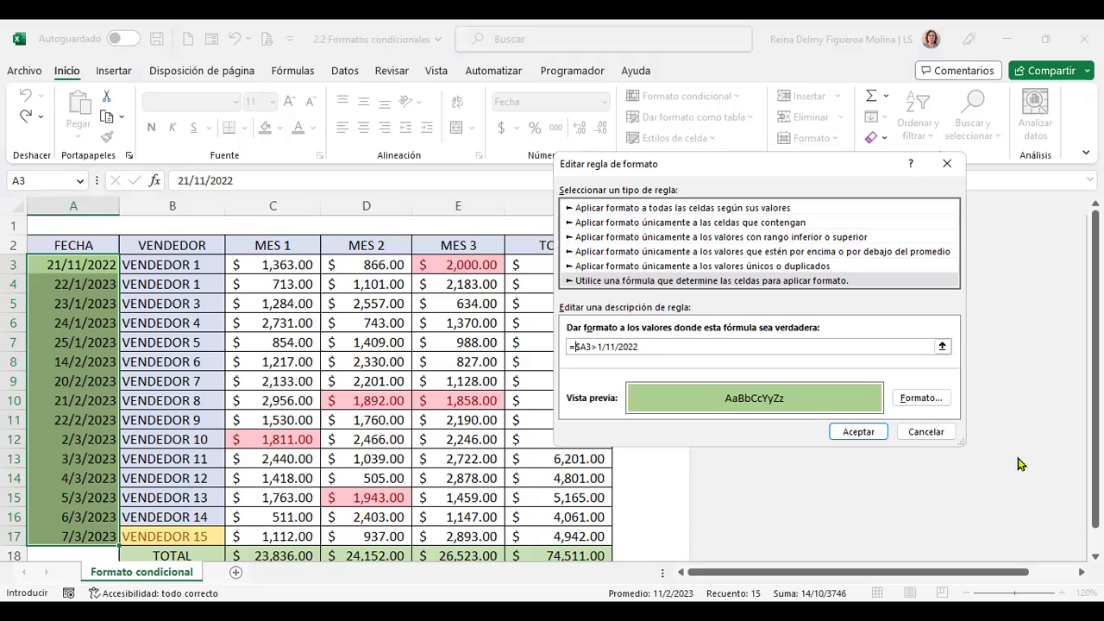
text(Y)
text(()
click(936, 426)
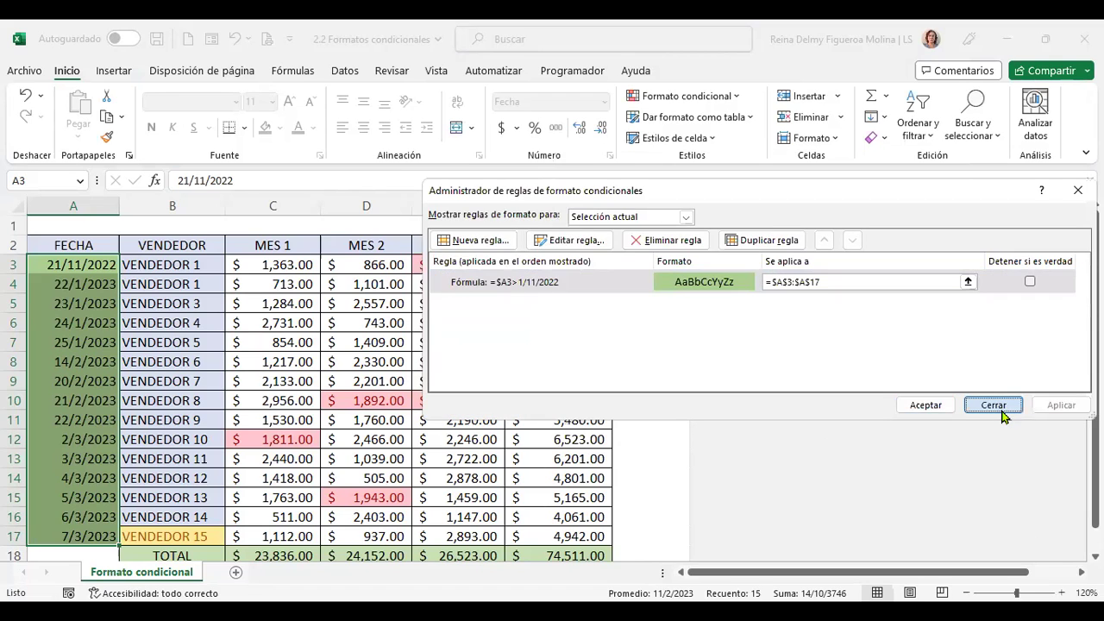
key(Escape)
click(647, 263)
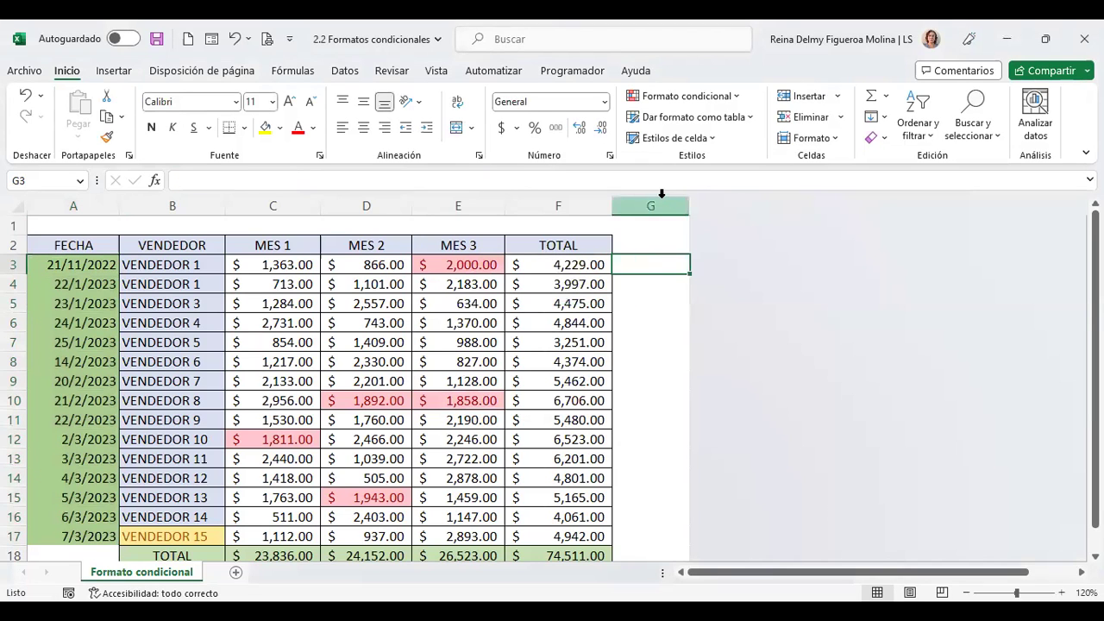
click(667, 199)
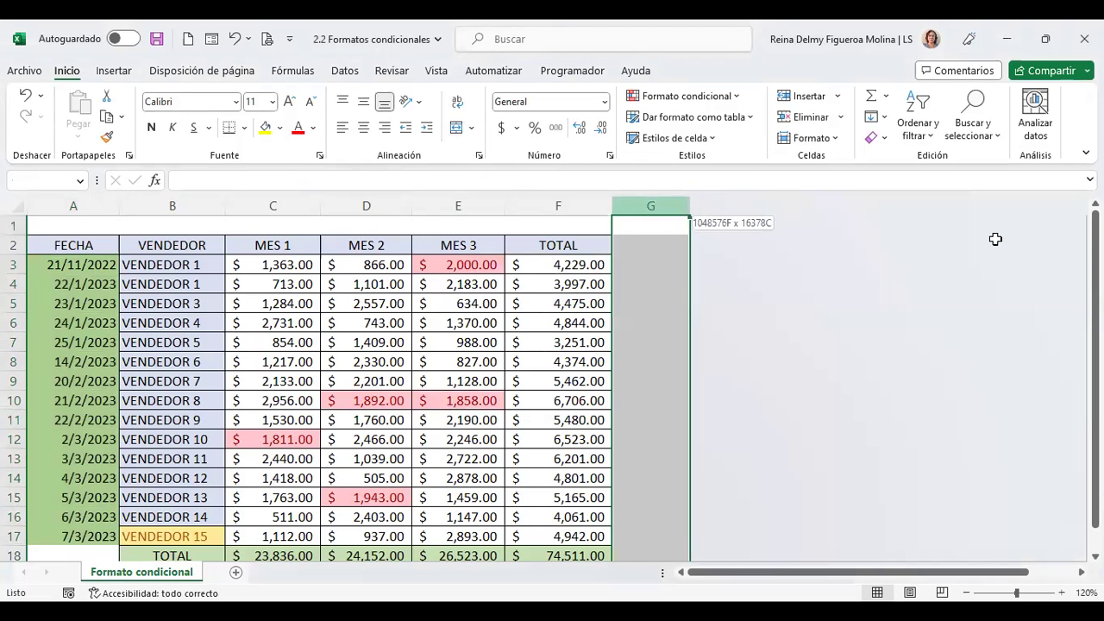
right_click(669, 205)
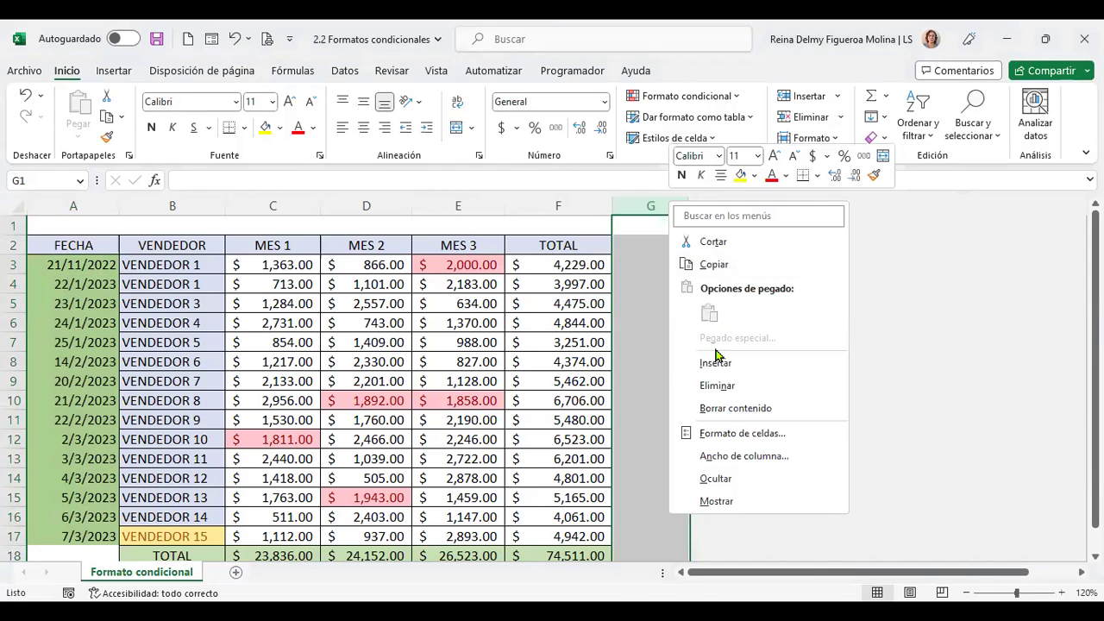
click(719, 501)
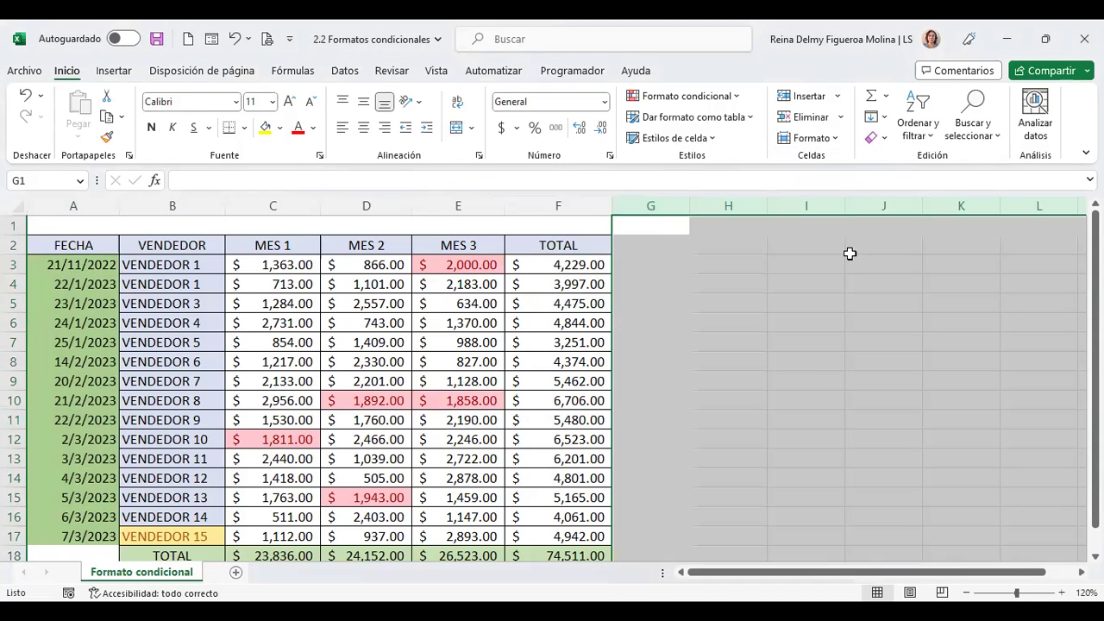
click(852, 253)
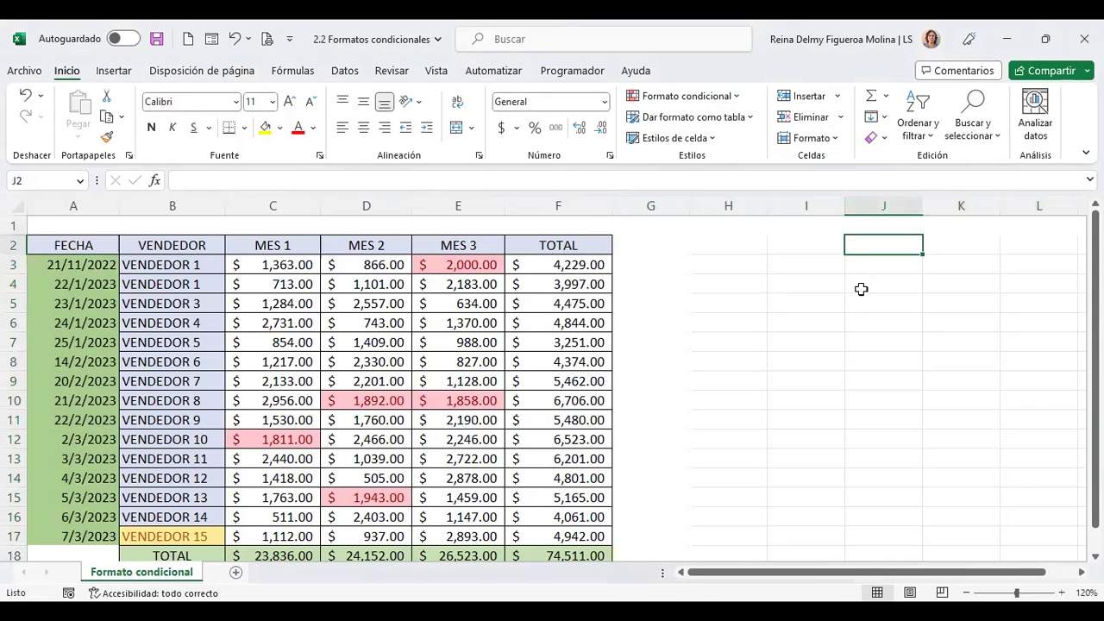
click(790, 260)
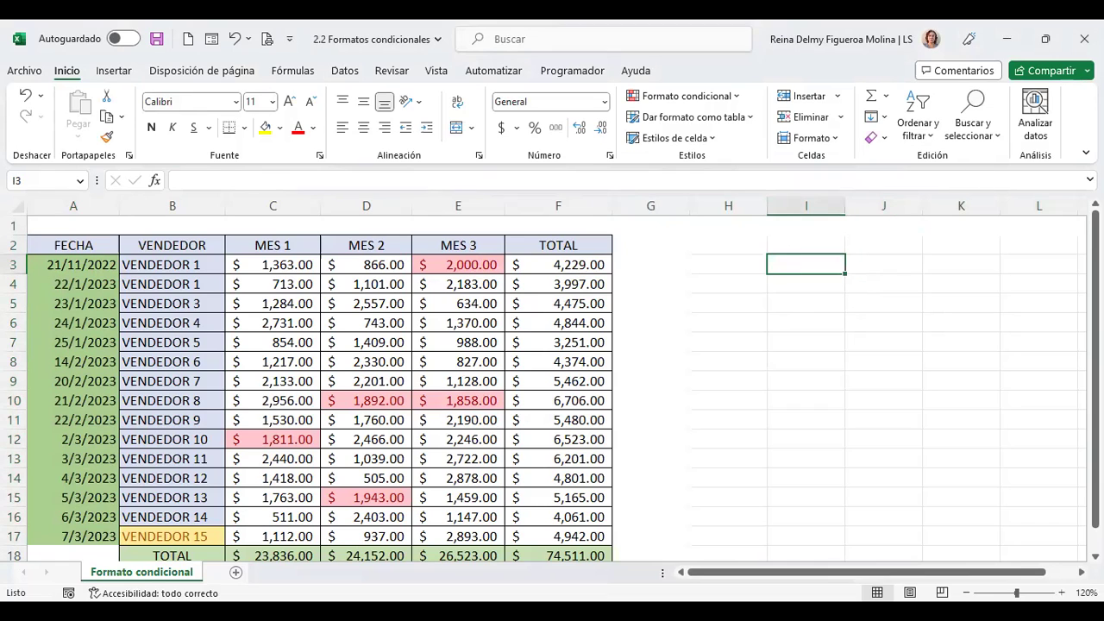
Step: Start a +Y formula in I3 with the first condition A3>1/1/2022
text(+)
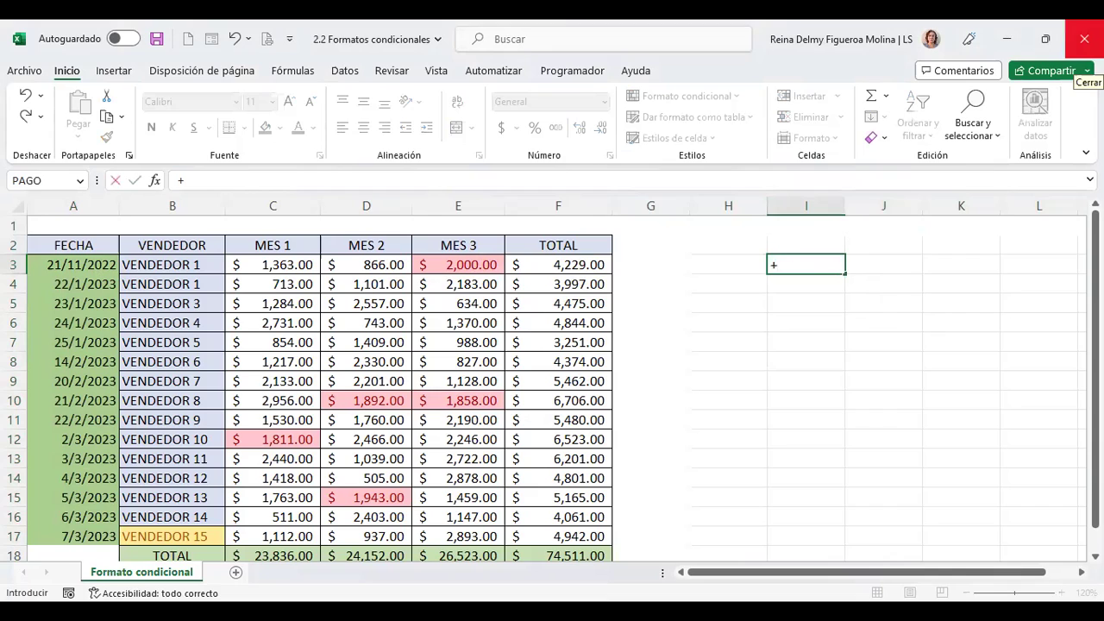
text(Y)
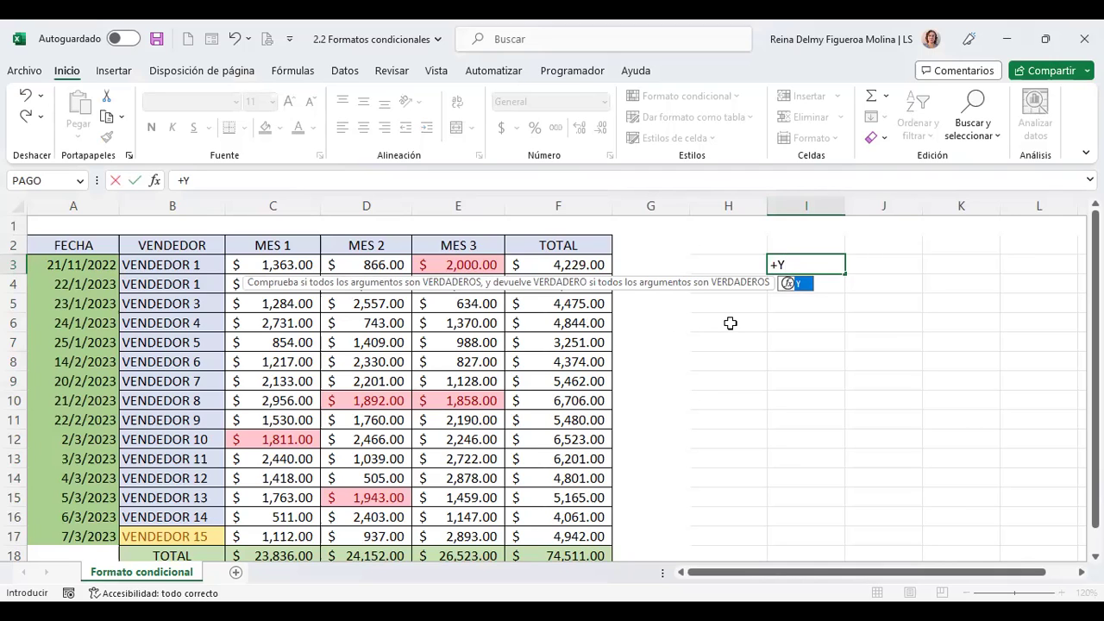
double_click(803, 284)
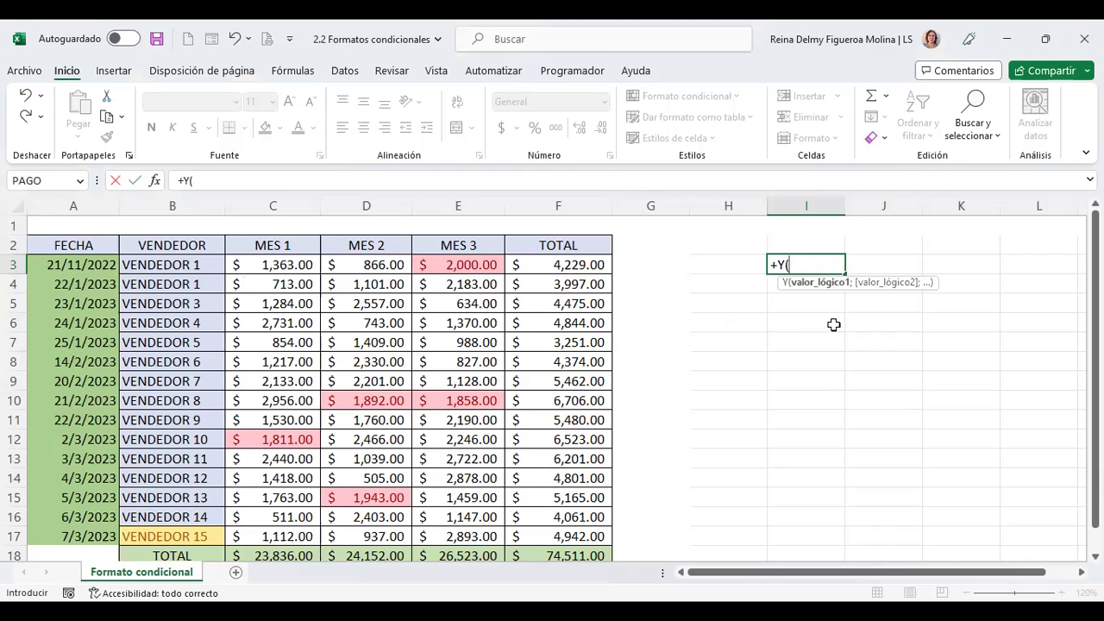
click(77, 268)
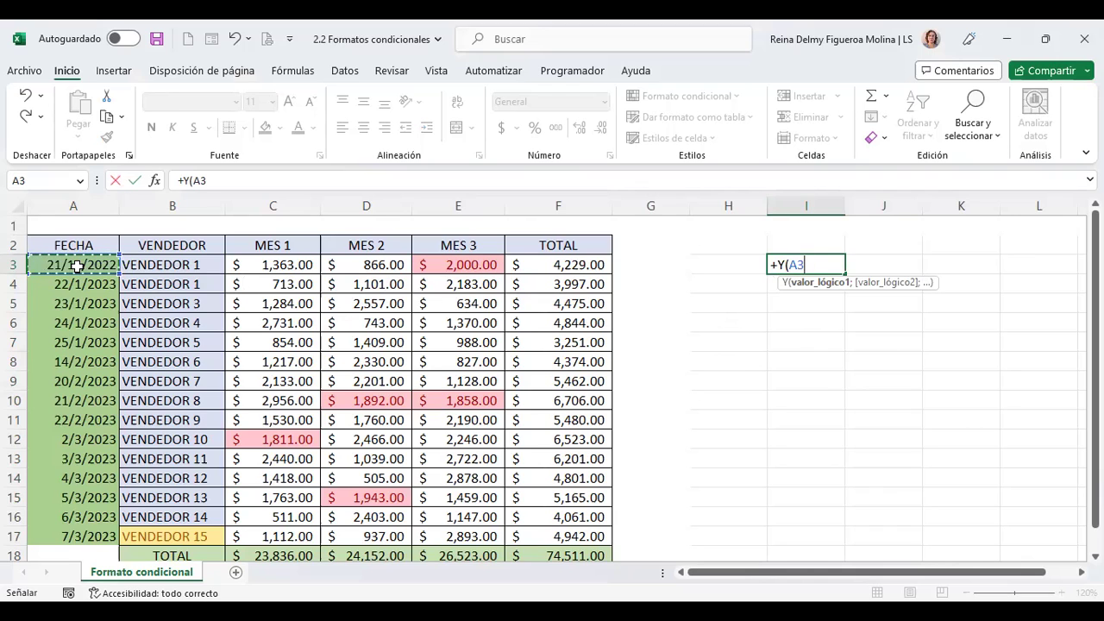
text(;)
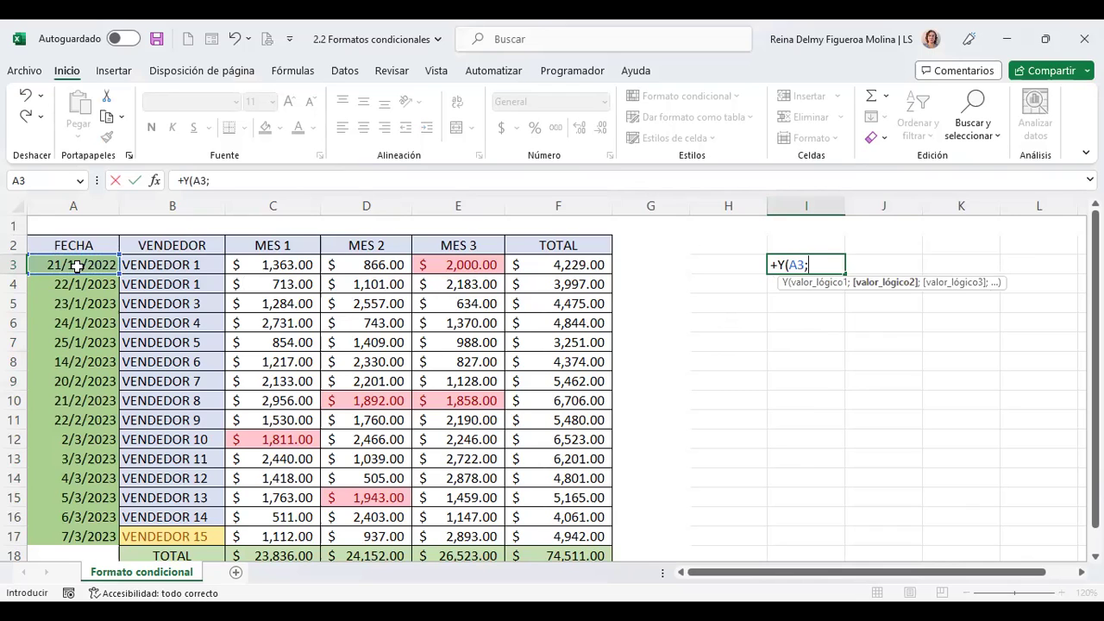
key(BackSpace)
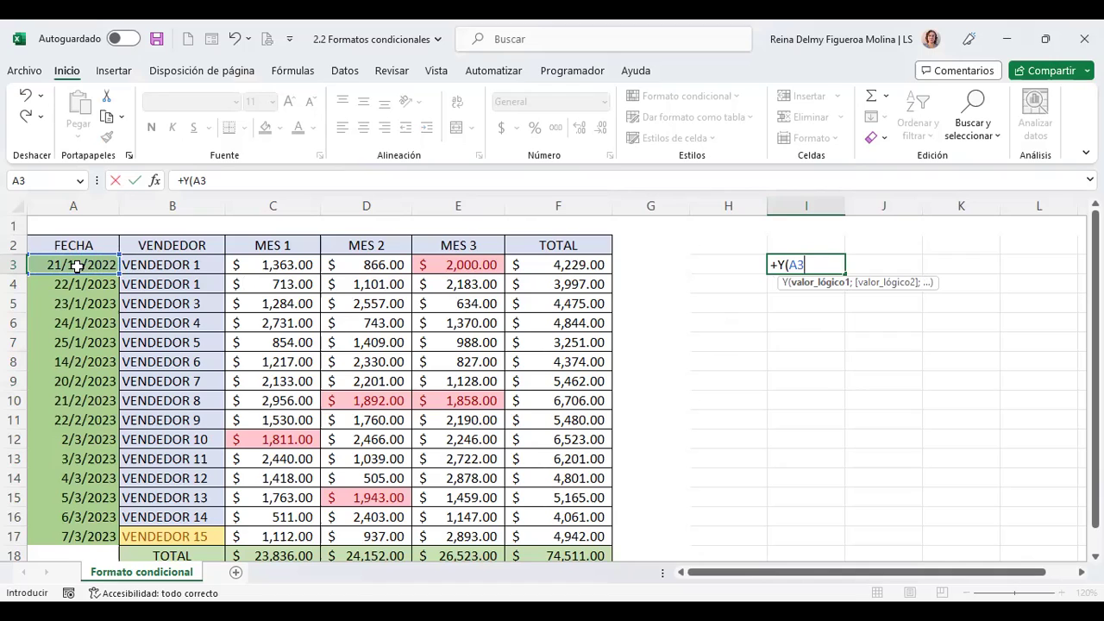
text(>1/1/2022)
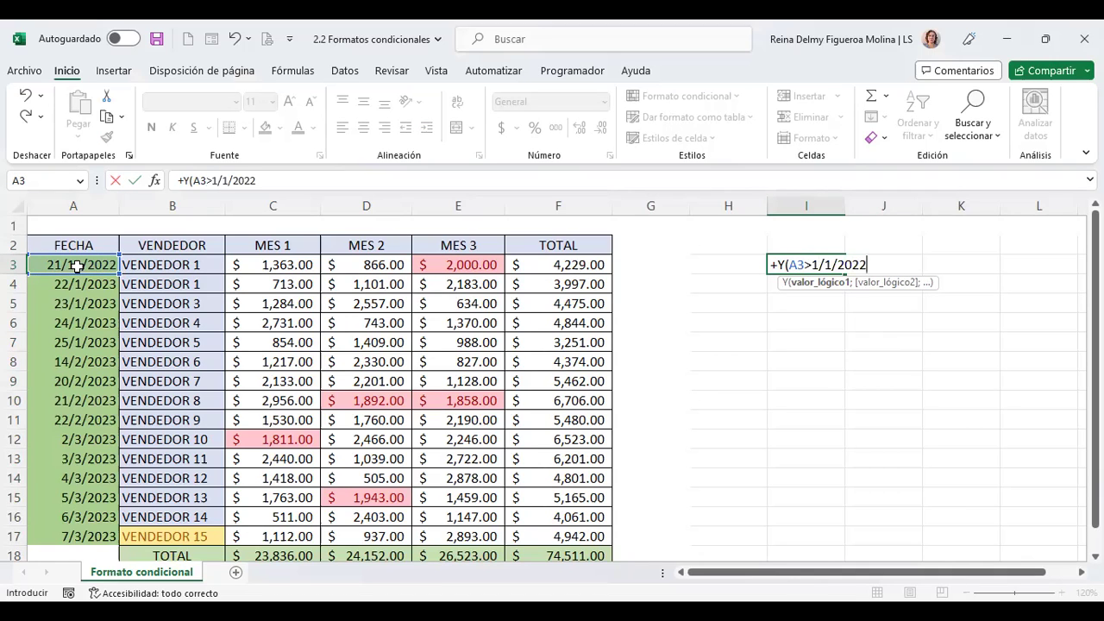
text(;)
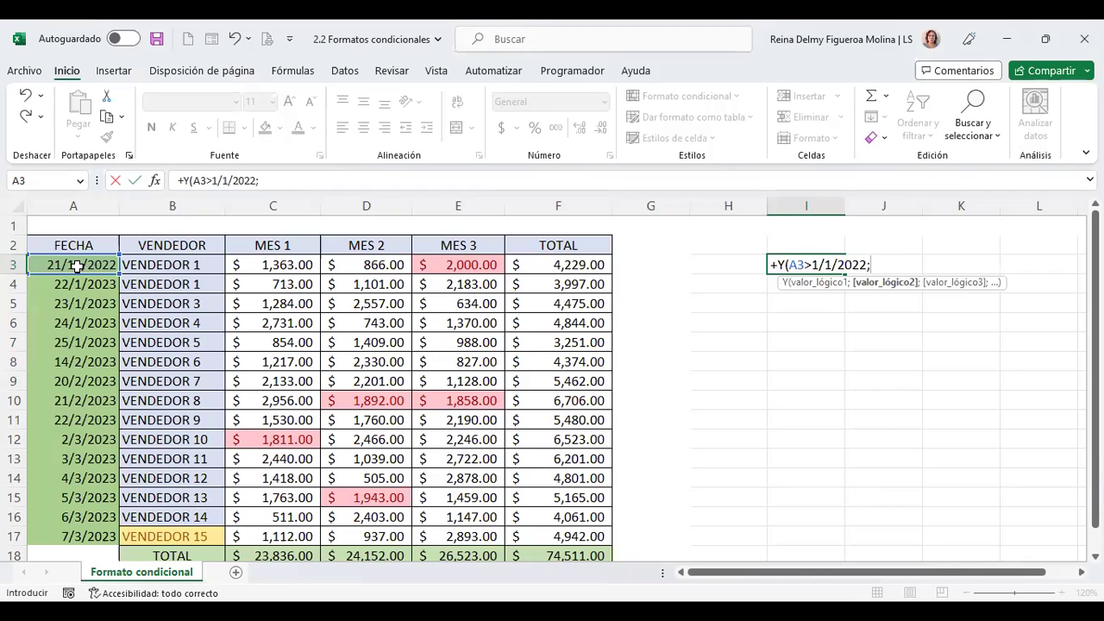
Step: Add the condition A3<1/12/2022, correct the first date to 1/11/2022, and enter the formula
click(76, 266)
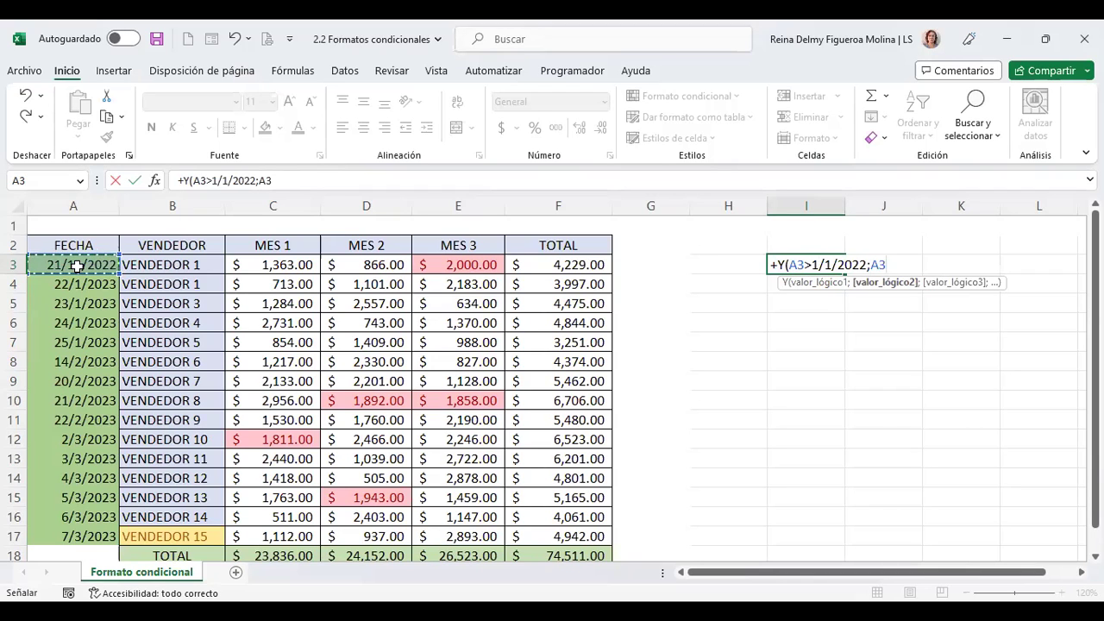
text(<)
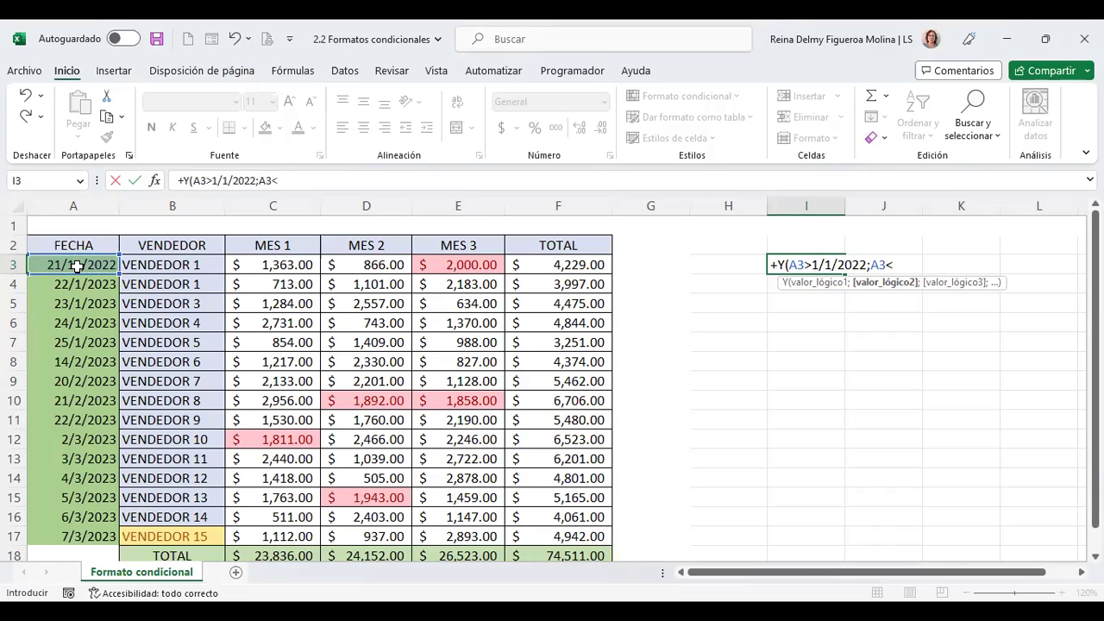
text(1/12/2022)
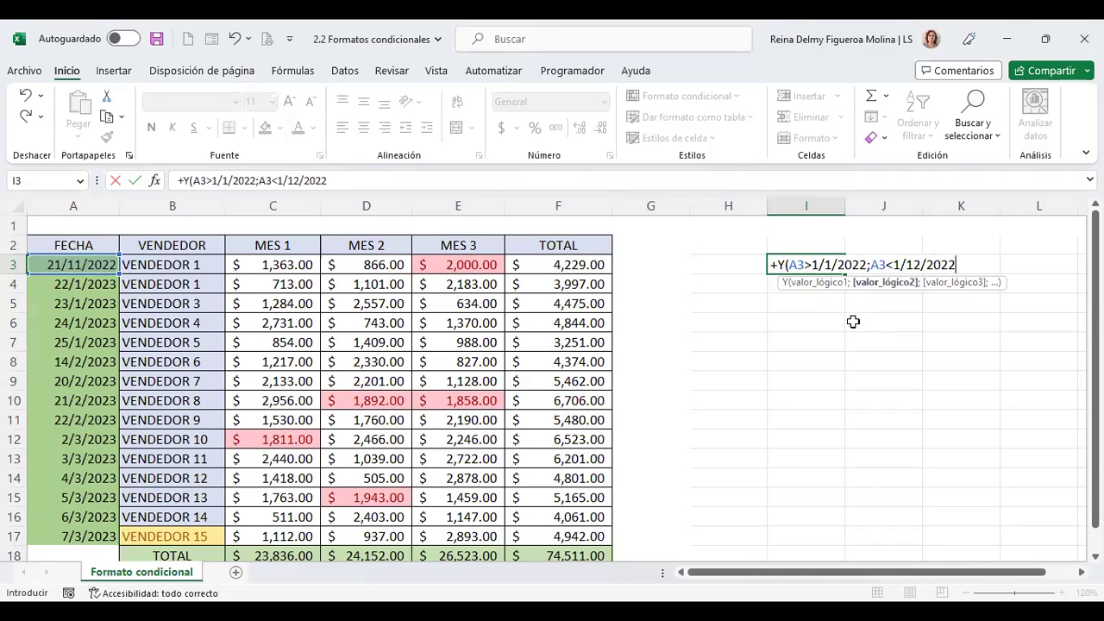
click(832, 266)
text(1)
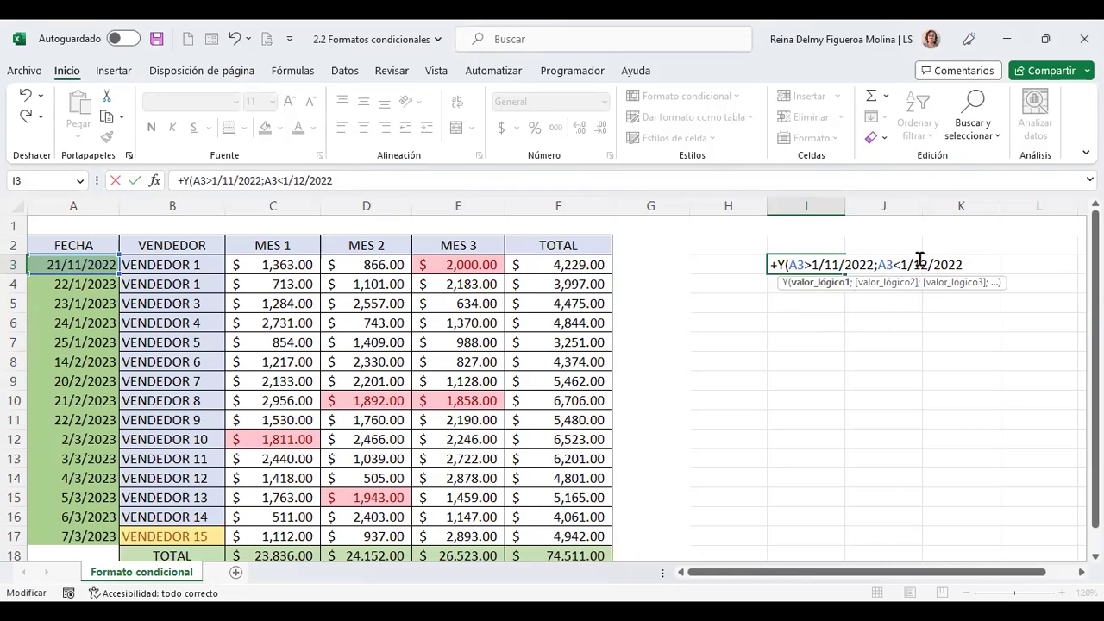
key(End)
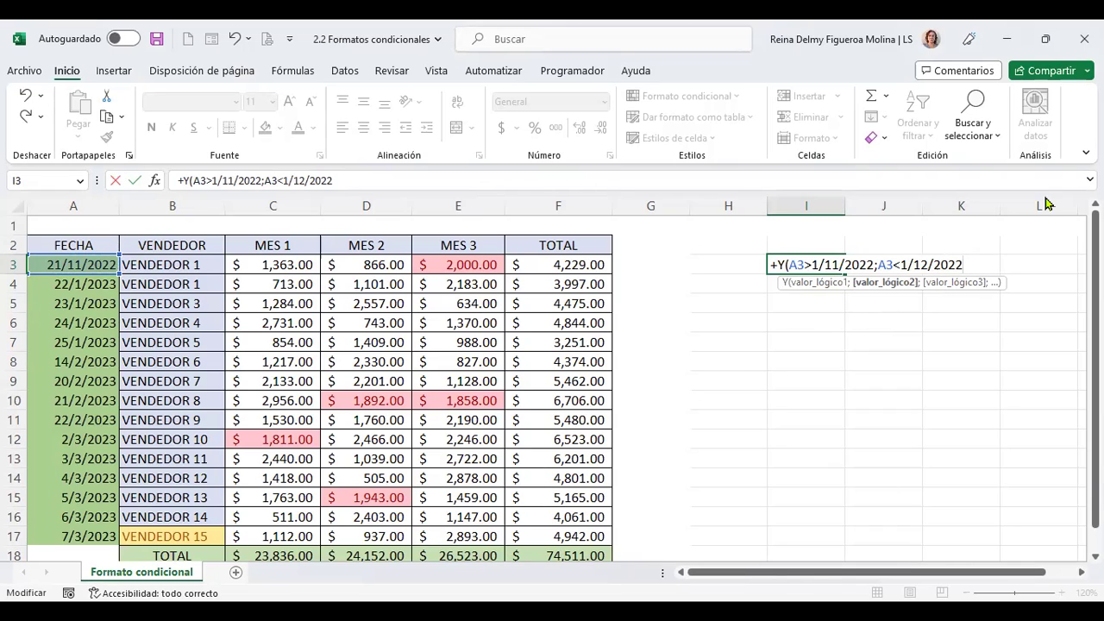
text(=)
key(BackSpace)
text())
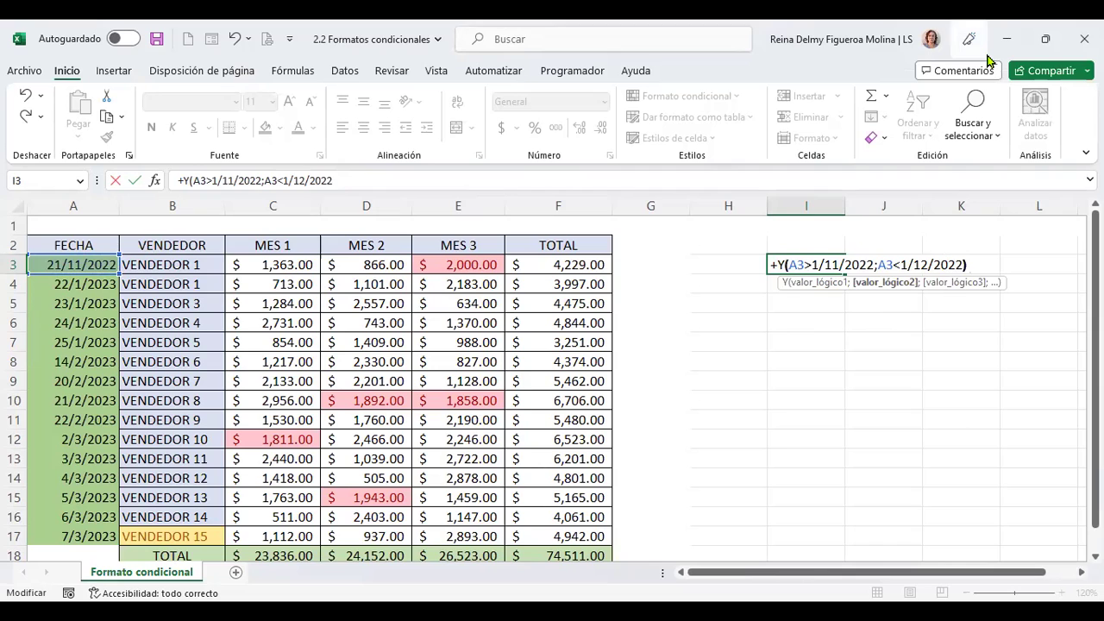
key(Return)
key(Up)
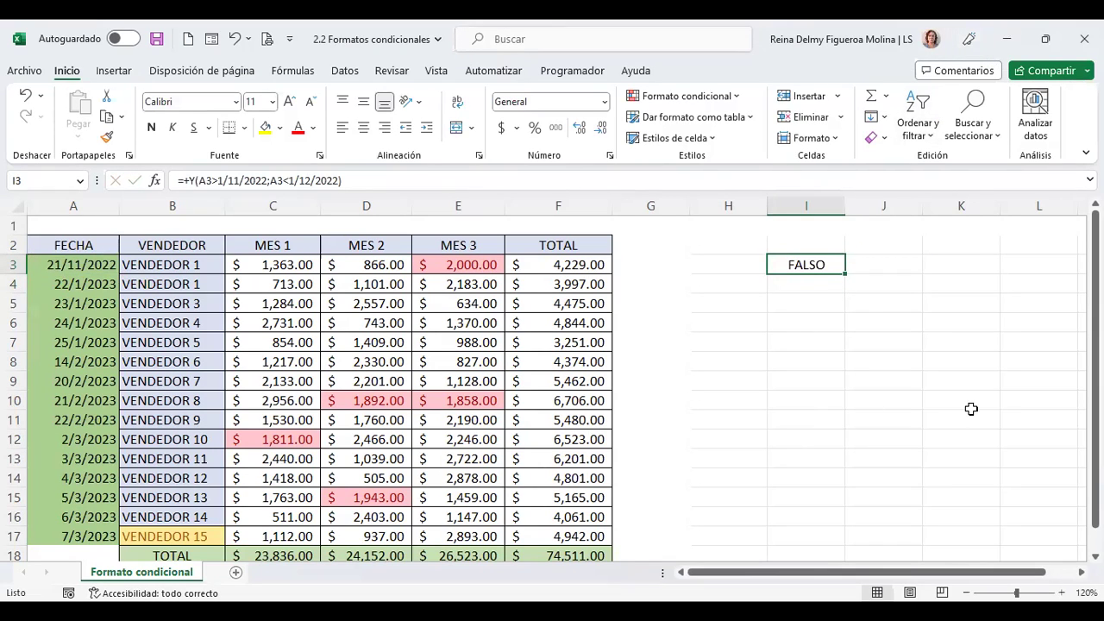
Step: Recommit I3's Y formula, then reopen it for editing to show its A3 references
key(F2)
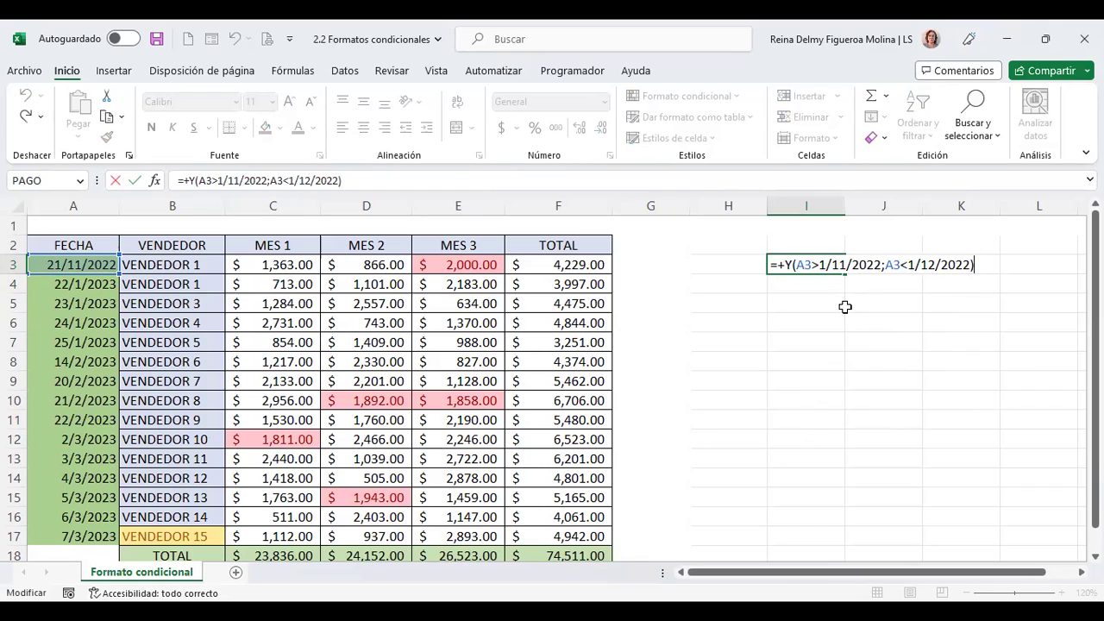
key(Return)
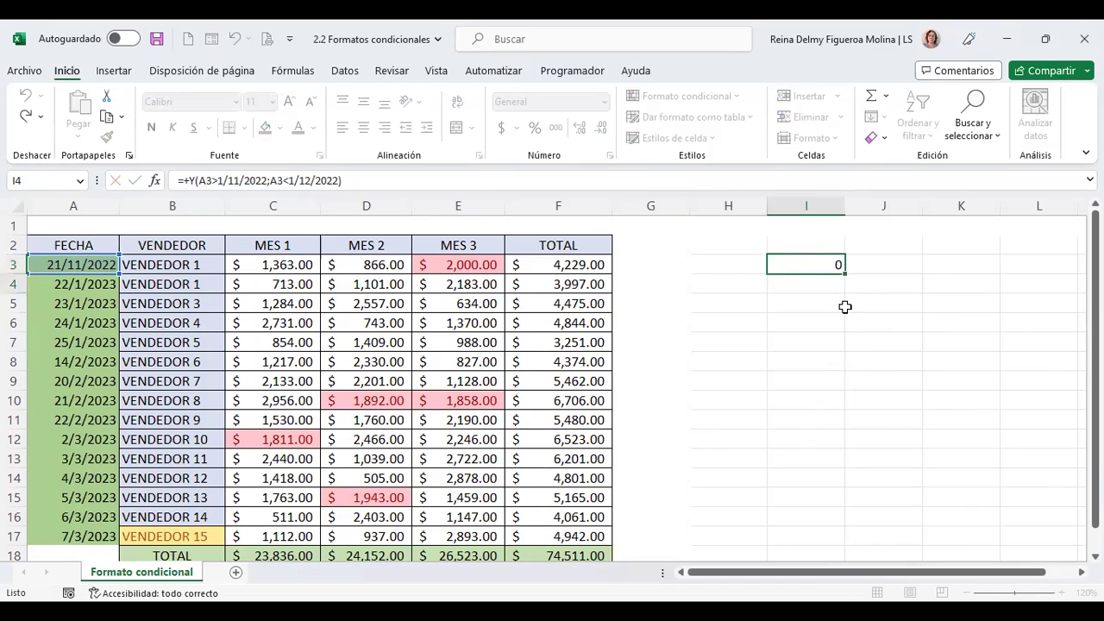
key(Up)
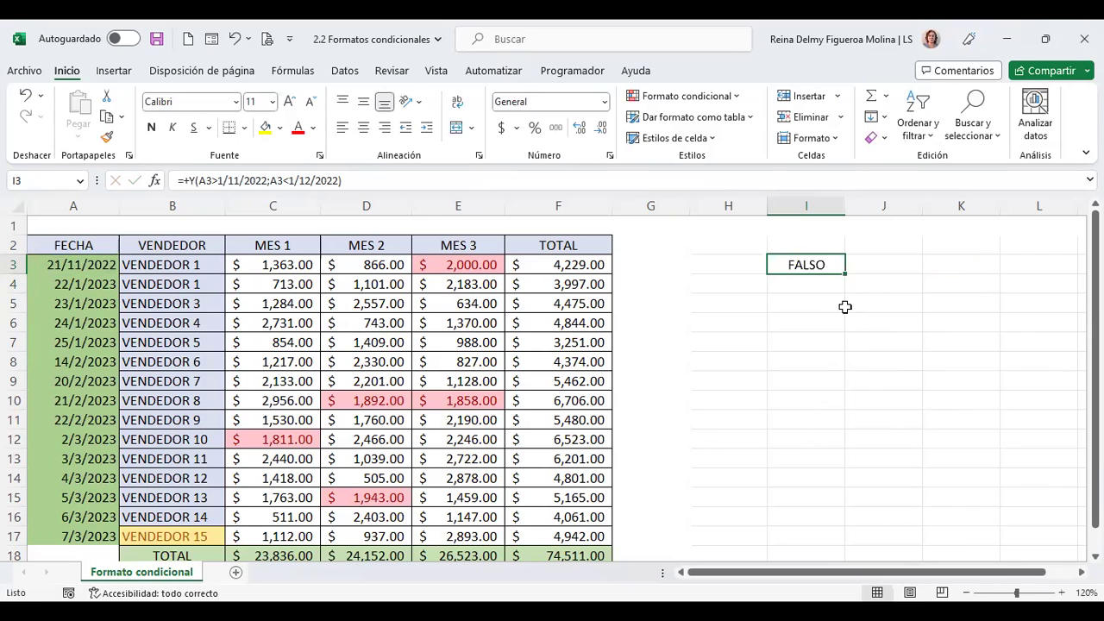
key(F2)
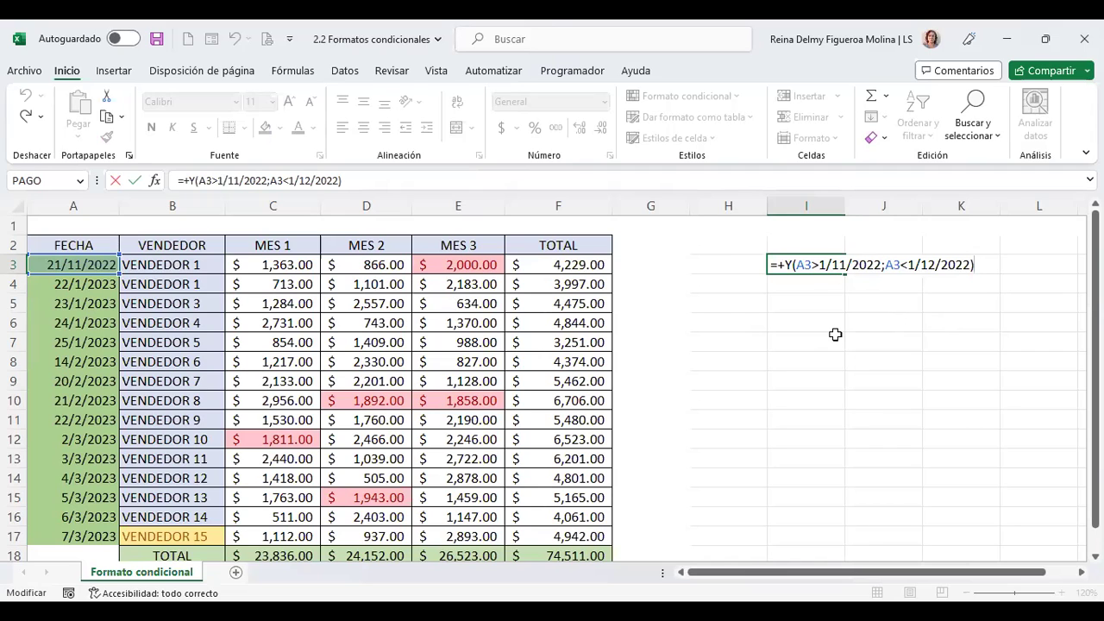
Step: Commit and review the =+Y(A3>1/11/2022;A3<1/12/2022) test in I3, then select A3:A17
key(ctrl+Return)
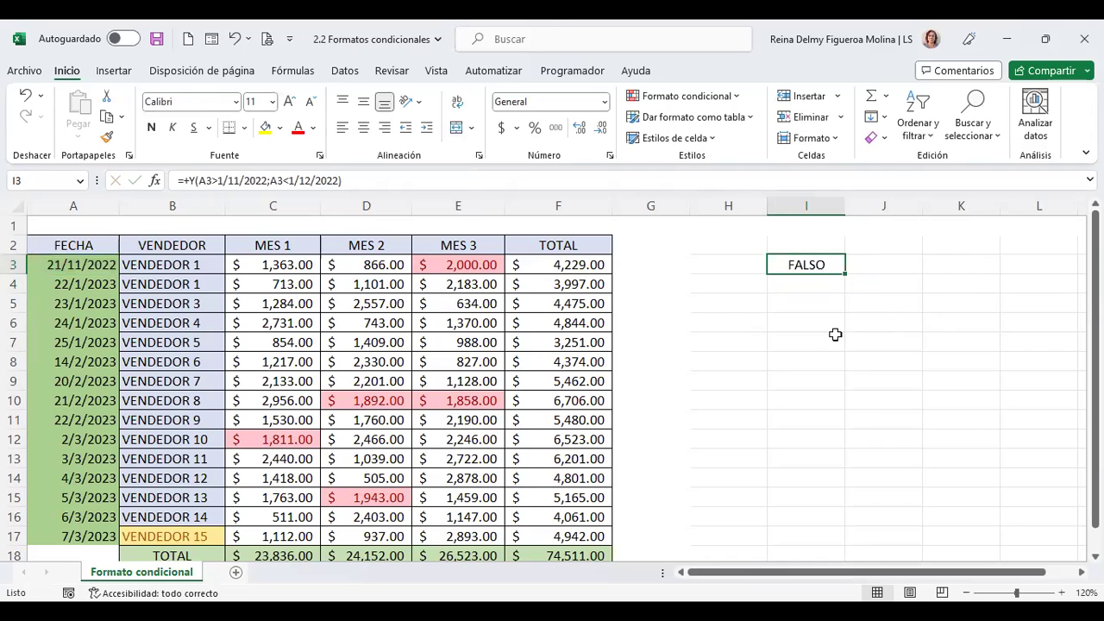
double_click(795, 264)
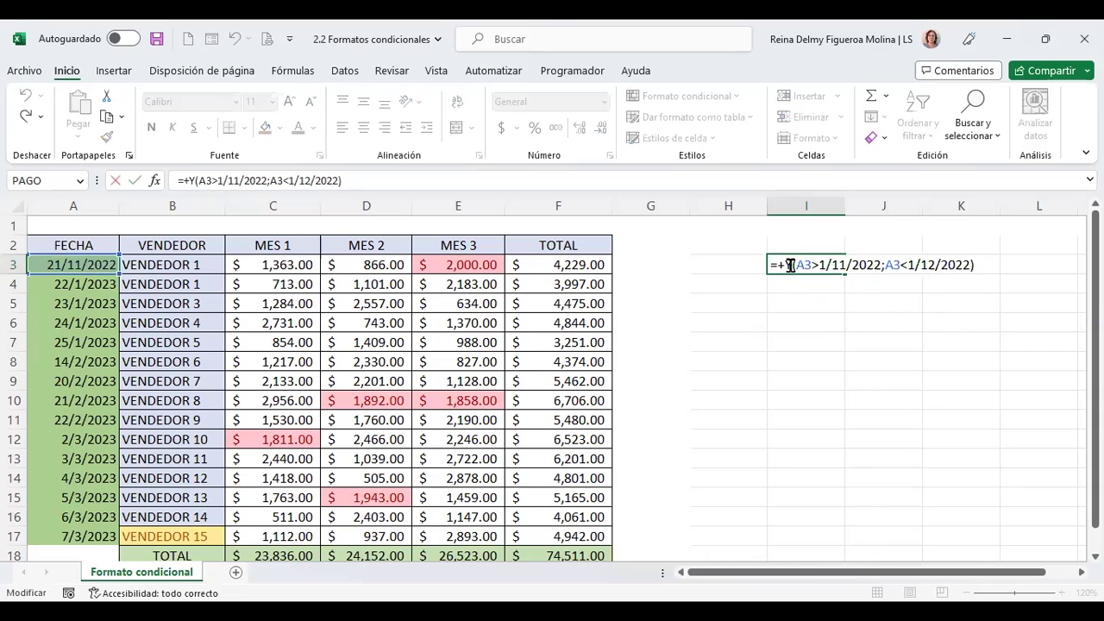
click(790, 265)
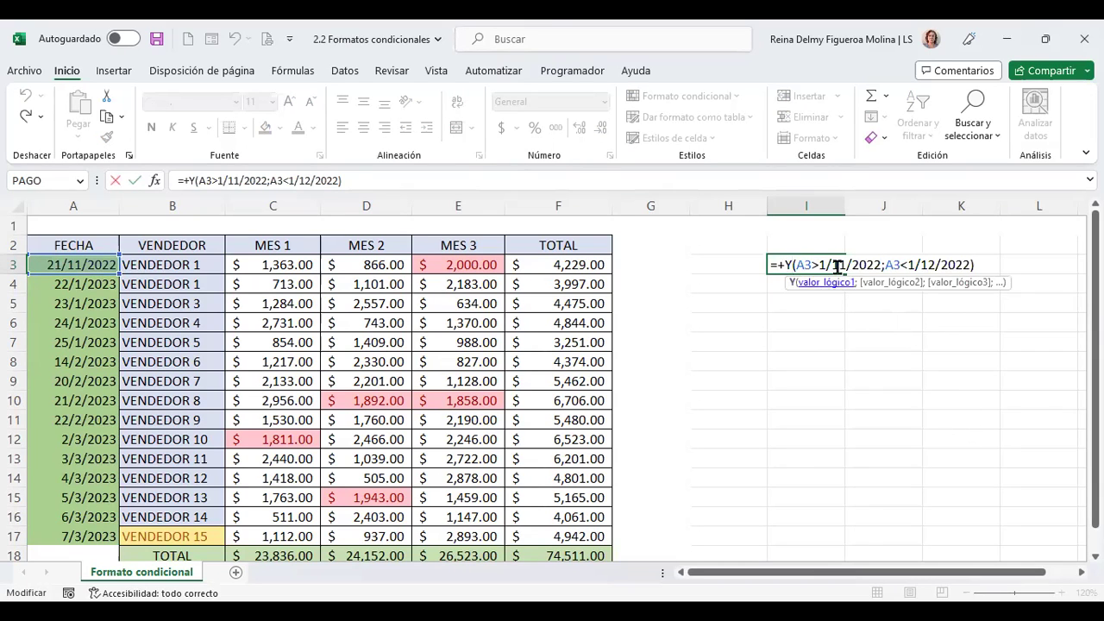
click(888, 284)
key(Return)
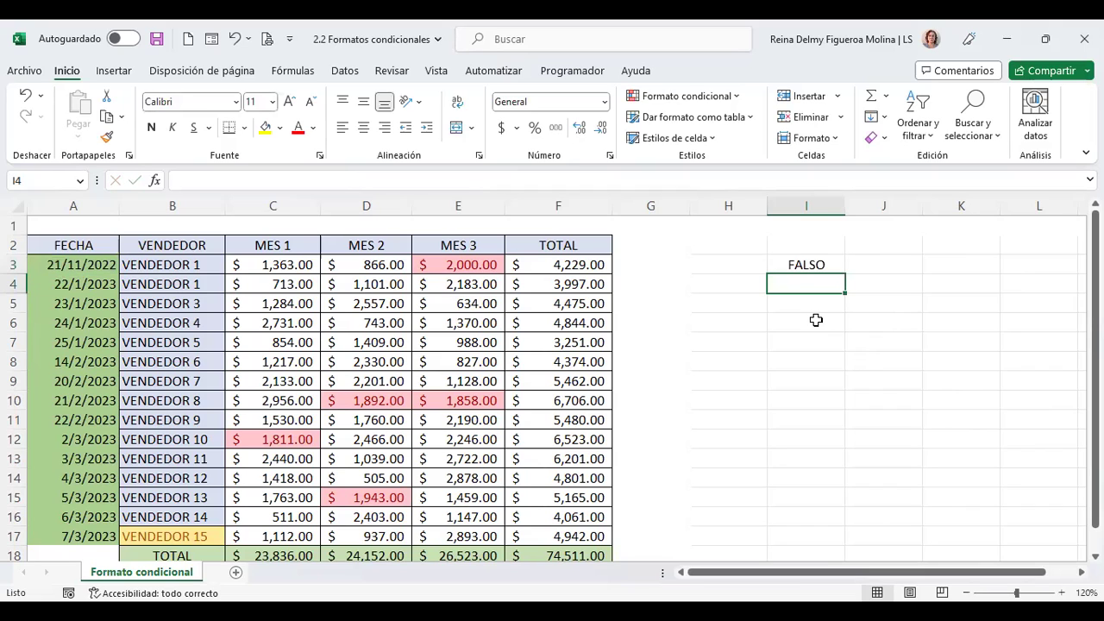
click(792, 267)
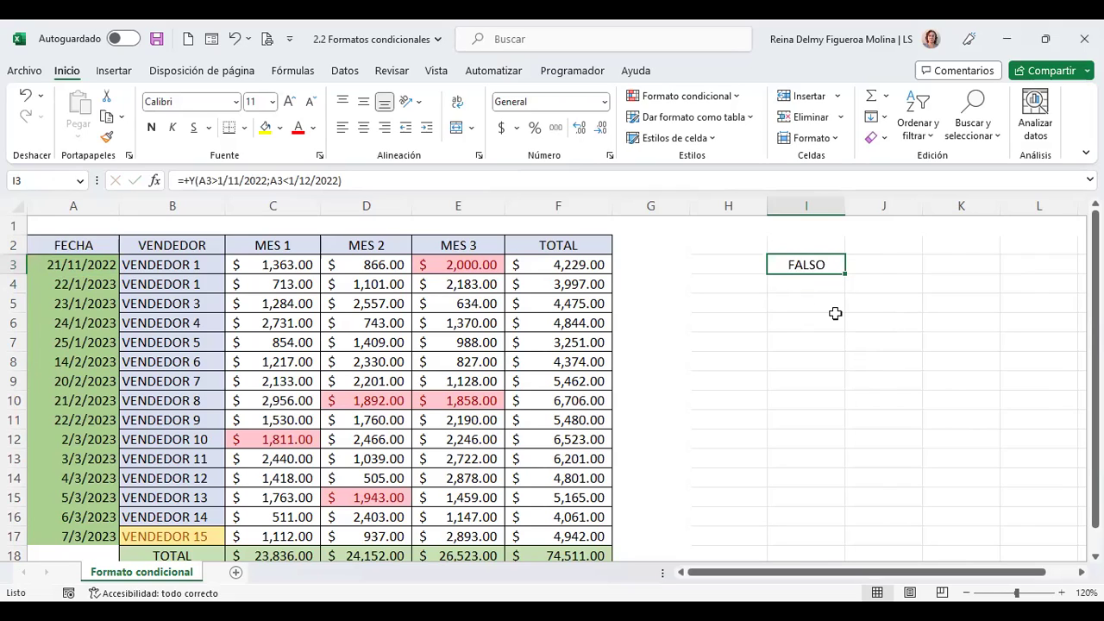
key(F2)
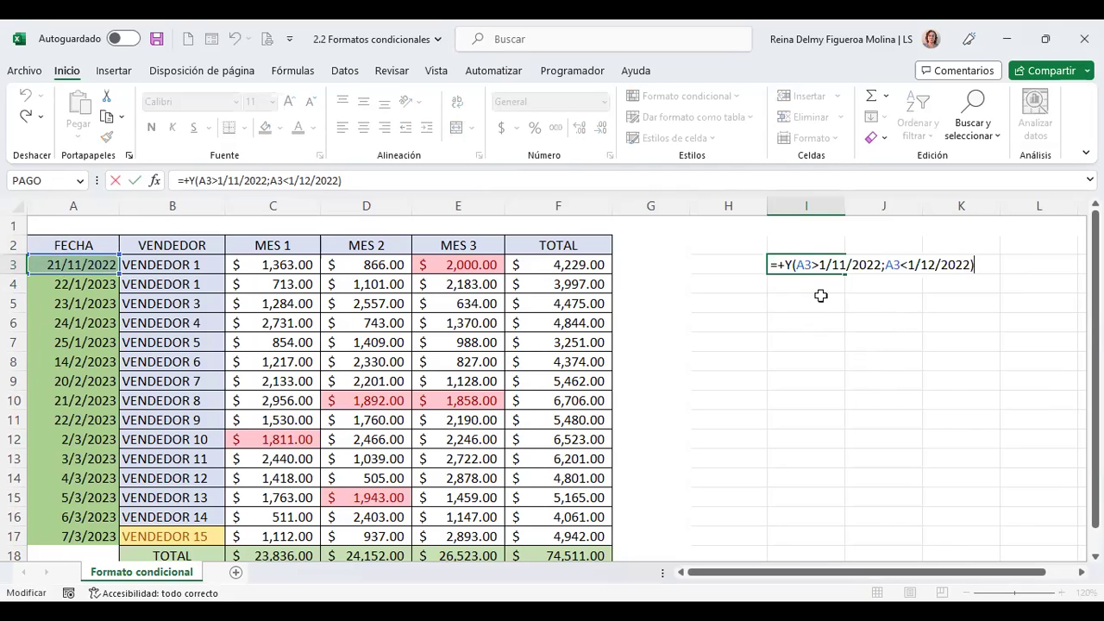
drag(818, 266, 770, 264)
click(786, 265)
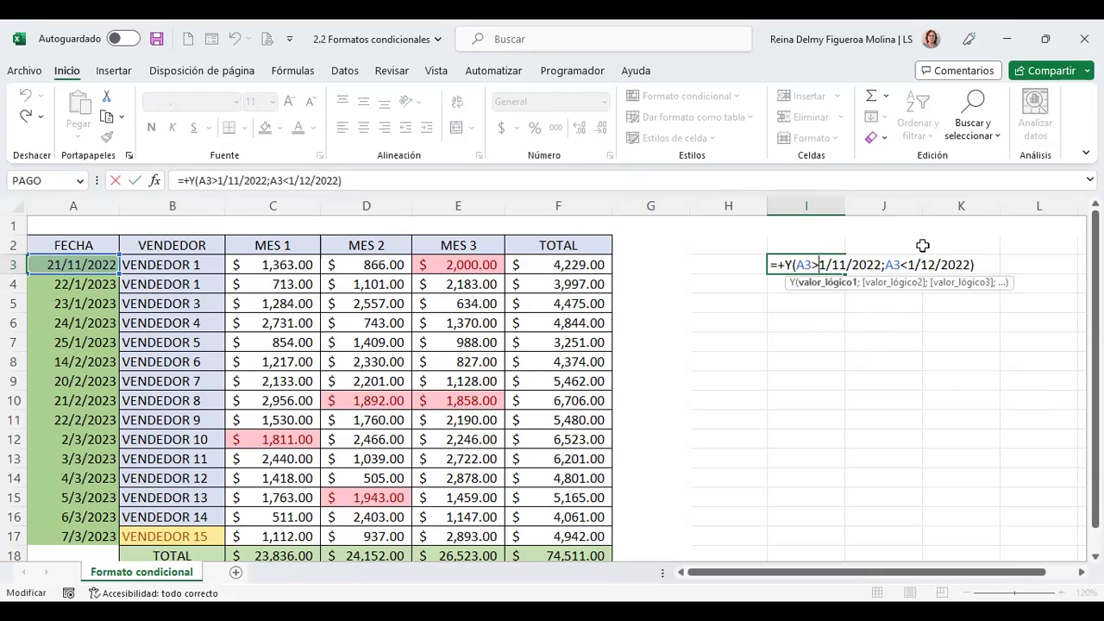
key(Return)
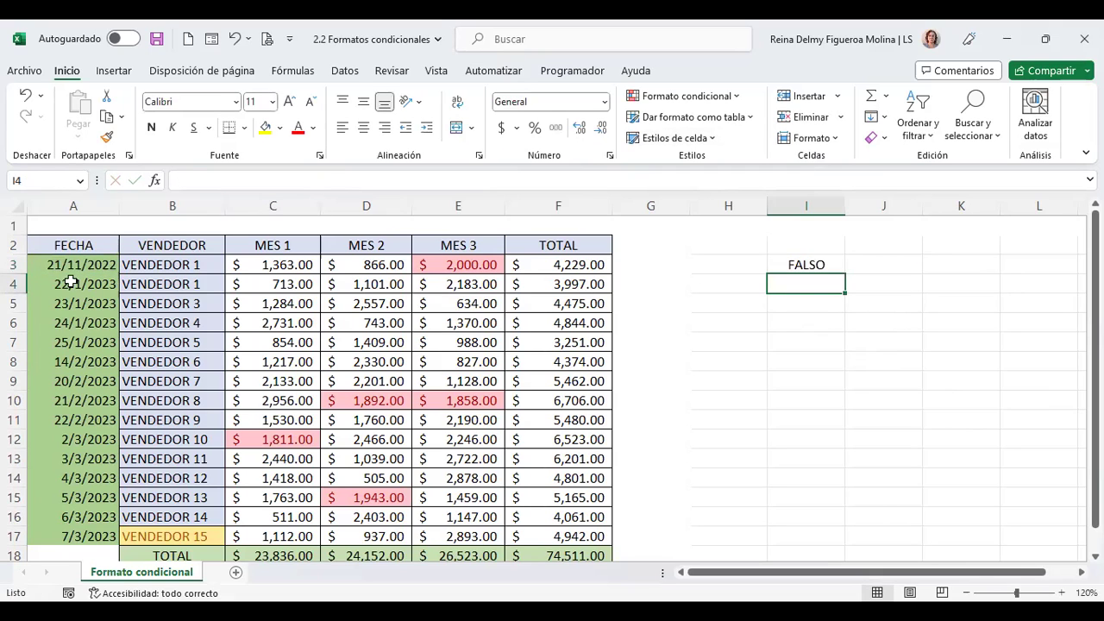
drag(75, 264, 76, 537)
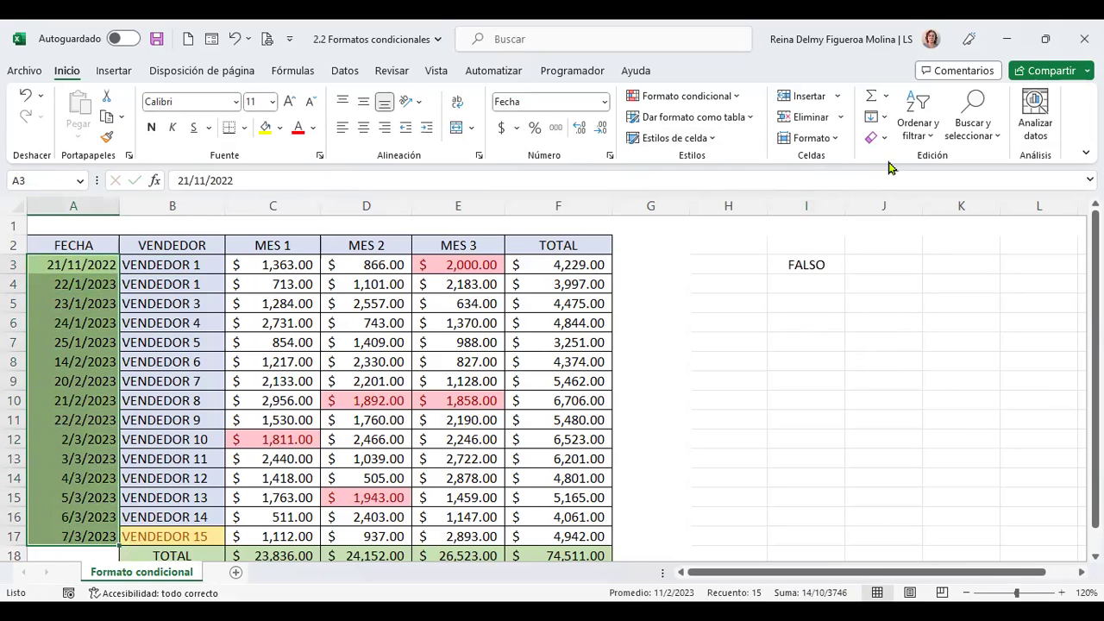
Step: Change the FECHA conditional formatting rule to =Y($A3>1/11/2022;$A3<1/12/2022) and apply it
click(739, 101)
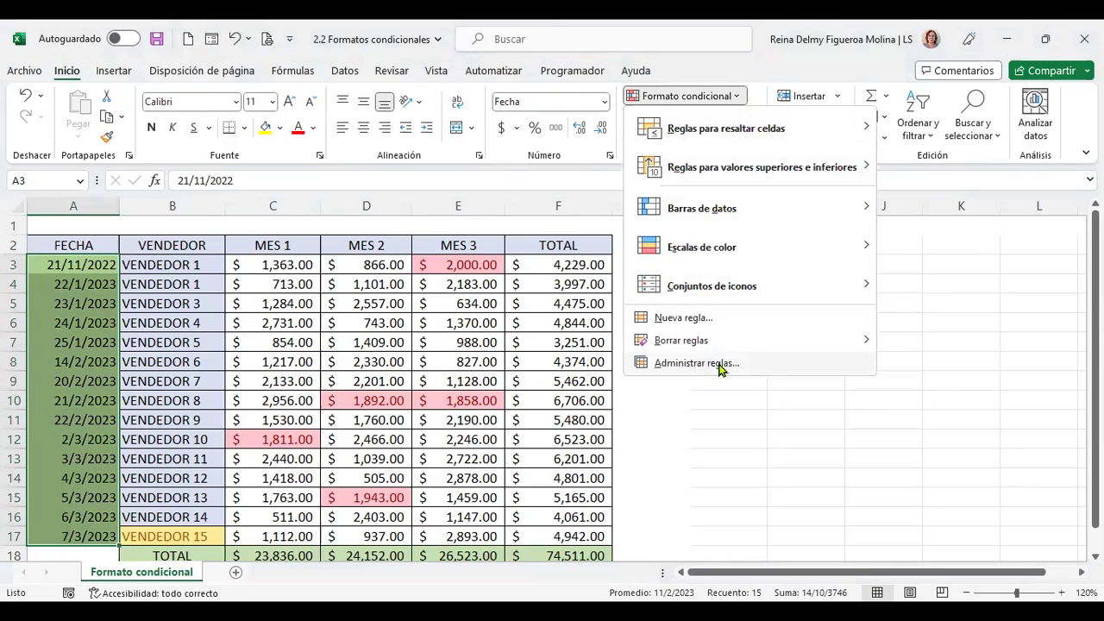
click(721, 368)
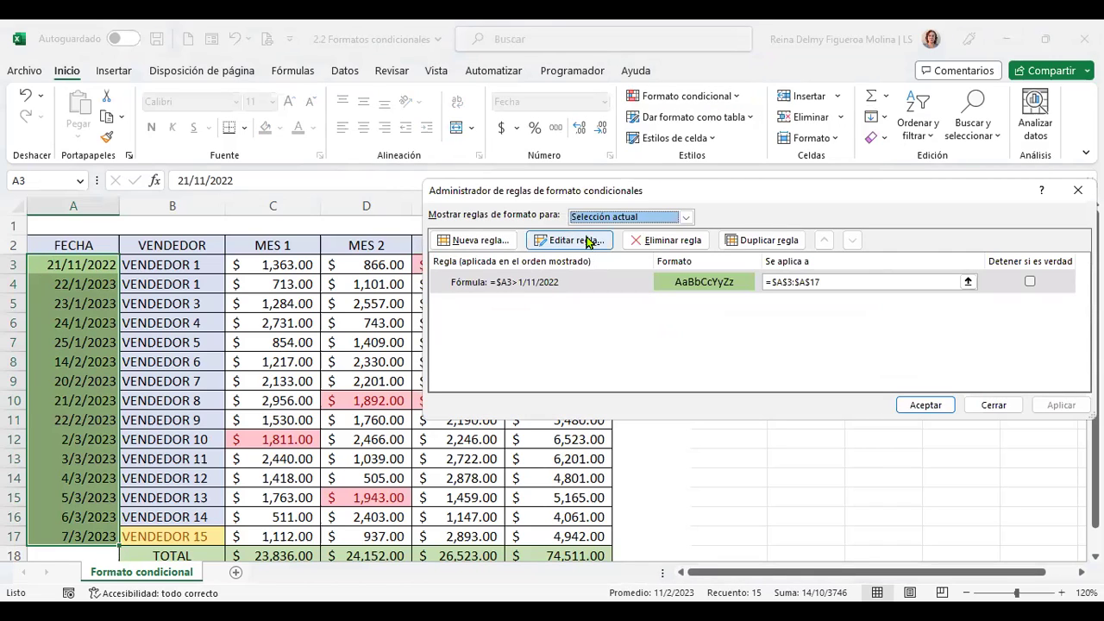
click(570, 239)
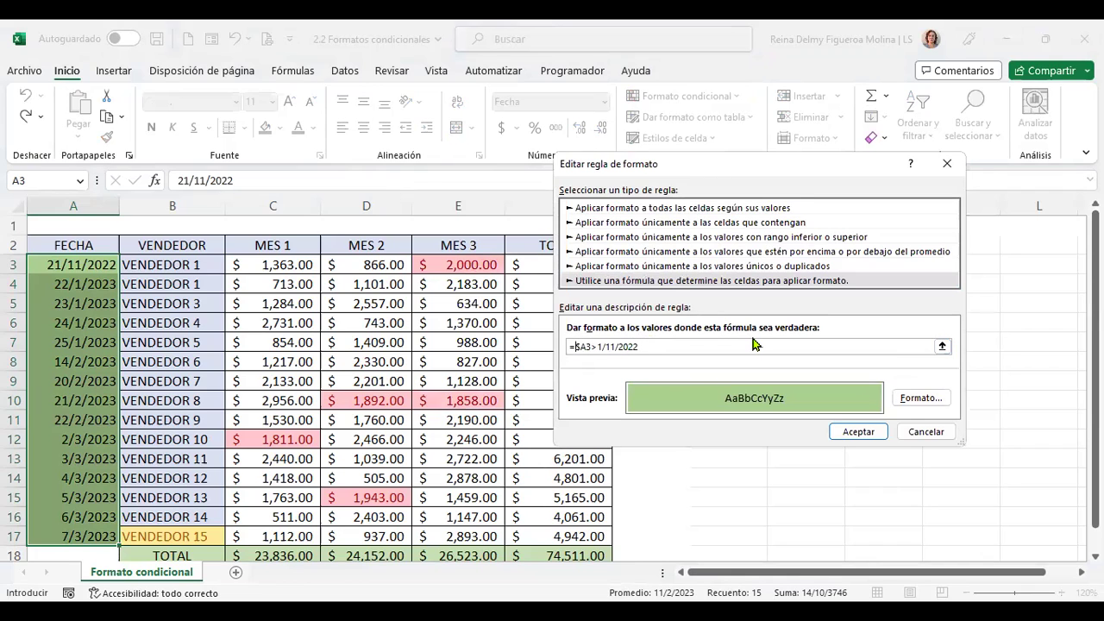
text(Y()
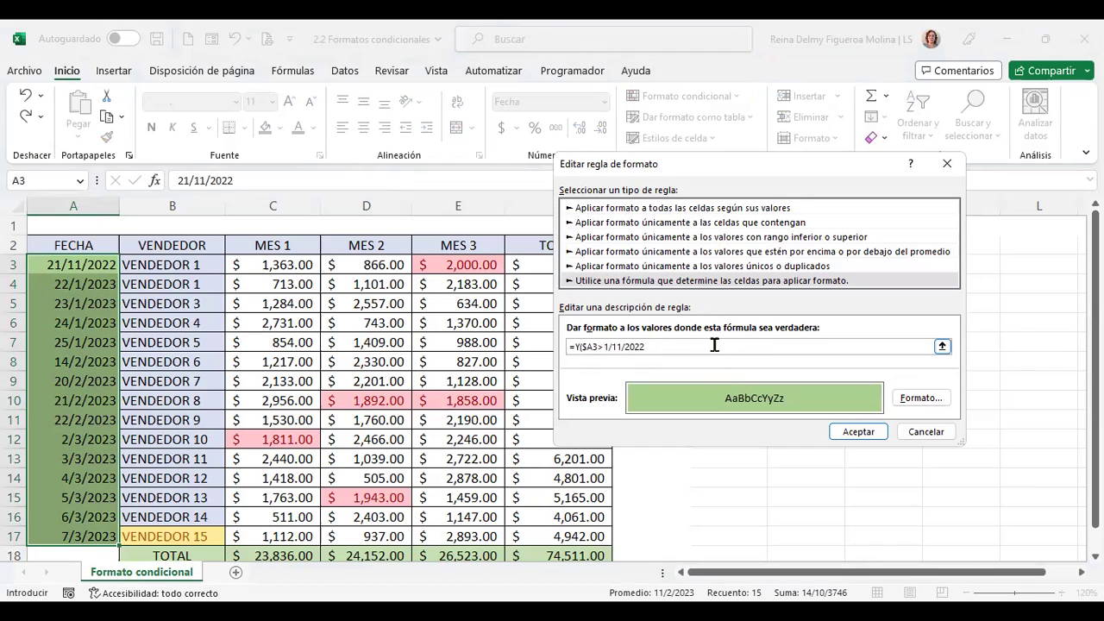
click(830, 345)
click(71, 265)
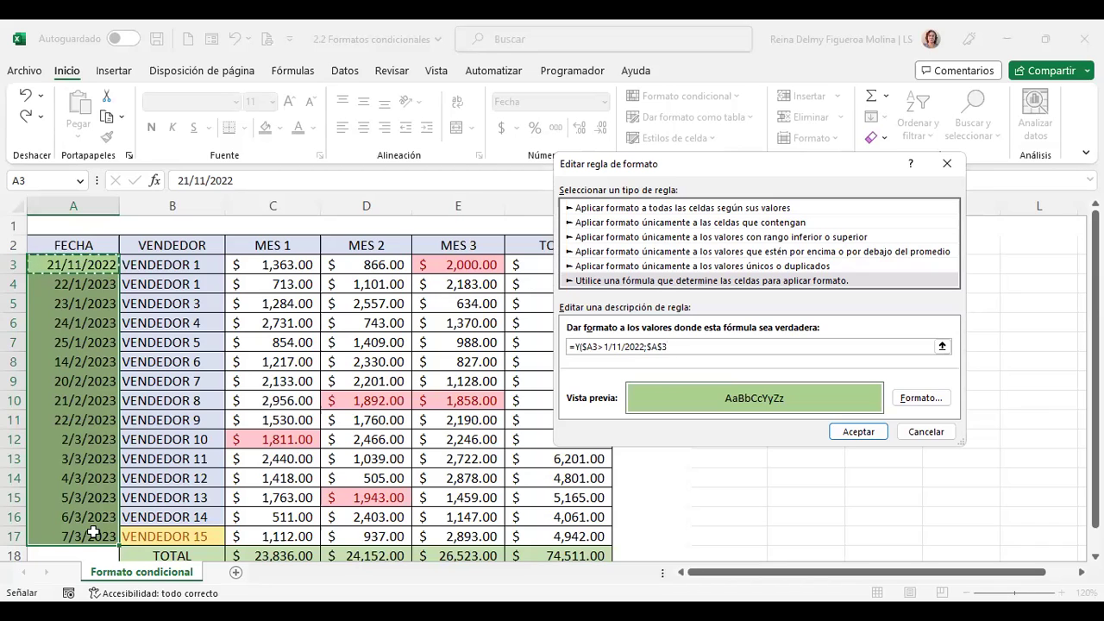
click(664, 346)
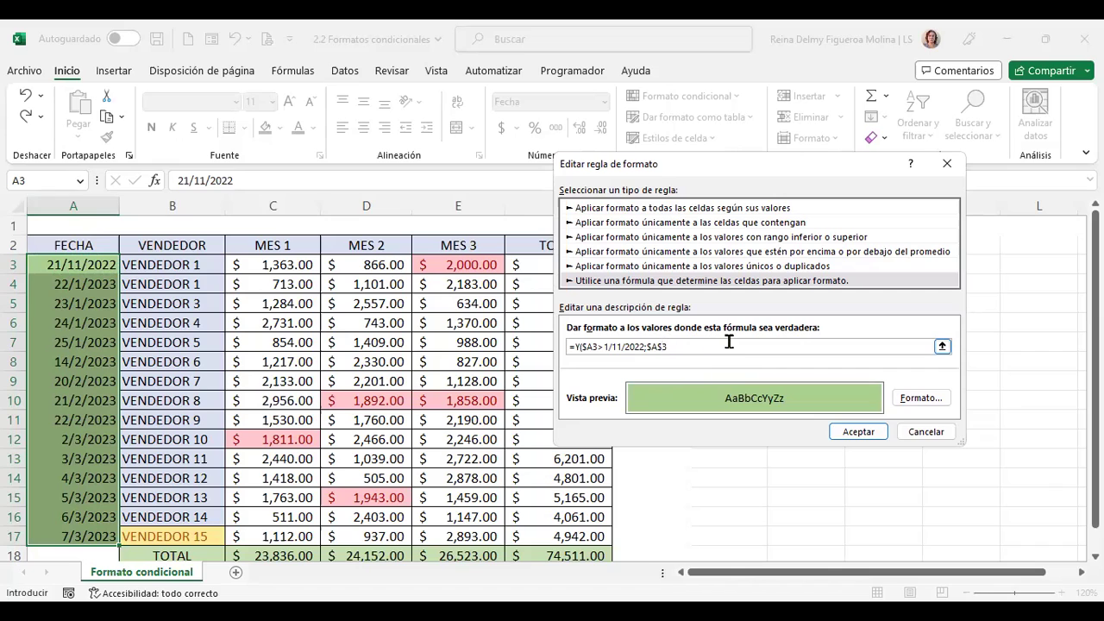
key(F4)
key(F4)
text(>)
key(BackSpace)
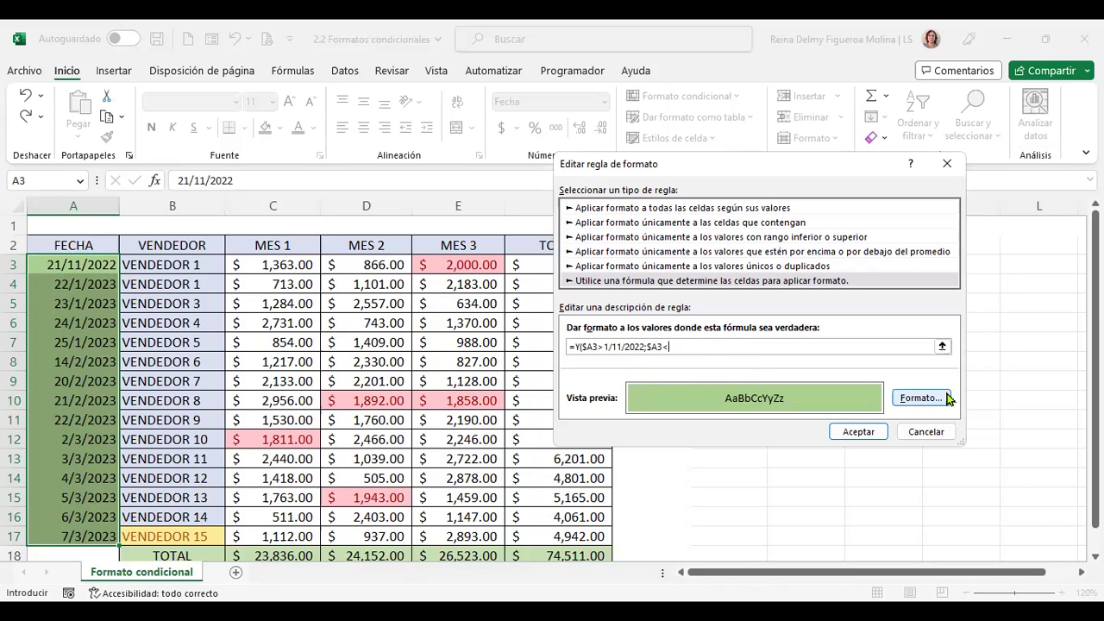
text(1/12/2022)
text())
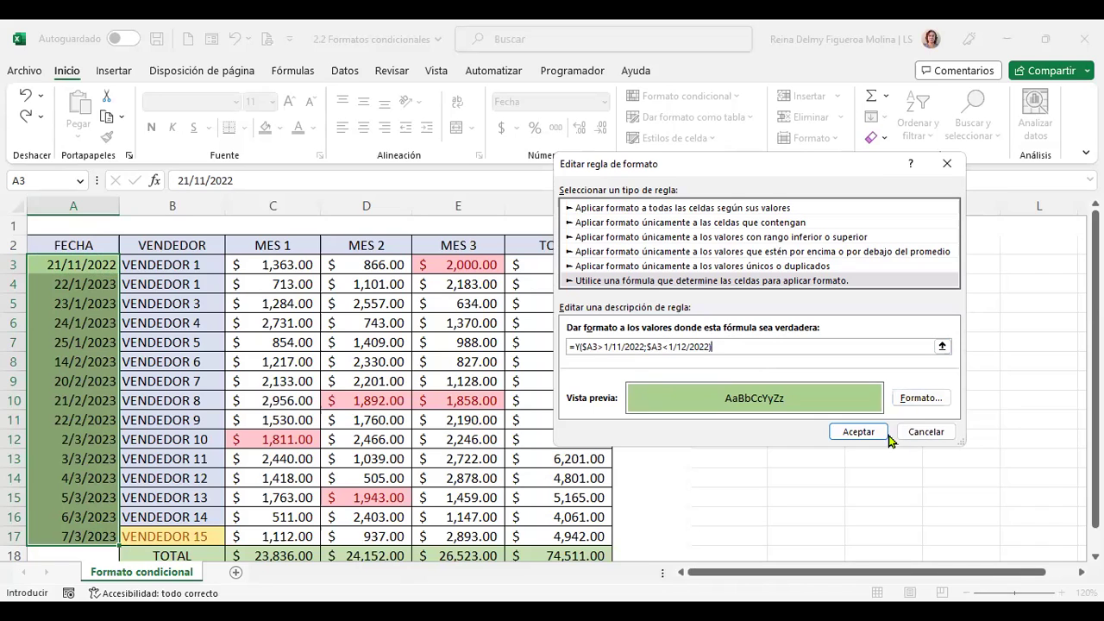
click(869, 433)
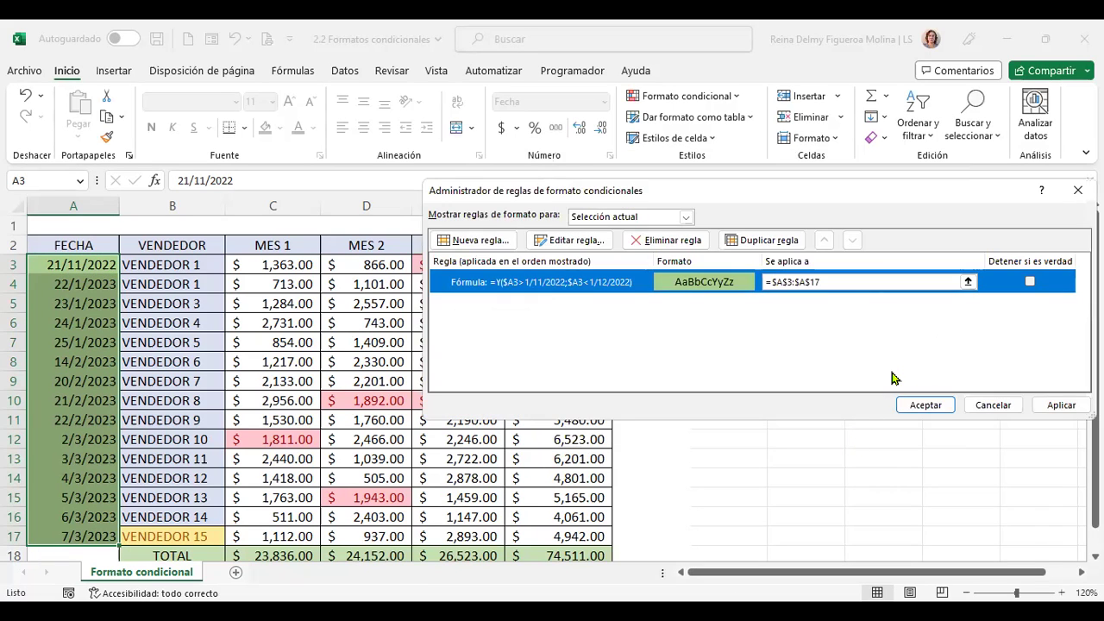
click(942, 407)
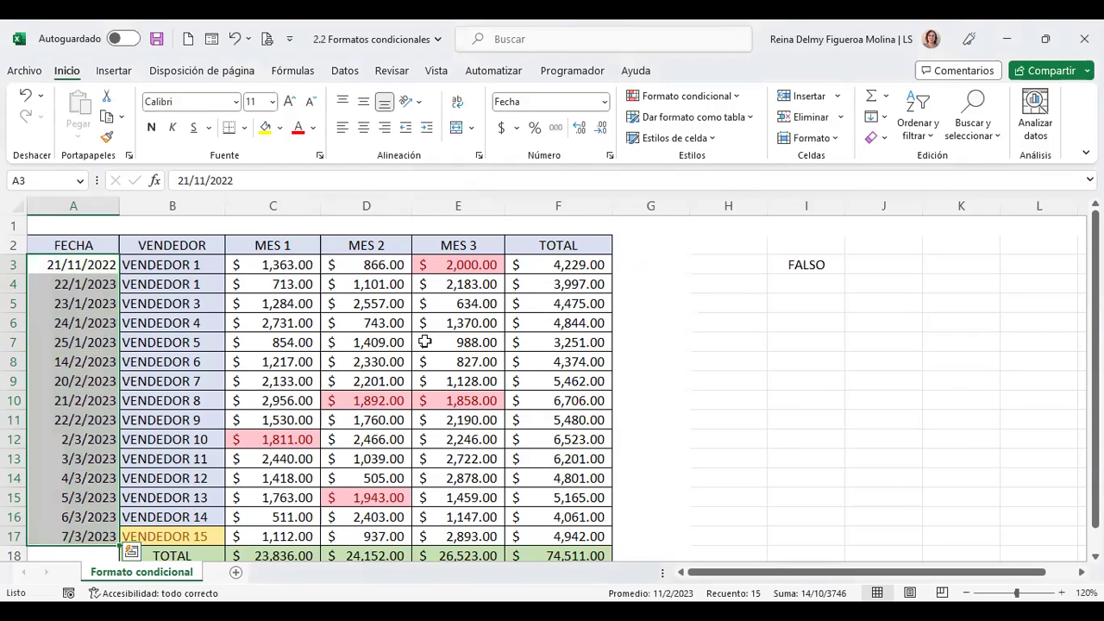
Step: Add quotes around the dates in I3's Y formula, then undo the accidental entry
click(824, 263)
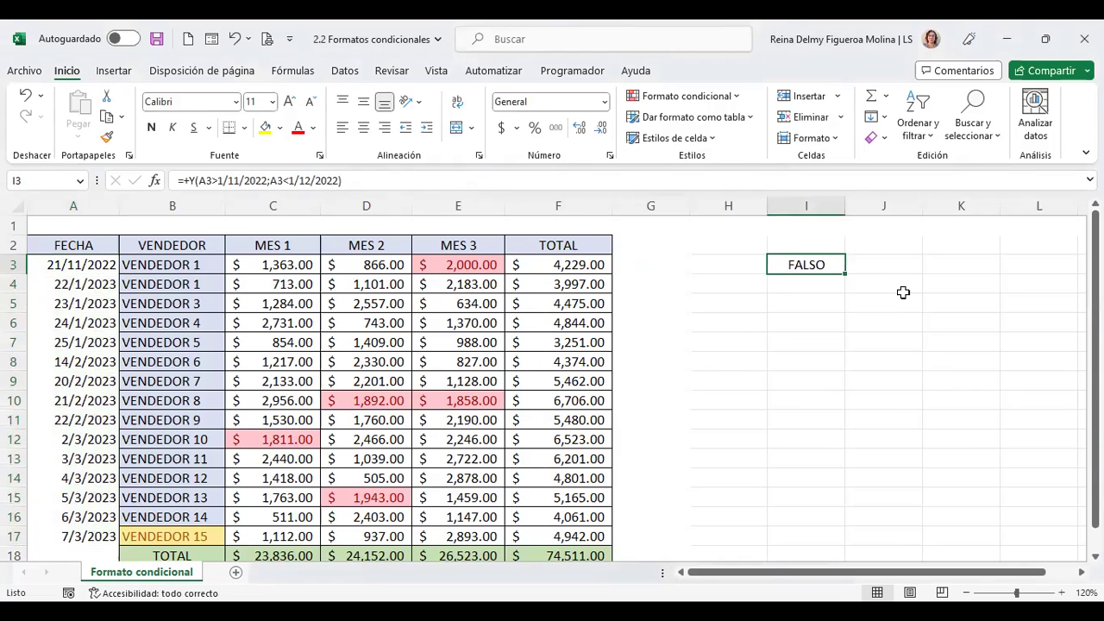
key(F2)
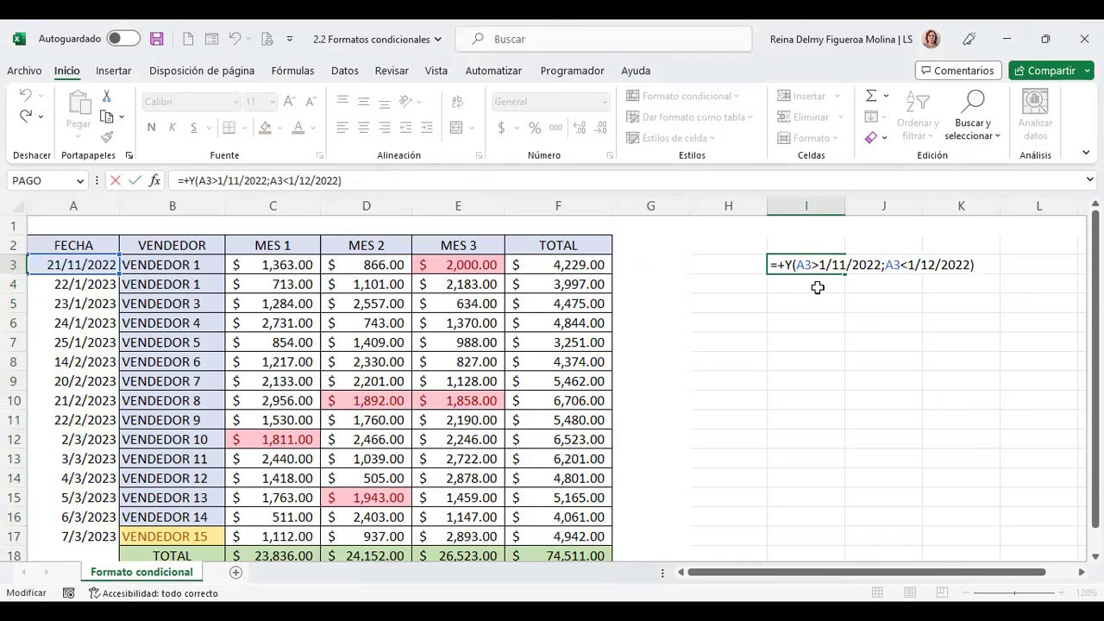
key(Return)
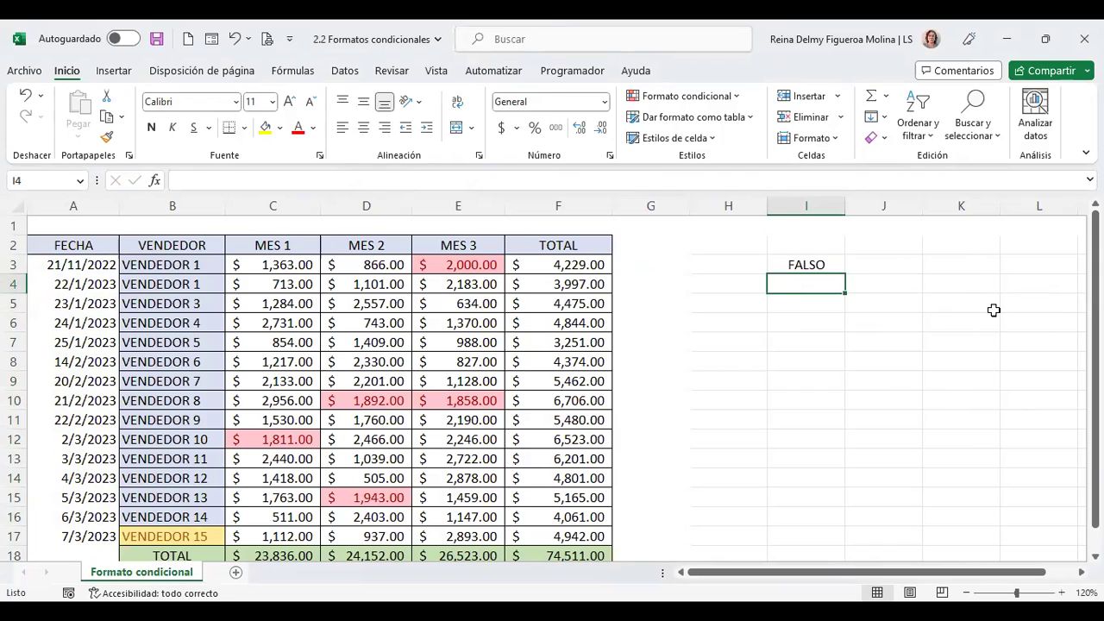
key(Up)
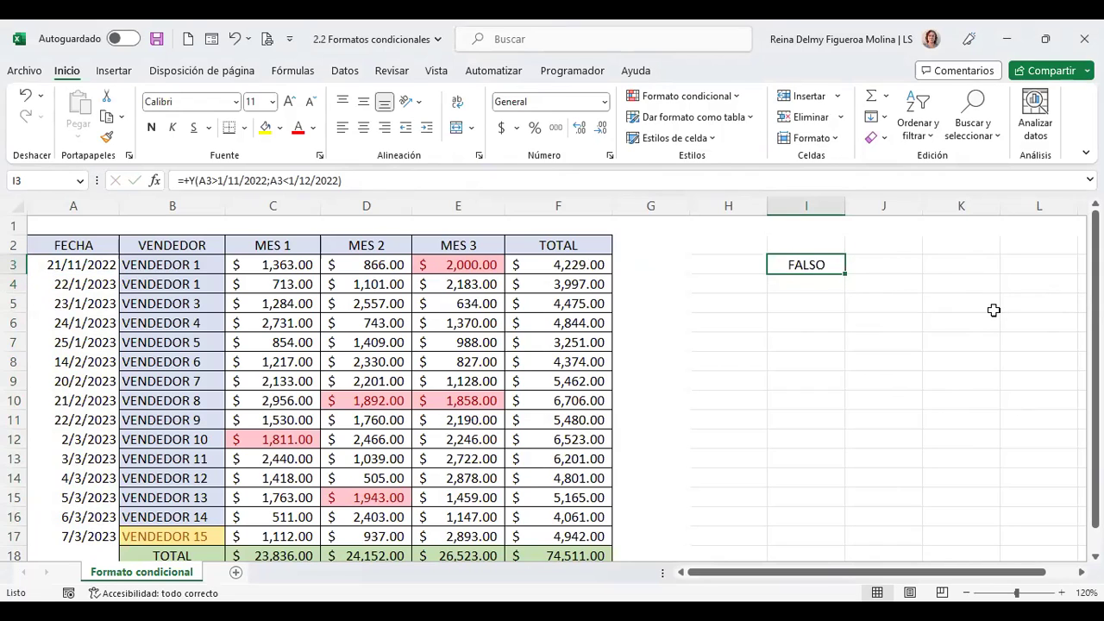
key(F2)
click(817, 258)
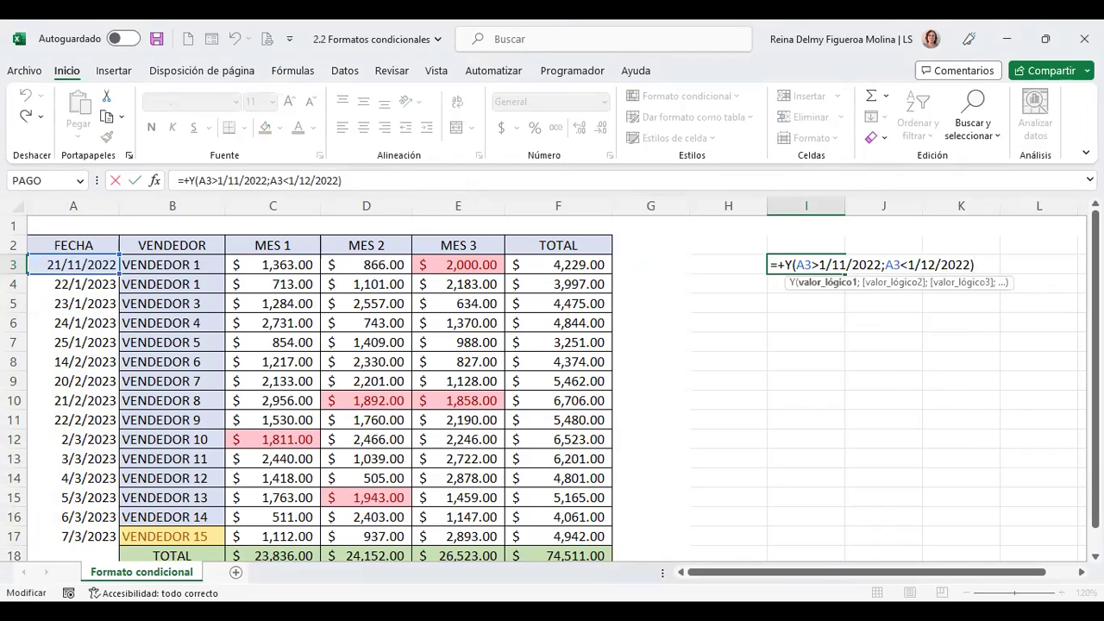
text(")
click(887, 265)
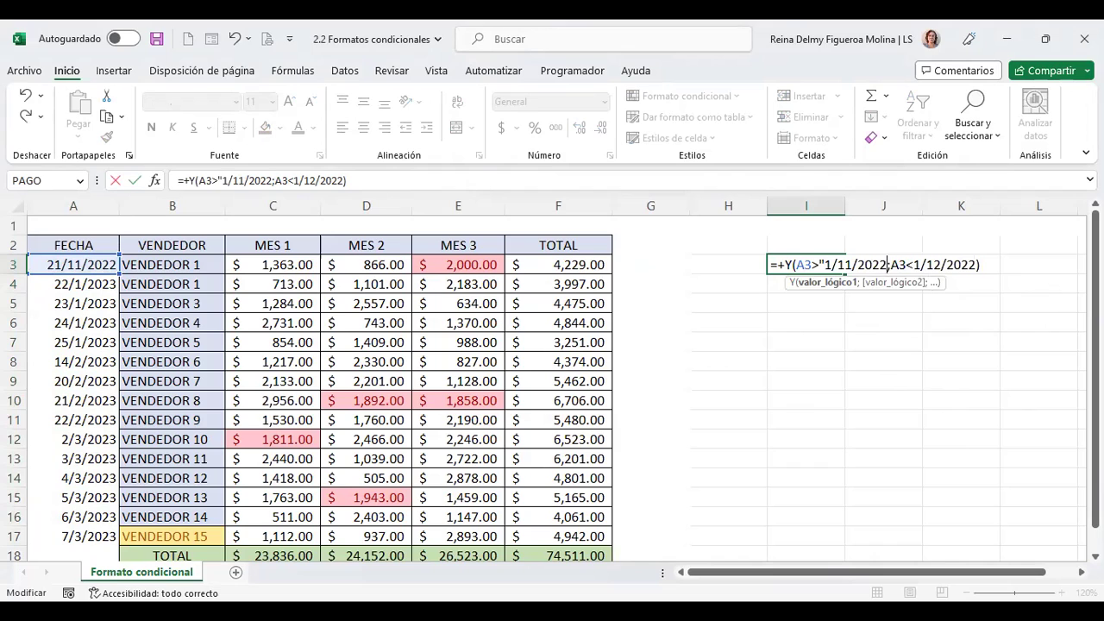
text(")
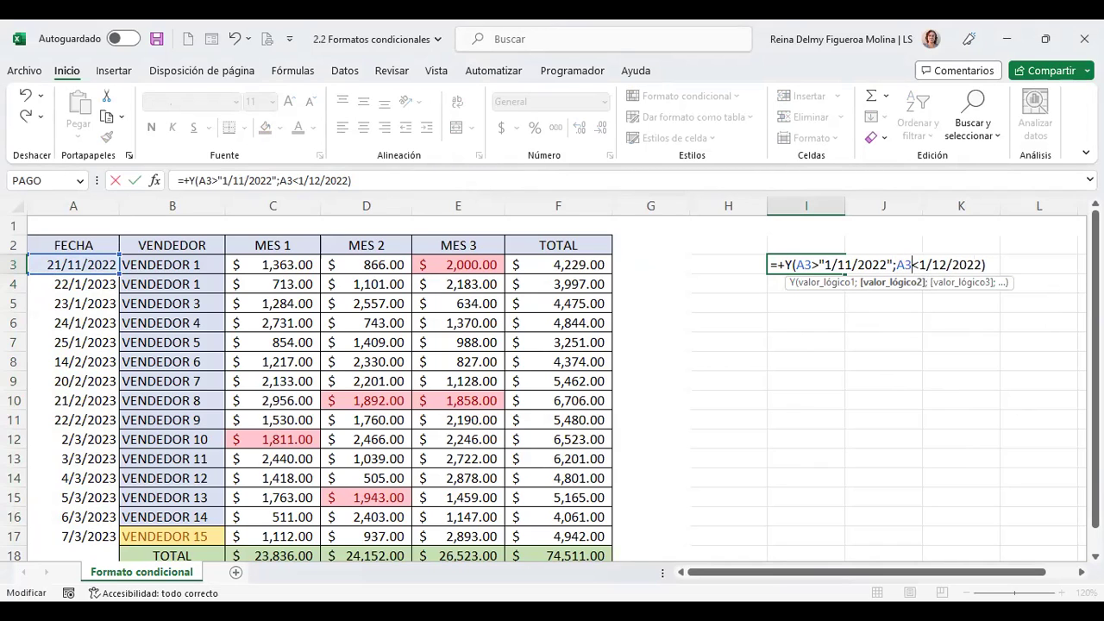
text(")
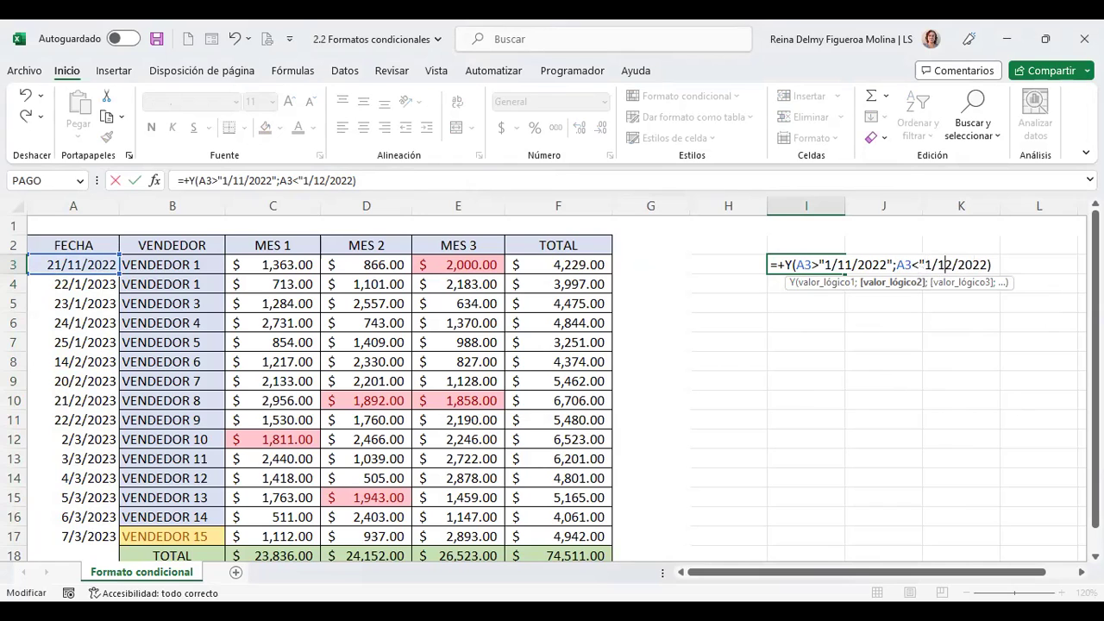
text(")
key(ctrl+Return)
text(2)
key(Left)
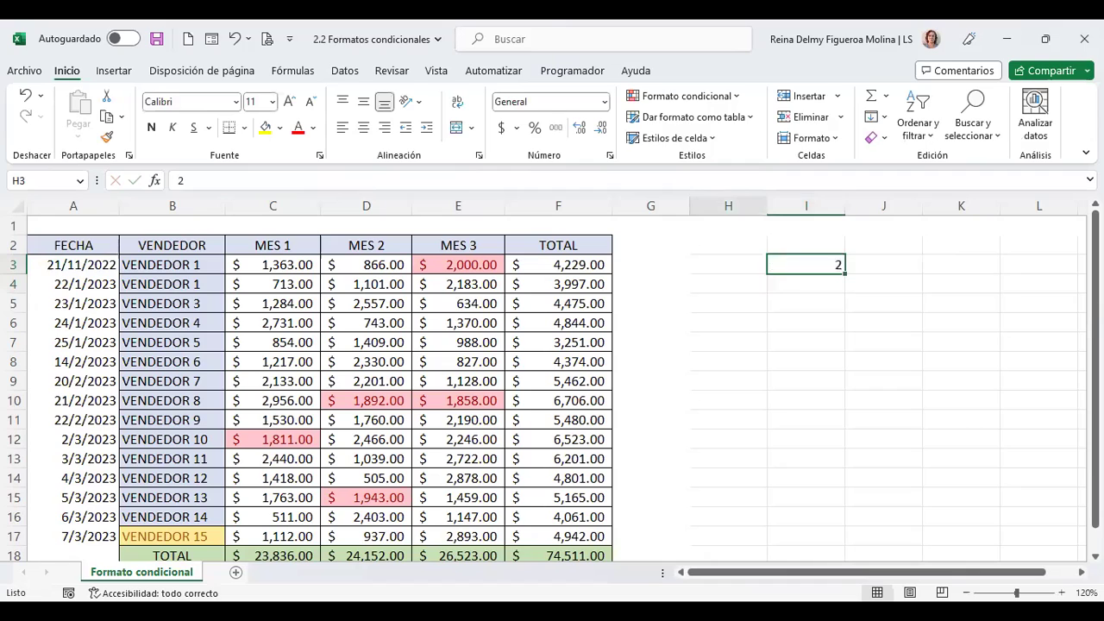
key(ctrl+z)
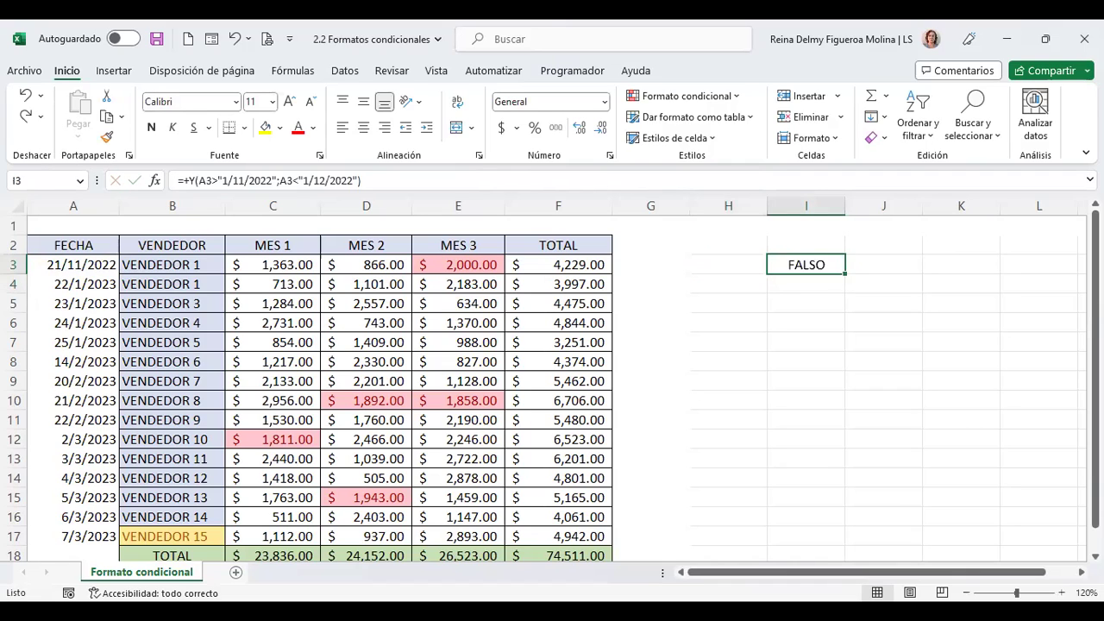
Step: Rework I3's quotes into =+Y(A3">1/11/2022";A3"<1/12/2022"), which triggers a formula warning
key(F2)
click(891, 265)
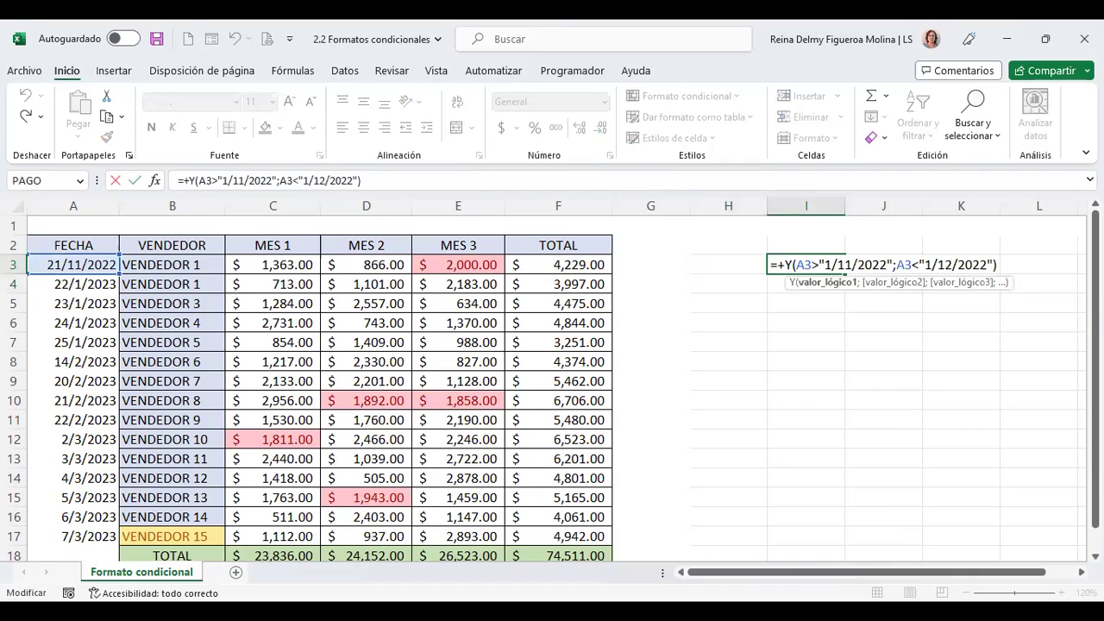
key(Delete)
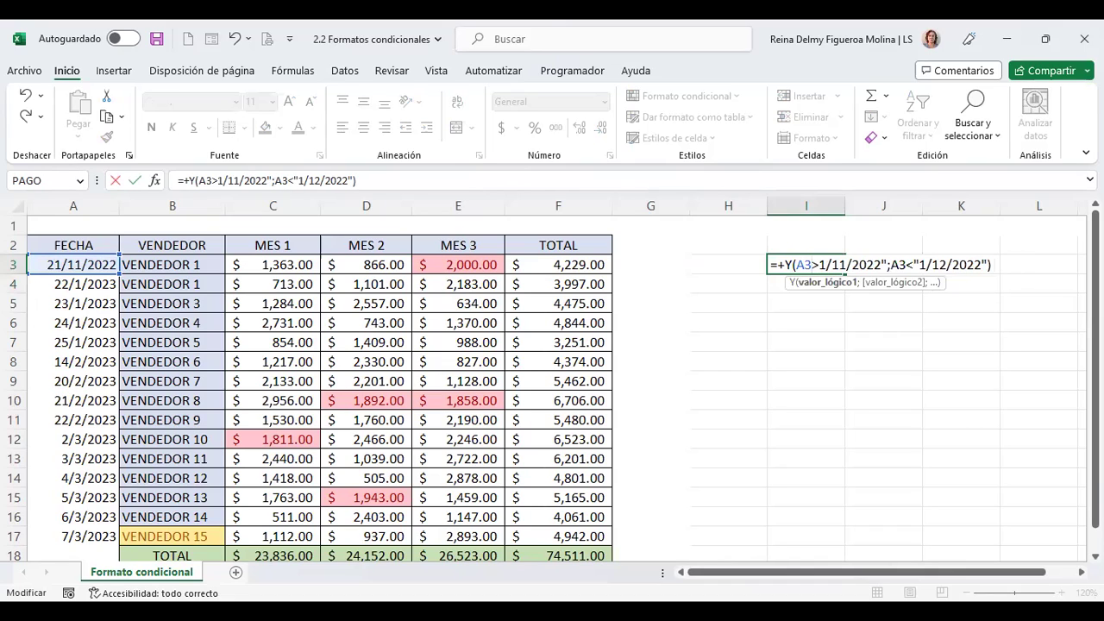
text(")
click(907, 265)
text(")
key(Right)
key(Delete)
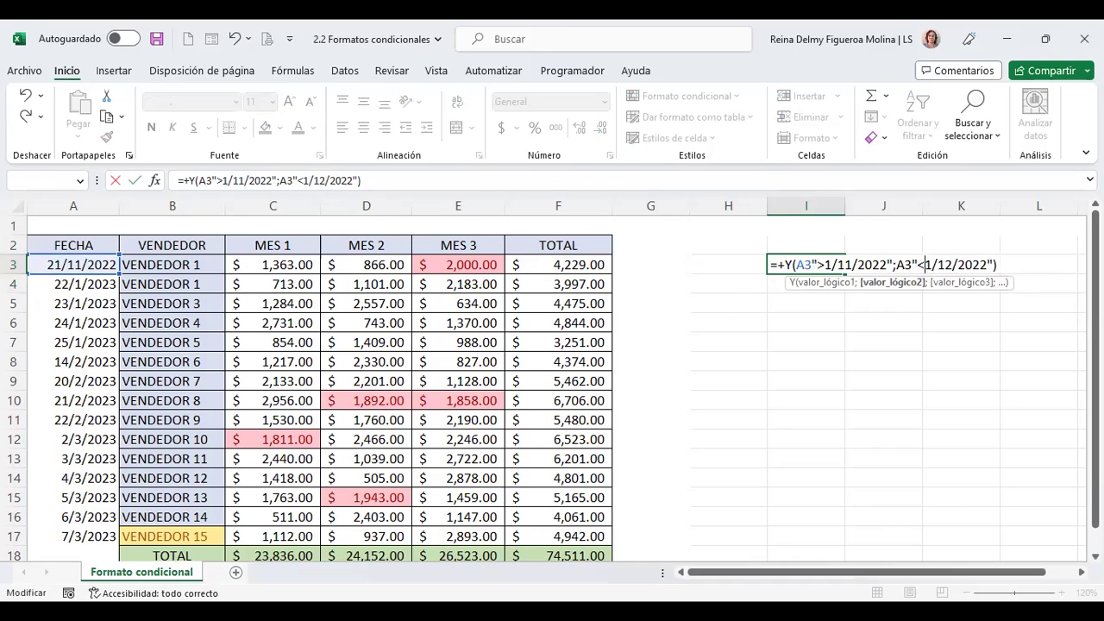
key(Return)
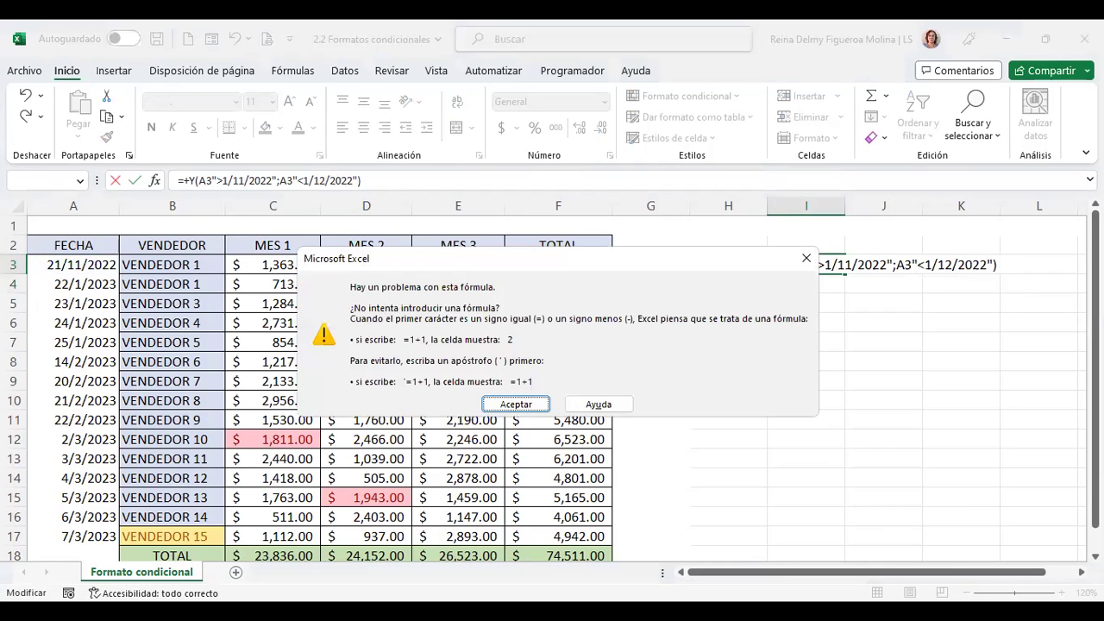
Step: Dismiss the warning and correct I3 to =+Y(A3>"1/11/2022";A3<"1/12/2022")
key(Return)
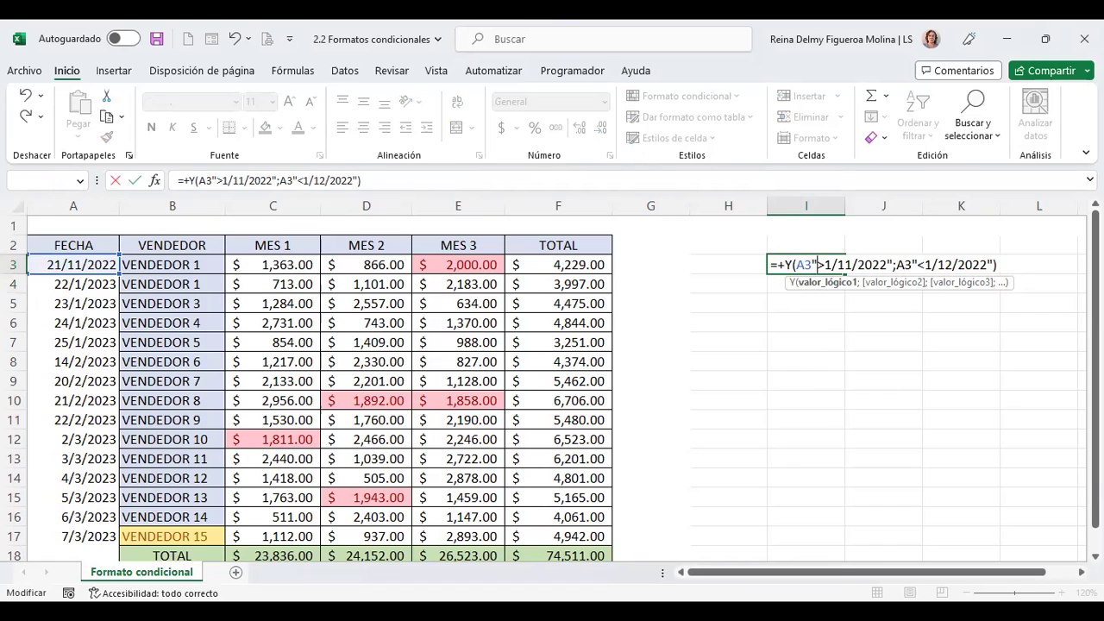
key(BackSpace)
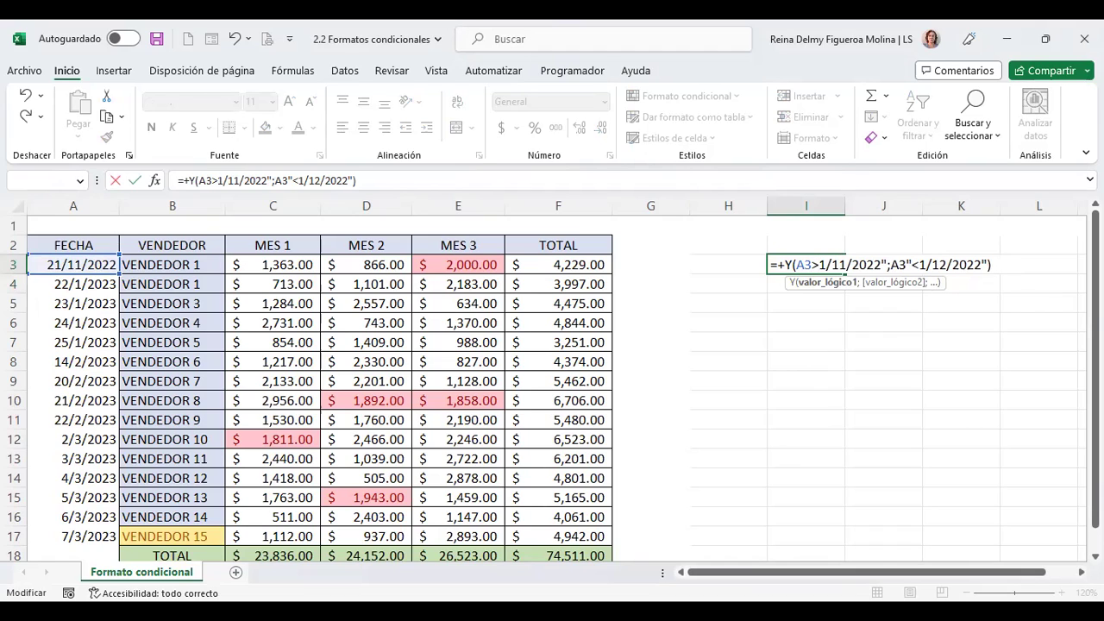
text(")
click(937, 264)
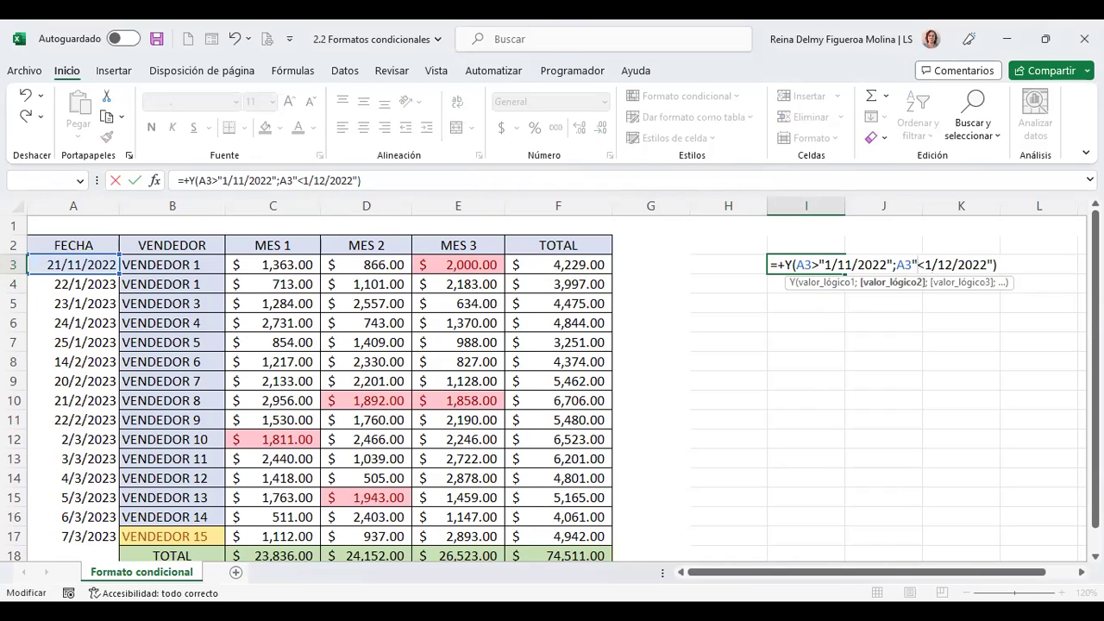
key(BackSpace)
click(920, 265)
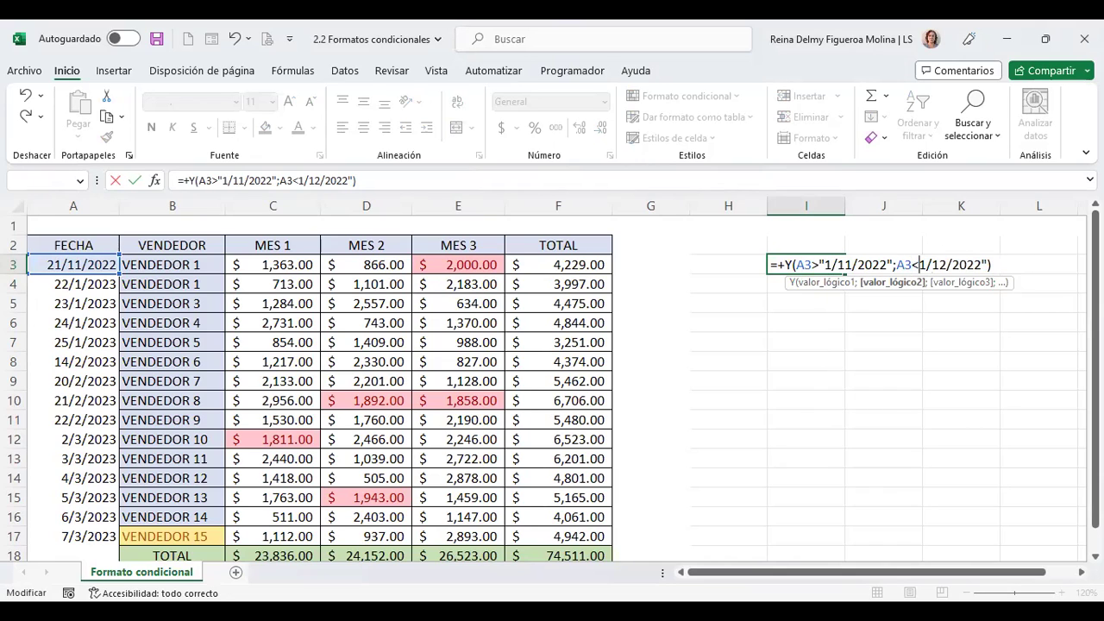
text(")
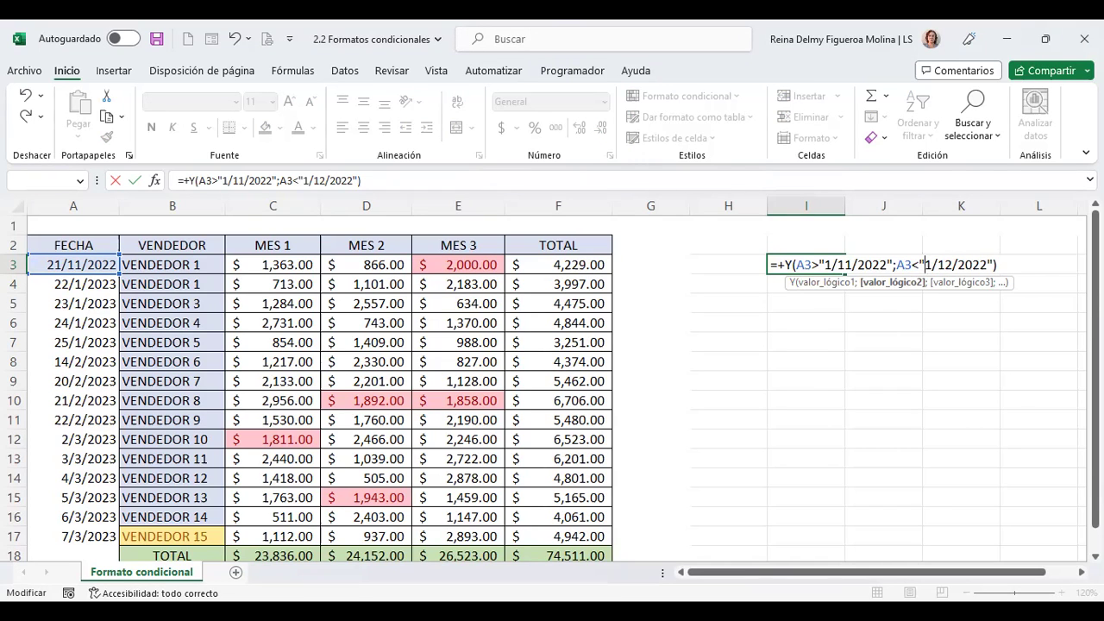
key(ctrl+Return)
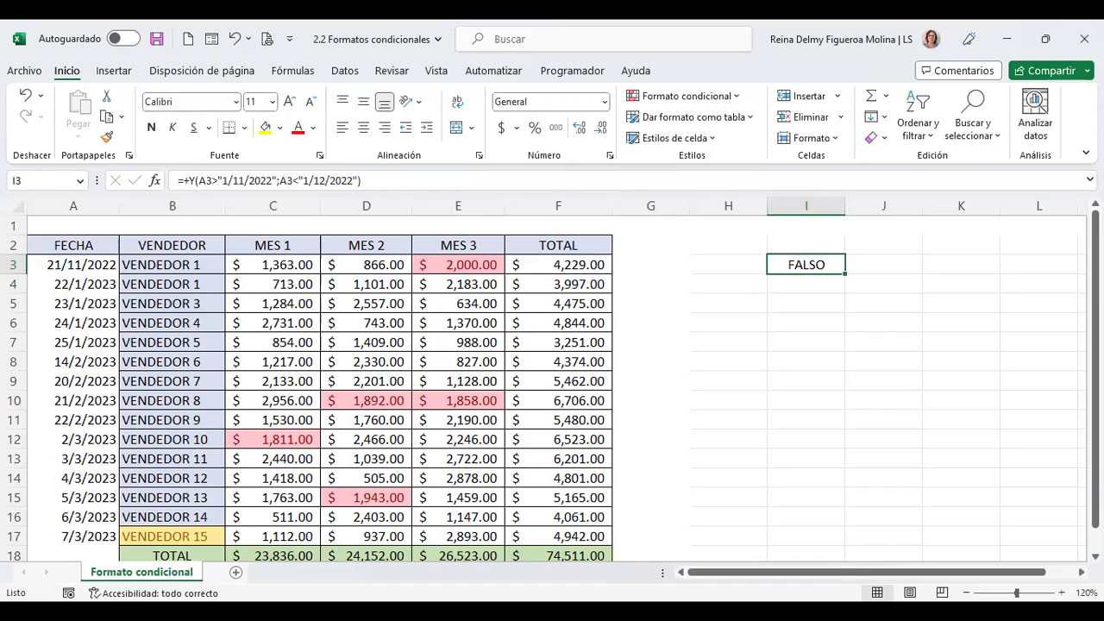
Step: Re-check the corrected I3 formula, which still returns FALSO
key(F2)
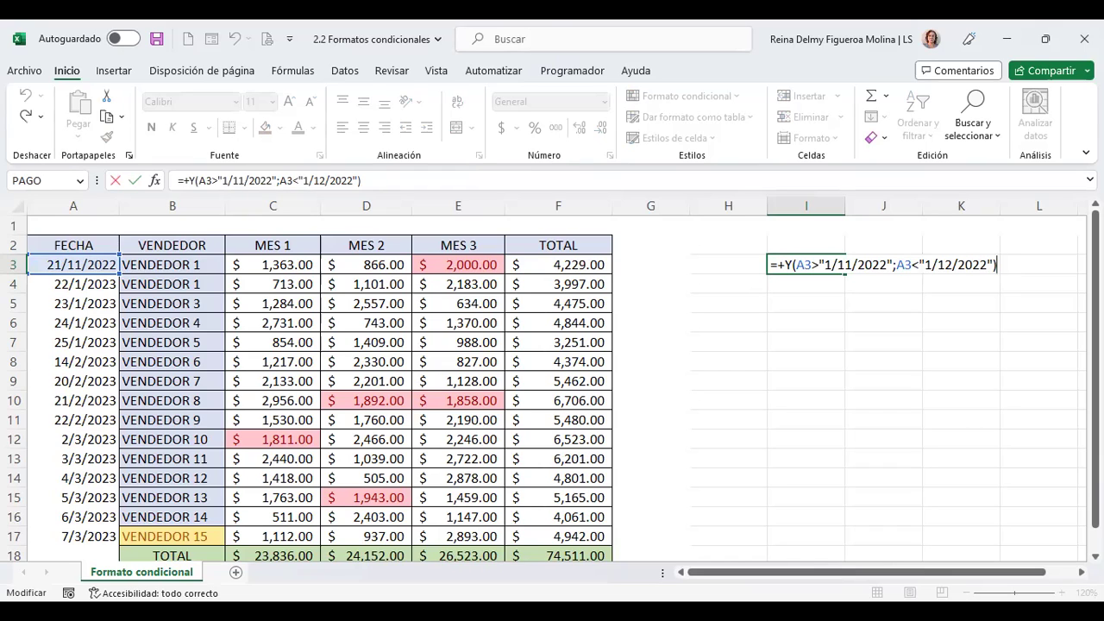
key(Return)
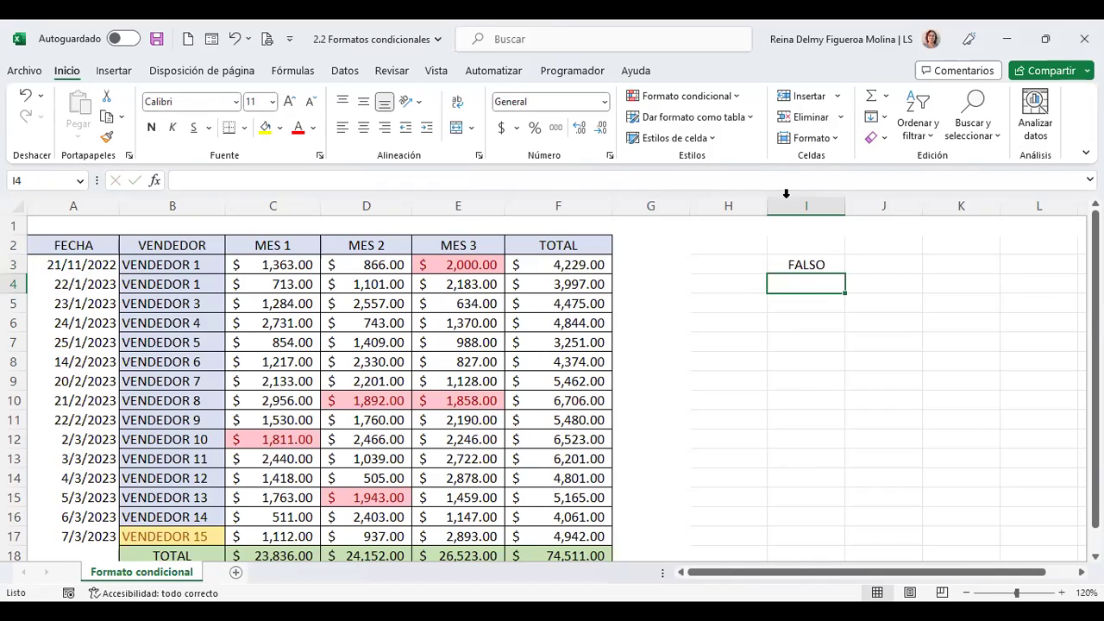
key(Up)
key(F2)
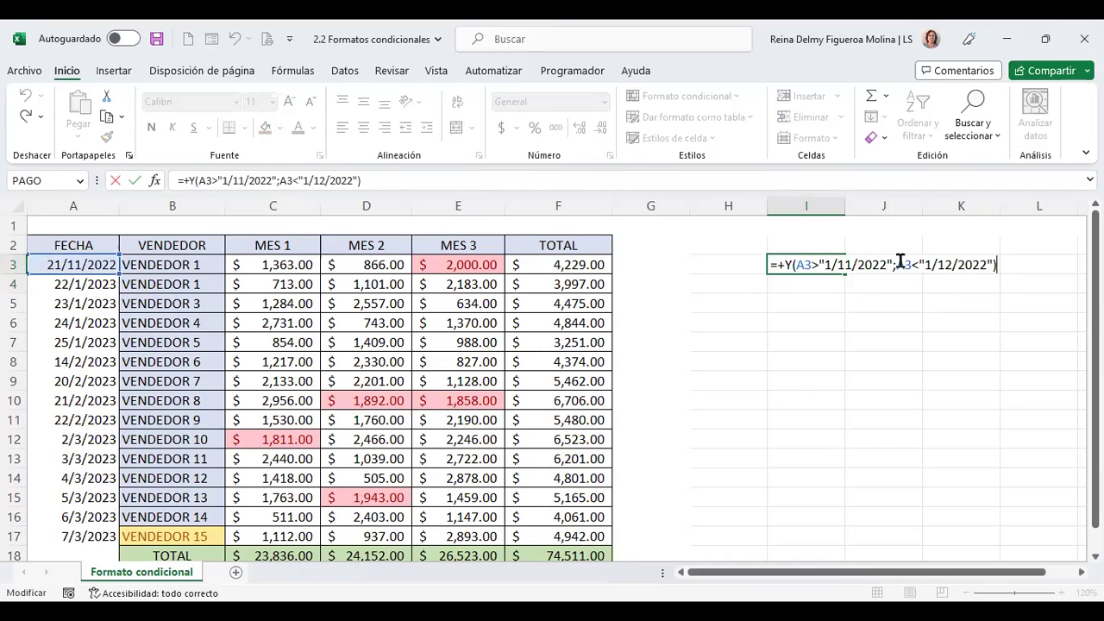
click(791, 261)
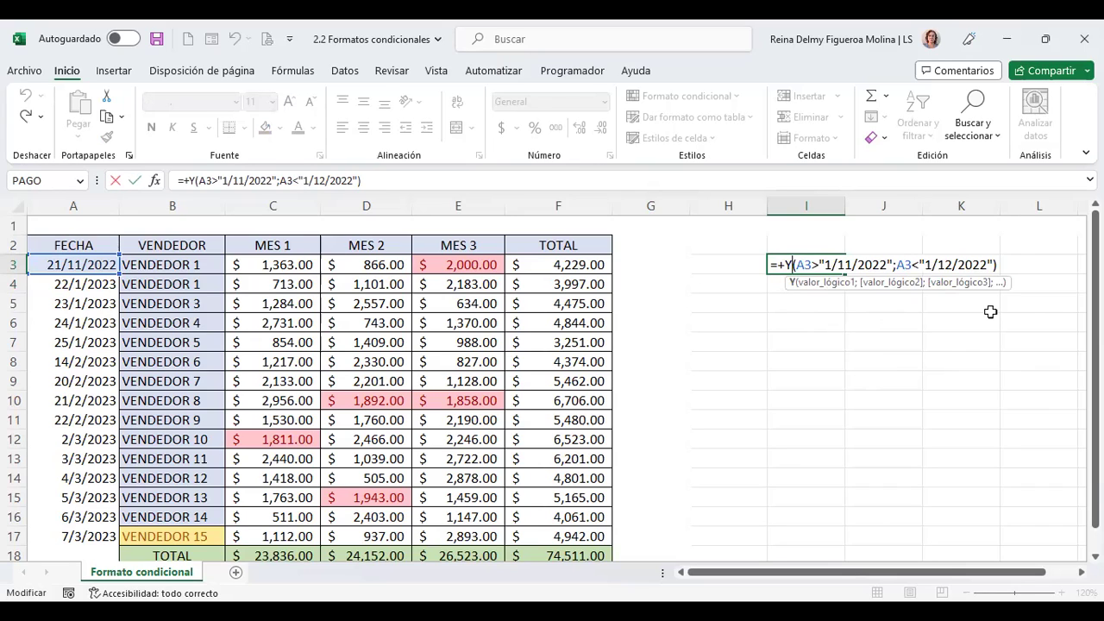
key(Return)
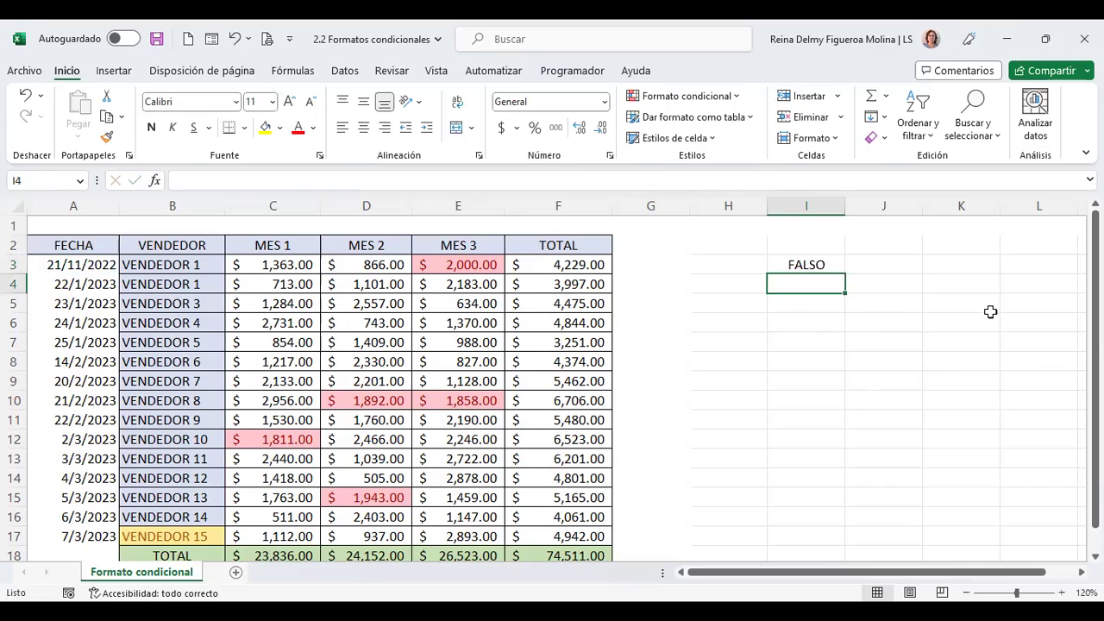
click(814, 267)
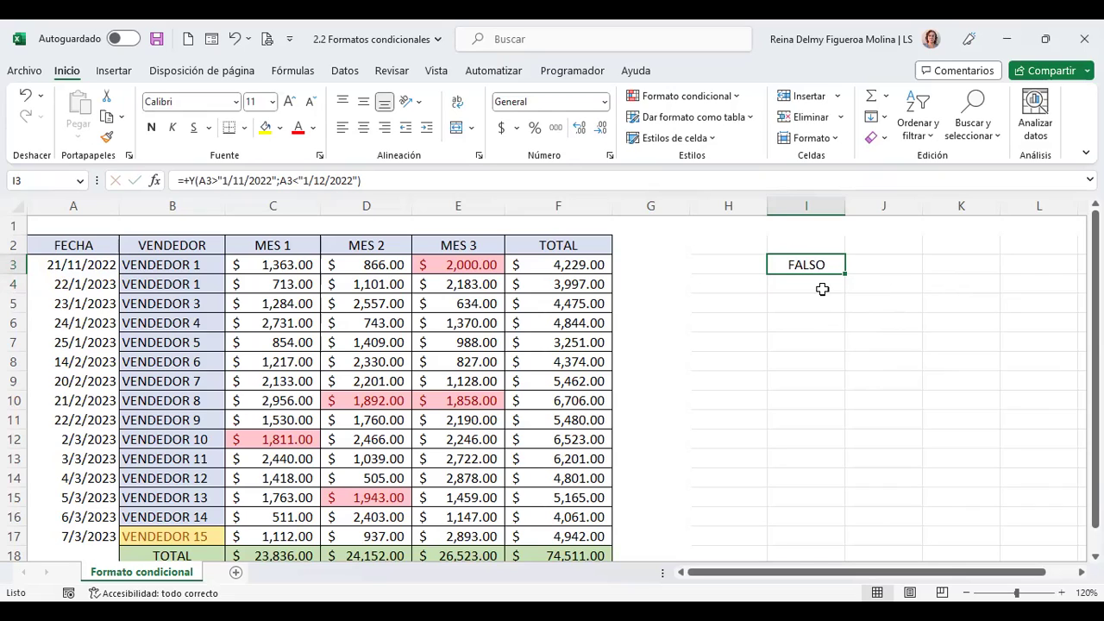
click(818, 275)
Step: Select the FECHA dates A3:A17, then the FECHA header A2
drag(82, 265, 77, 528)
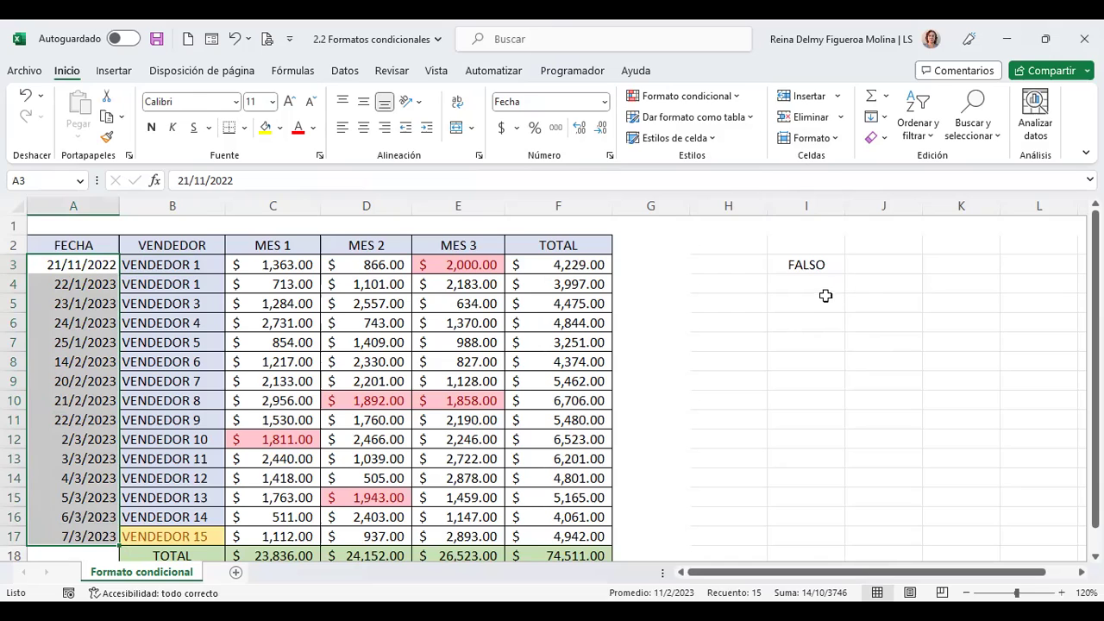
click(822, 284)
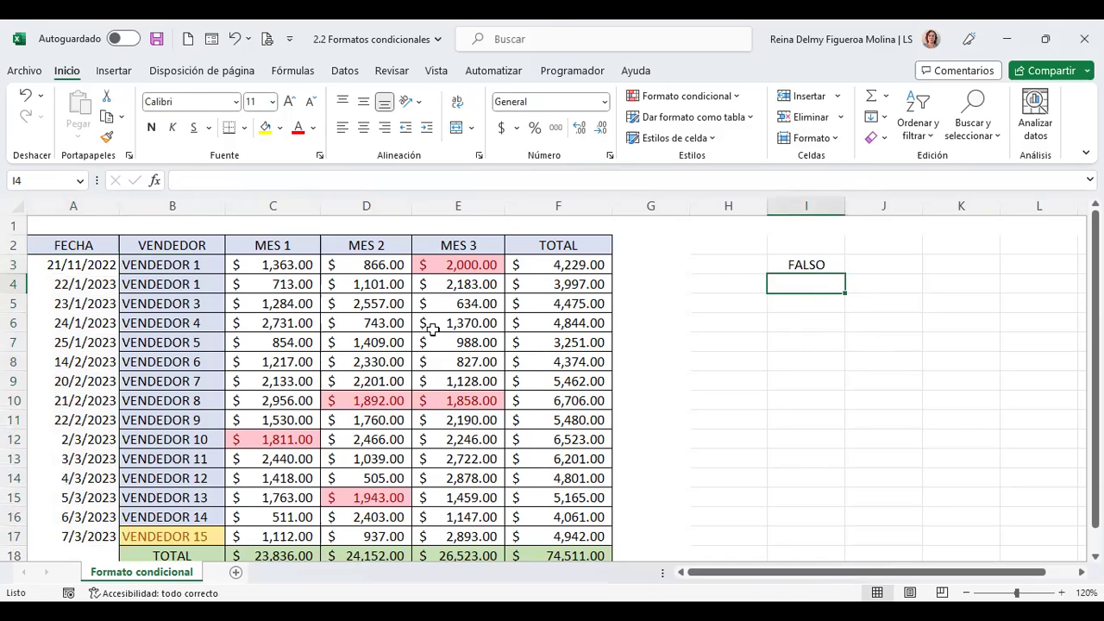
drag(74, 265, 65, 533)
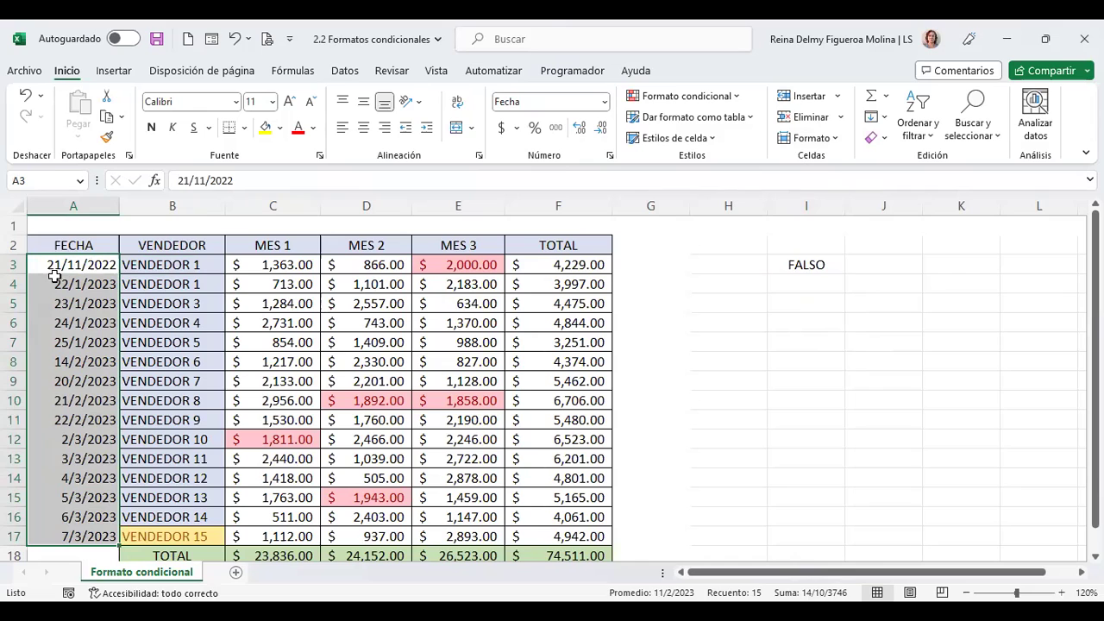
click(86, 245)
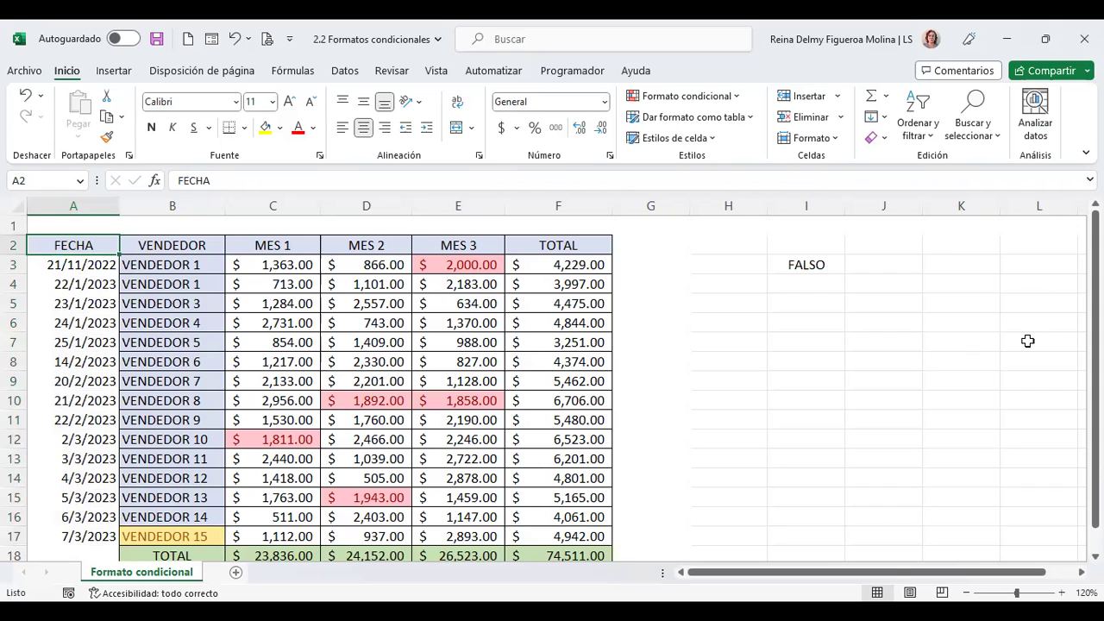
Step: Turn on header filters and bring up the FECHA column's Filtros de fecha choices
click(936, 140)
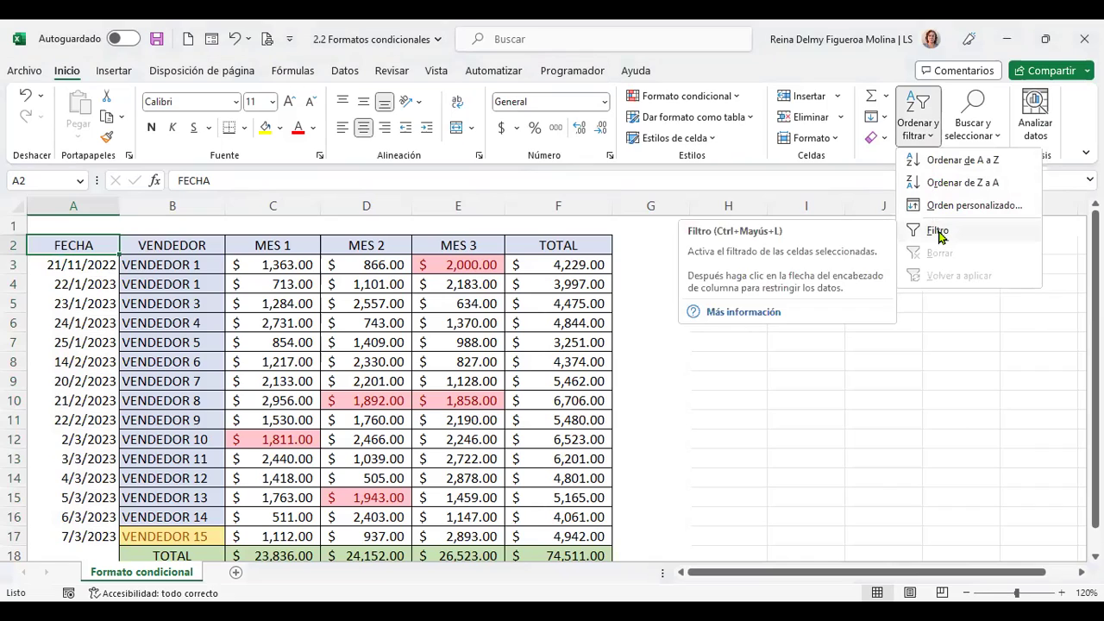
click(938, 231)
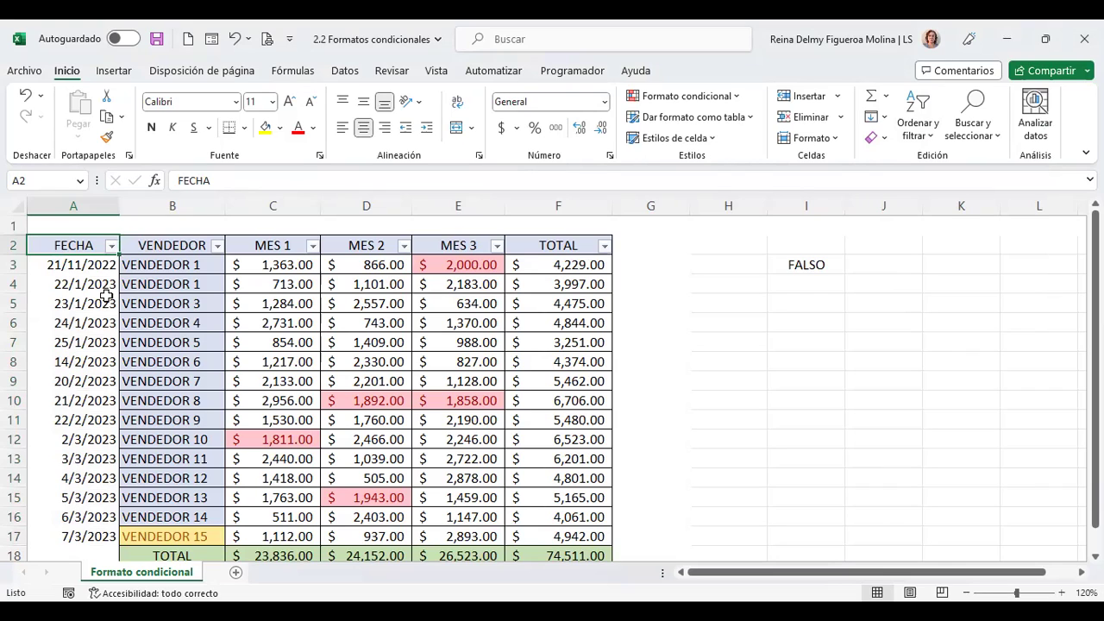
click(107, 245)
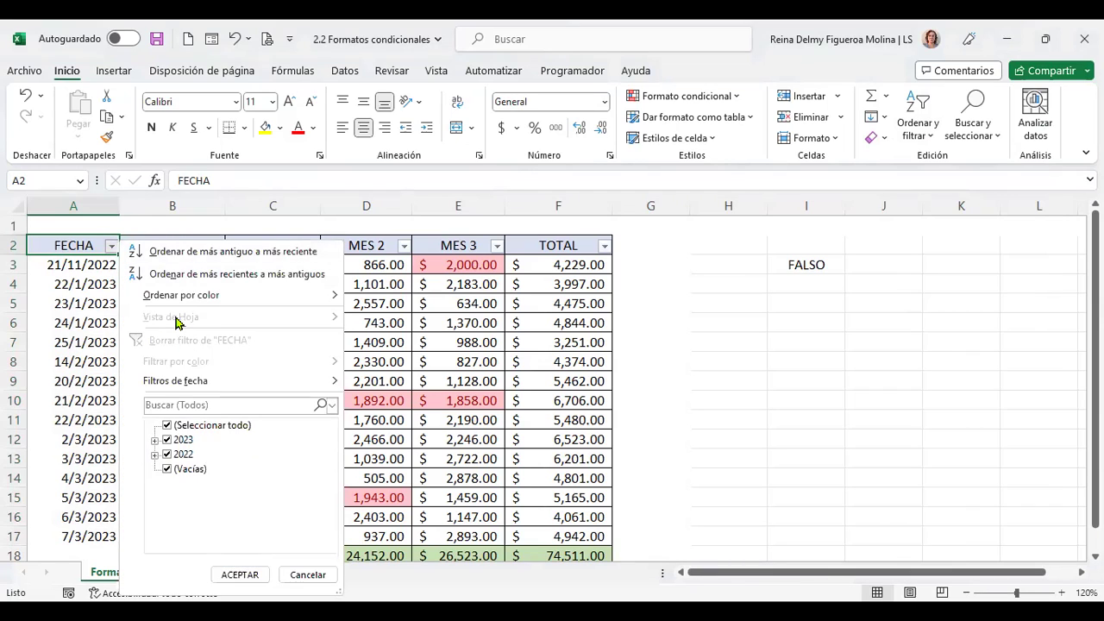
mouse_move(213, 387)
mouse_move(310, 382)
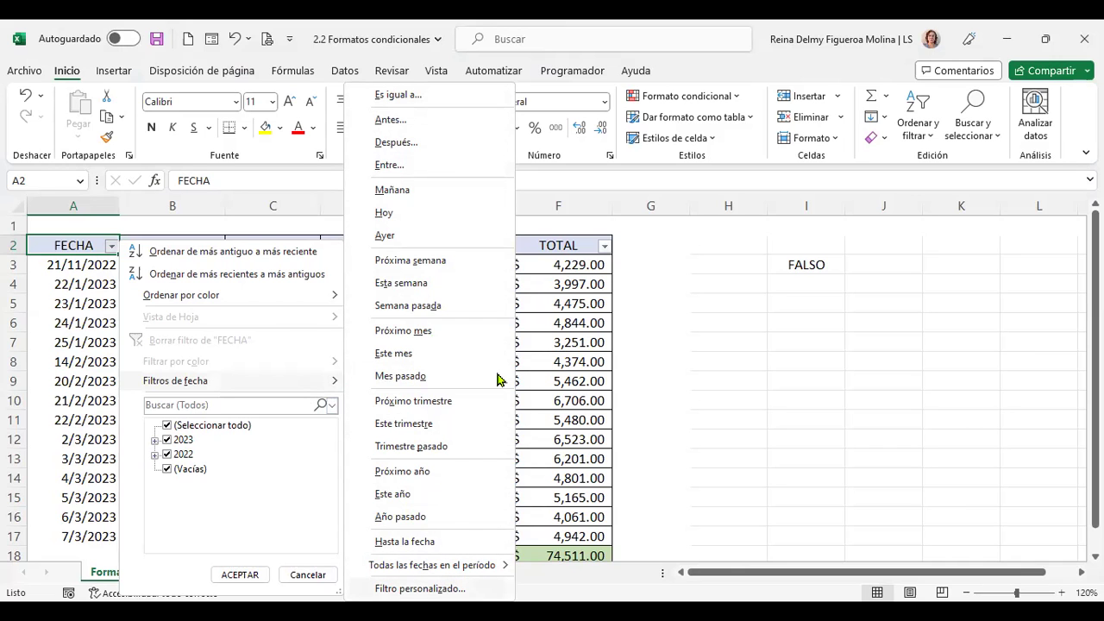
Step: Apply a custom FECHA filter: after 1/11/2022 and before 1/12/2022
click(399, 94)
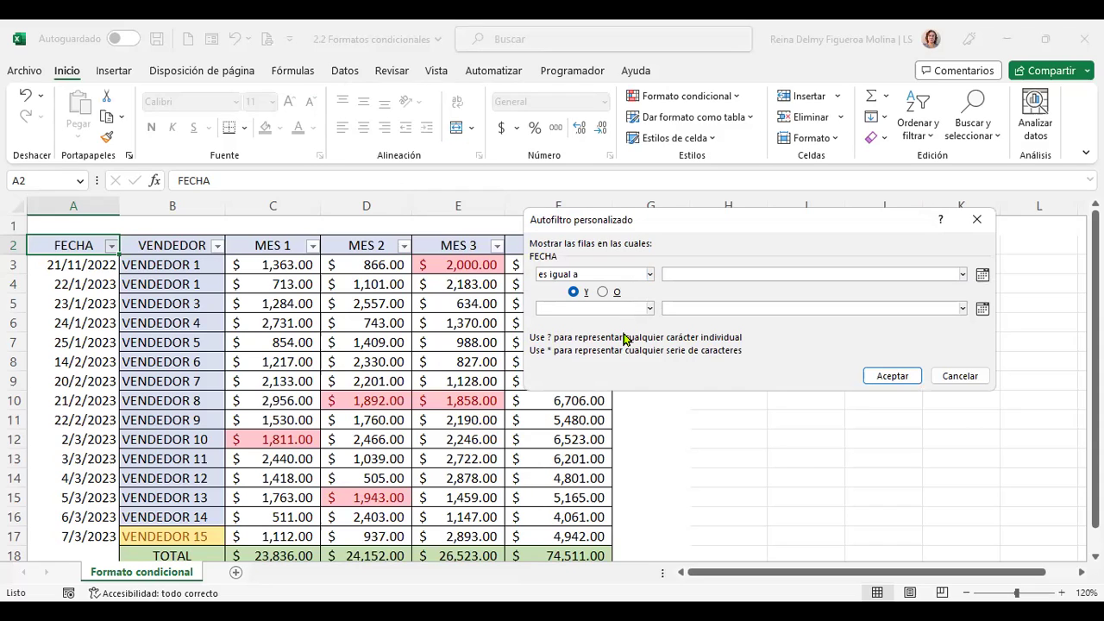
key(Down)
key(Down)
key(Tab)
text(1/11/2022)
click(595, 308)
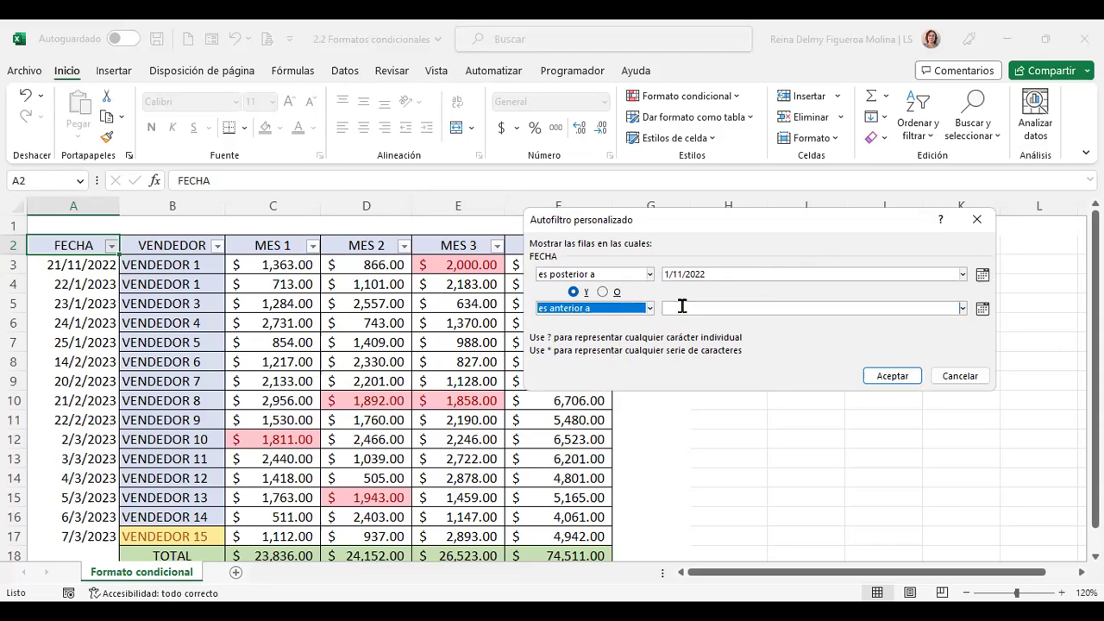
click(680, 308)
text(1/12/2022)
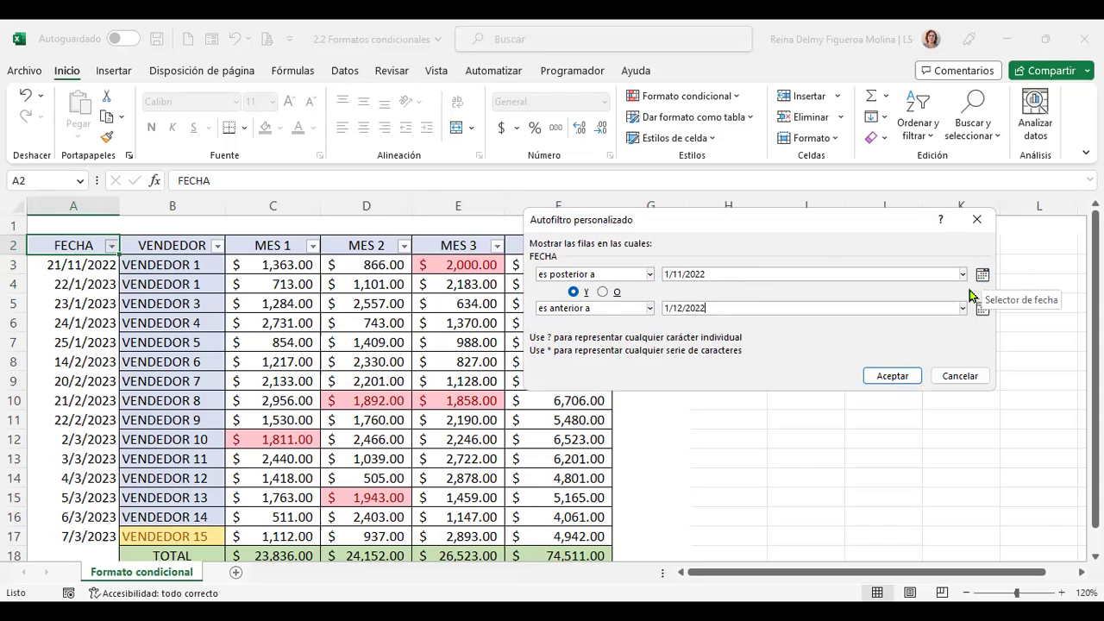
click(888, 377)
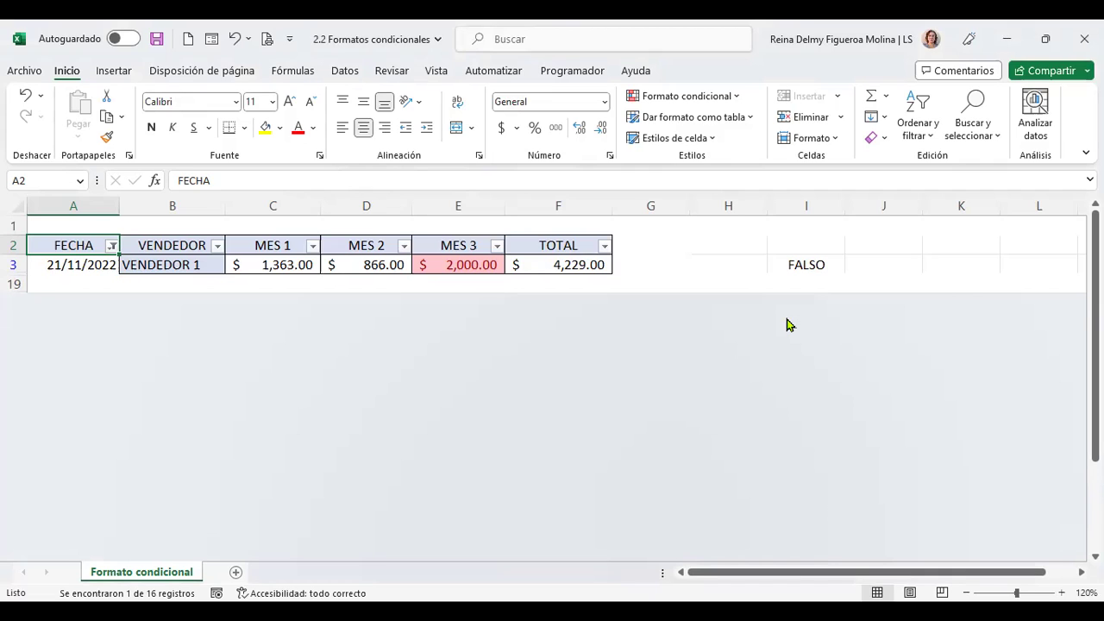
Step: Undo the date filter to restore all 15 rows, check I3, and select A3:A17
click(25, 99)
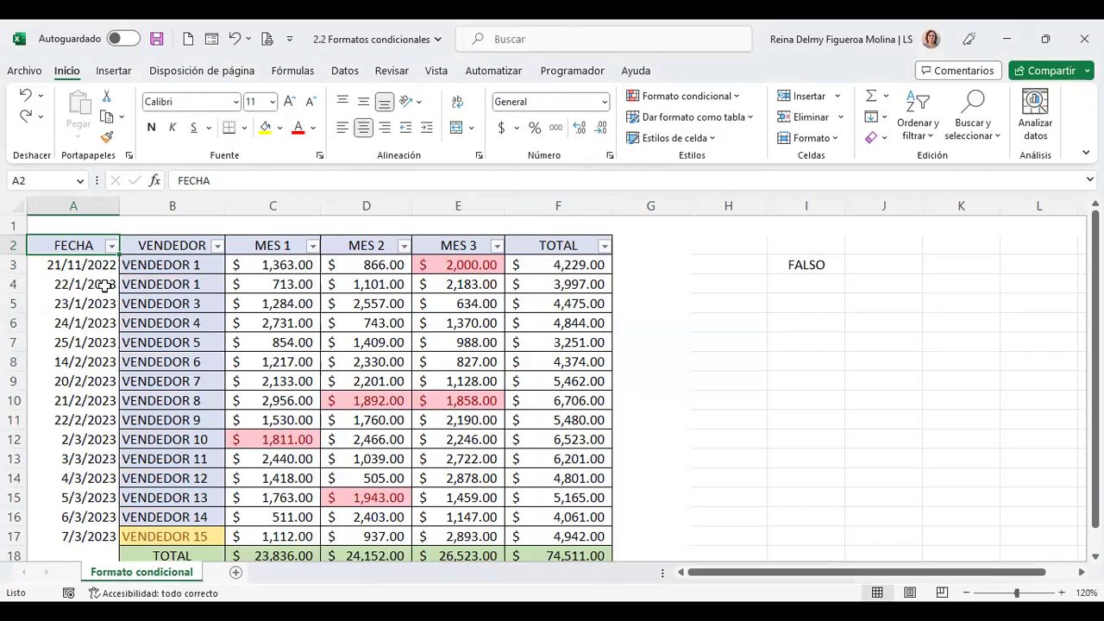
click(815, 264)
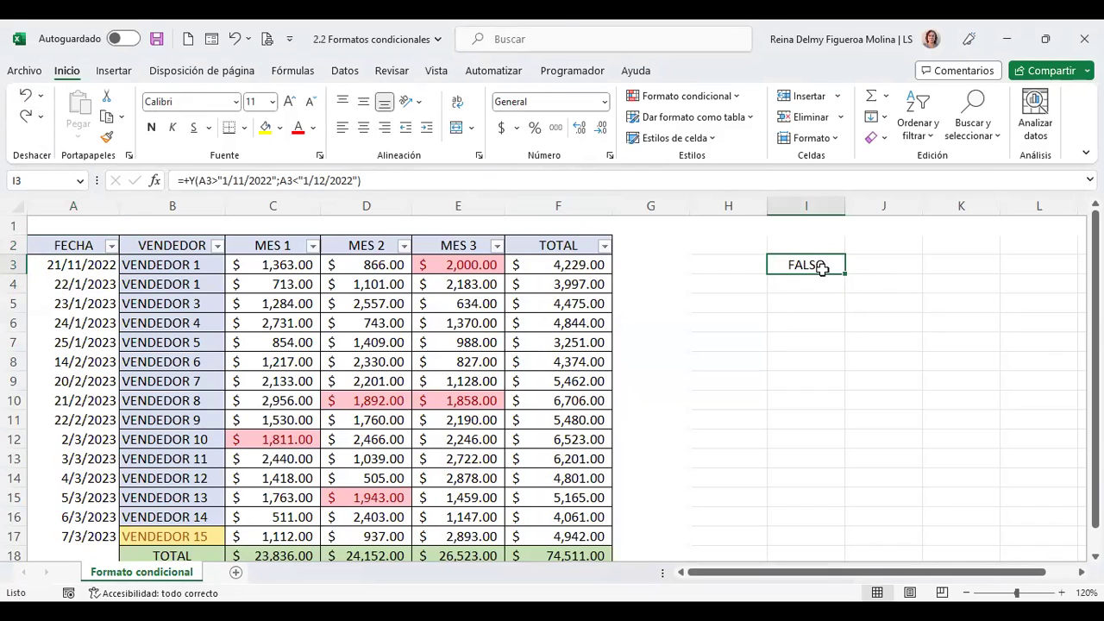
drag(80, 265, 69, 533)
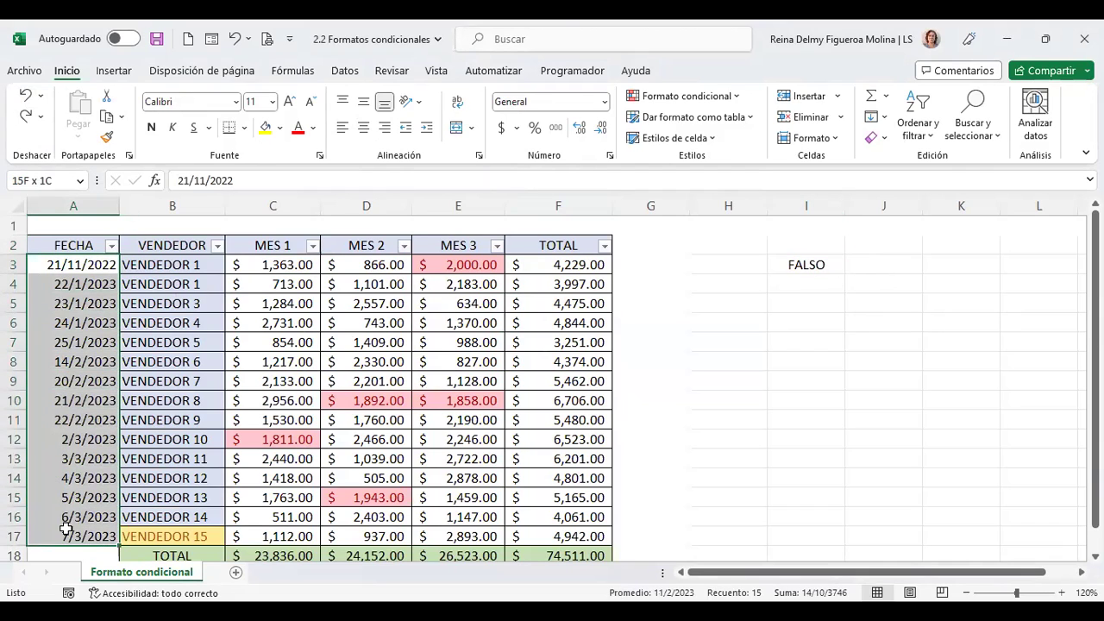
Step: Look over the Formato condicional options without choosing, then select MES 1 values C3:C17
click(738, 99)
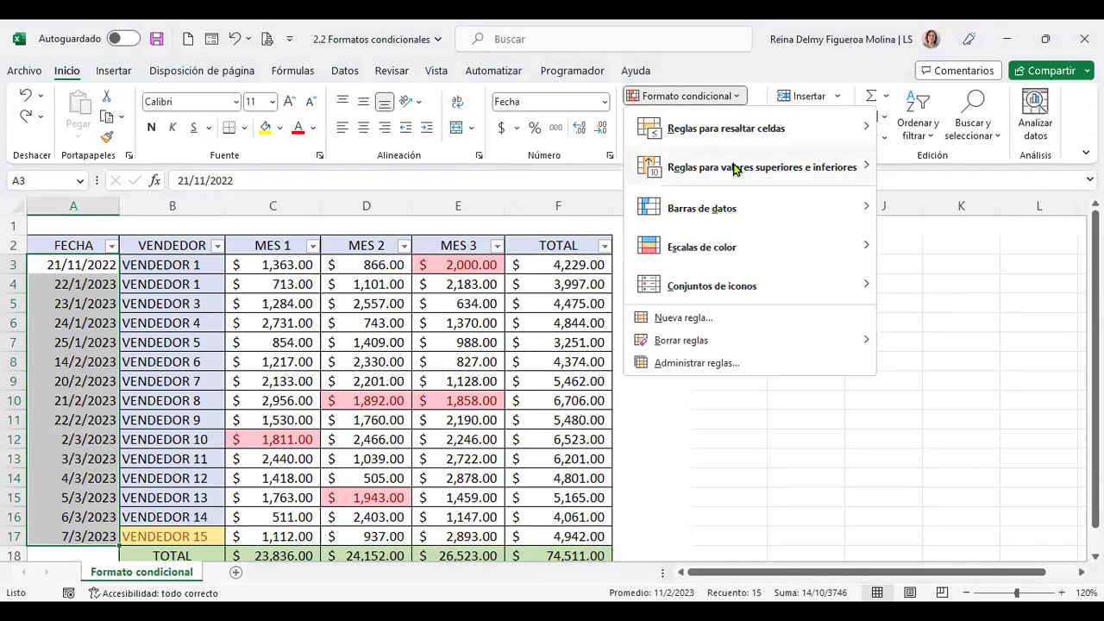
mouse_move(752, 171)
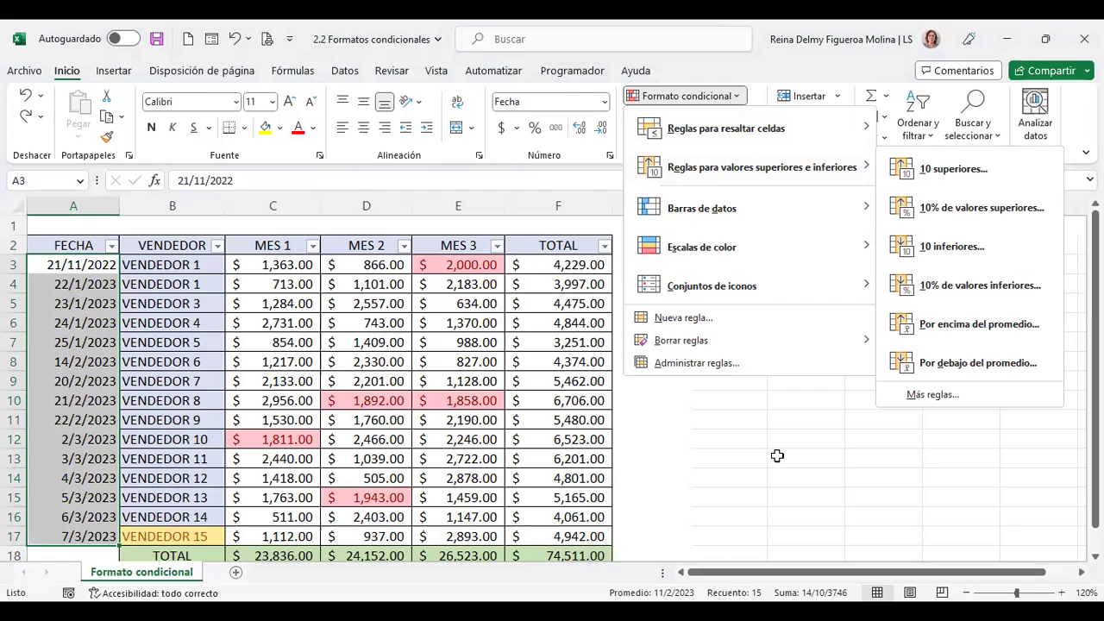
click(247, 455)
drag(288, 263, 275, 532)
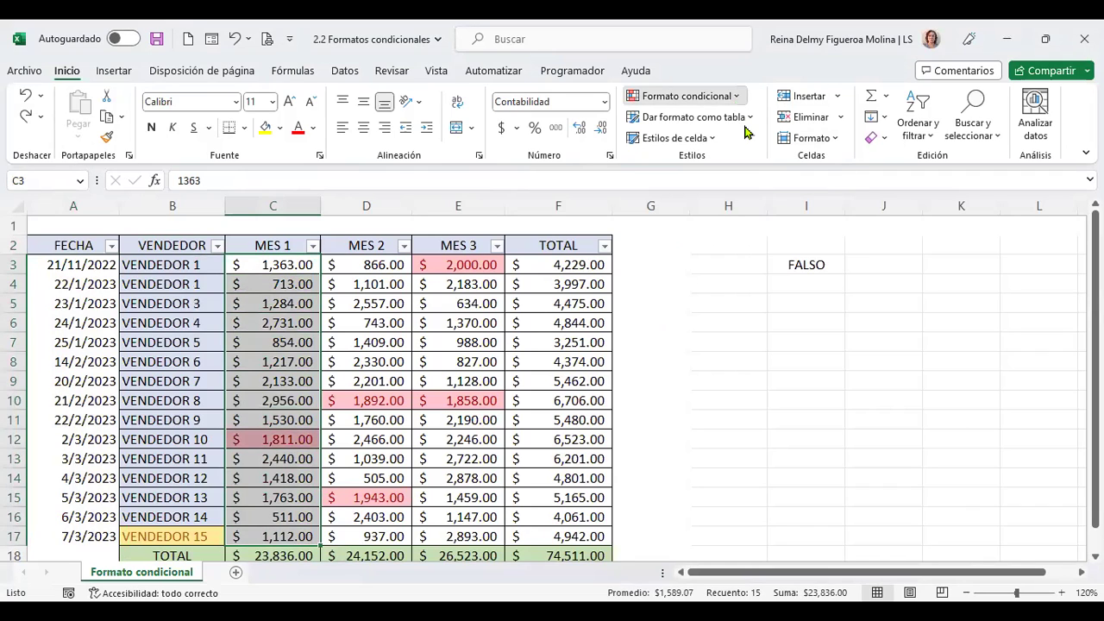
key(alt+o)
key(l)
mouse_move(745, 131)
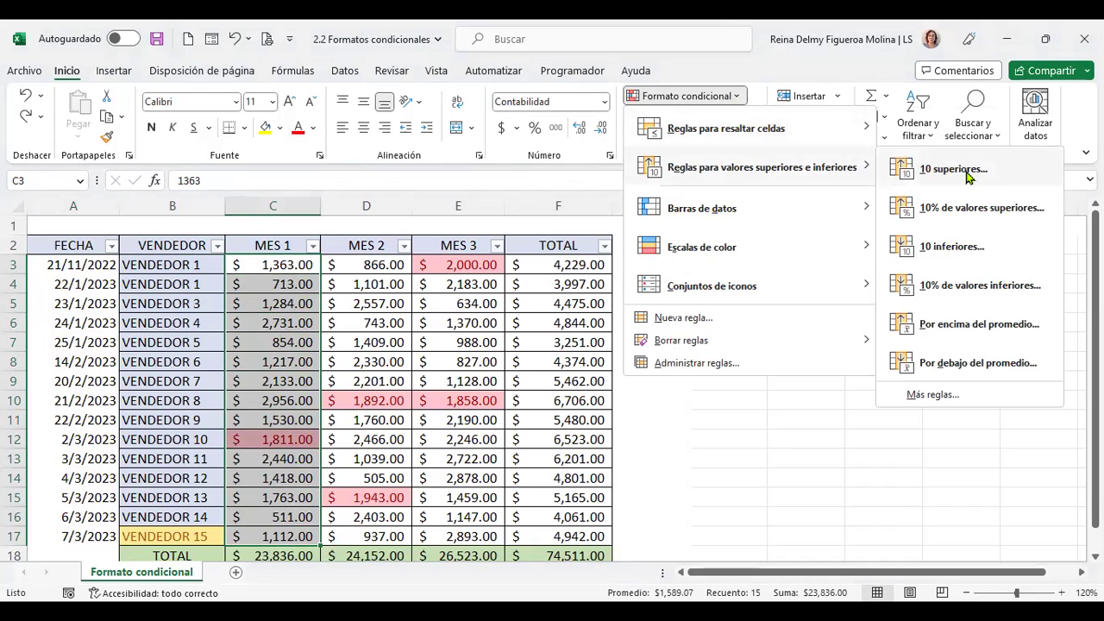
click(966, 173)
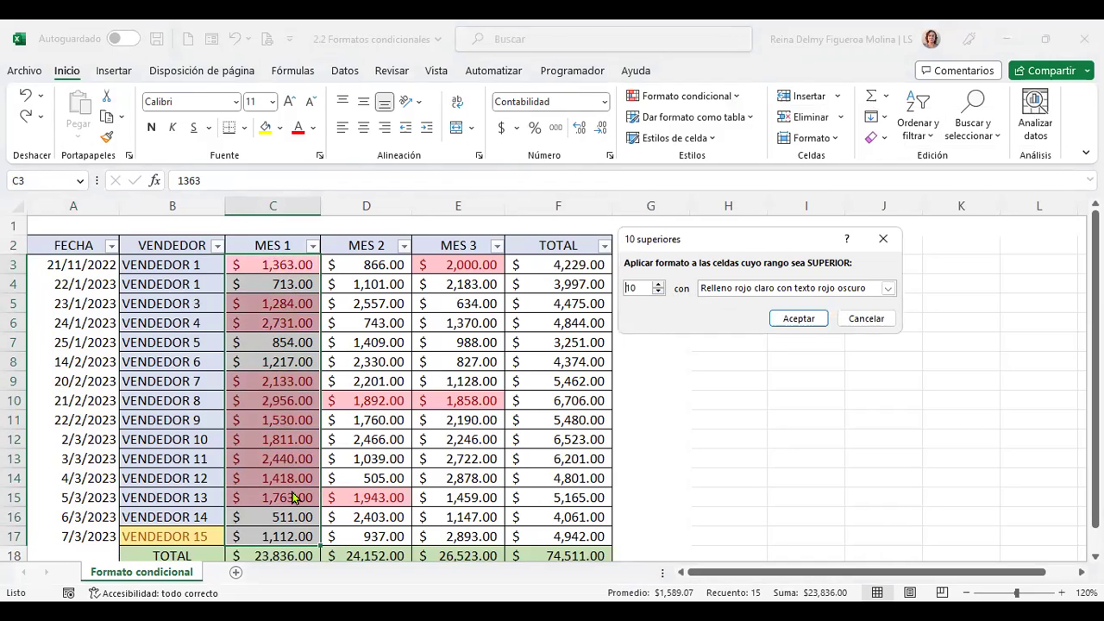
drag(642, 288, 554, 284)
text(5)
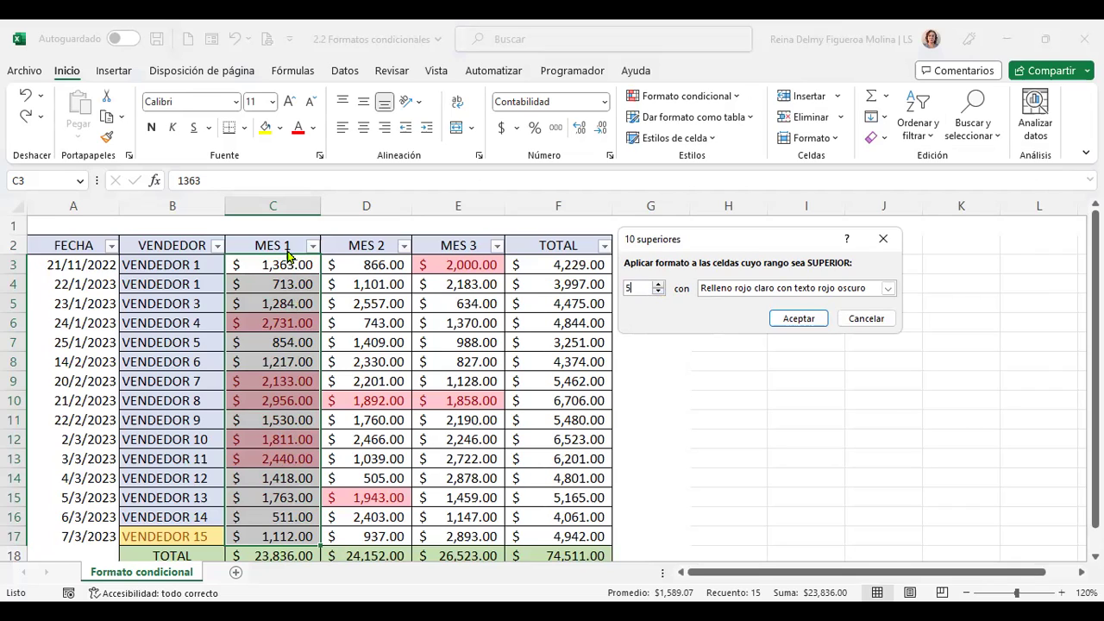
double_click(630, 290)
text(3)
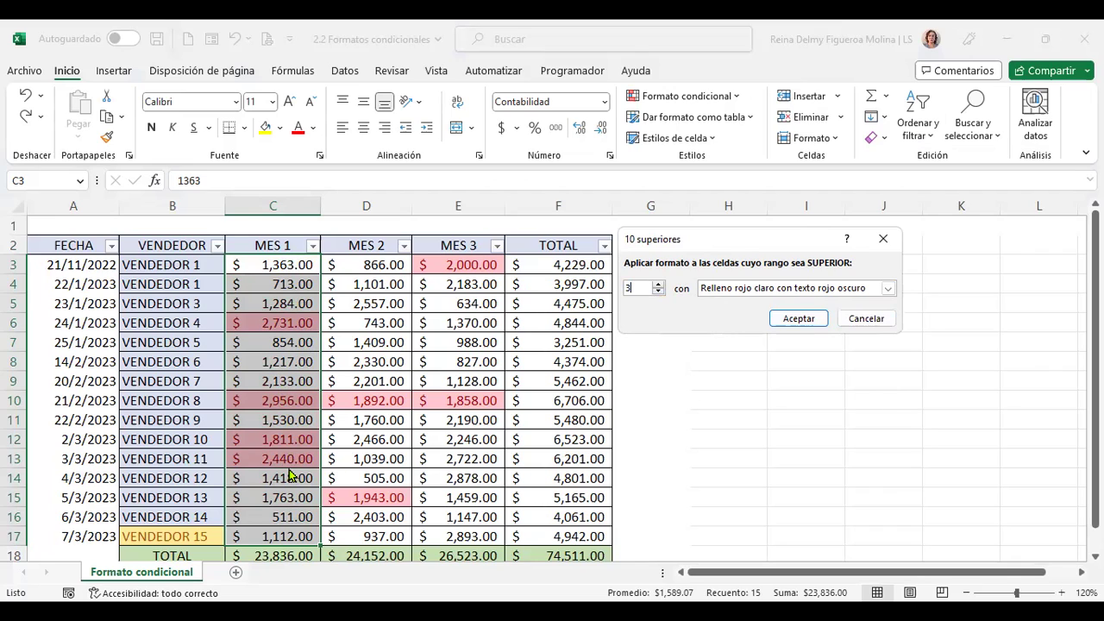
click(887, 288)
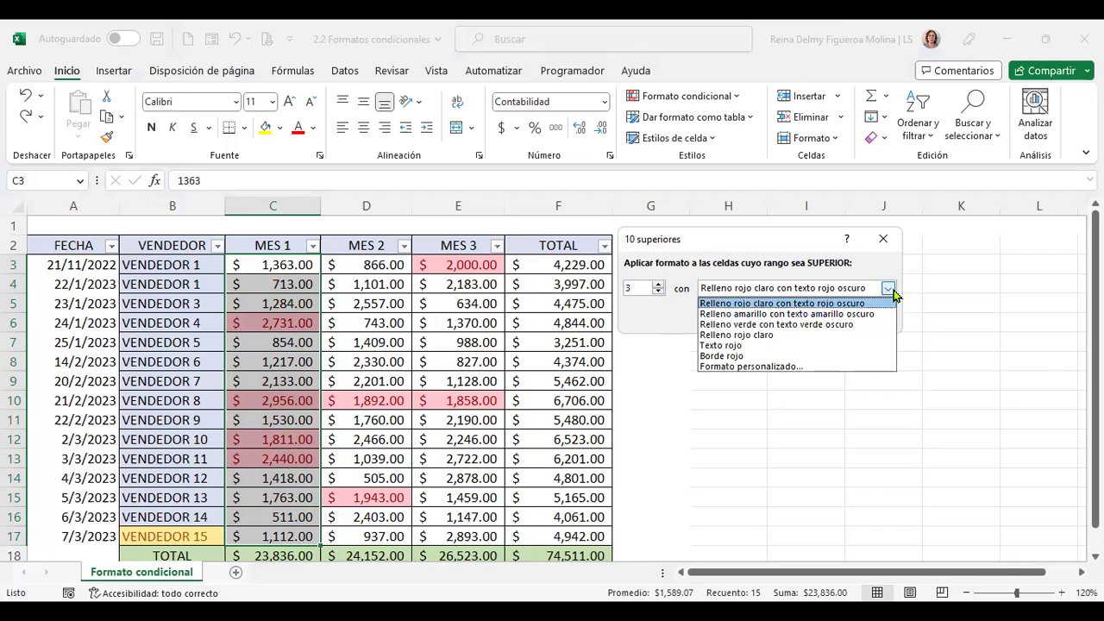
click(807, 326)
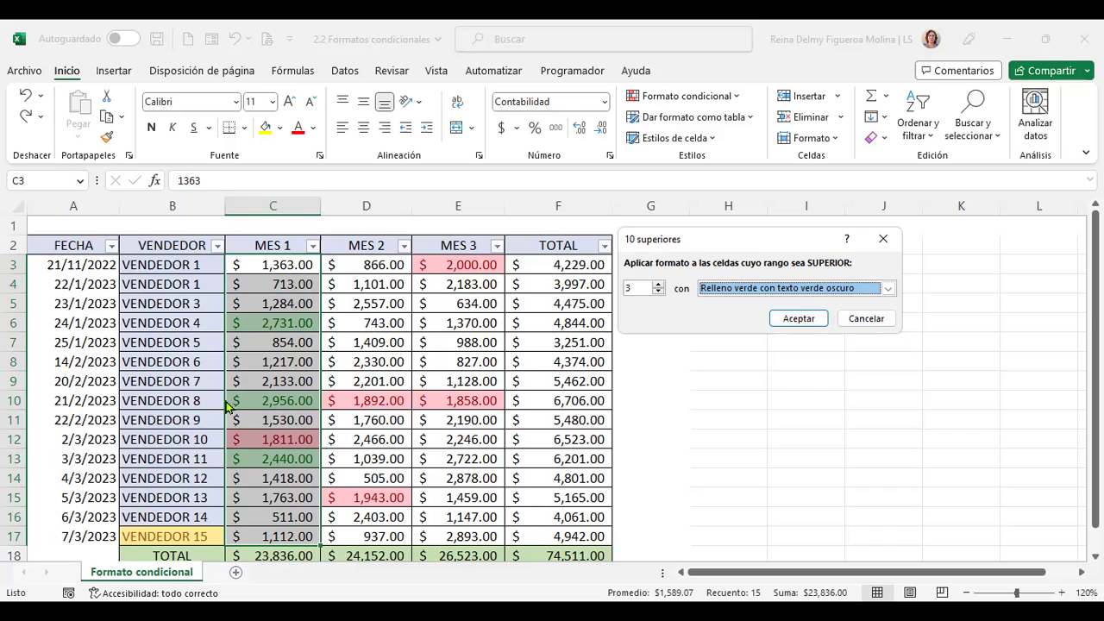
click(878, 321)
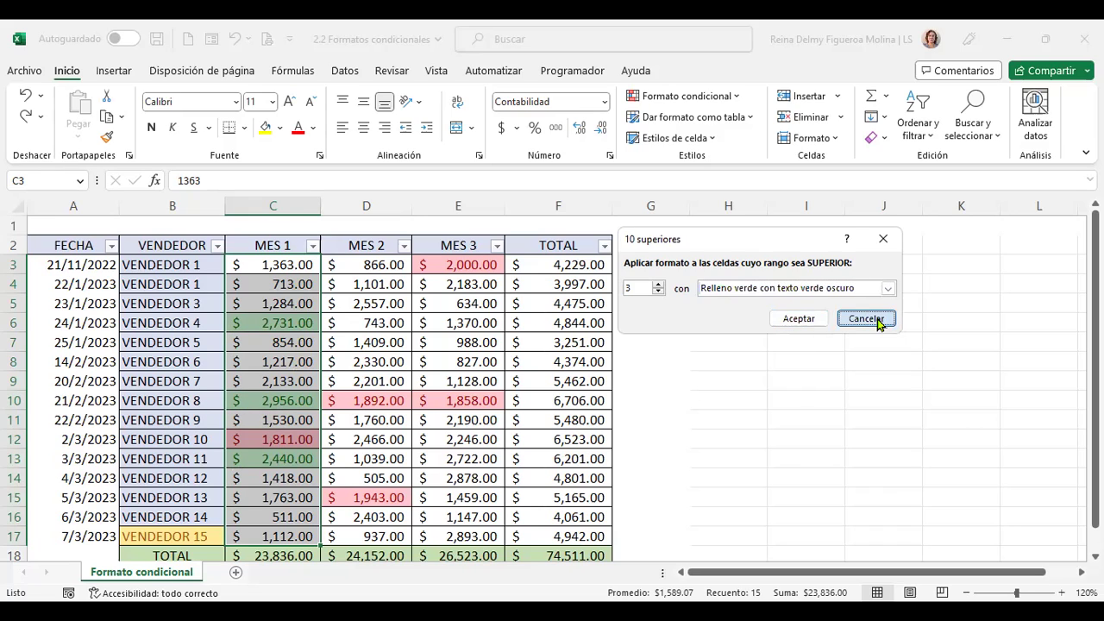
Step: Try a top 10% light red fill rule on MES 1, cancel it, and revisit top/bottom rules
click(726, 99)
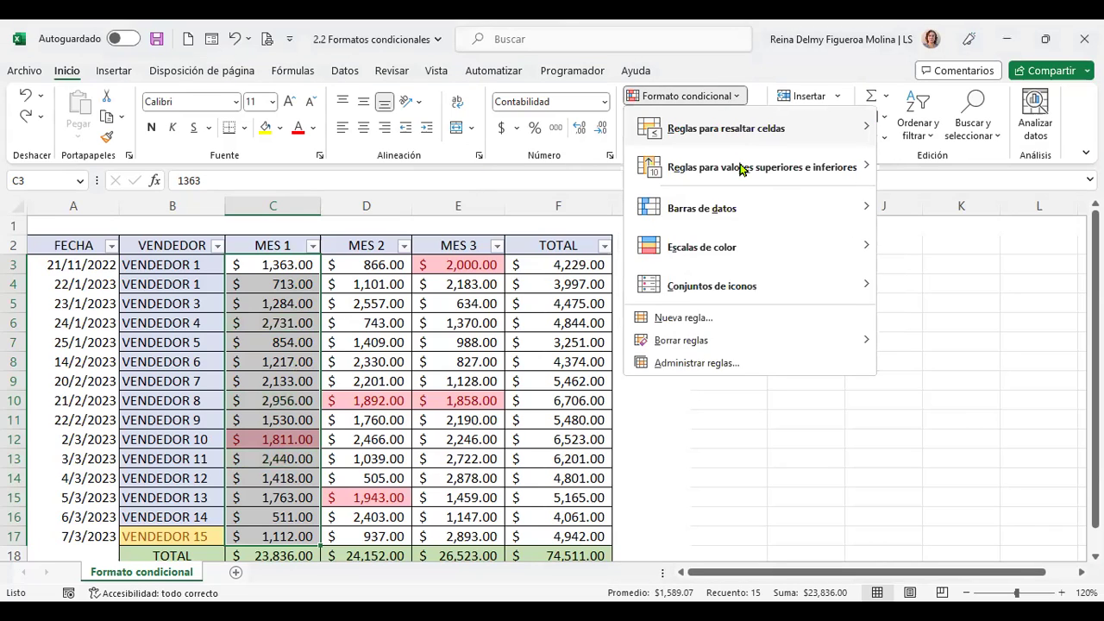
mouse_move(854, 167)
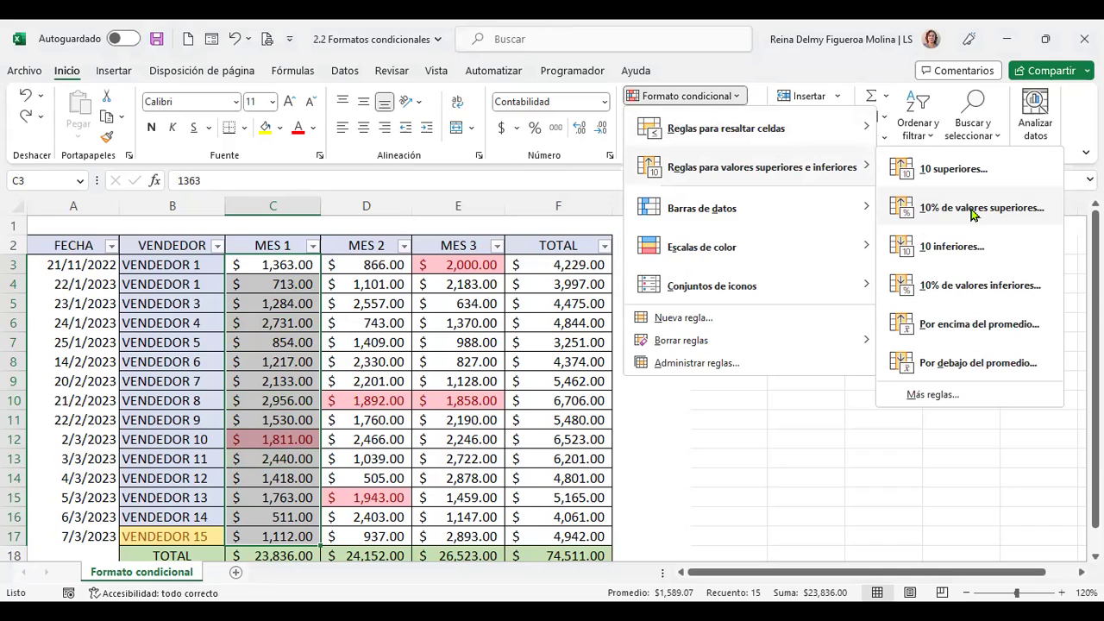
click(946, 205)
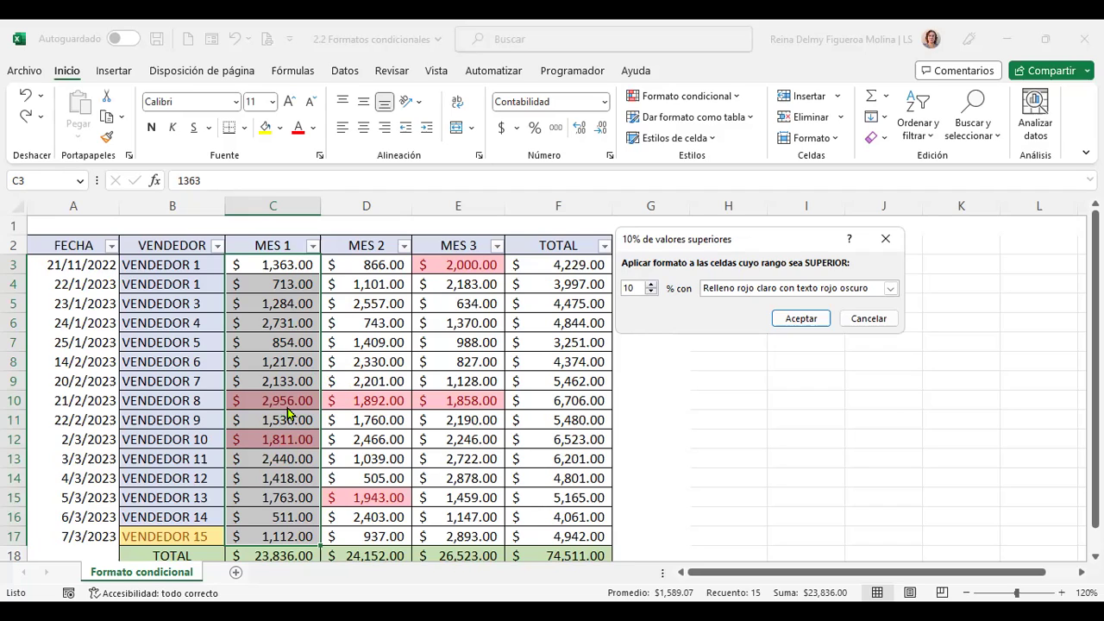
click(890, 290)
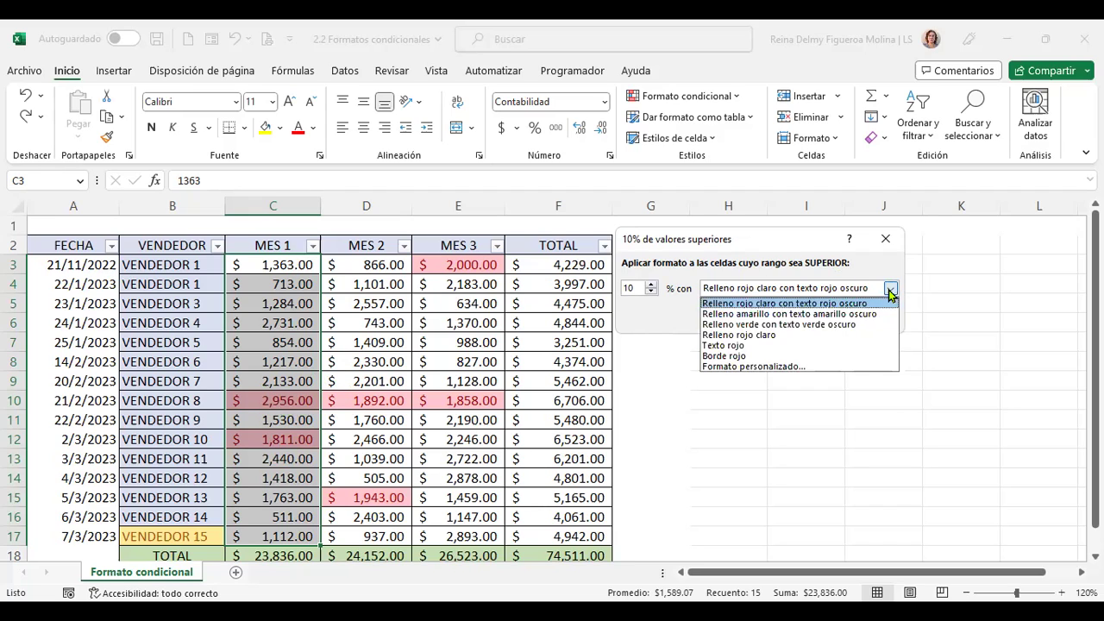
click(774, 343)
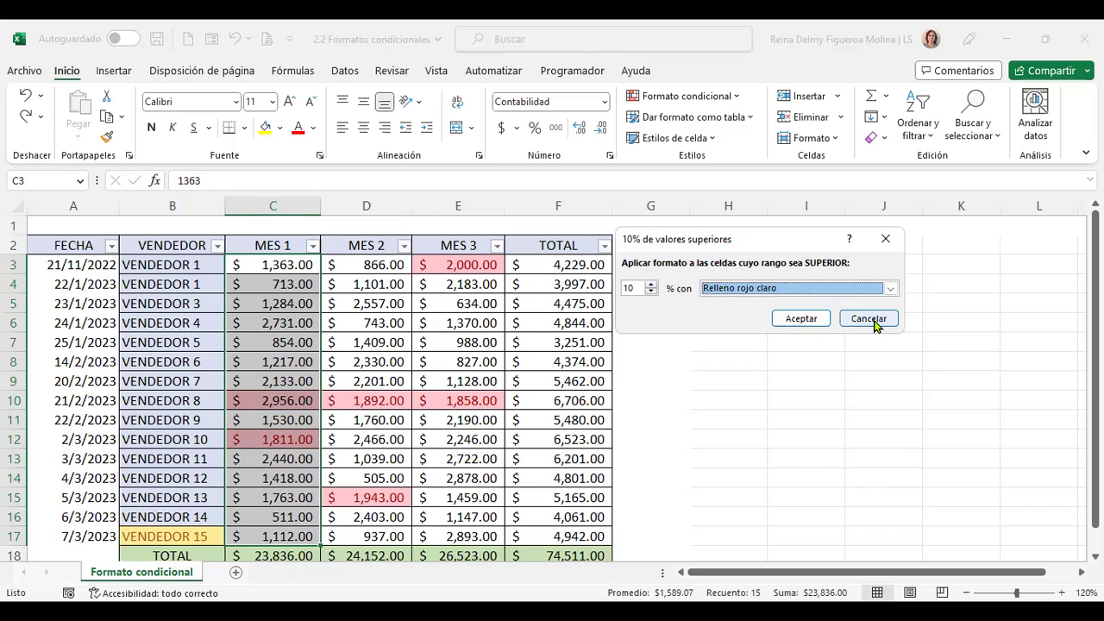
click(867, 318)
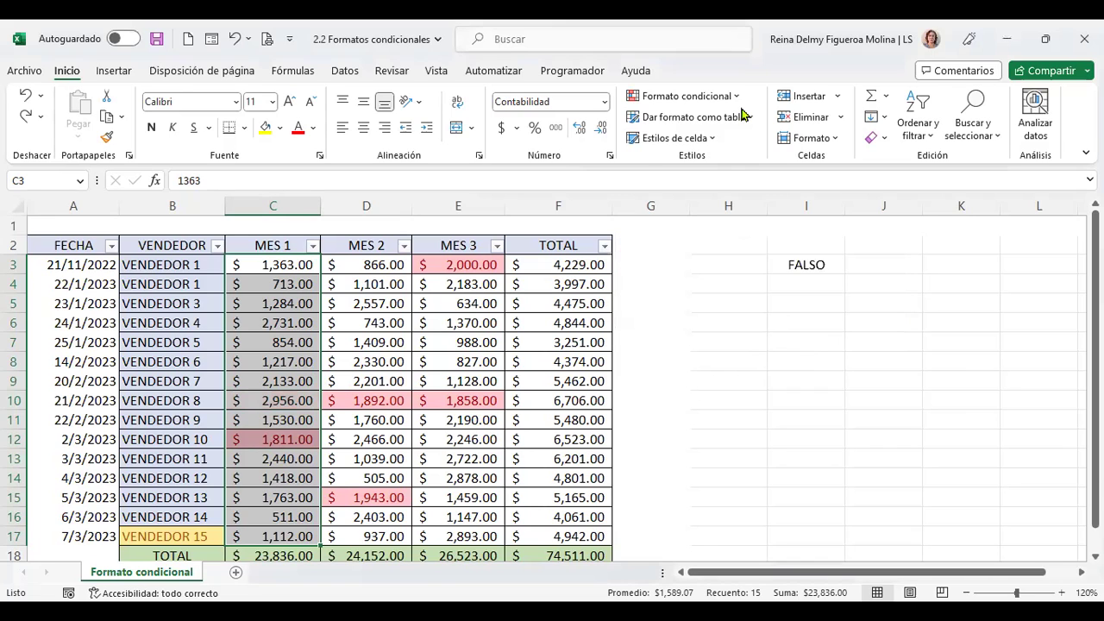
click(735, 99)
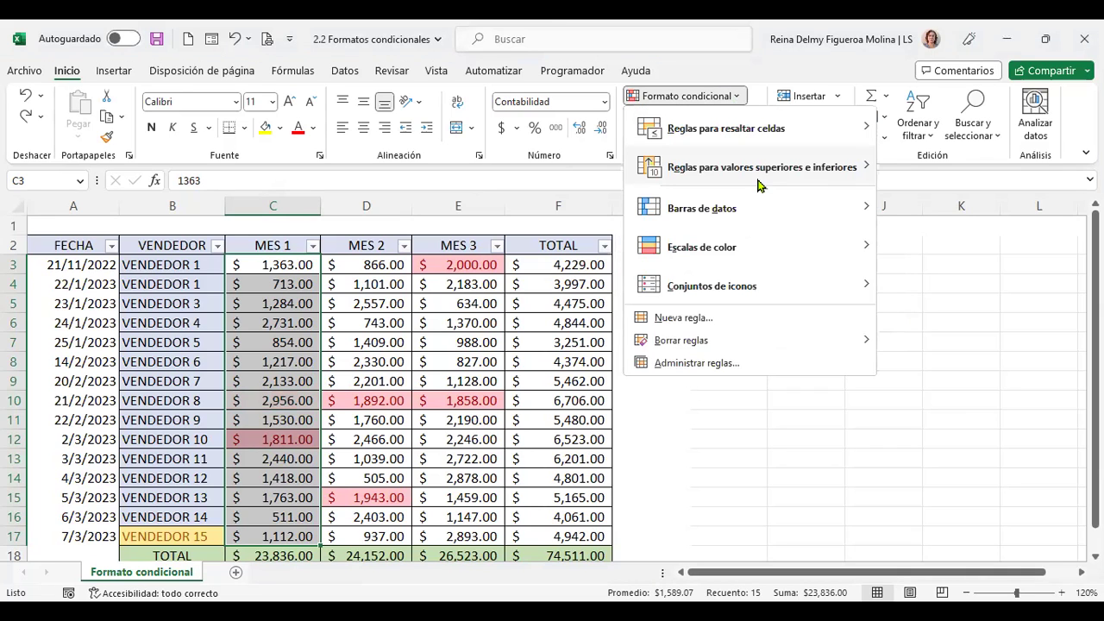
mouse_move(759, 184)
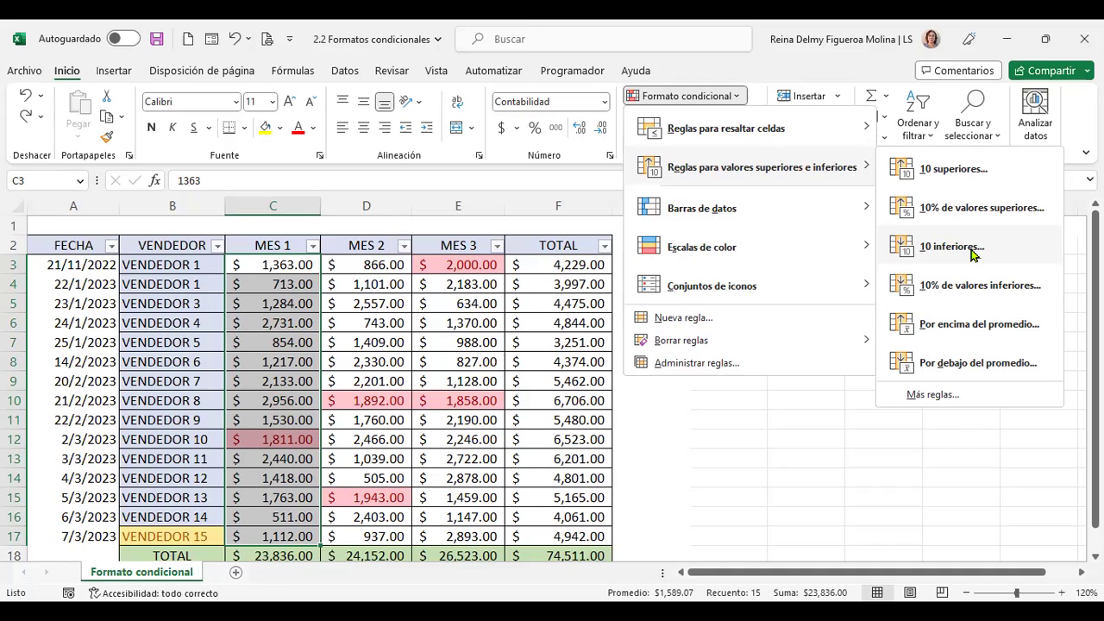
click(973, 252)
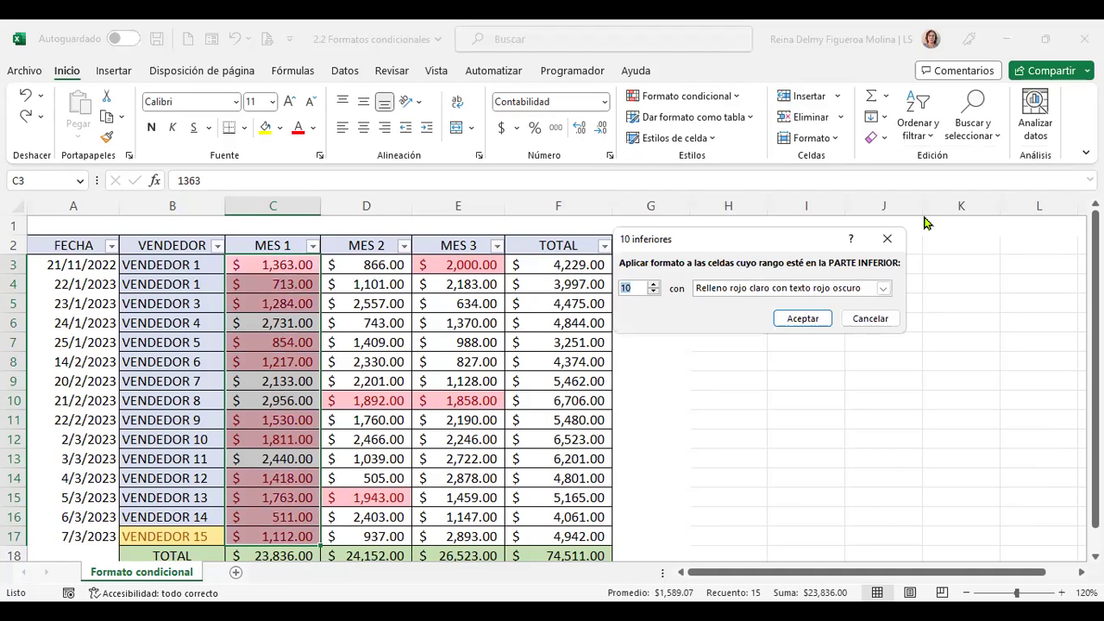
text(2)
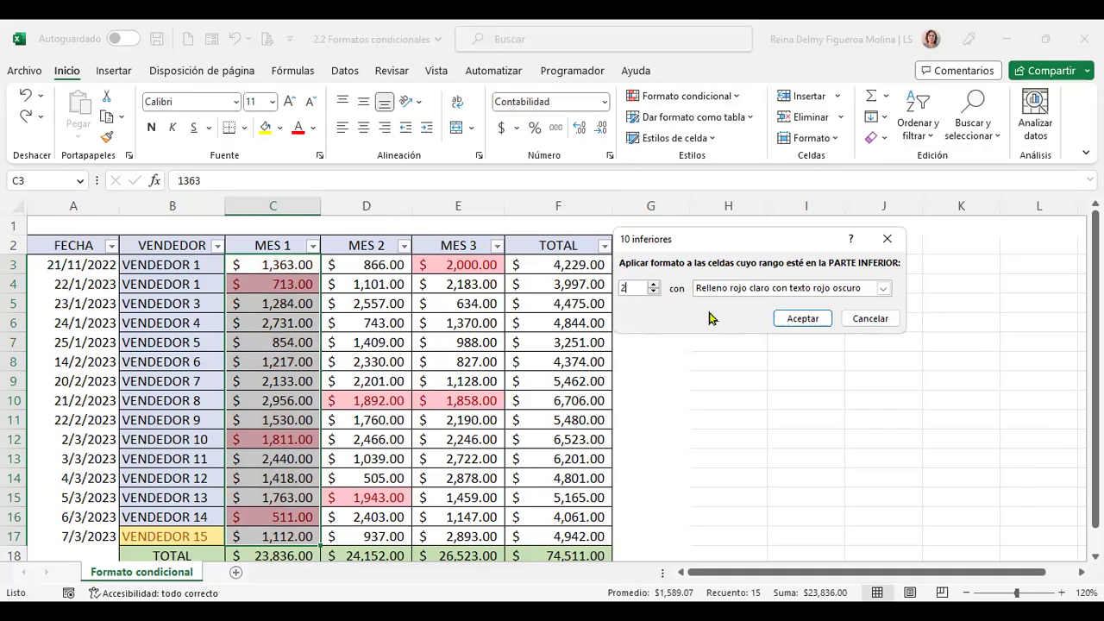
click(882, 289)
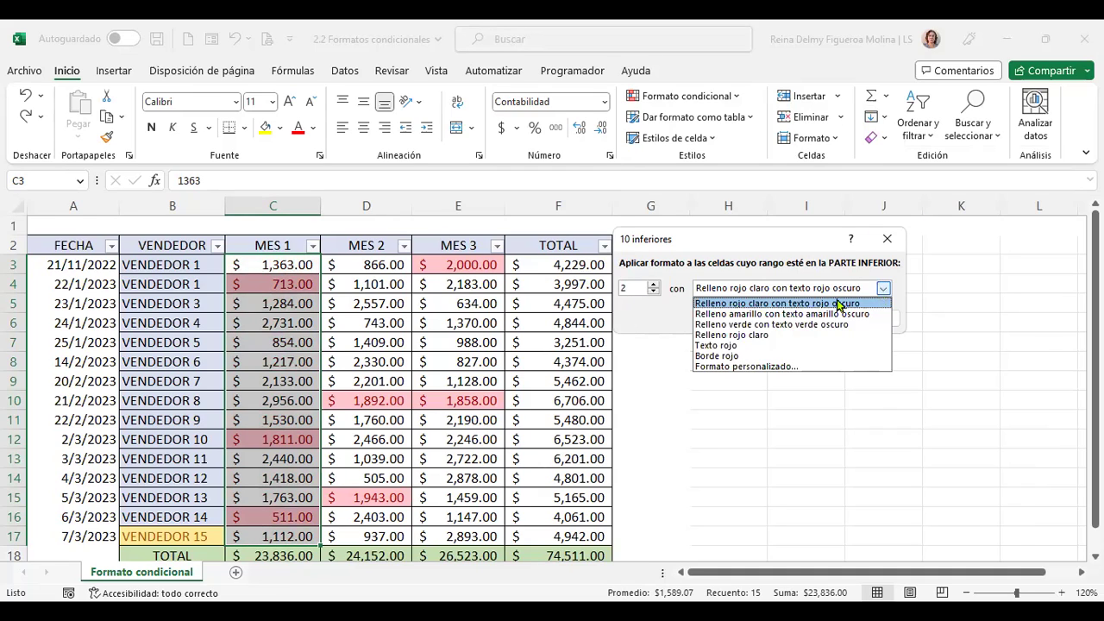
click(738, 347)
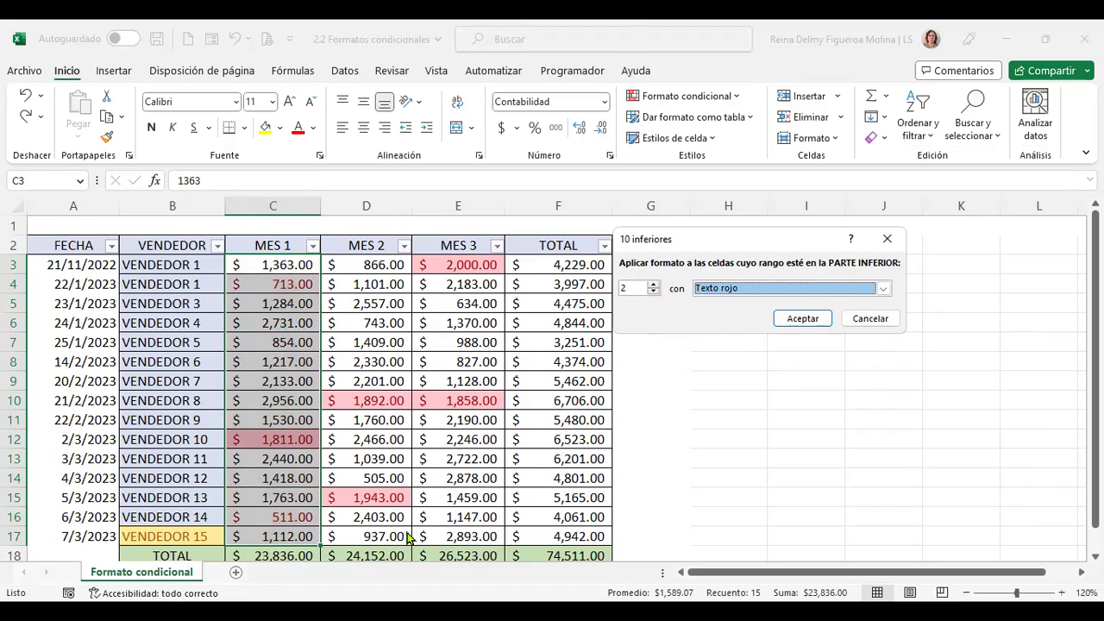
click(873, 319)
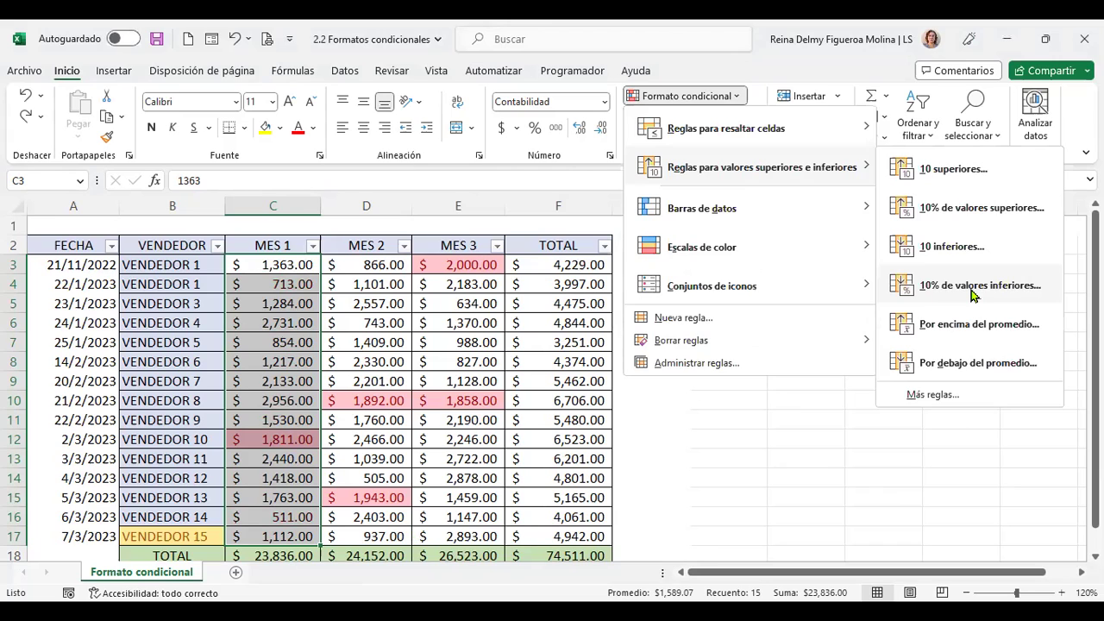
click(972, 290)
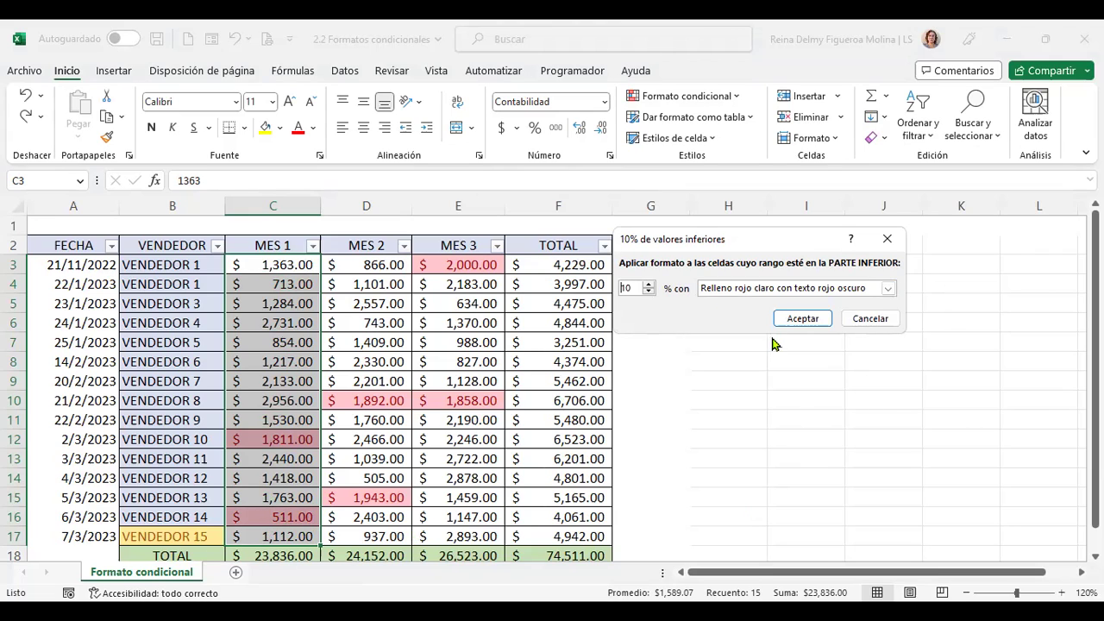
click(871, 319)
click(737, 101)
mouse_move(807, 172)
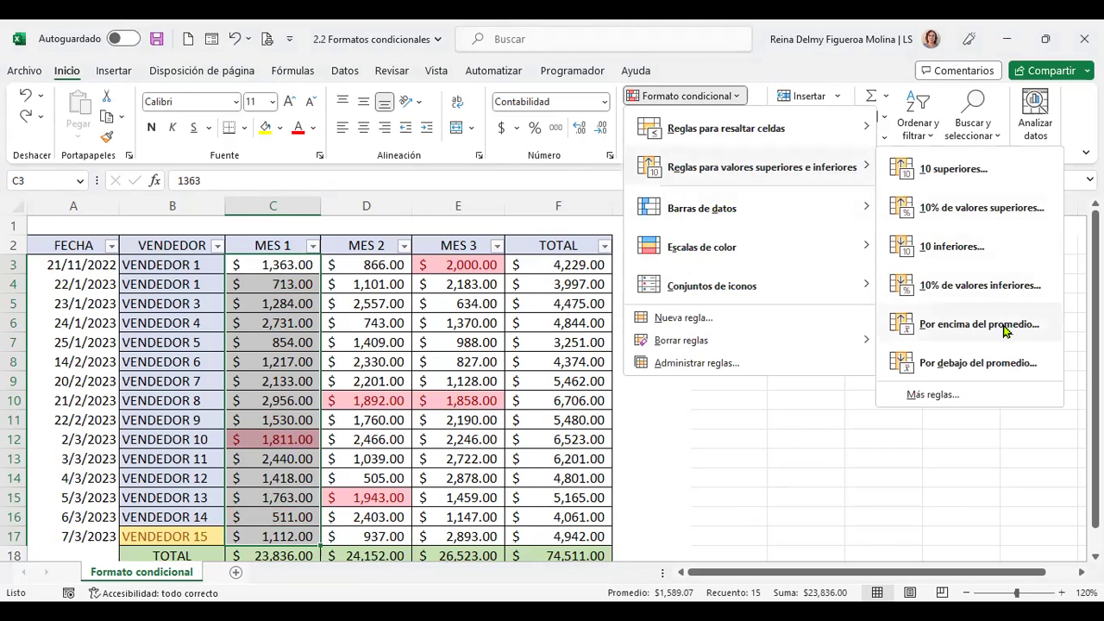
click(933, 317)
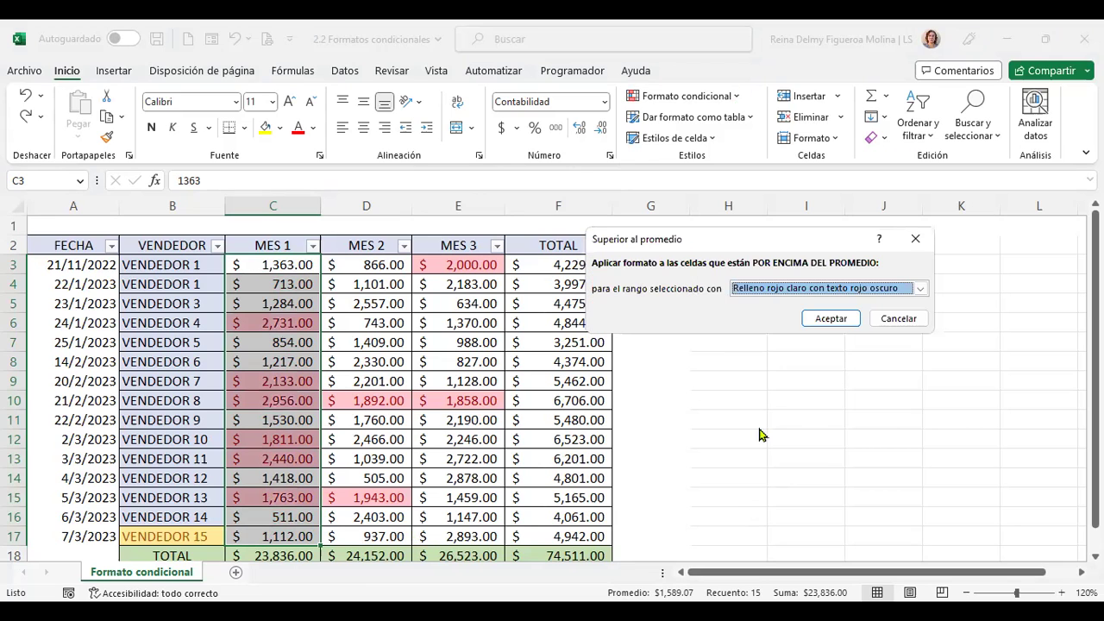
click(921, 289)
click(770, 356)
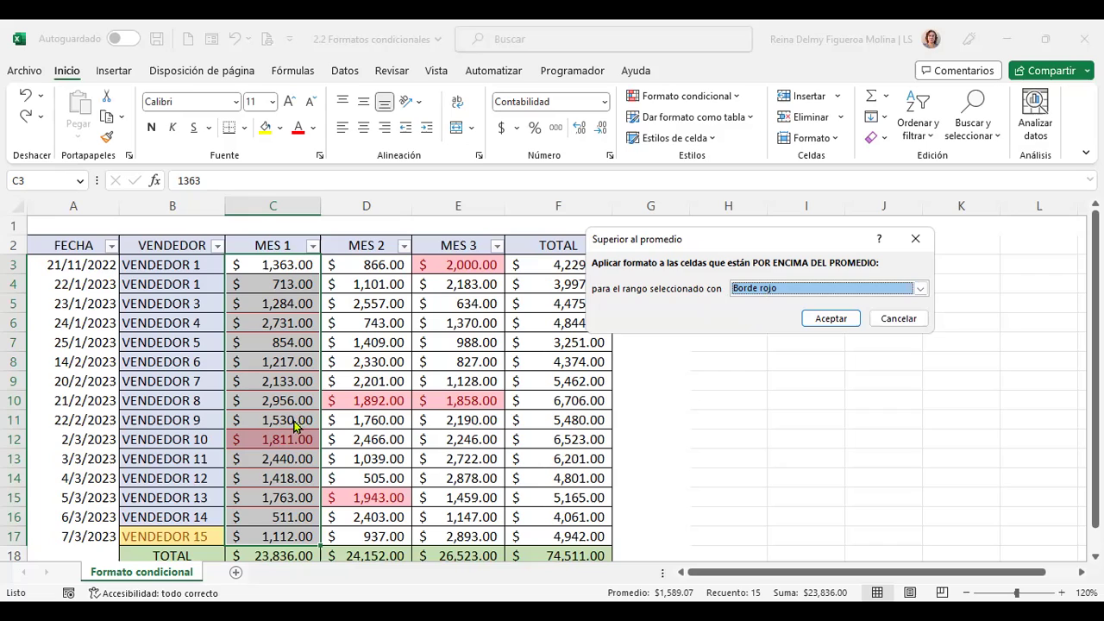
click(921, 288)
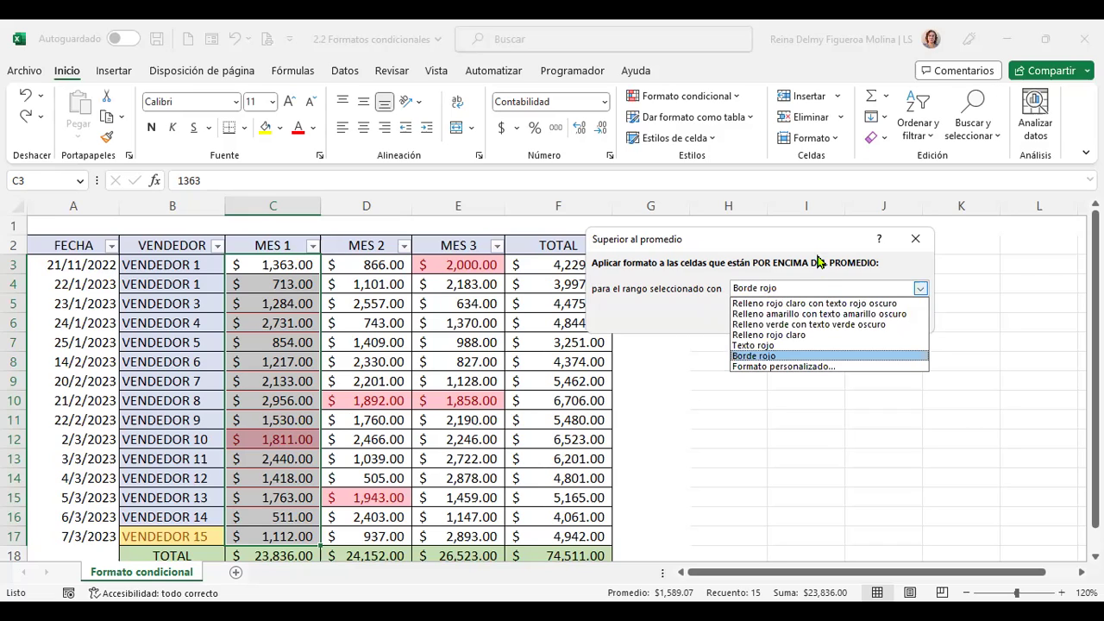
click(822, 264)
click(905, 321)
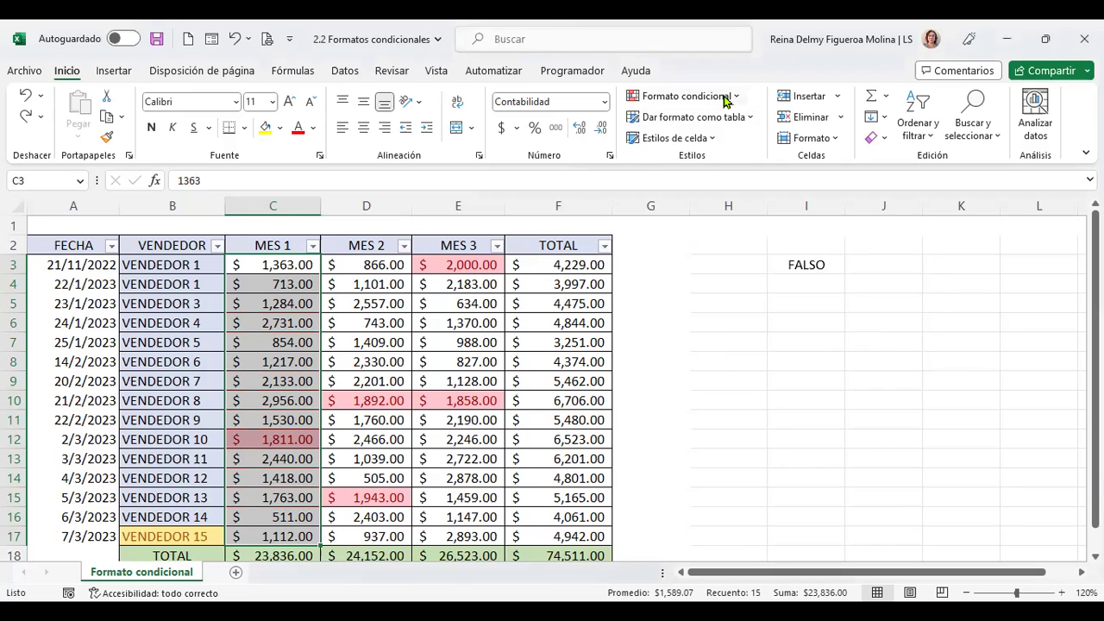
Step: Preview a below-average rule on MES 1 with a custom light blue fill, then cancel it
click(727, 97)
mouse_move(753, 173)
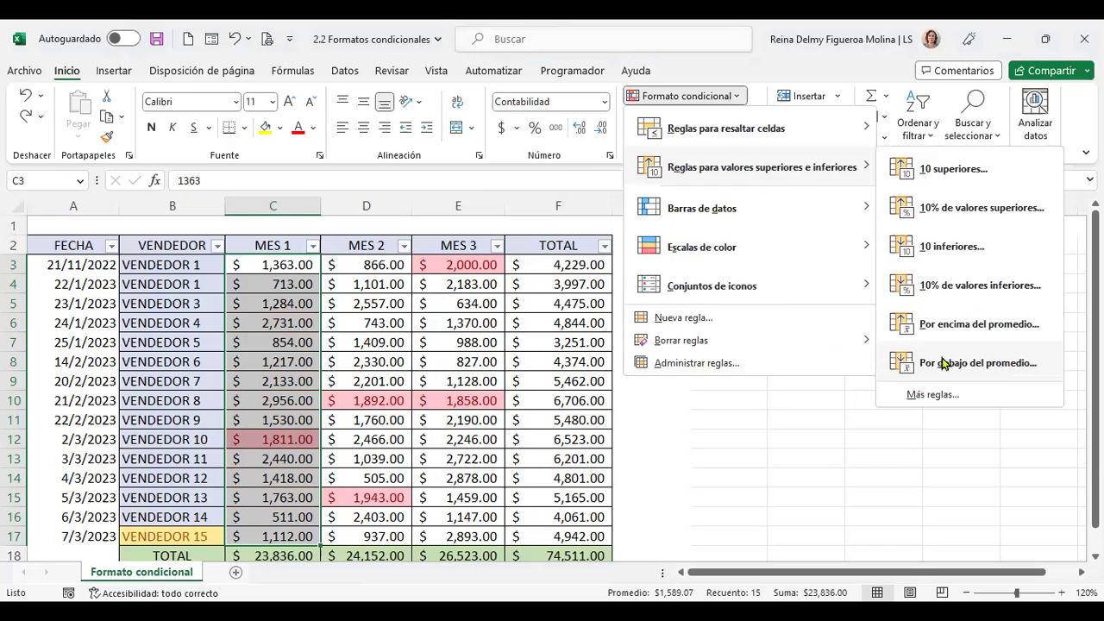
click(998, 365)
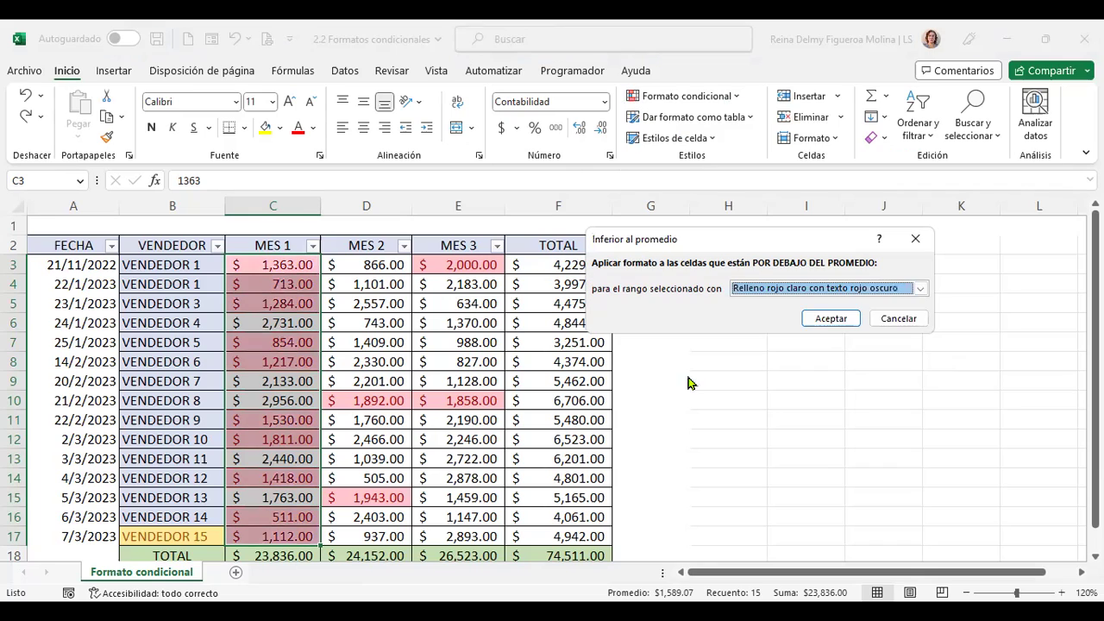
click(919, 288)
click(779, 367)
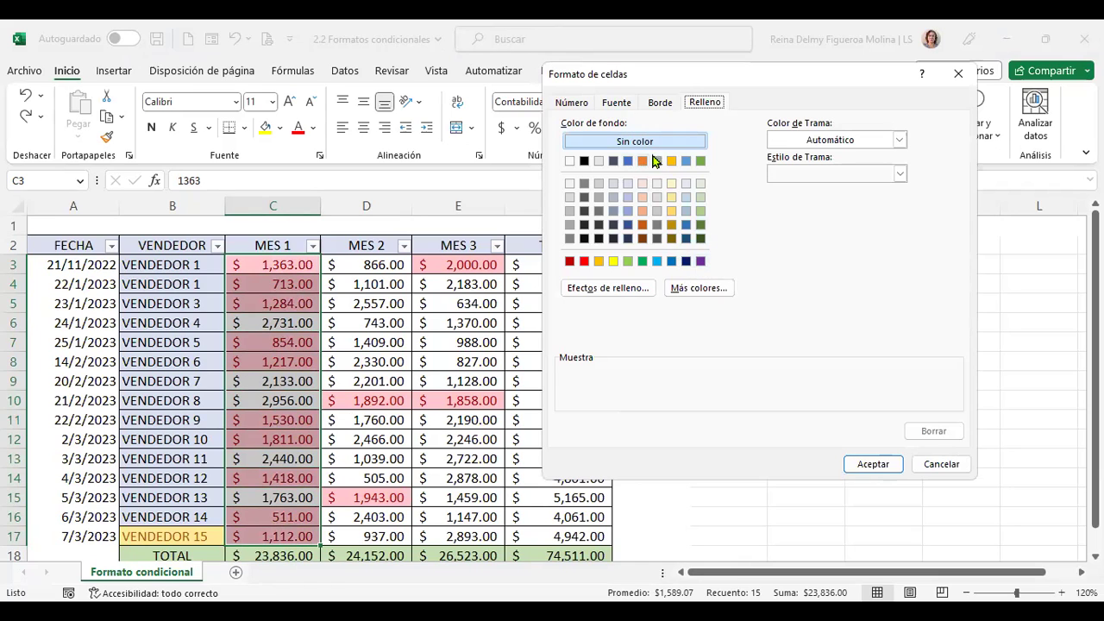
click(628, 196)
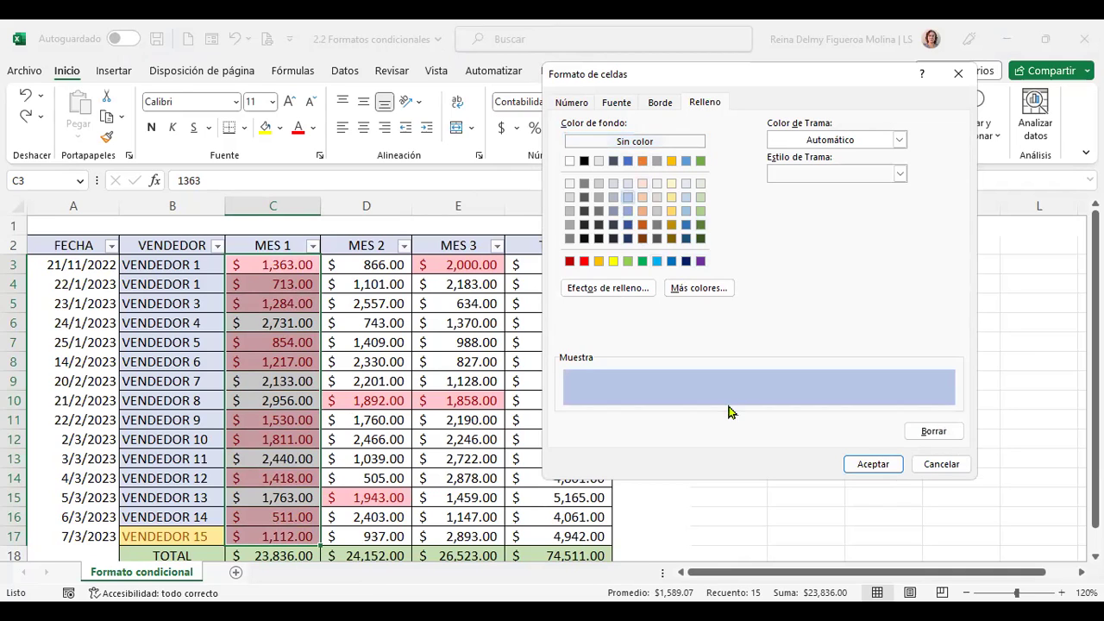
click(873, 464)
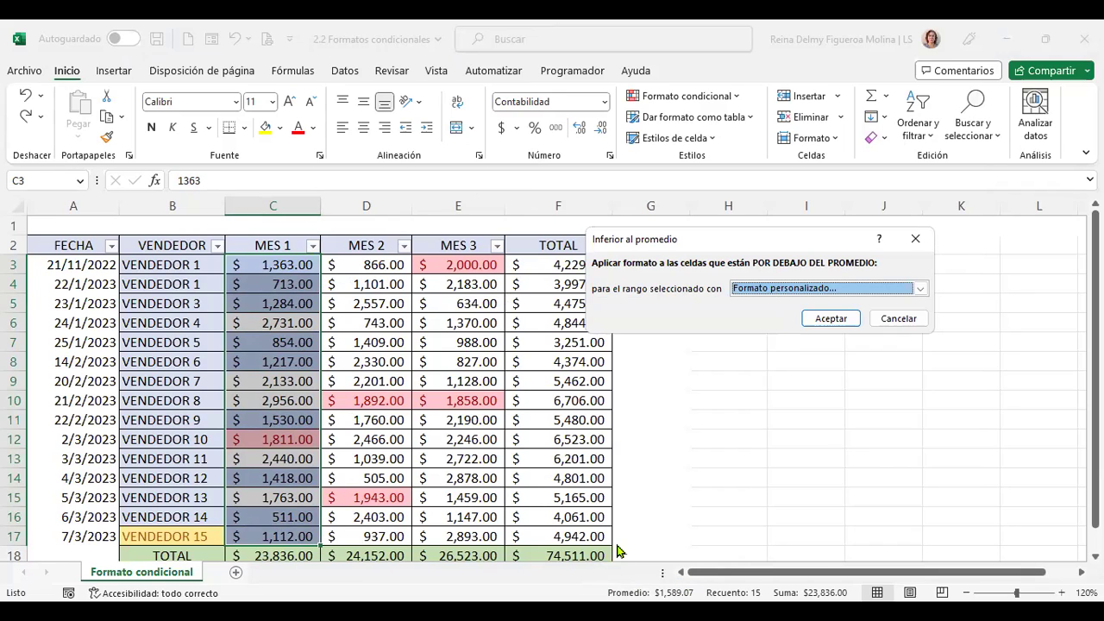
click(900, 319)
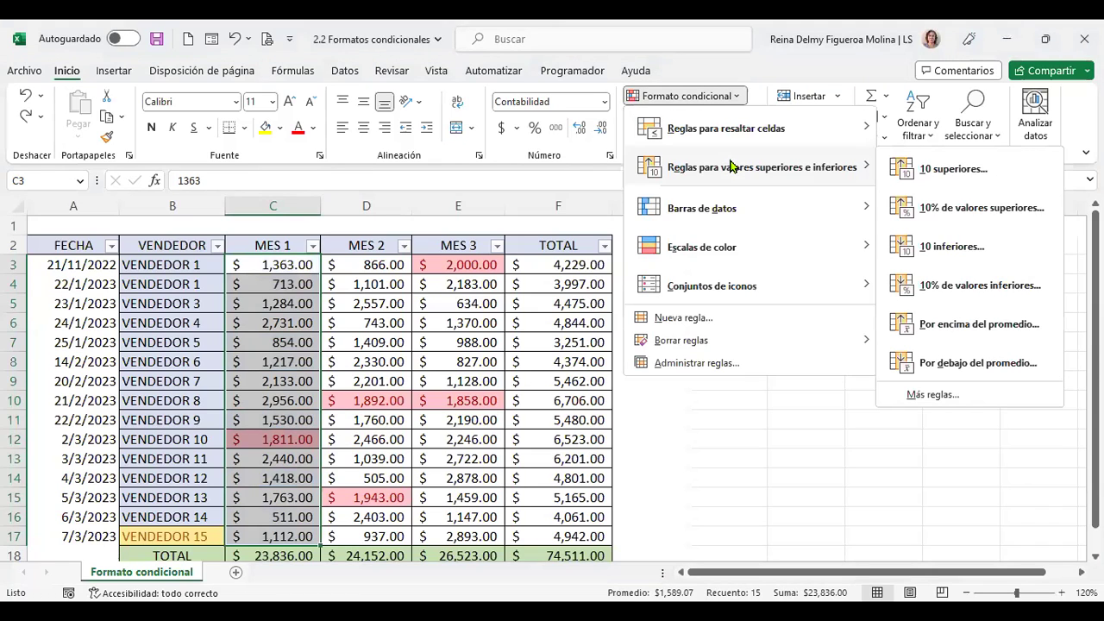
Step: Add orange Relleno sólido data bars to the MES 1 values
click(717, 213)
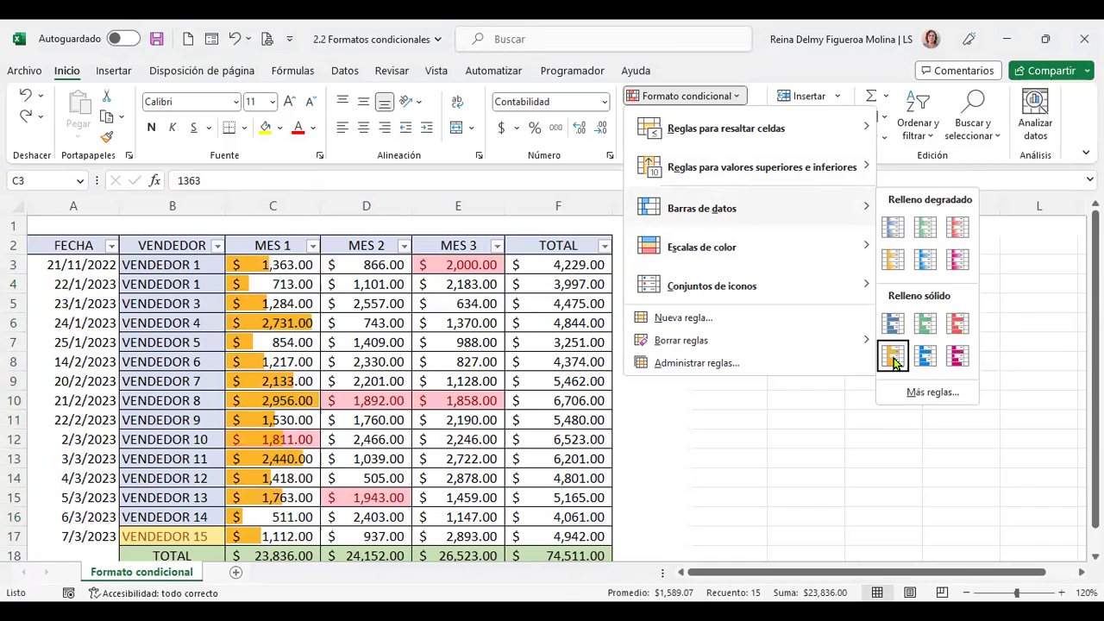
click(894, 363)
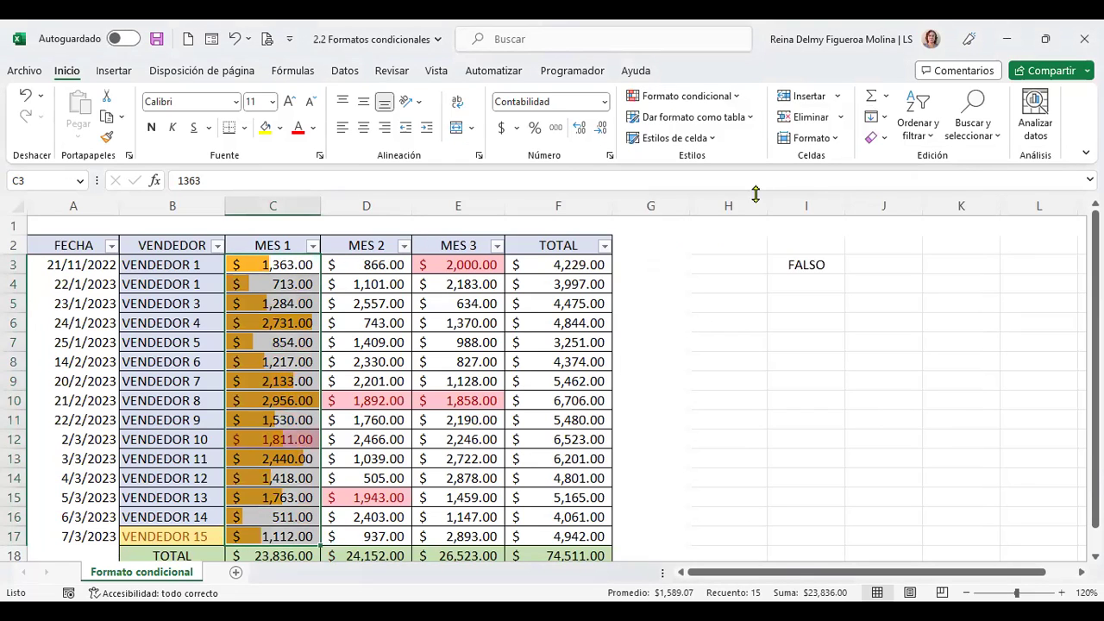
click(737, 96)
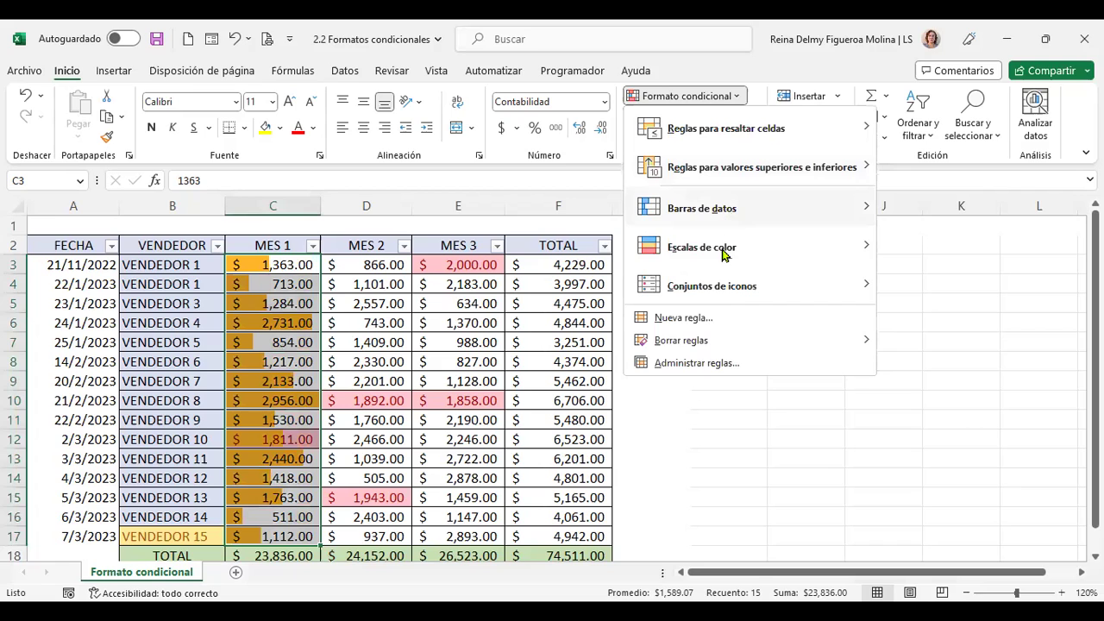
Step: Select the MES 2 values D3:D17 and preview the colour scale and icon set options
drag(344, 271, 368, 535)
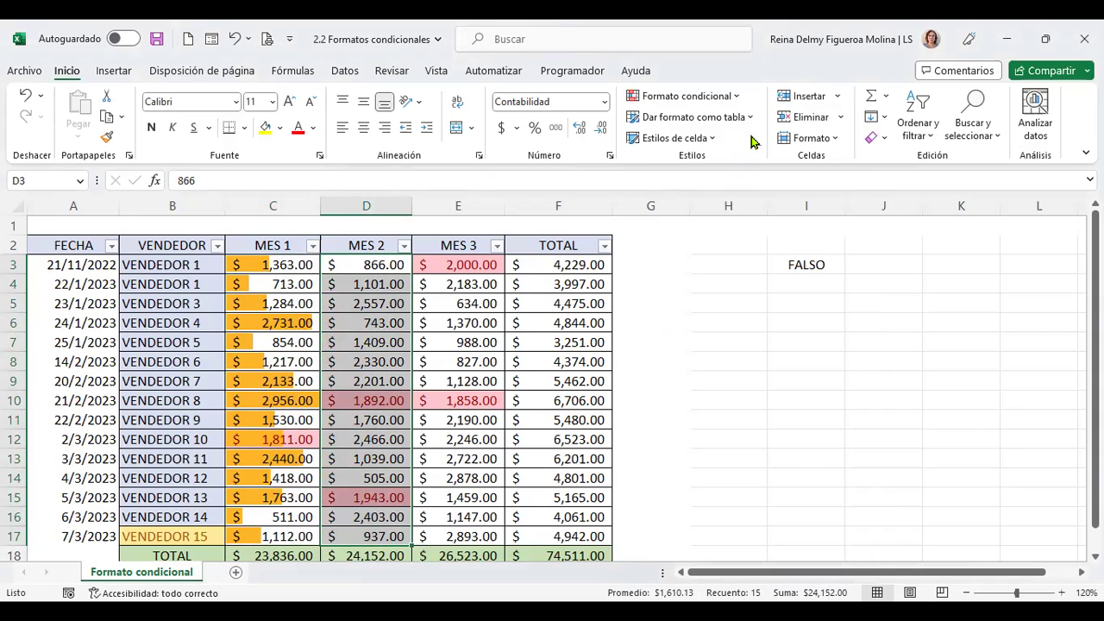
click(738, 97)
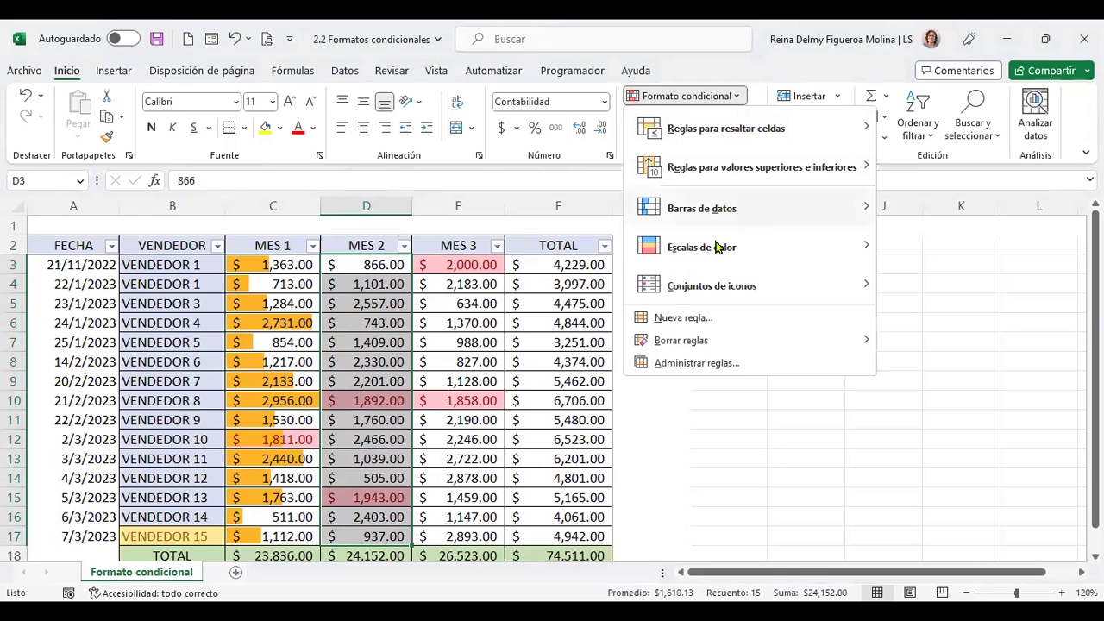
mouse_move(714, 247)
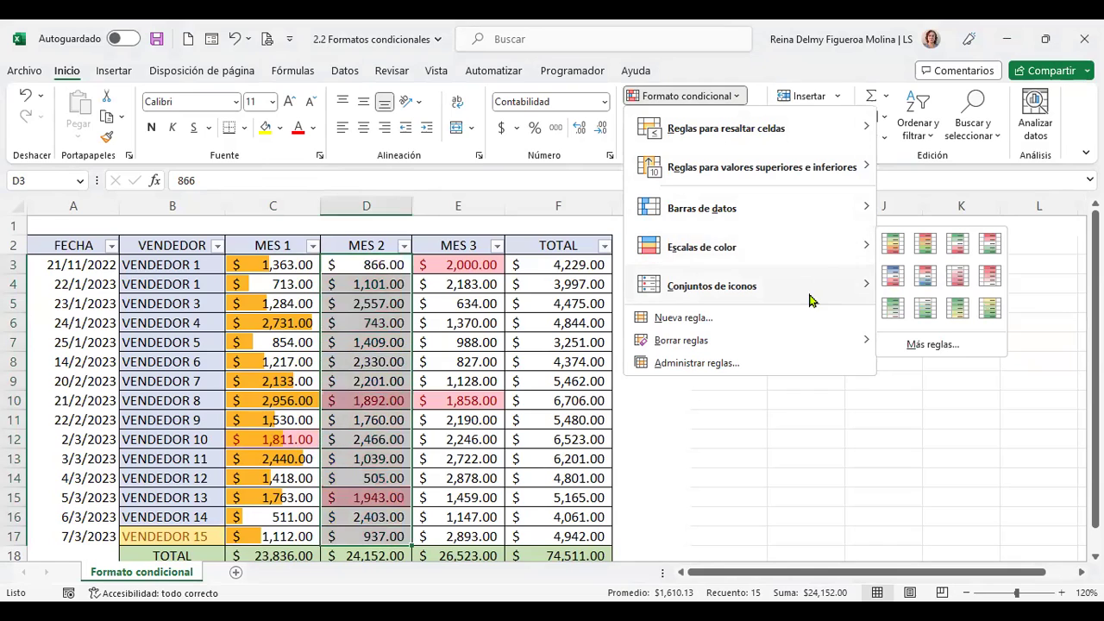
mouse_move(807, 297)
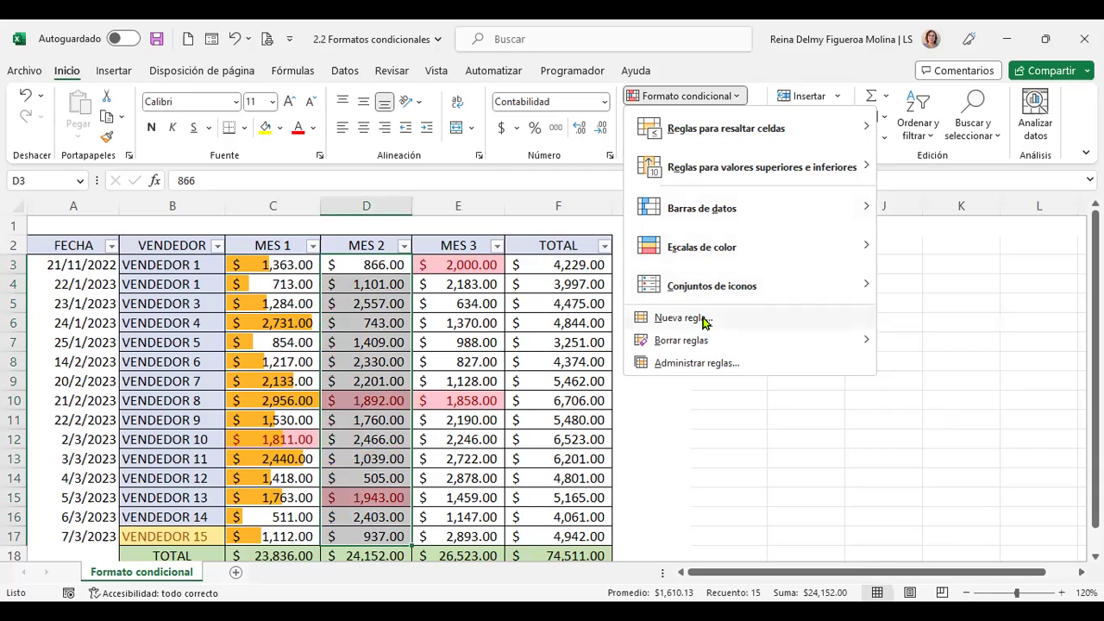
Step: Add a new rule giving MES 2 a two-colour scale from orange to light yellow
click(739, 314)
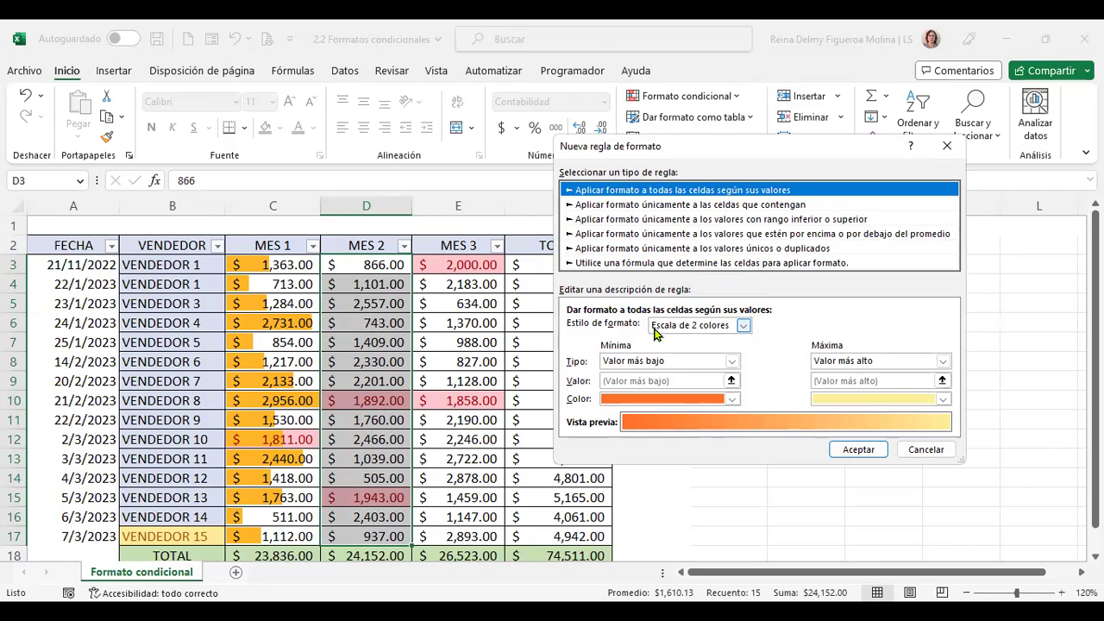
click(744, 329)
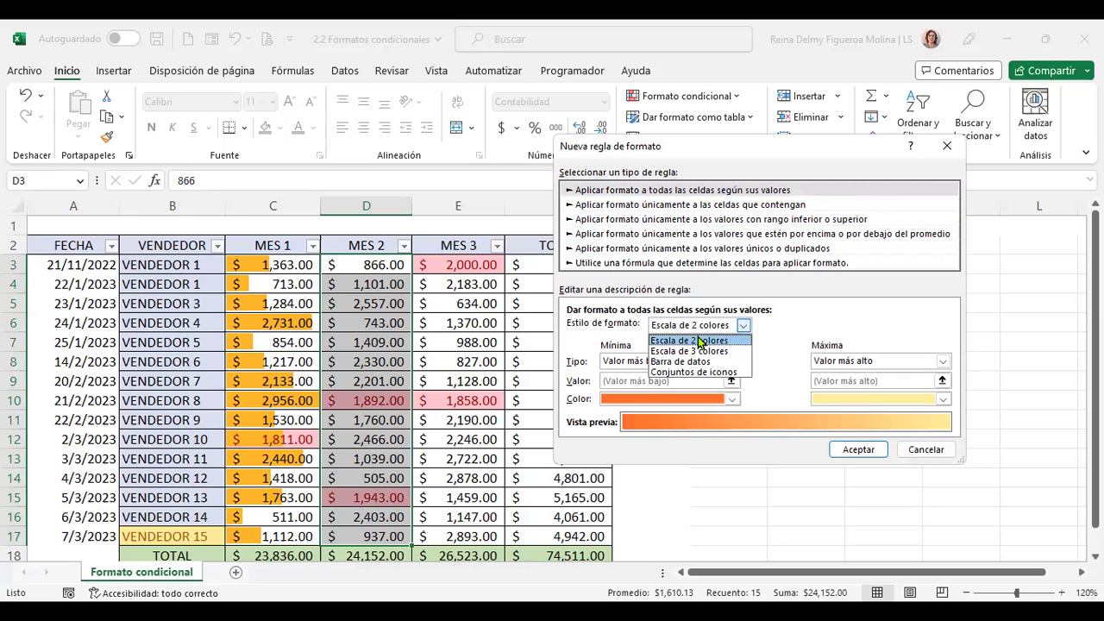
click(697, 341)
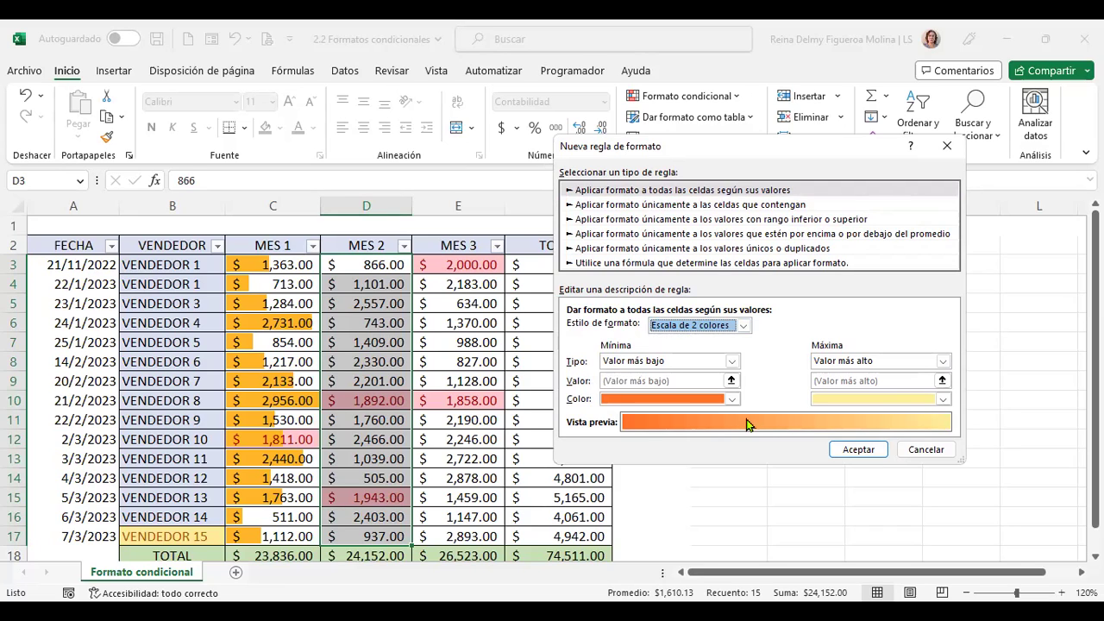
click(858, 449)
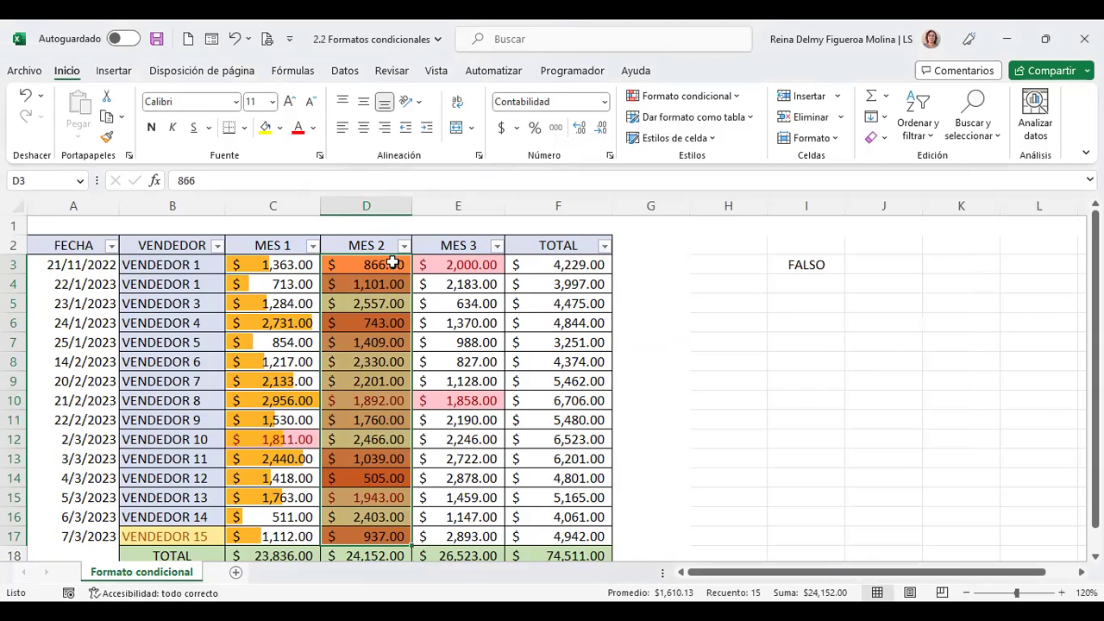
Step: Add a new rule giving MES 2 a red-yellow-green three-colour scale
click(739, 96)
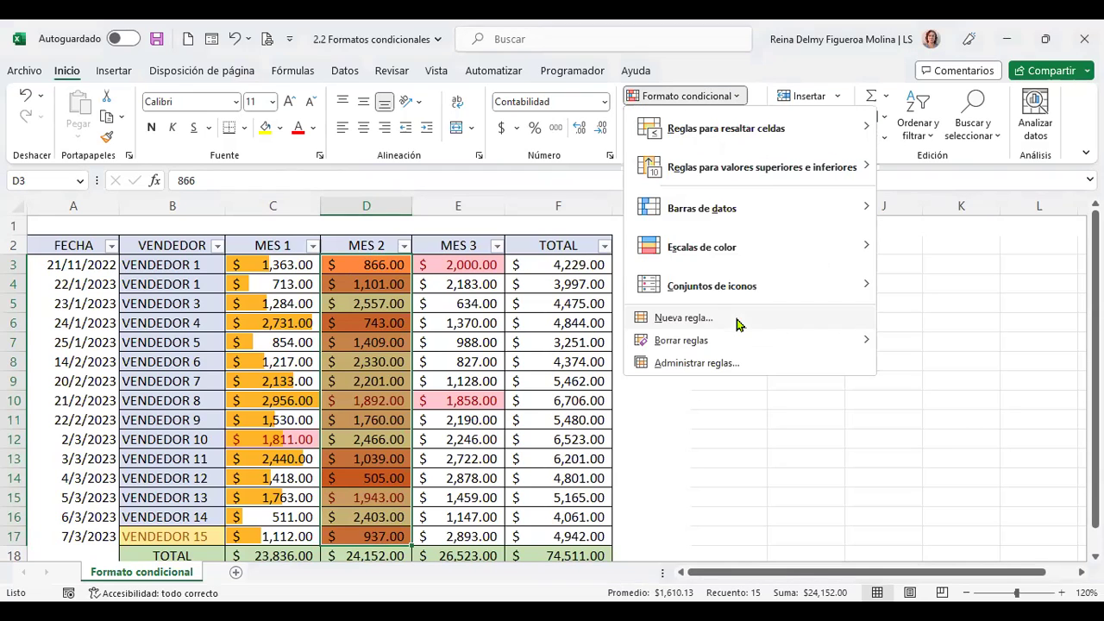
click(737, 319)
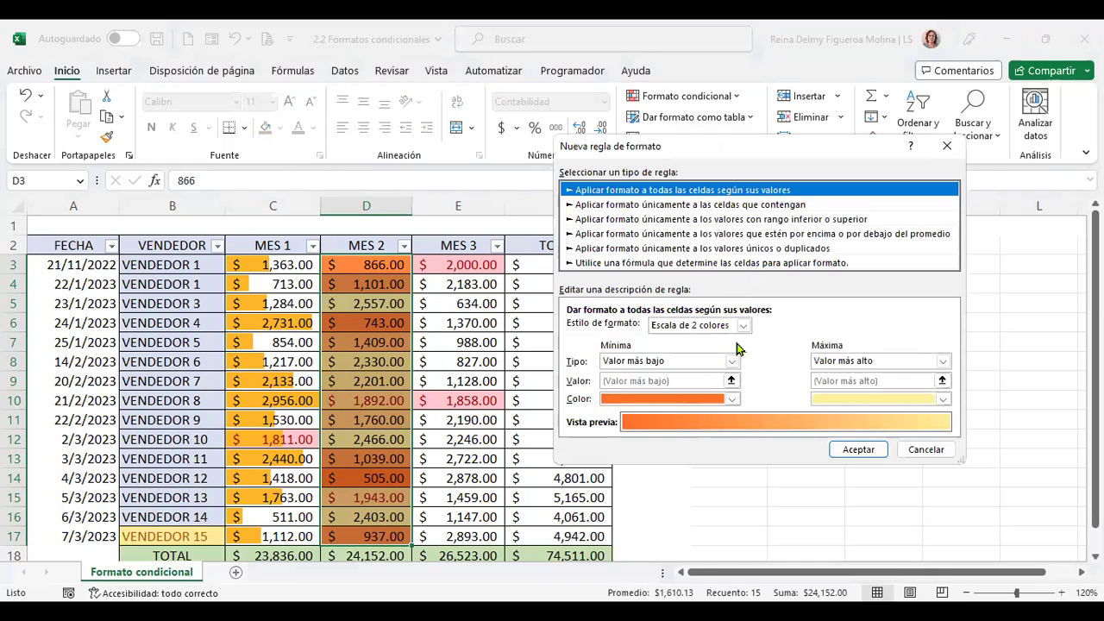
click(743, 325)
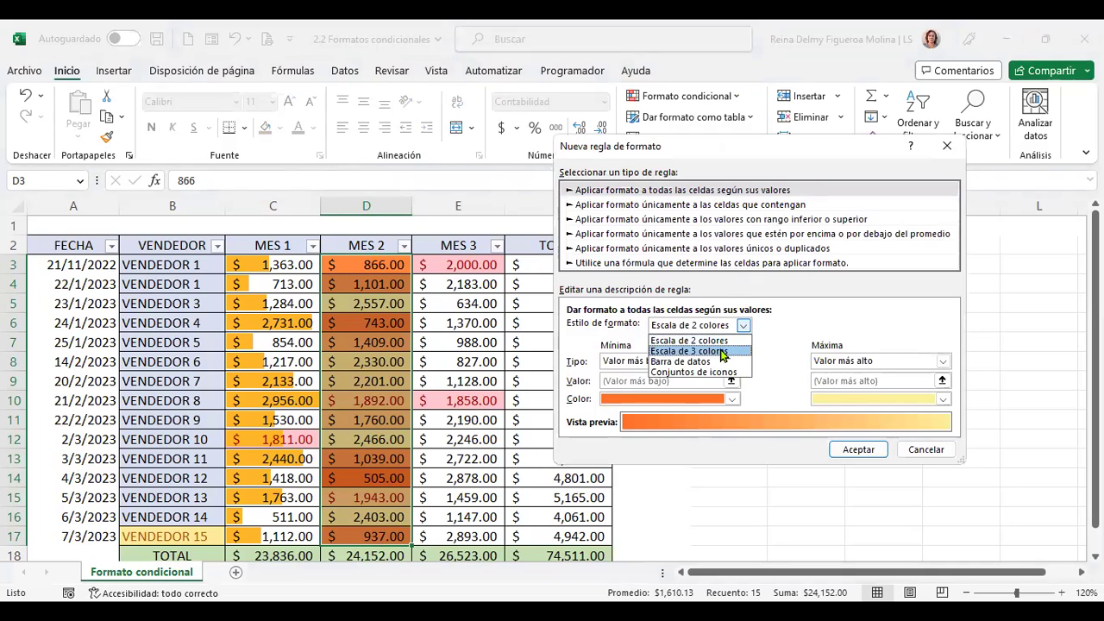
click(722, 351)
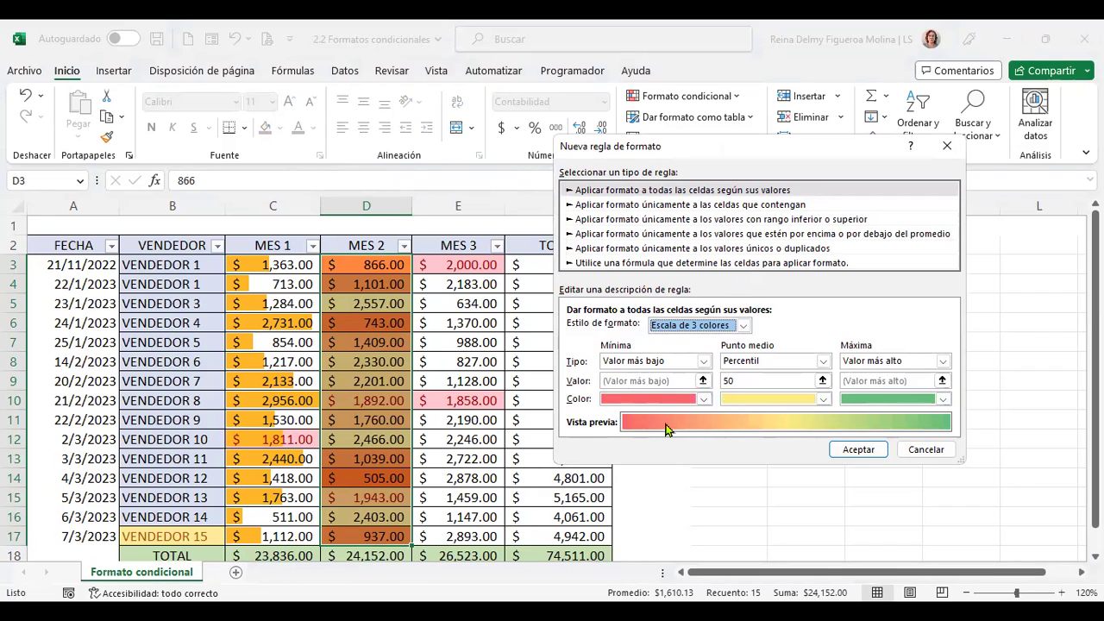
click(877, 450)
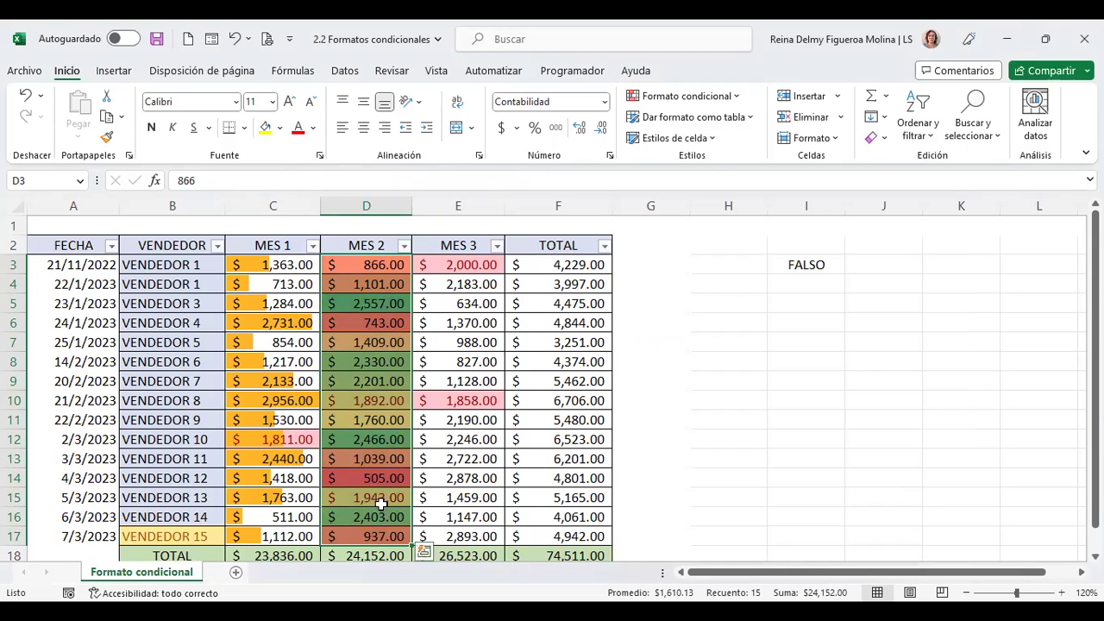
click(739, 101)
Step: Draft a new MES 2 data bar rule with Automático shortest bar and gradient fill
click(733, 317)
click(740, 326)
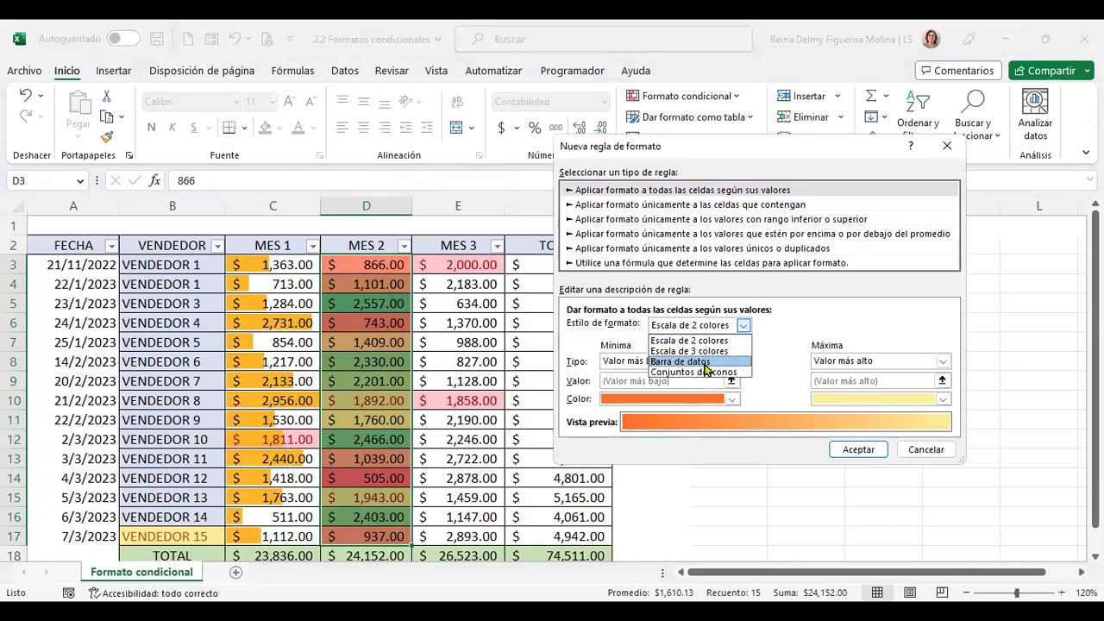
click(705, 362)
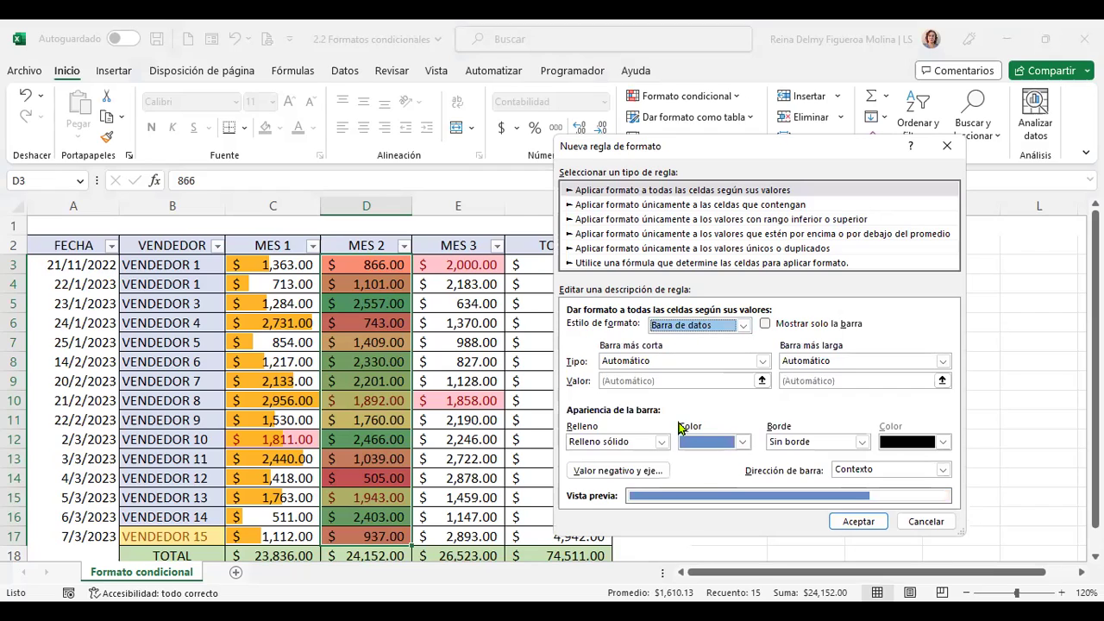
click(762, 362)
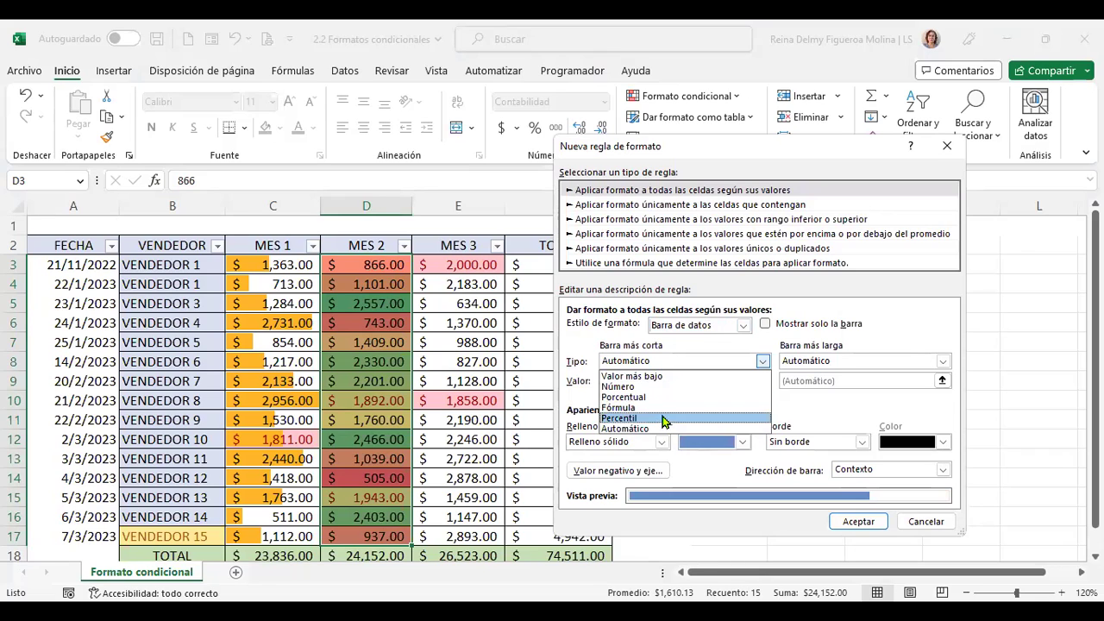
click(690, 356)
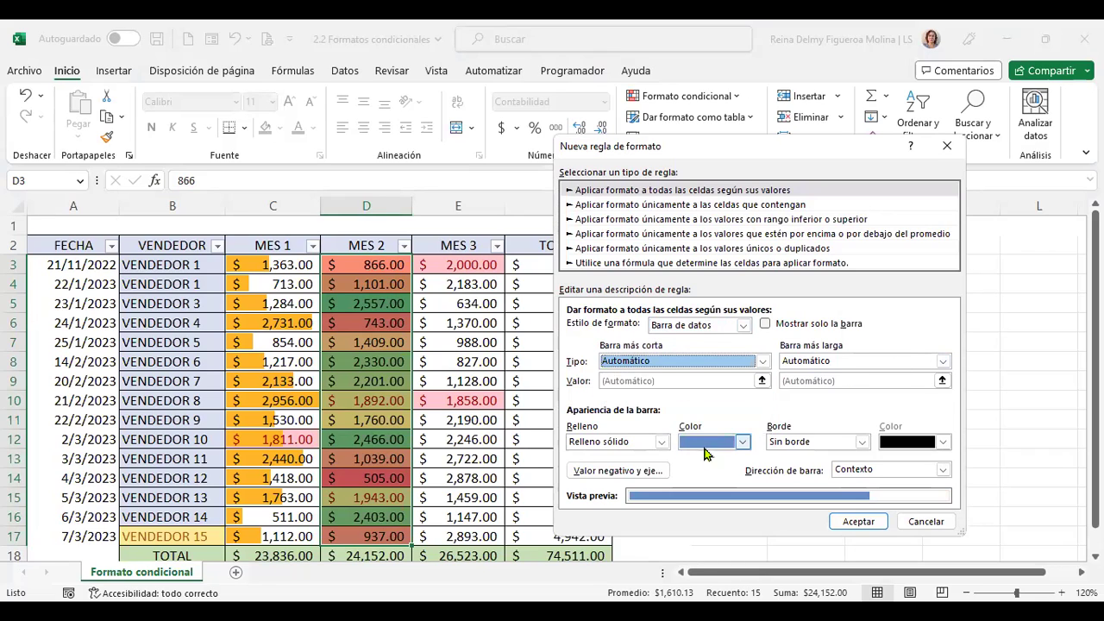
click(661, 443)
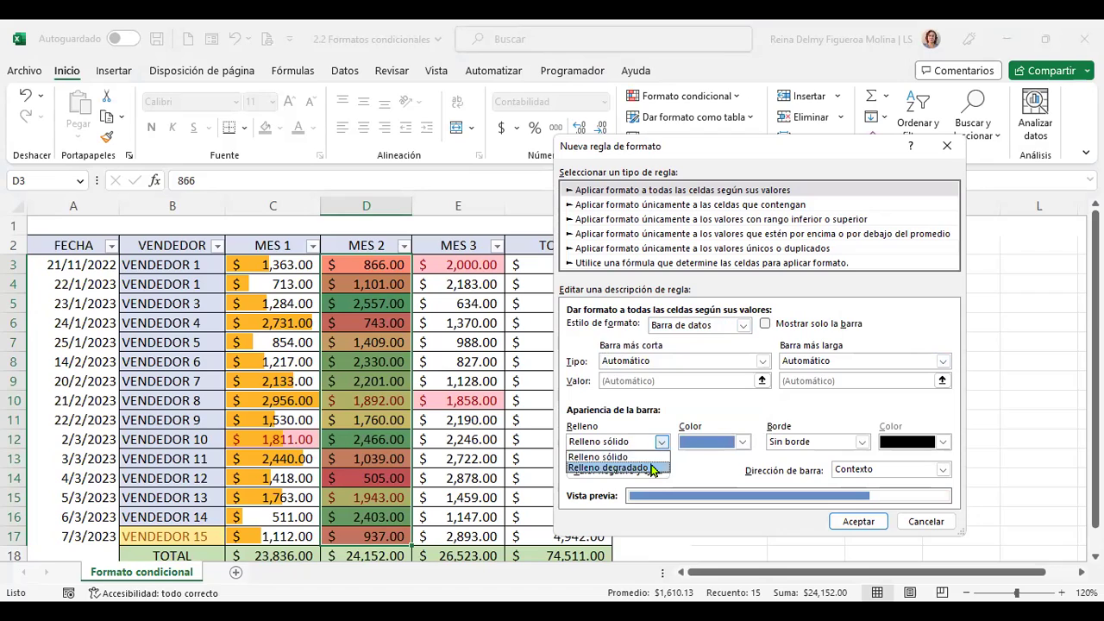
click(653, 468)
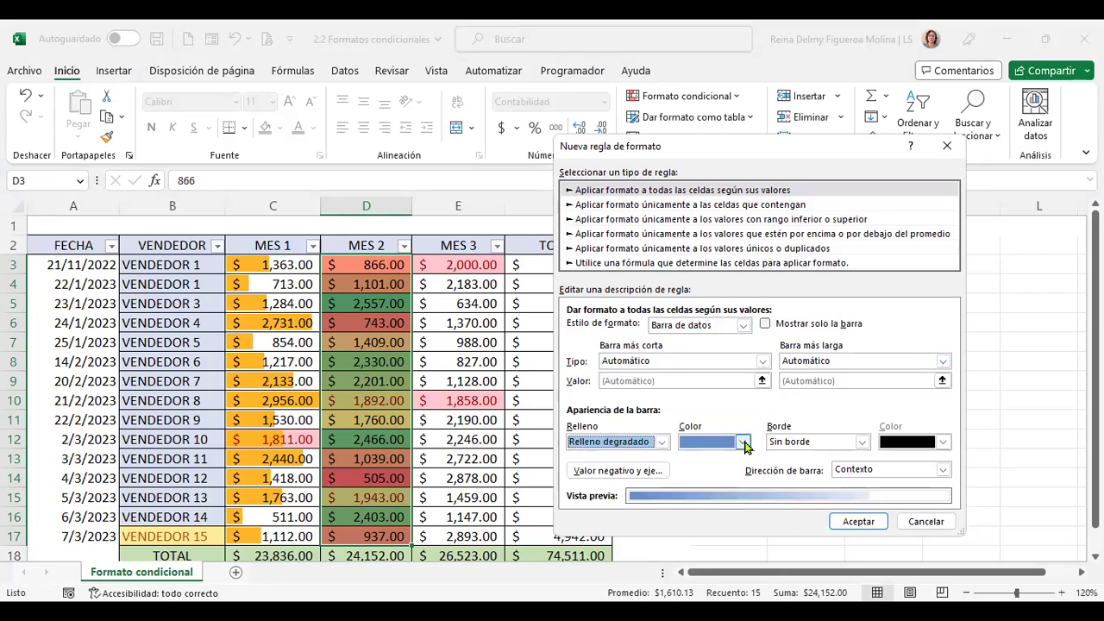
Step: Keep the bars without a border, then switch the rule to an icon set
click(743, 441)
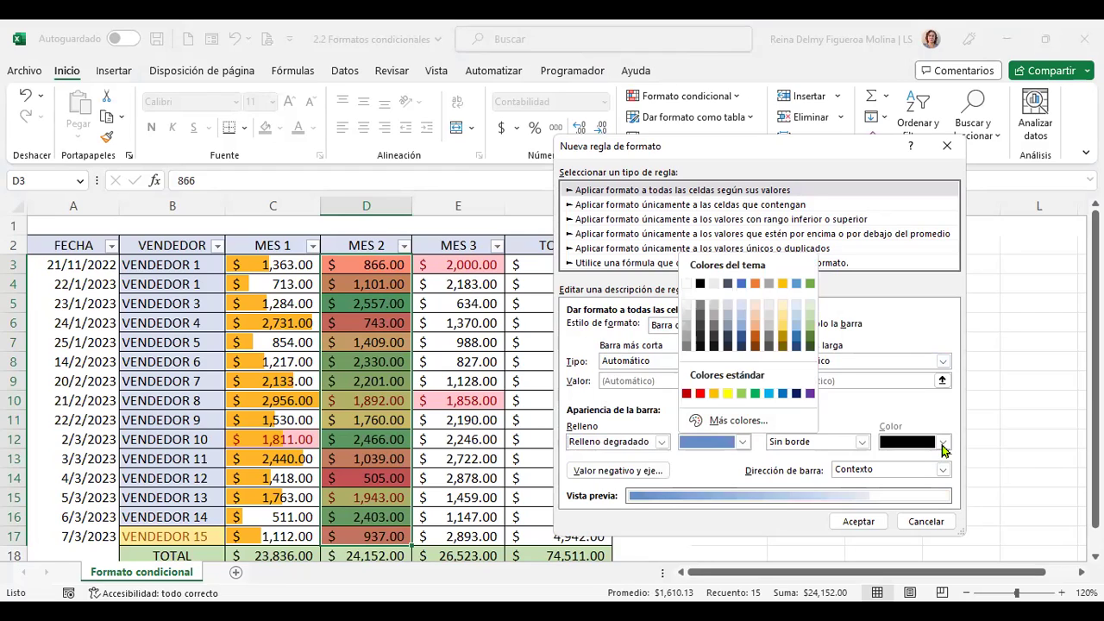
click(862, 442)
click(861, 442)
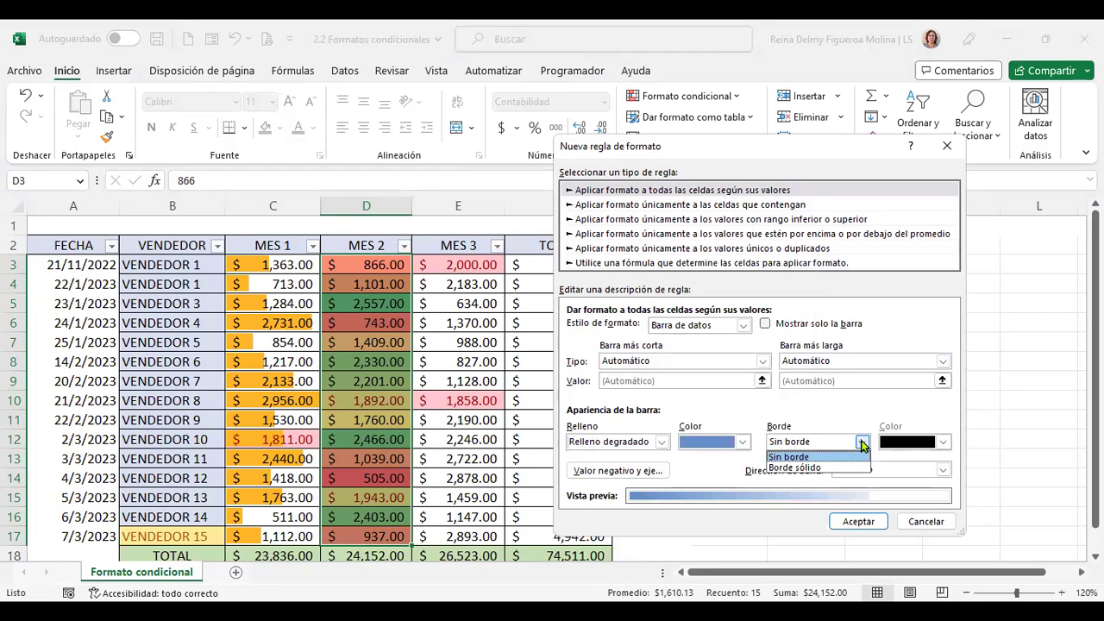
click(942, 443)
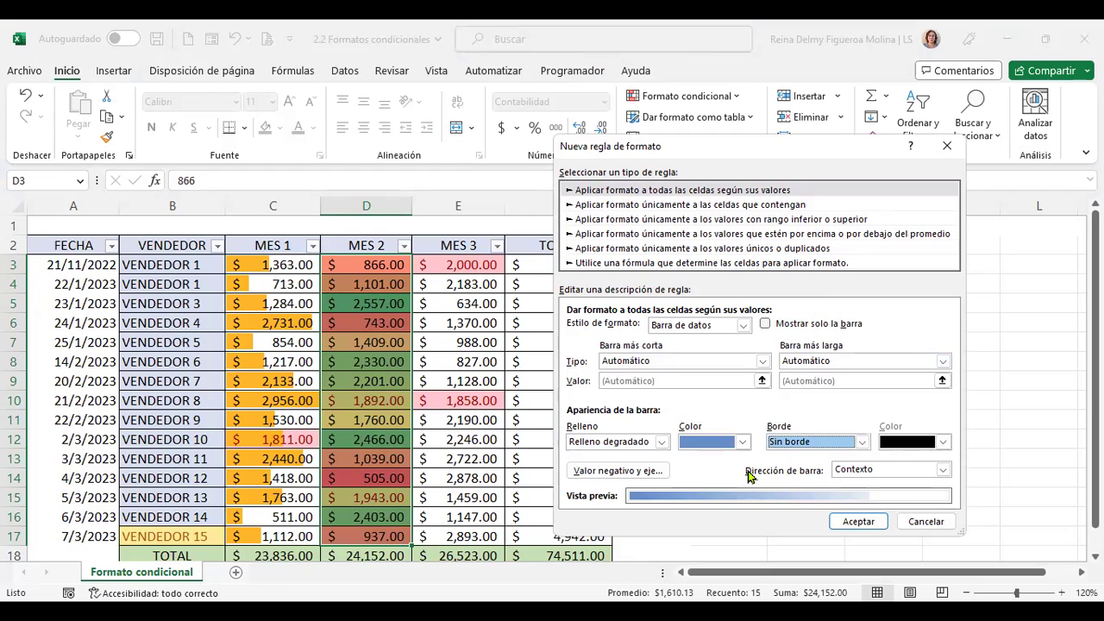
click(747, 331)
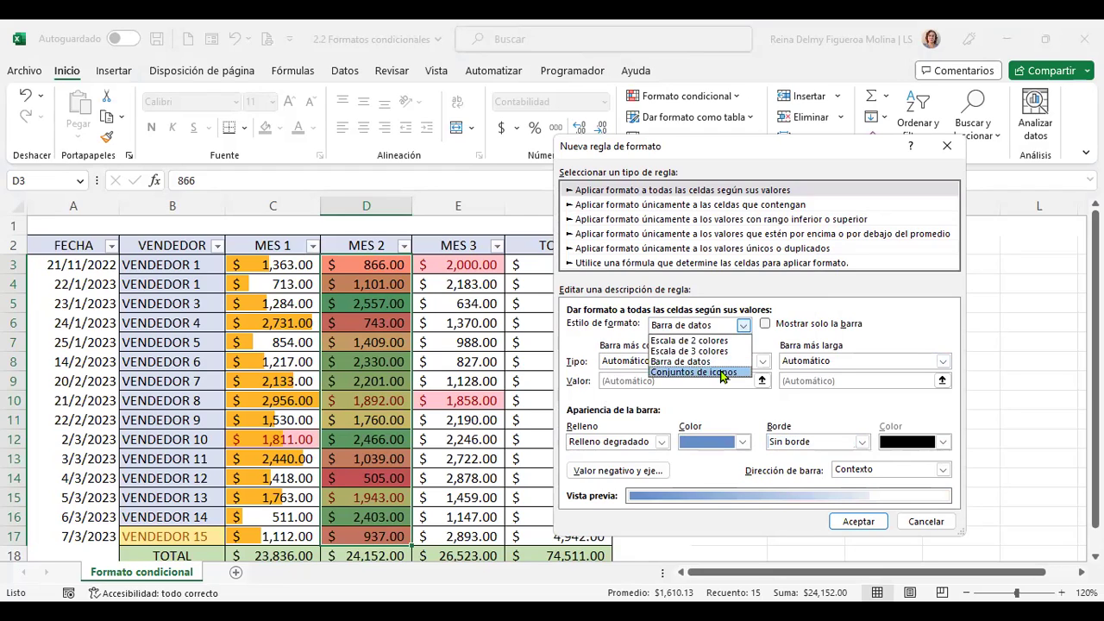
click(733, 372)
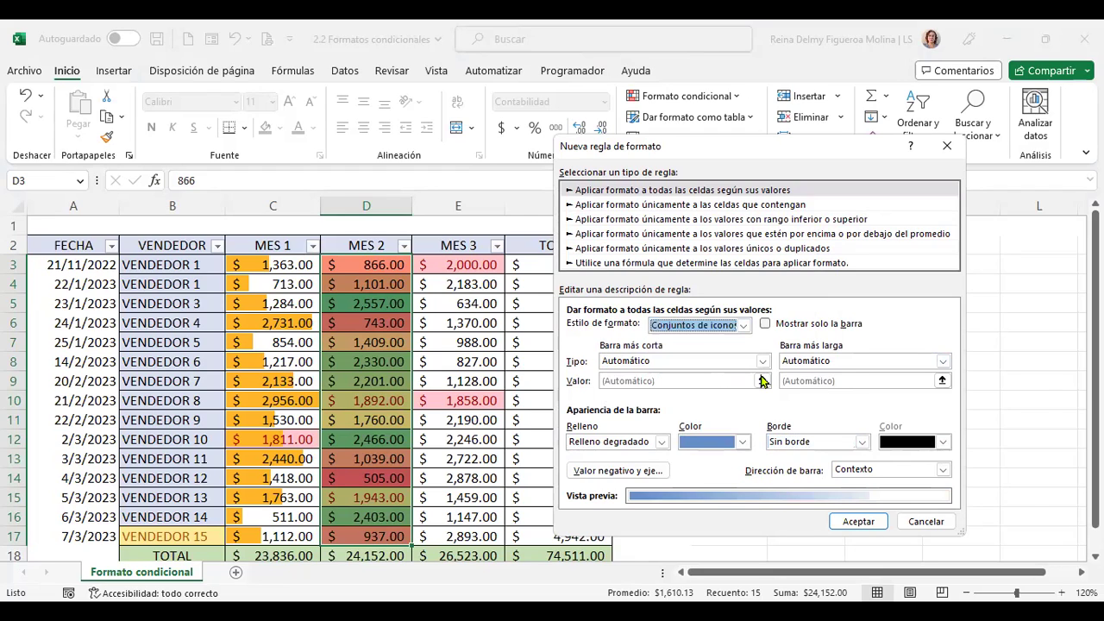
click(744, 353)
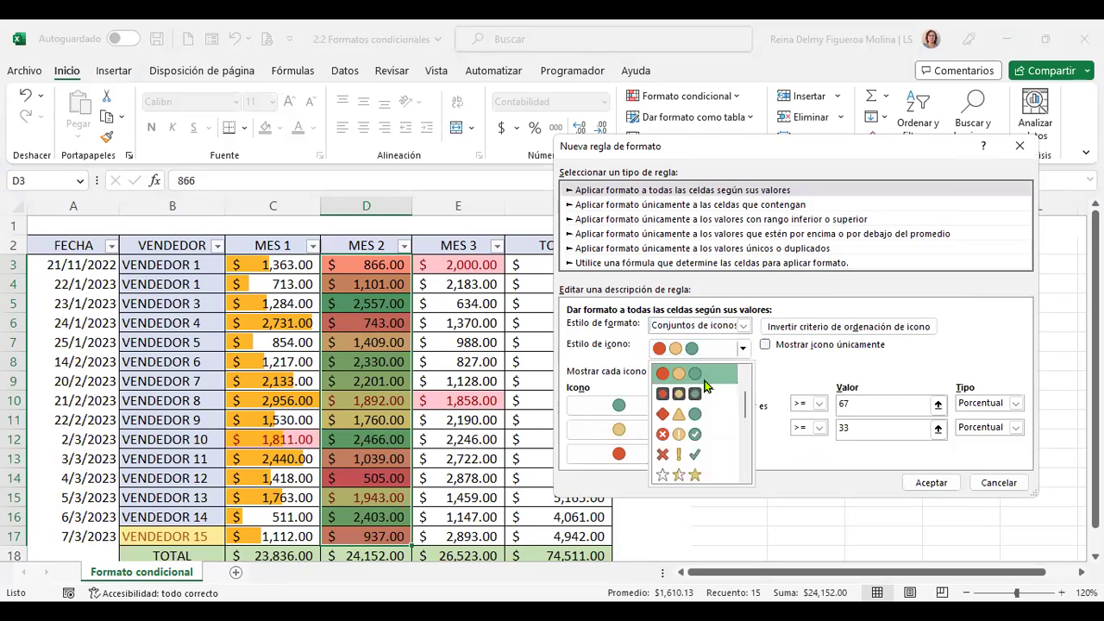
Step: Use framed traffic-light icons with percentage thresholds 67 and 33, and accept the rule
click(638, 425)
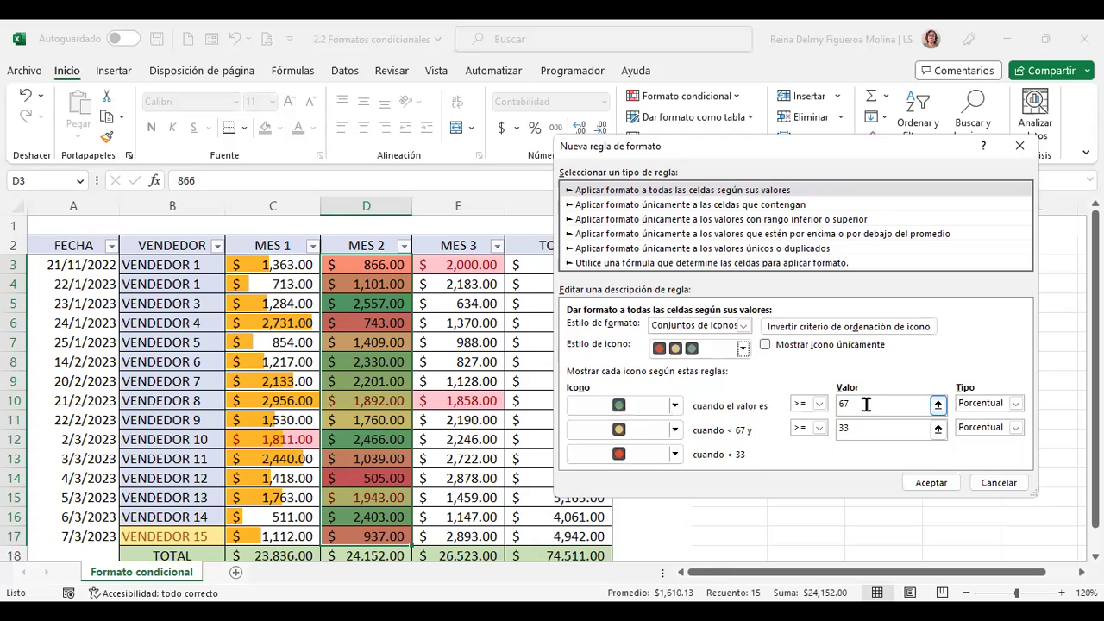
click(849, 428)
click(873, 406)
click(1015, 404)
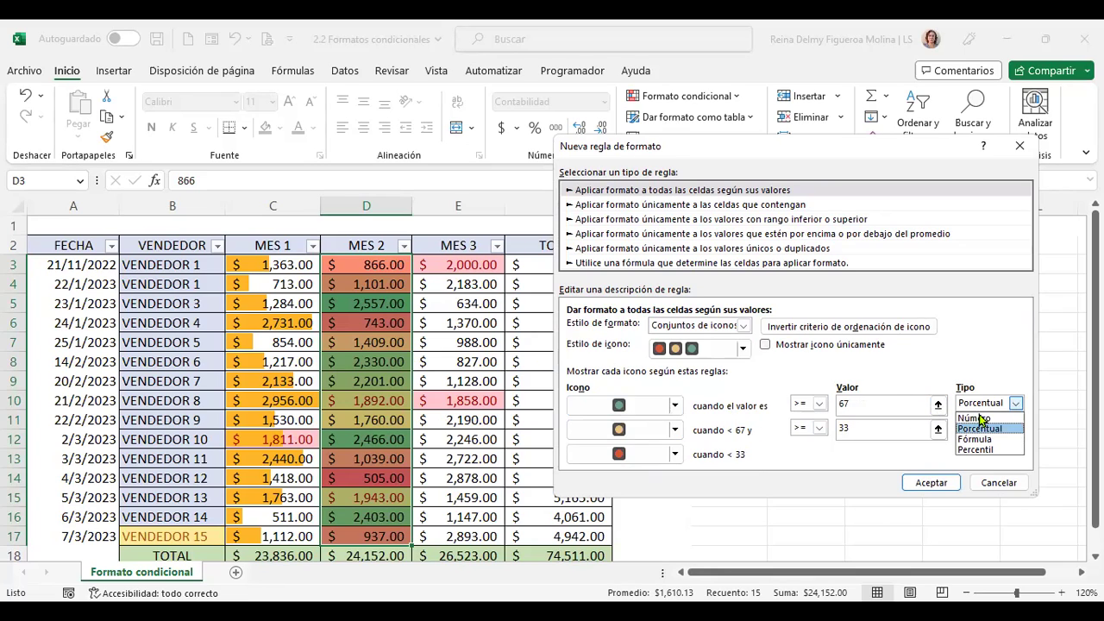
click(996, 379)
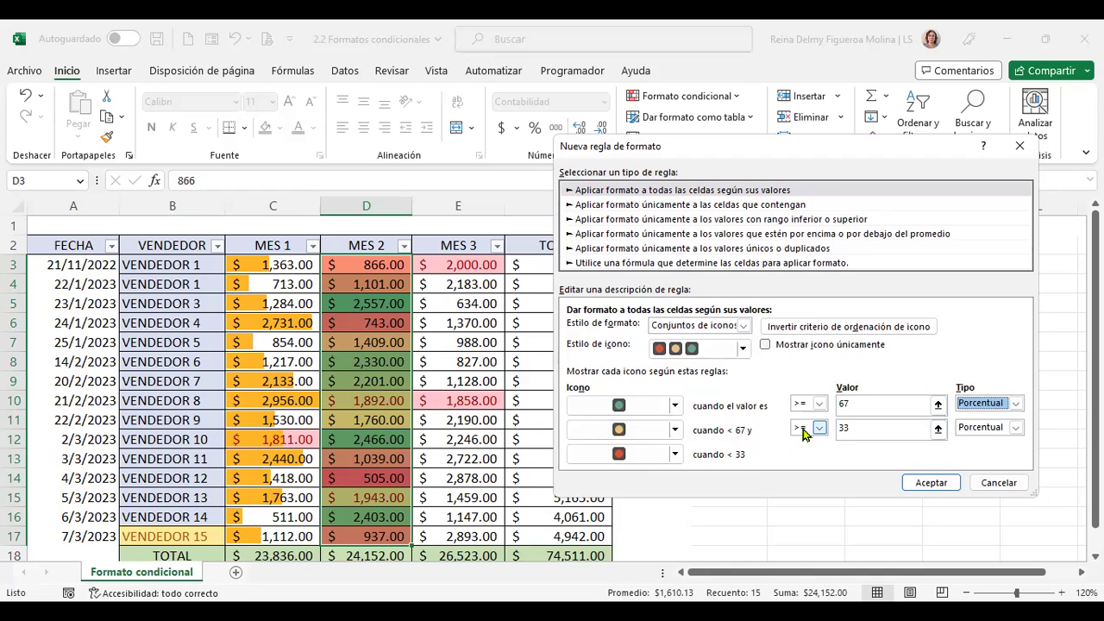
click(841, 429)
click(936, 483)
key(Return)
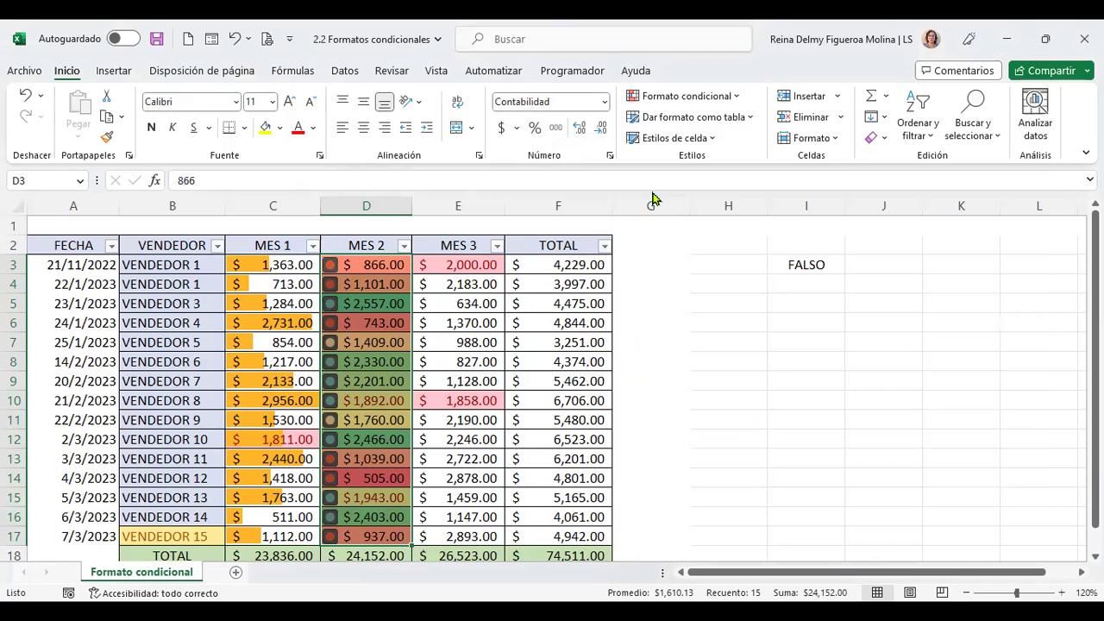
Step: Start a cell-value formatting rule, then cancel it
click(737, 97)
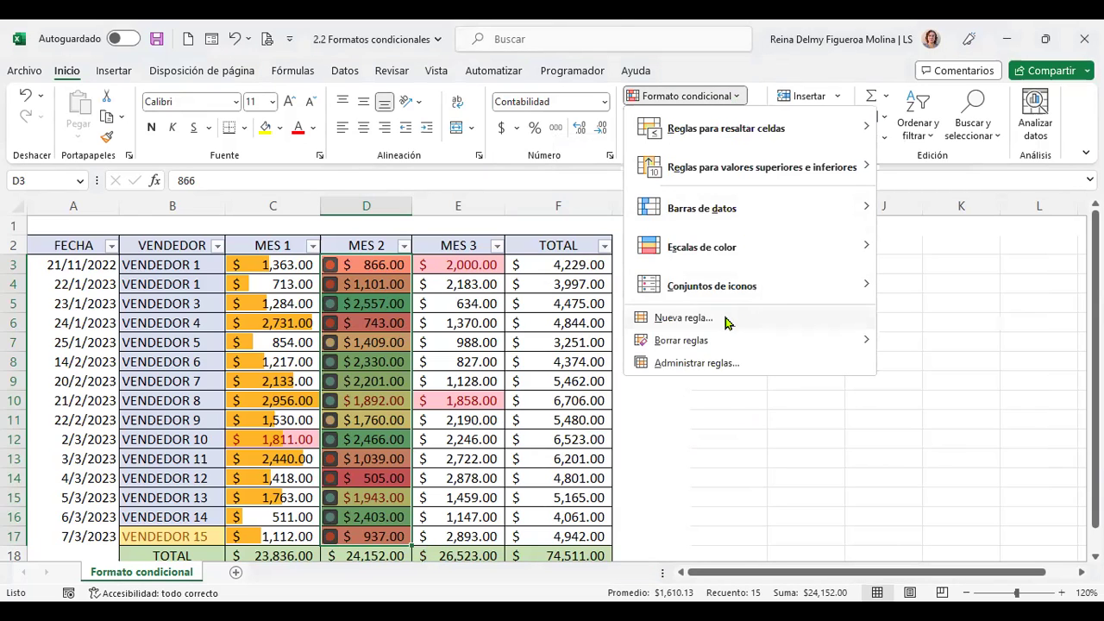
click(725, 322)
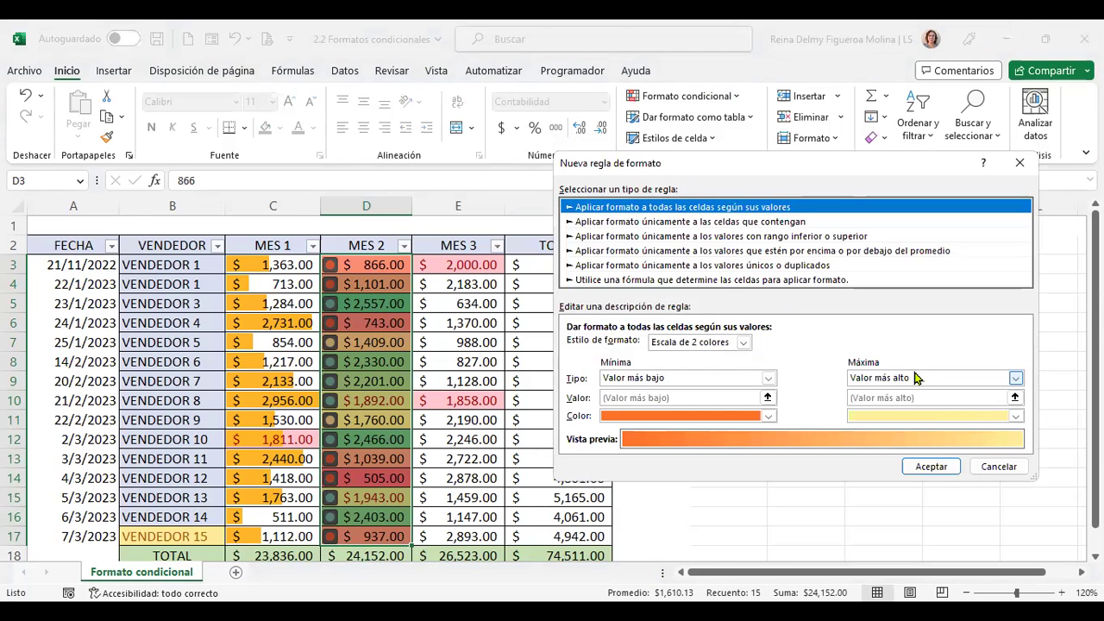
click(654, 223)
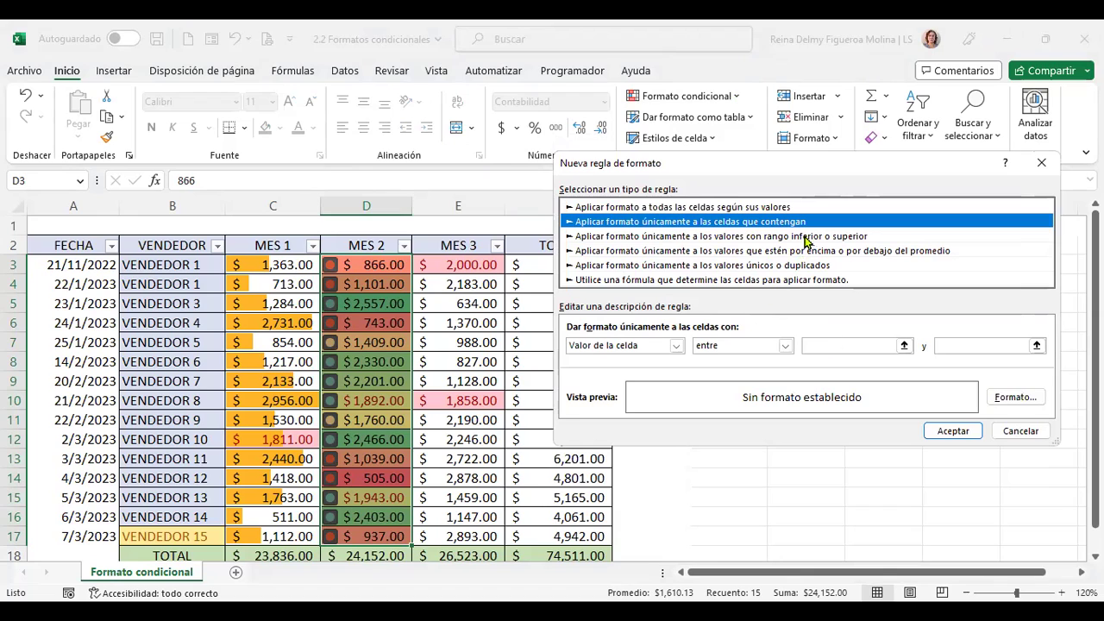
click(1028, 432)
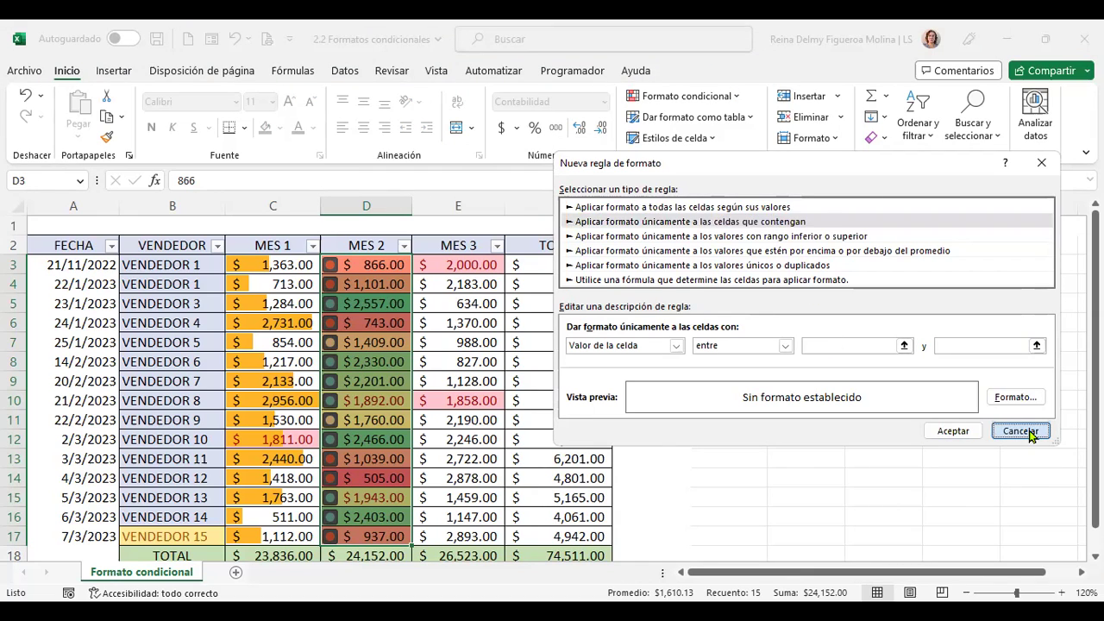
Step: Select MES 3 values E3:E17 and draft a rule, trying a date condition before Primeros 10
drag(457, 265, 457, 528)
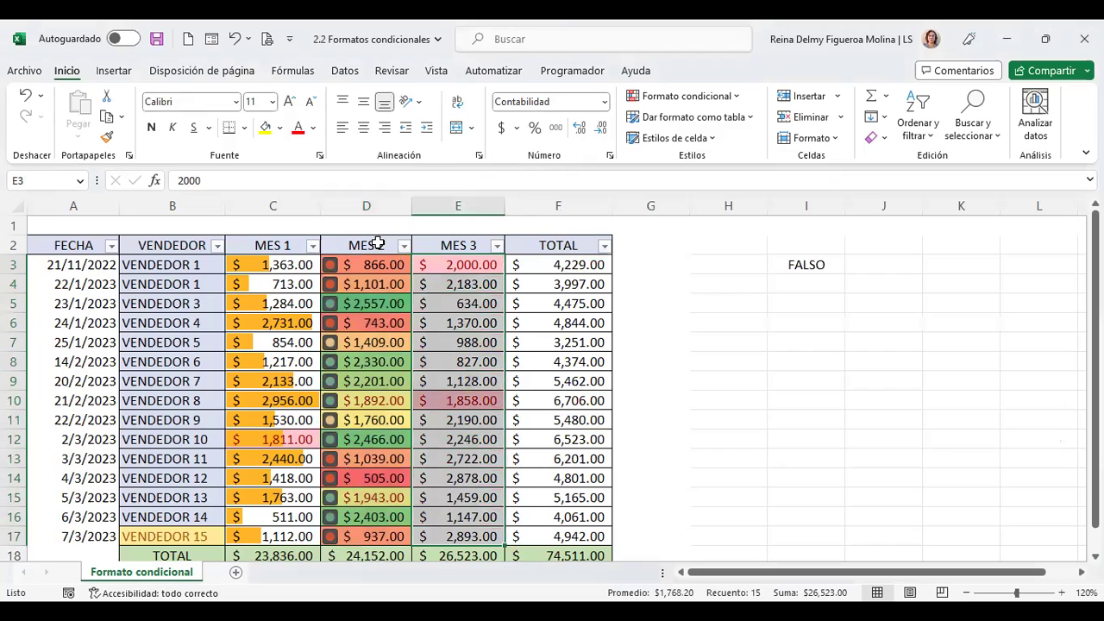
click(737, 98)
click(723, 321)
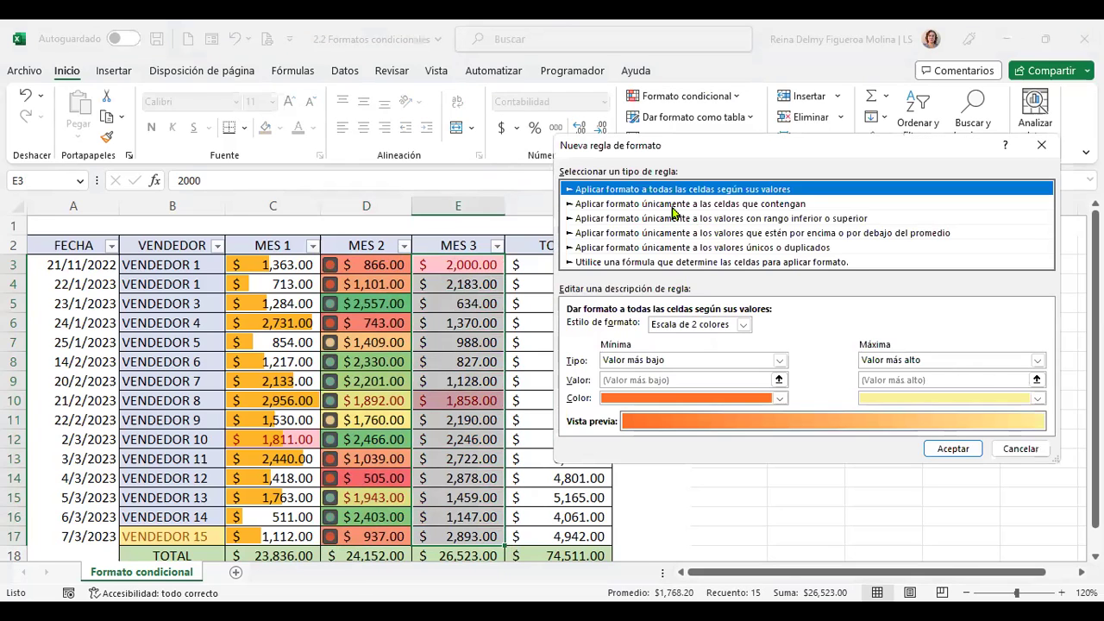
click(674, 206)
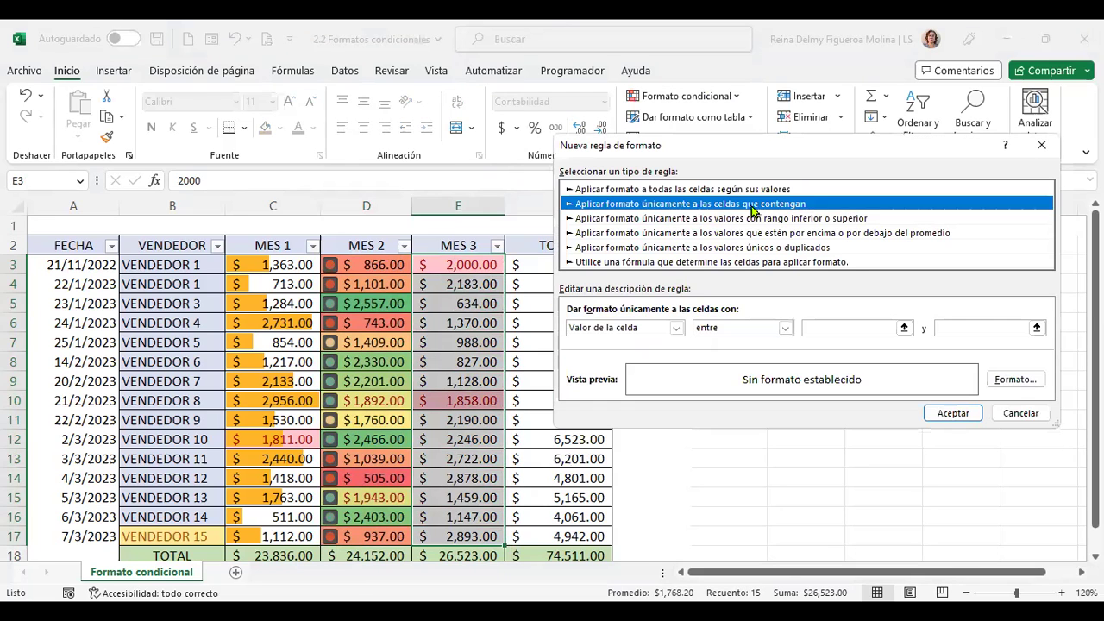
click(677, 328)
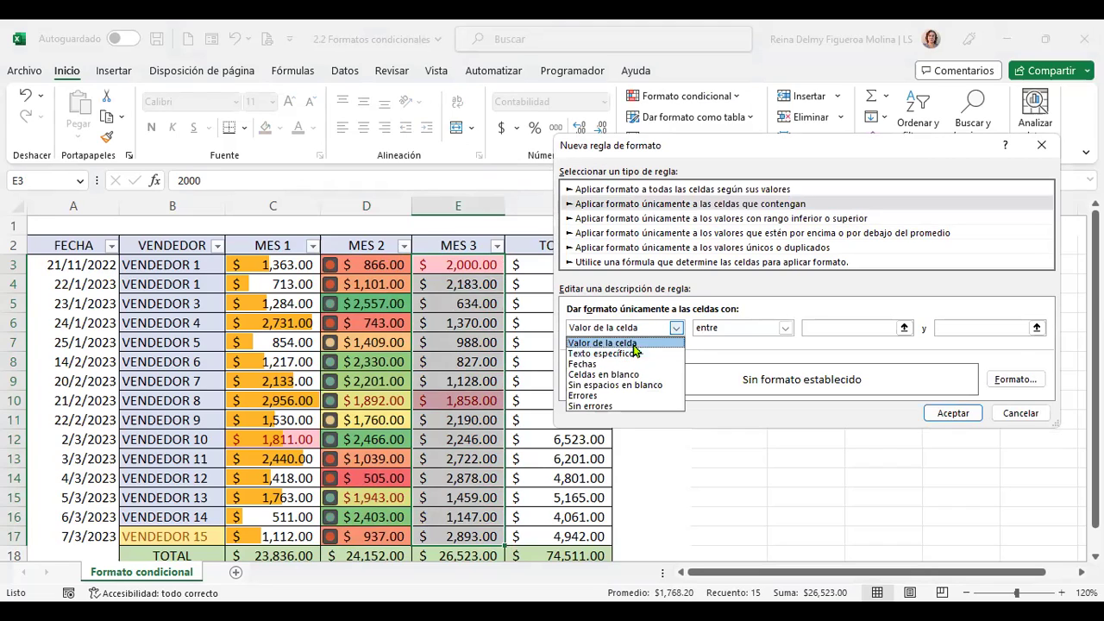
click(582, 363)
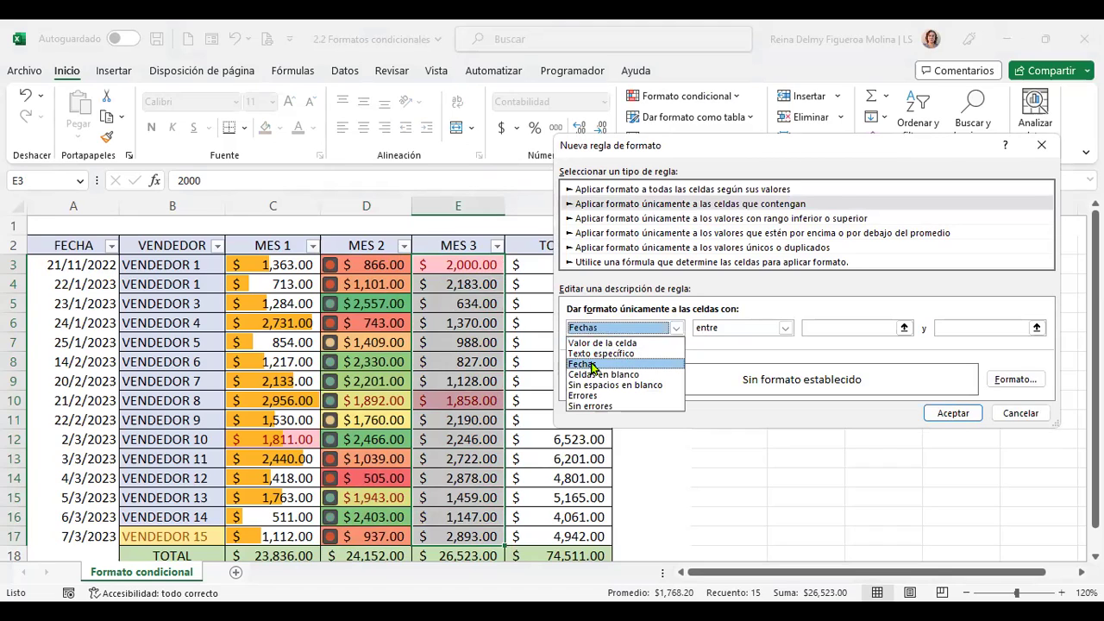
click(793, 329)
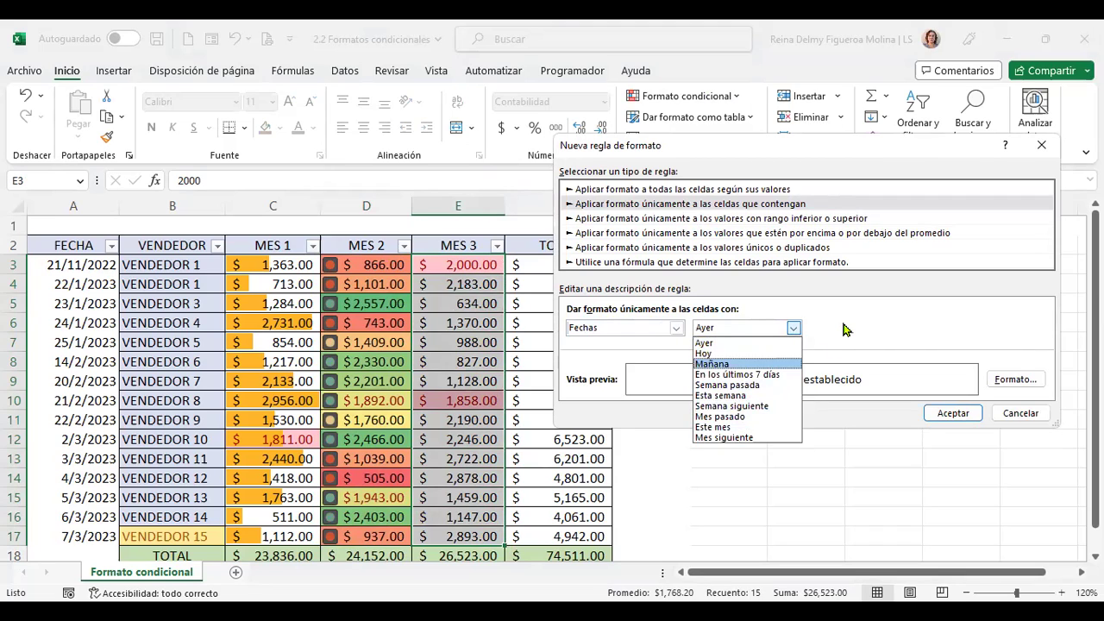
click(844, 329)
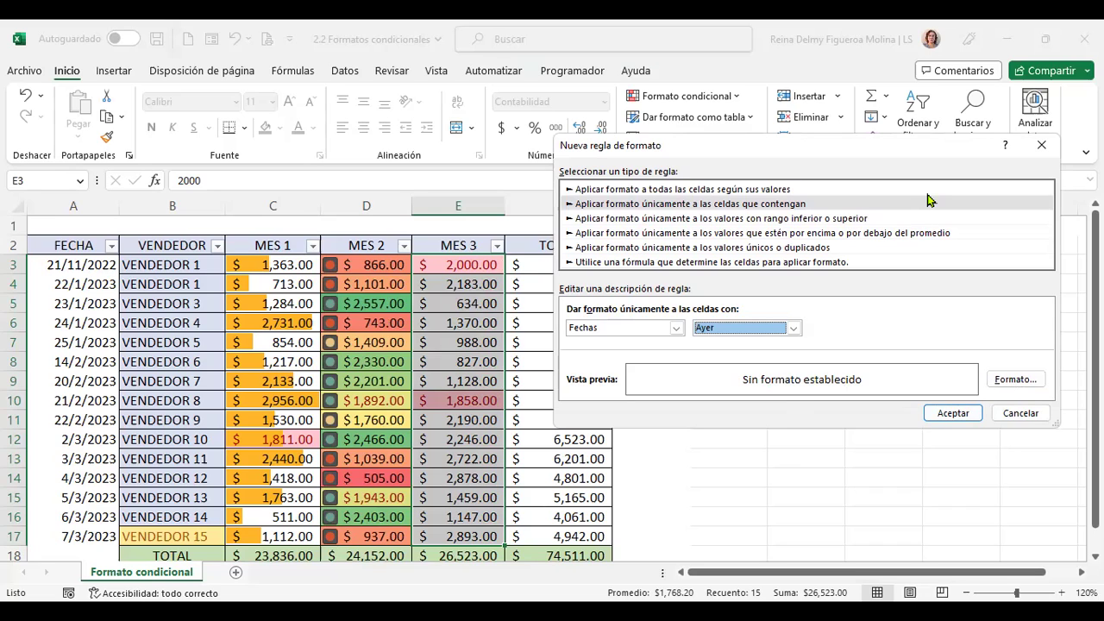
click(627, 220)
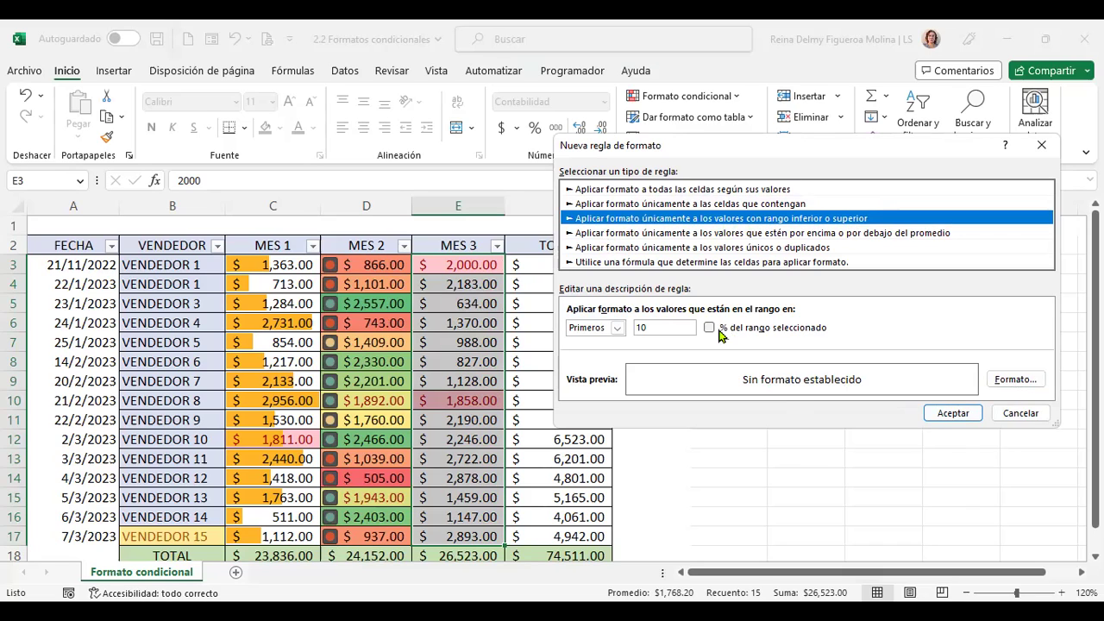
Step: Try ranking the rule from the top and bottom and editing the count of 10
click(617, 330)
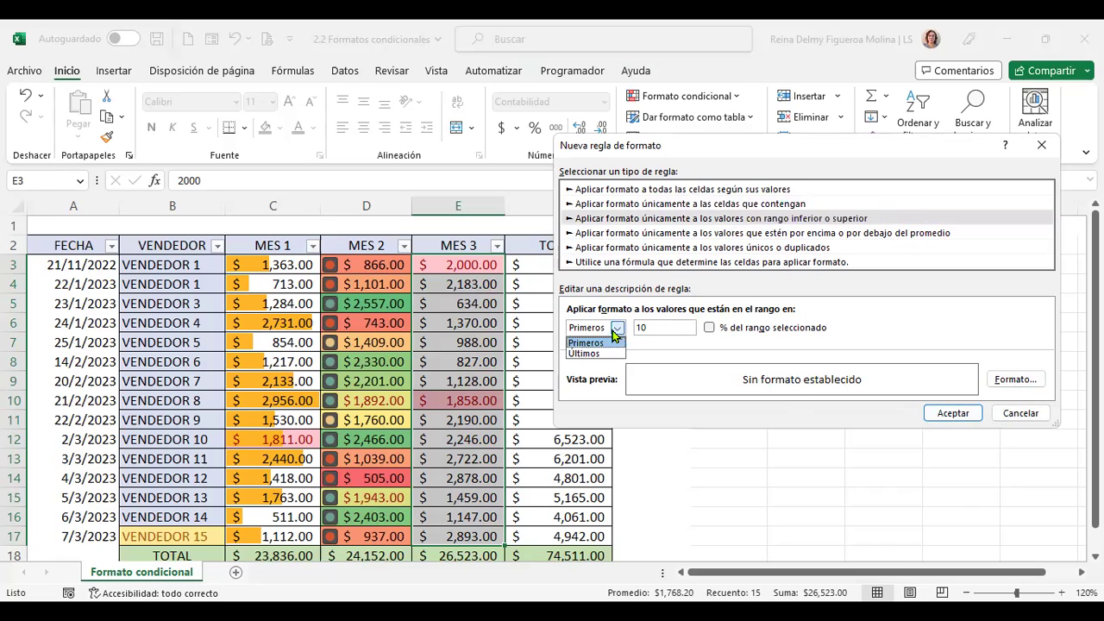
click(615, 328)
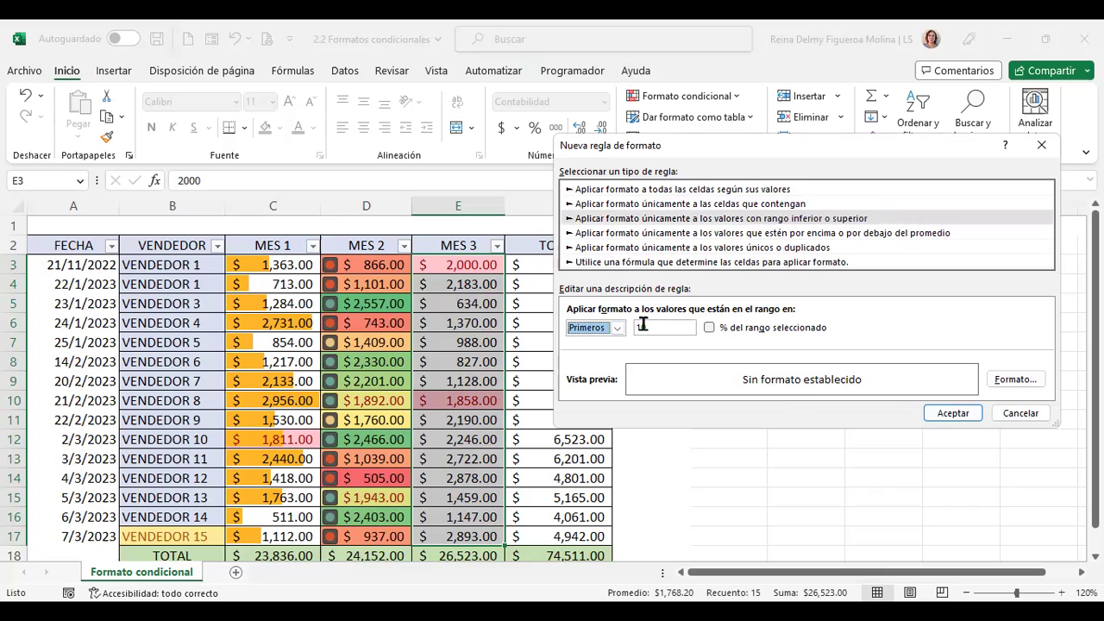
key(Tab)
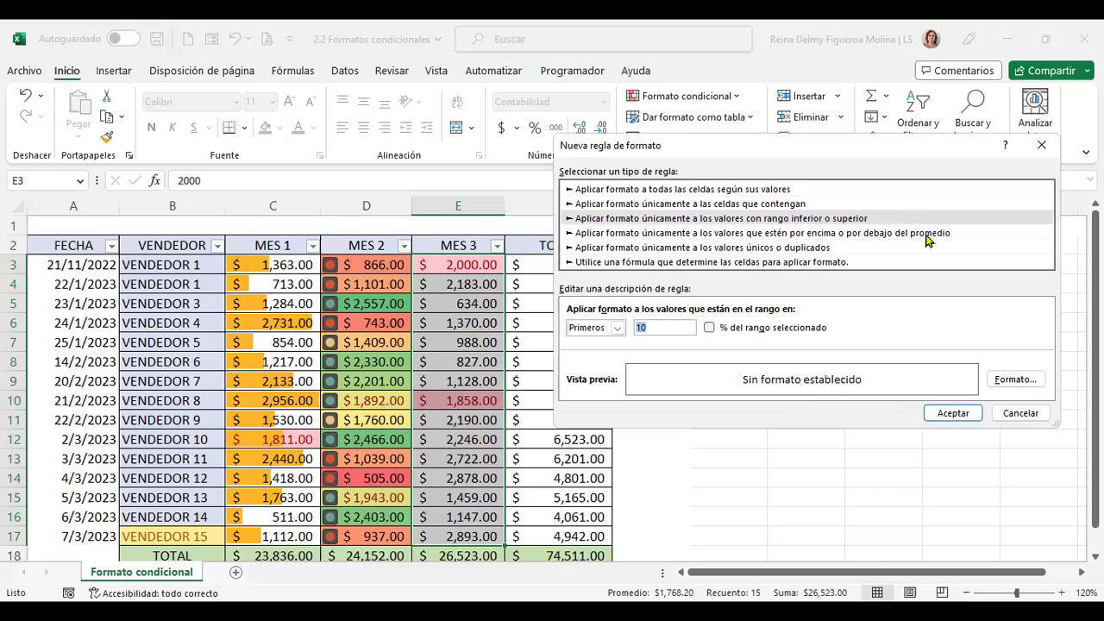
click(593, 328)
click(603, 353)
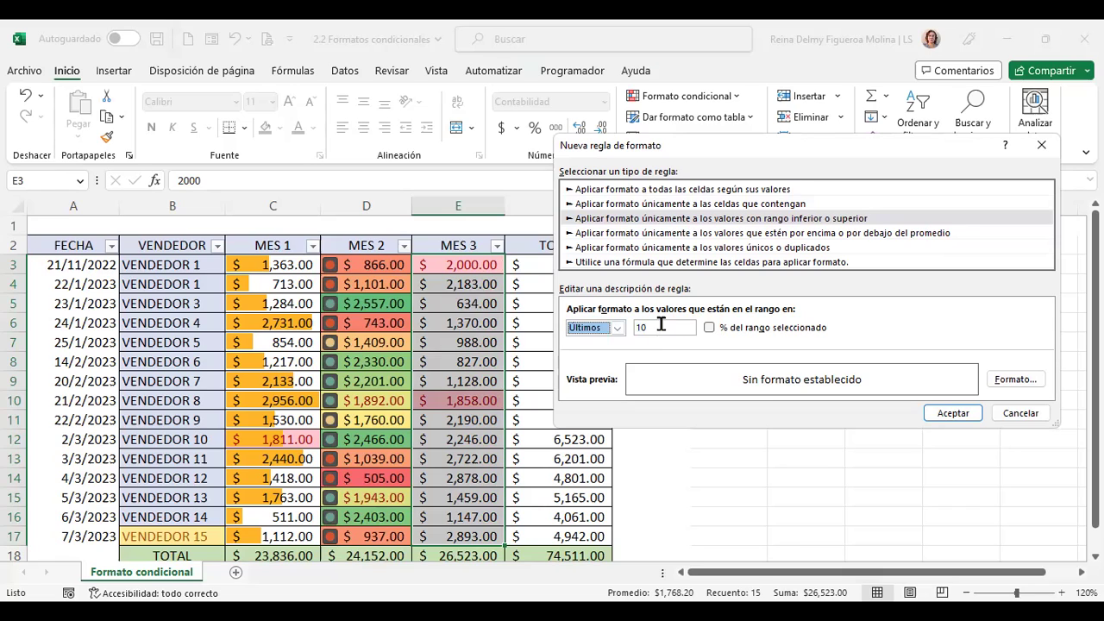
click(662, 326)
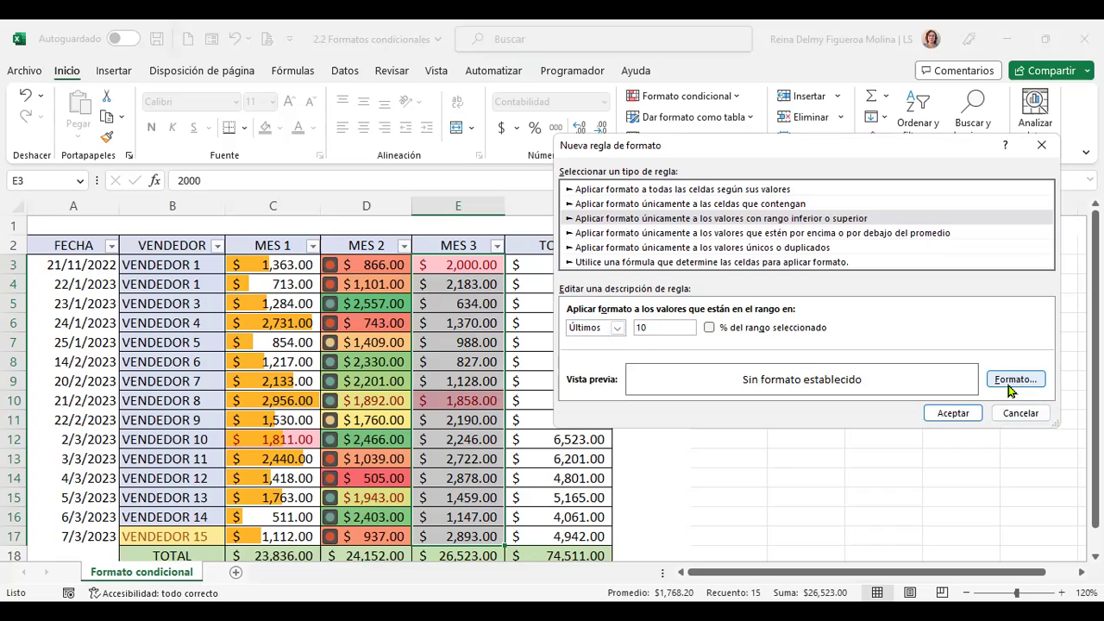
Step: Browse the above-average and duplicate-value rule types, then choose the formula-based type
click(685, 234)
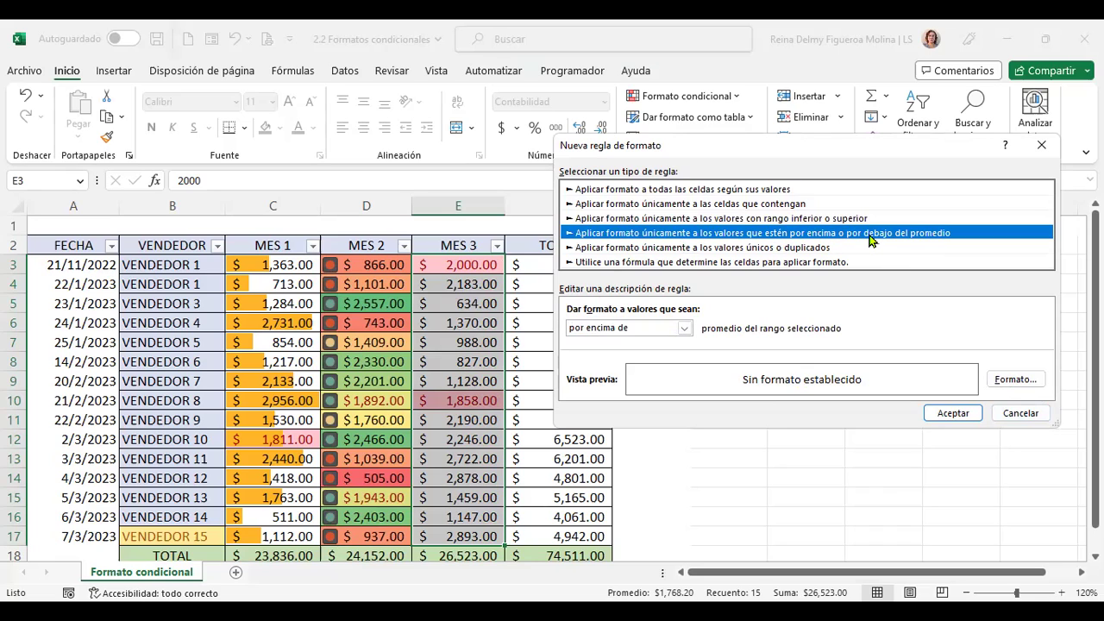
click(684, 328)
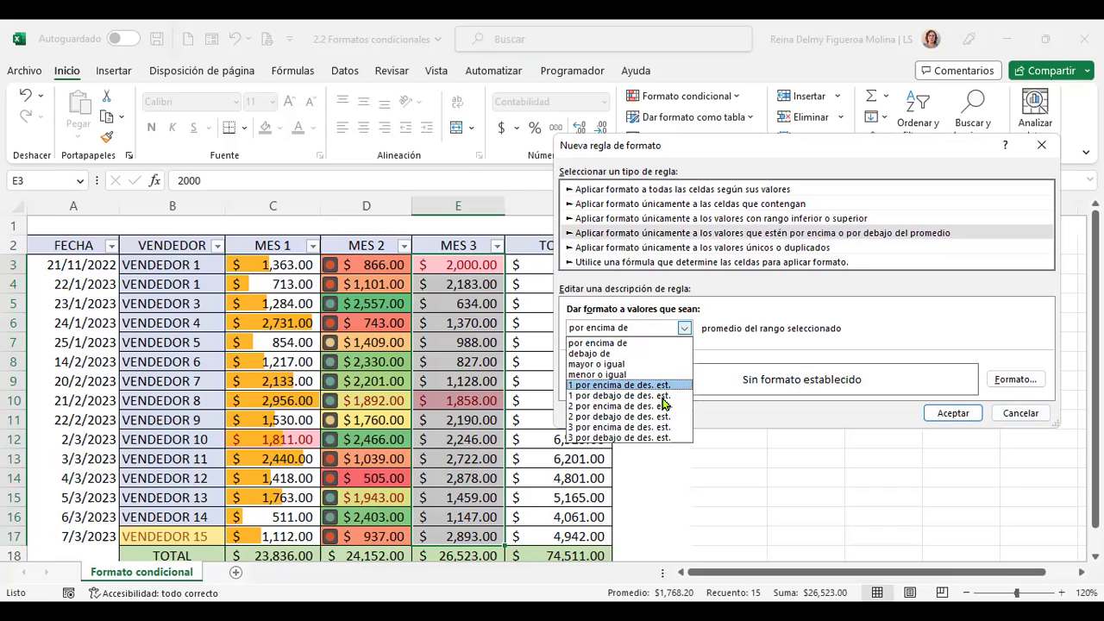
click(737, 151)
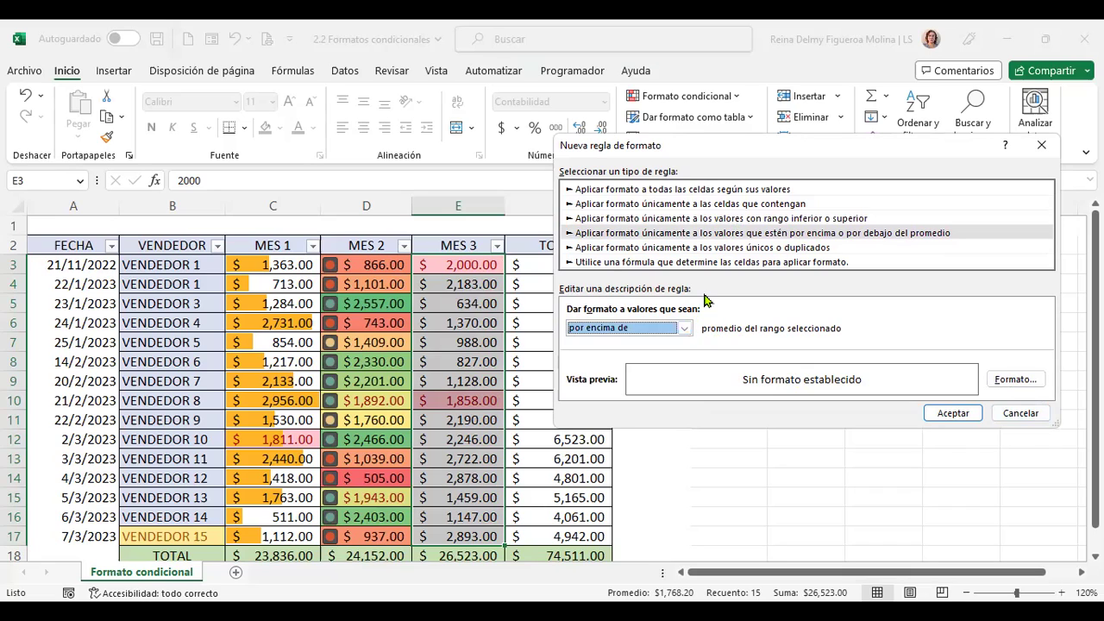
click(736, 248)
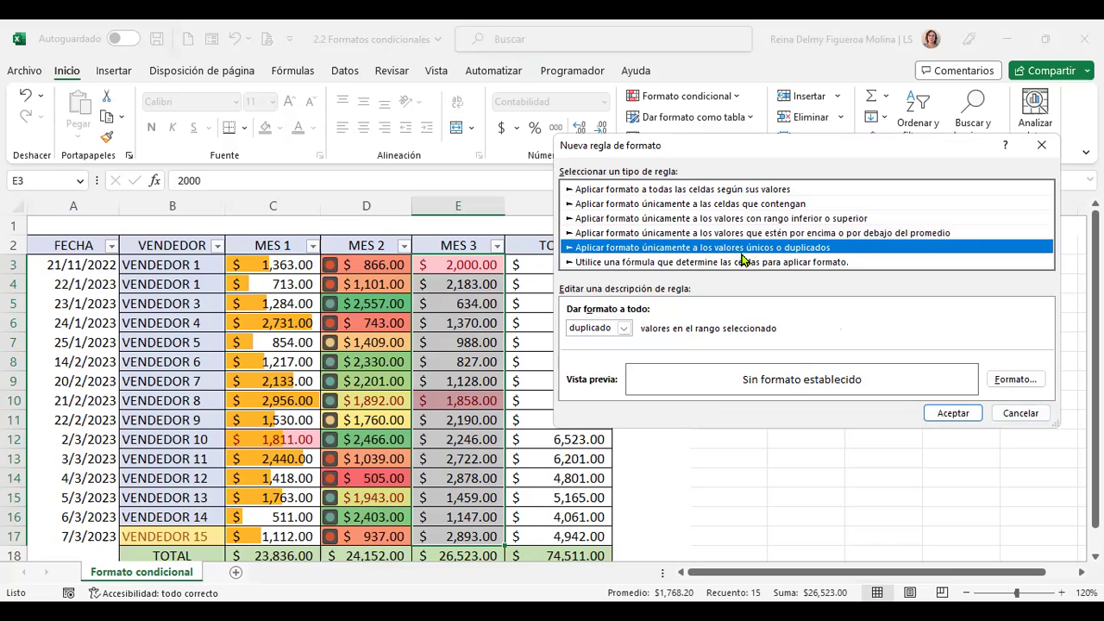
click(624, 329)
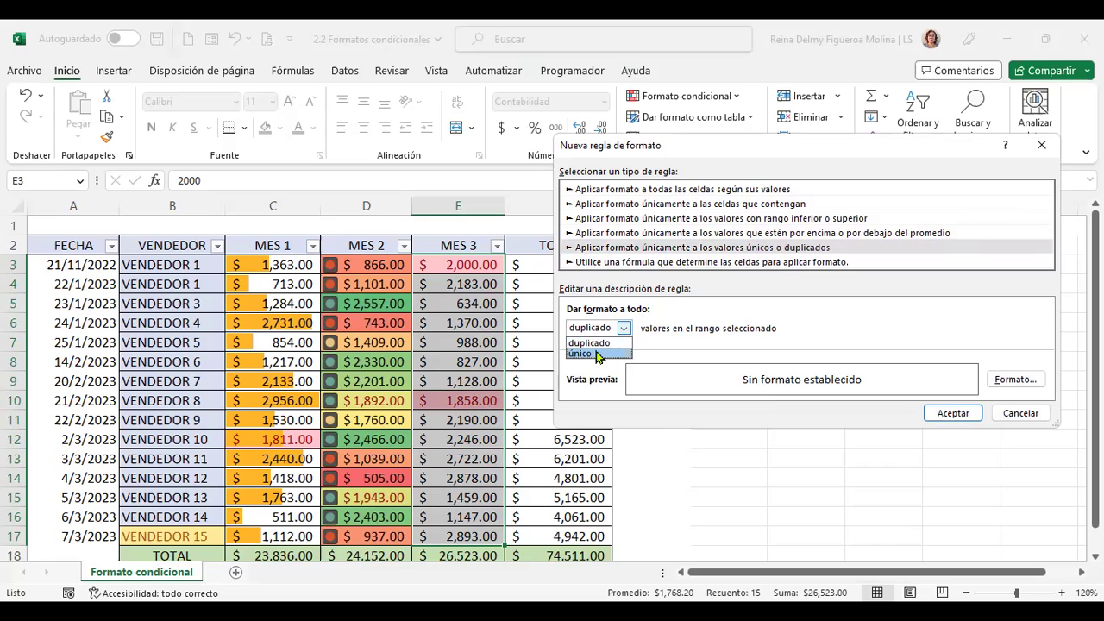
key(Return)
click(758, 262)
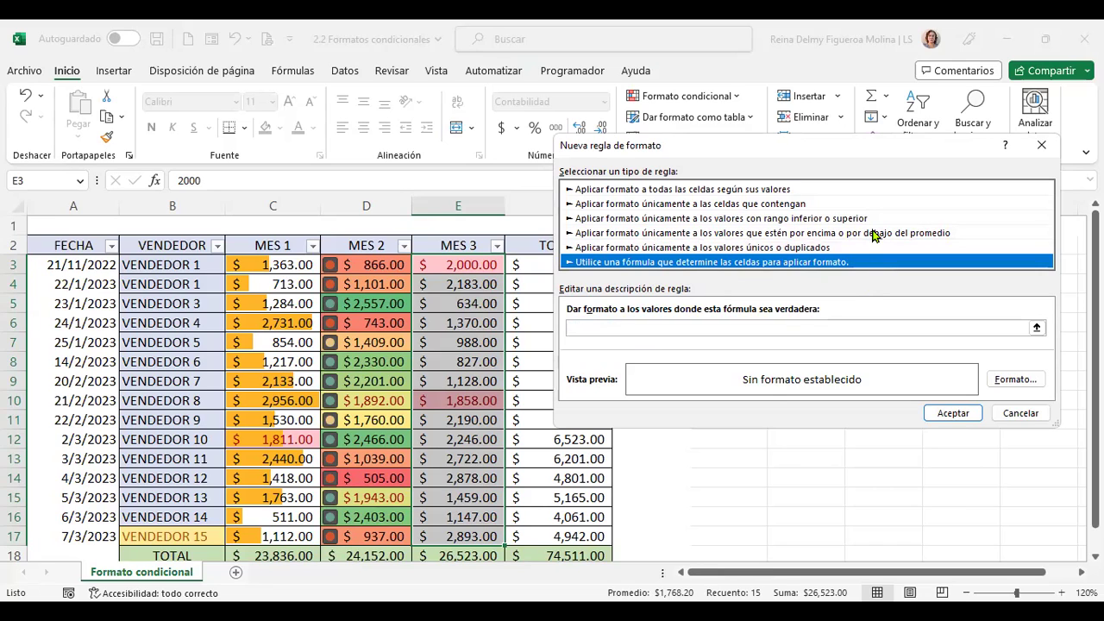
Step: Enter the rule formula =$E3>2000 and open the cell format fill settings
click(740, 329)
text(=)
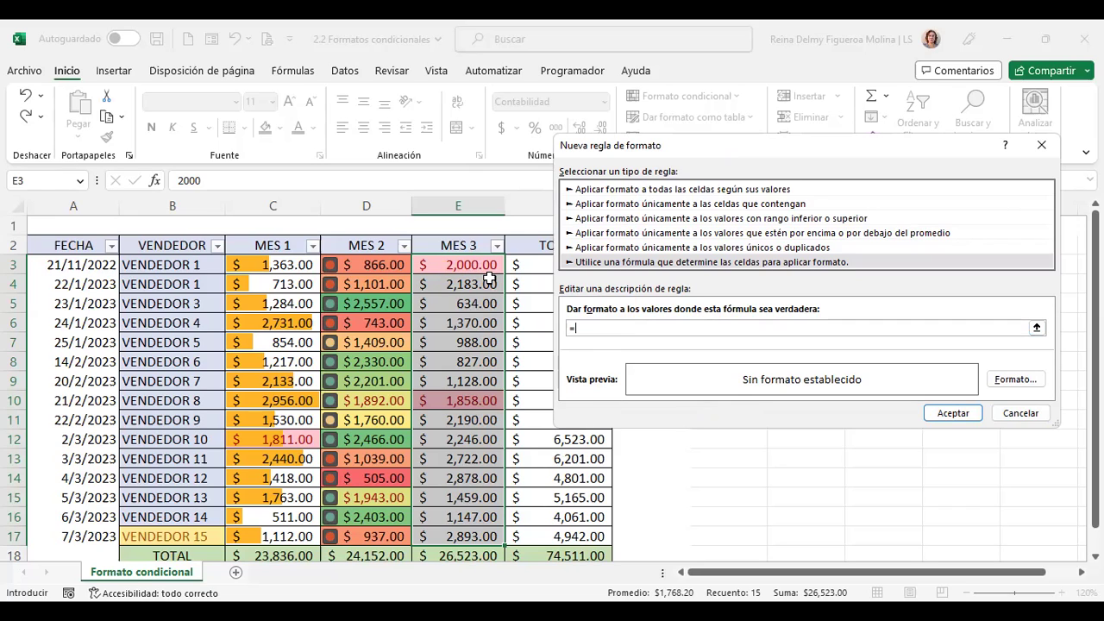
click(465, 261)
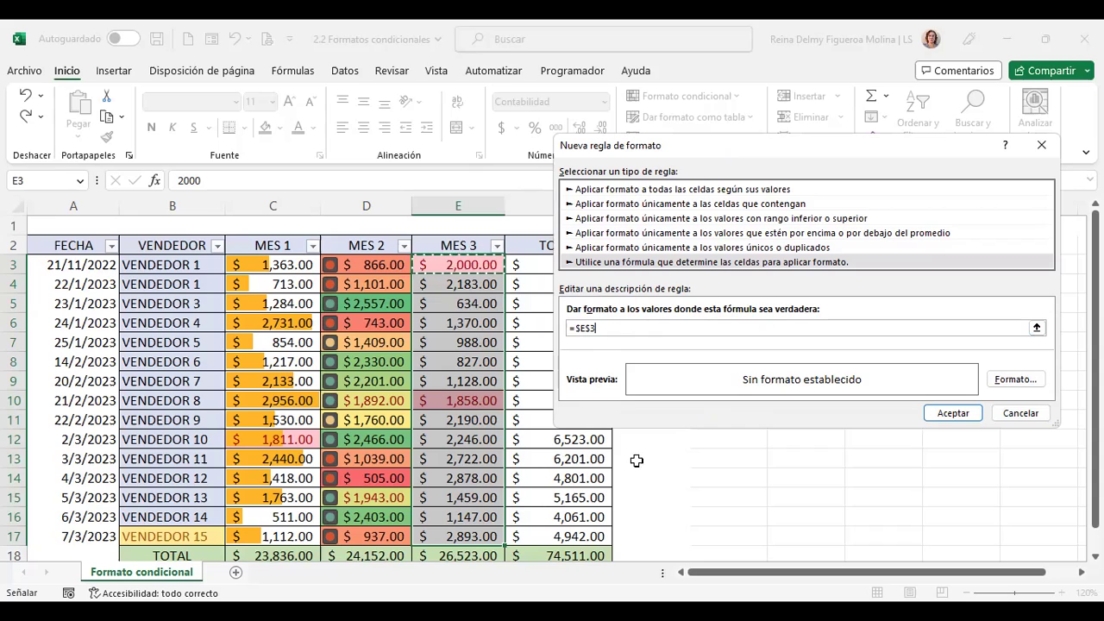
click(607, 332)
click(871, 328)
text(>2000)
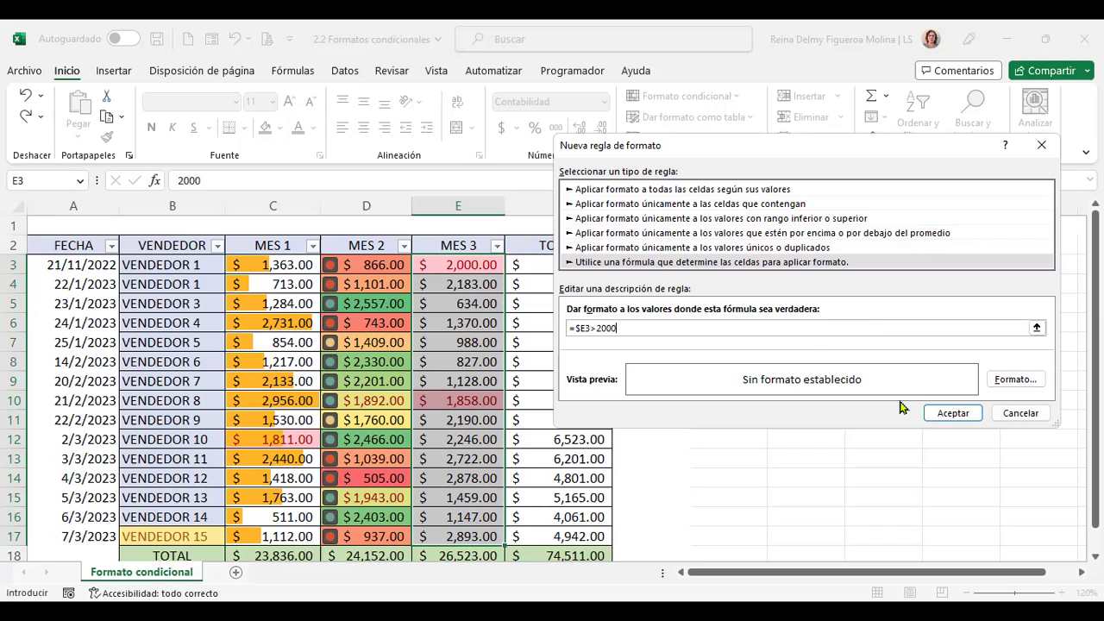
click(1013, 379)
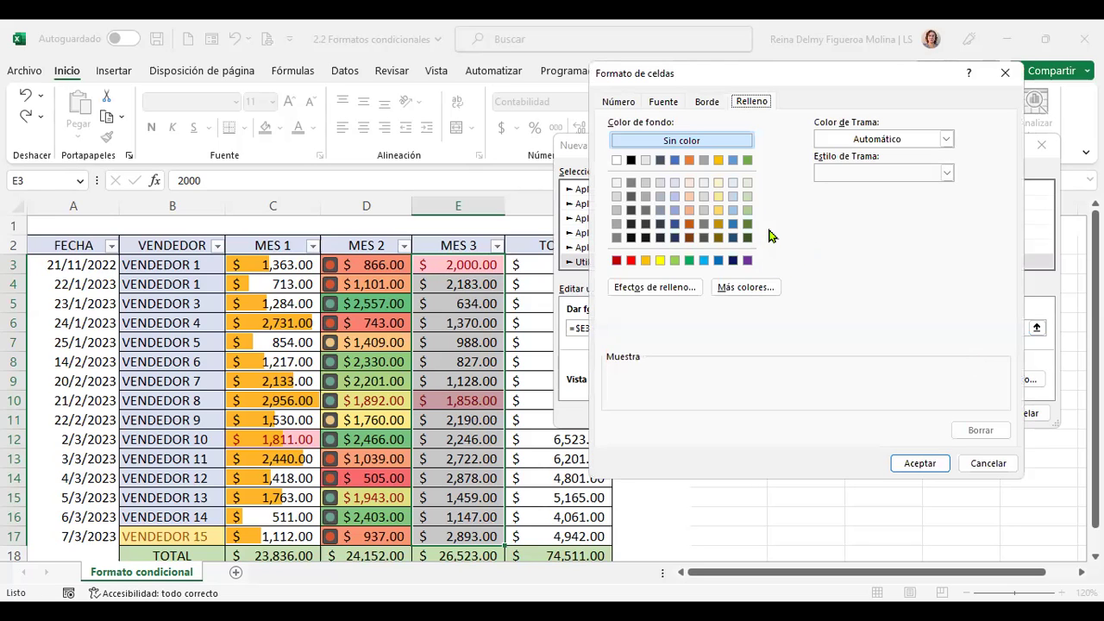
Step: Give matching cells a two-colour blue gradient fill and apply the =$E3>2000 rule
click(682, 293)
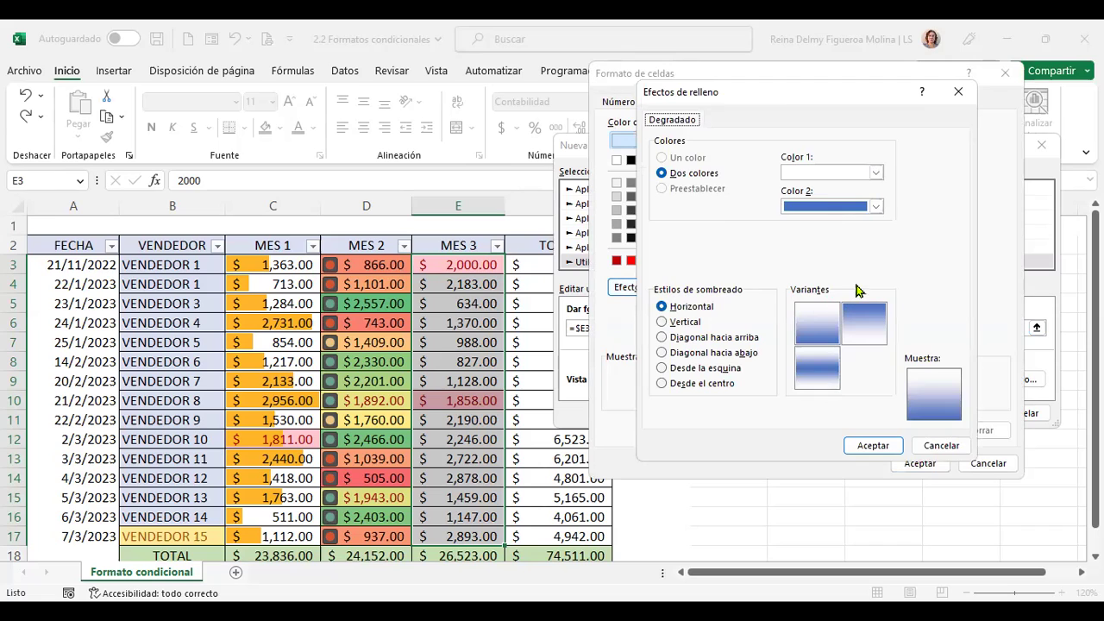
click(889, 446)
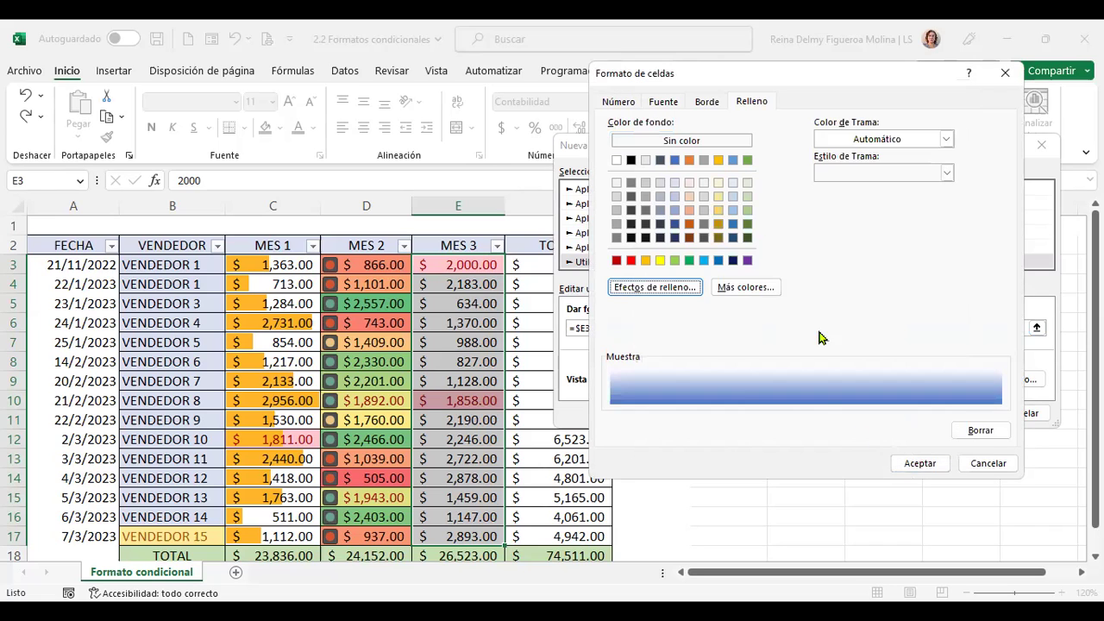
click(923, 465)
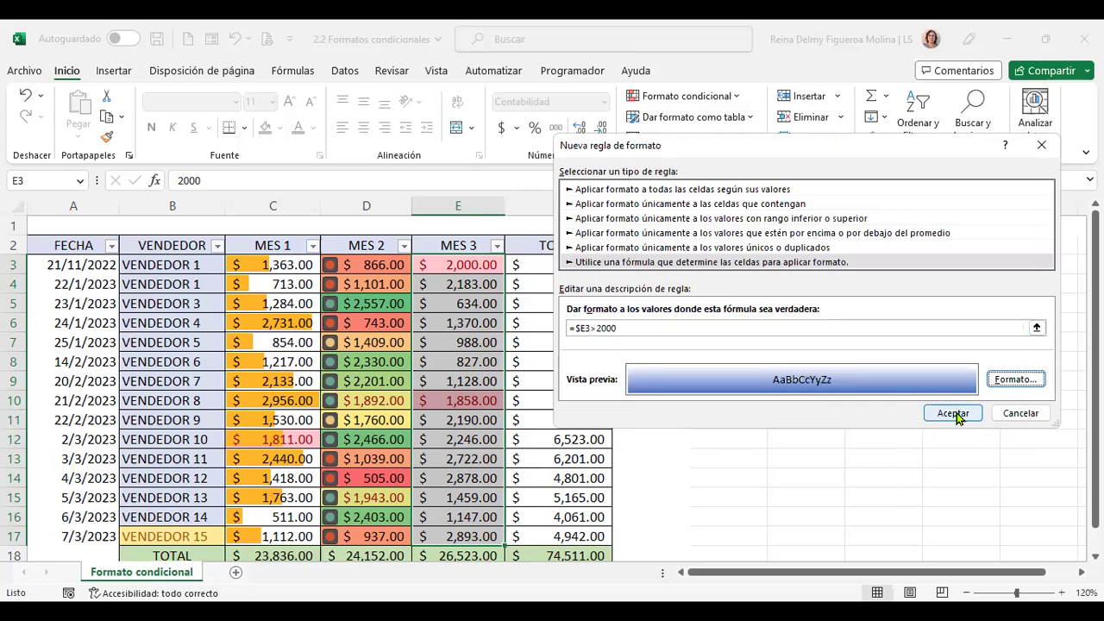
click(953, 413)
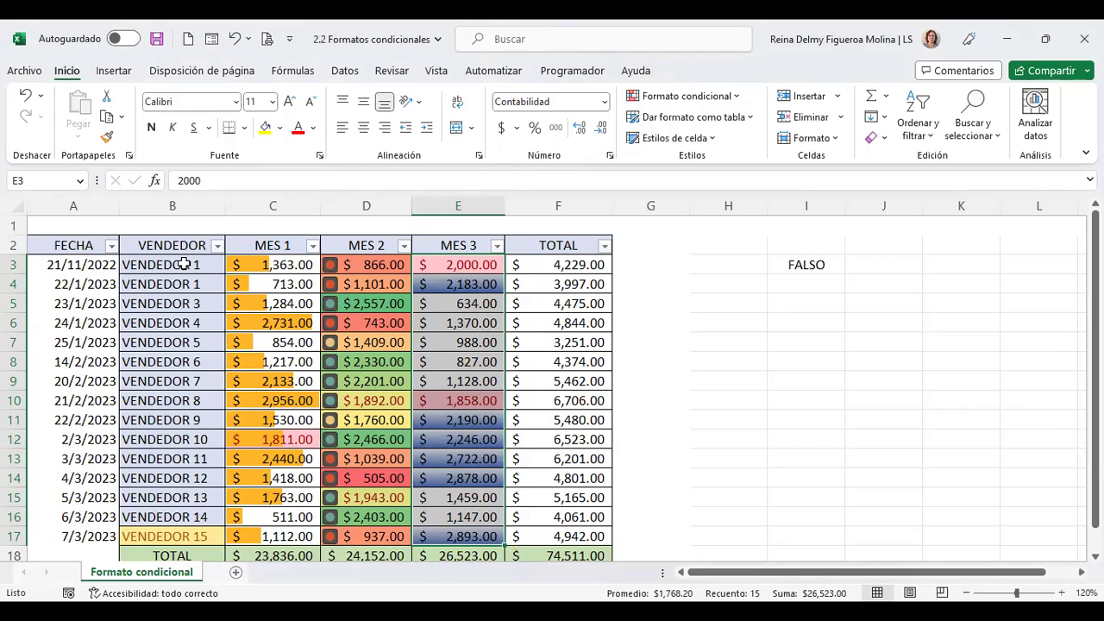
Step: Select the VENDEDOR names B3:B17 after briefly selecting the TOTAL column
drag(185, 265, 177, 535)
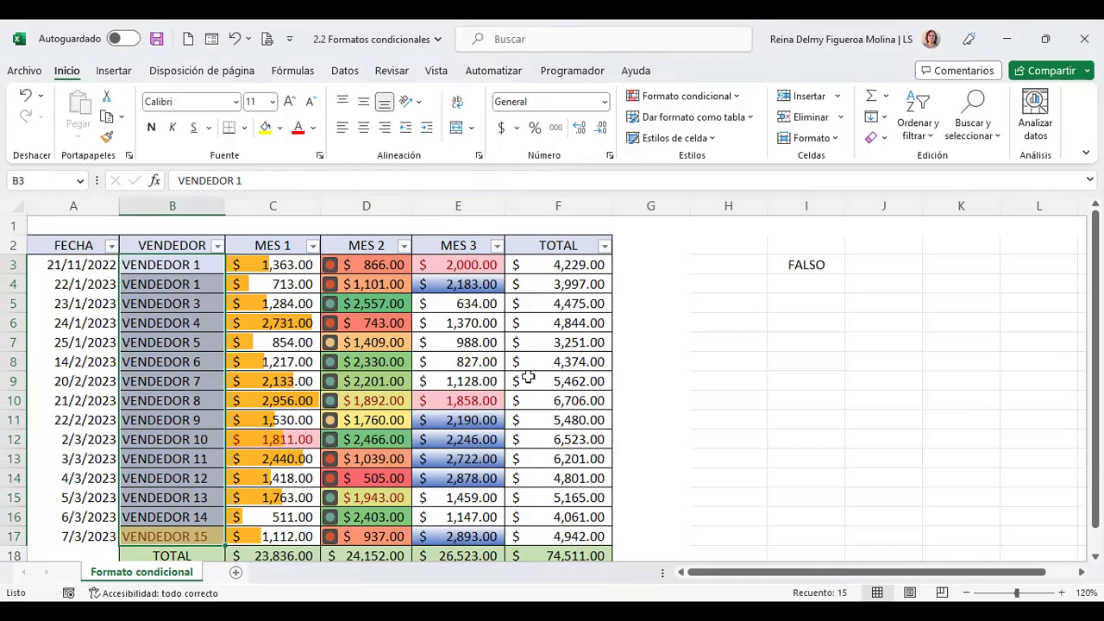
drag(554, 267, 562, 463)
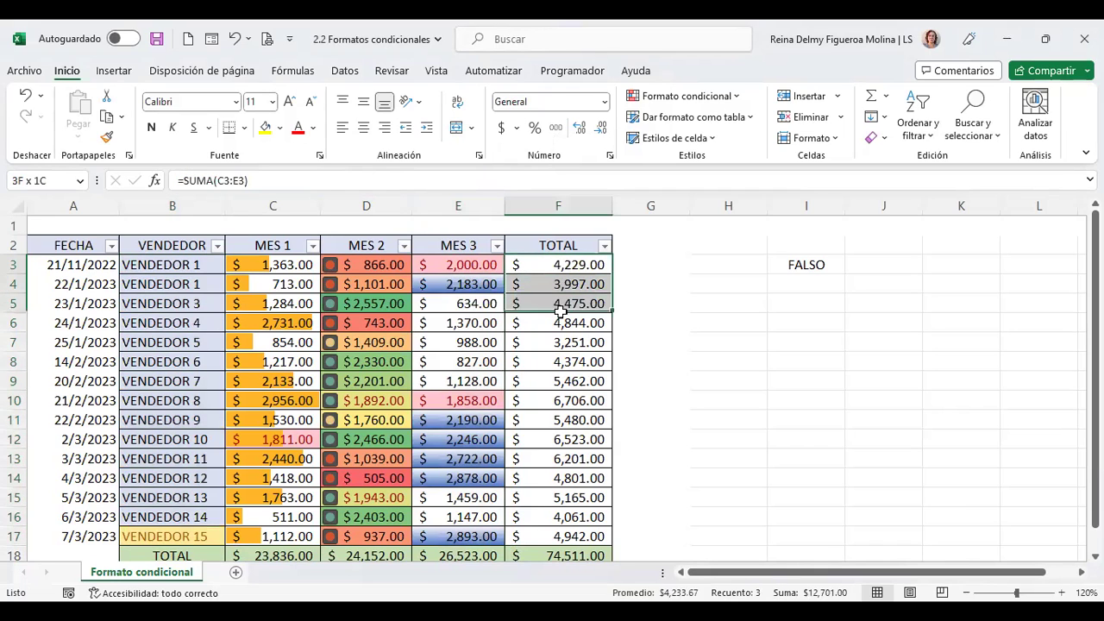
drag(562, 463, 566, 530)
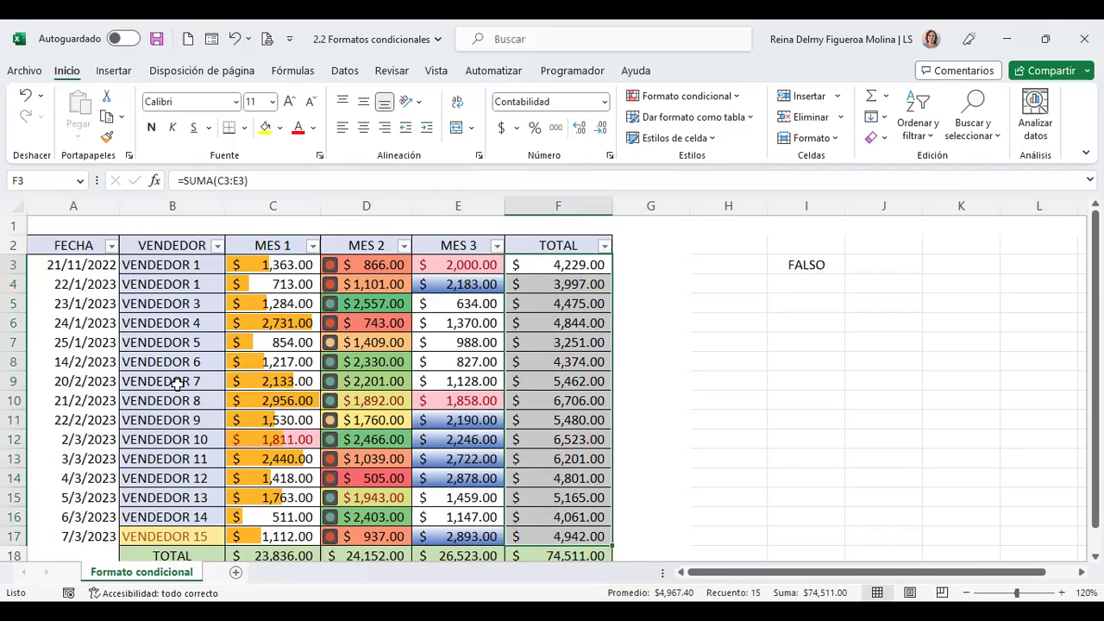
click(191, 268)
drag(191, 268, 185, 526)
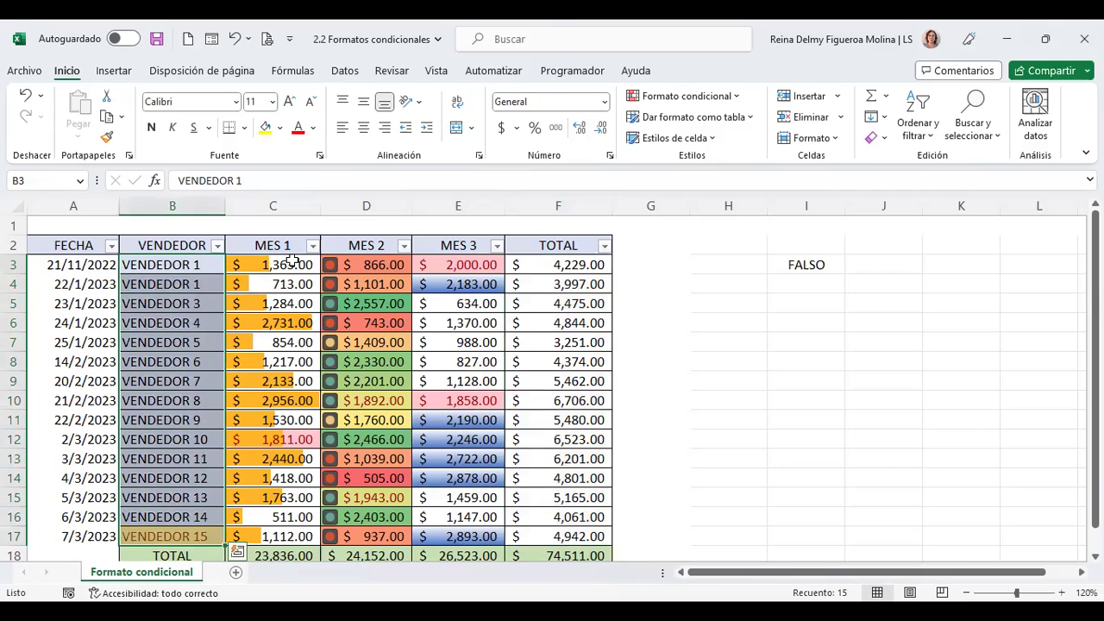
Step: Create a new formula-based rule and enter the formula =$F3>5000
click(724, 96)
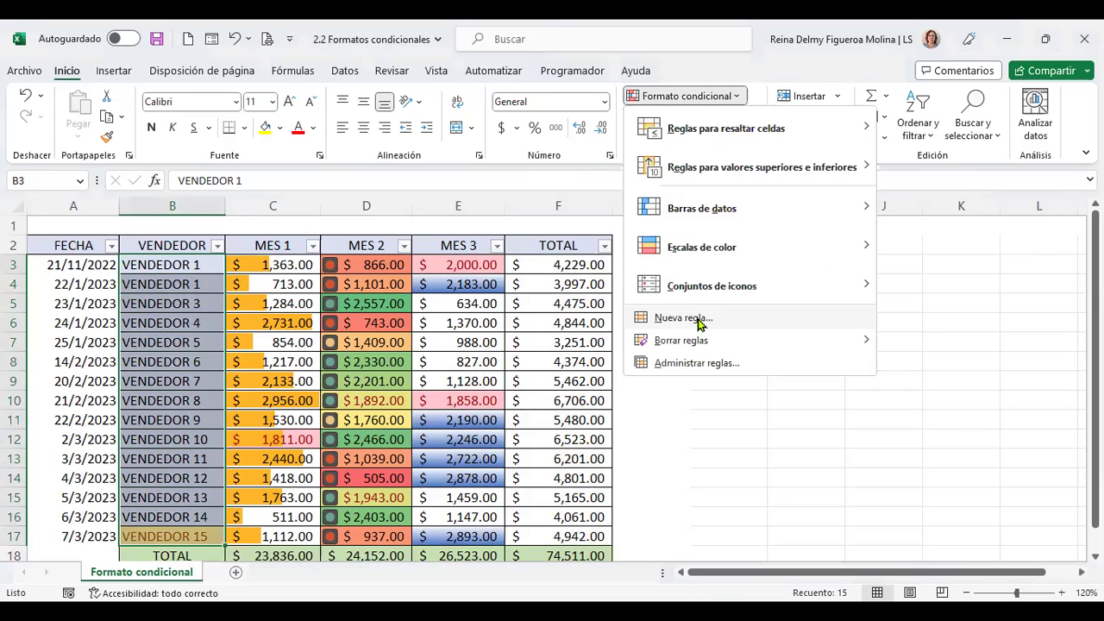
click(699, 321)
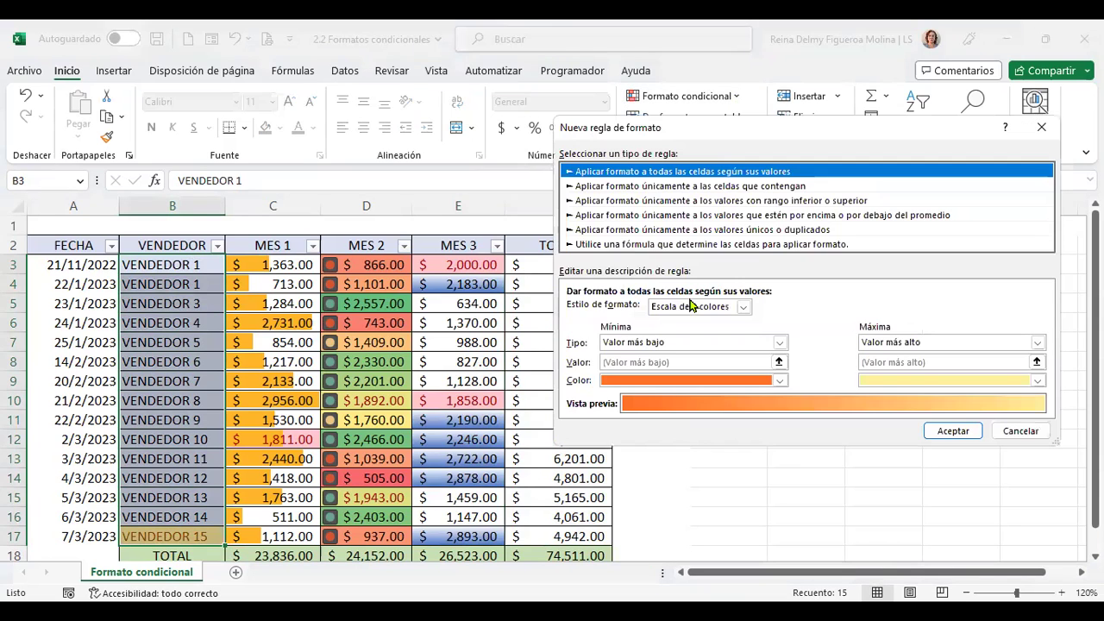
click(653, 245)
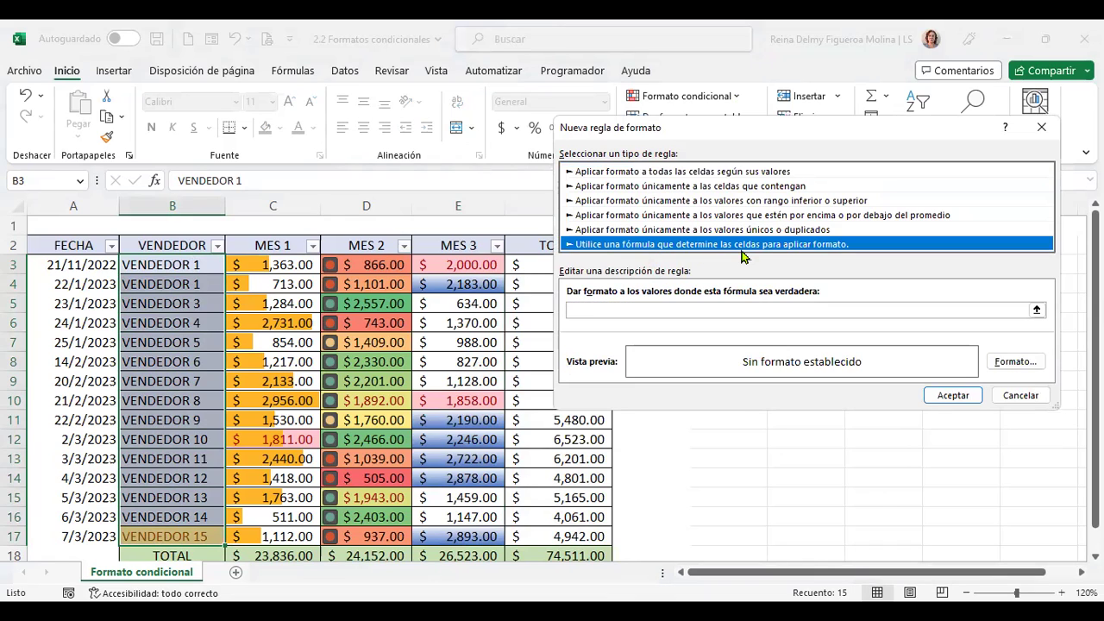
click(732, 308)
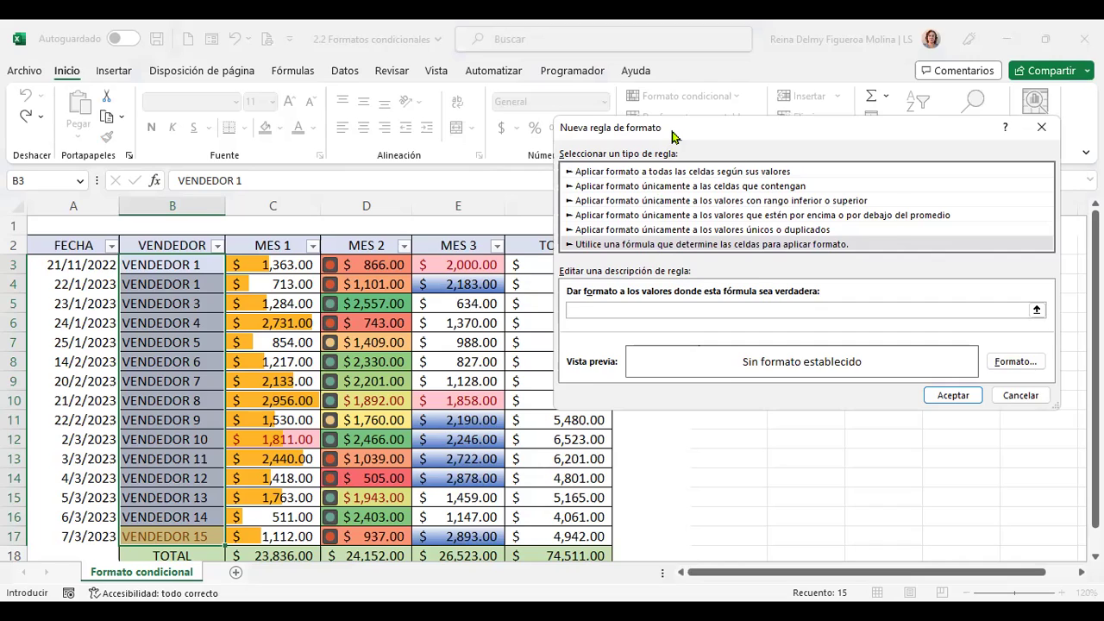
drag(673, 136, 780, 99)
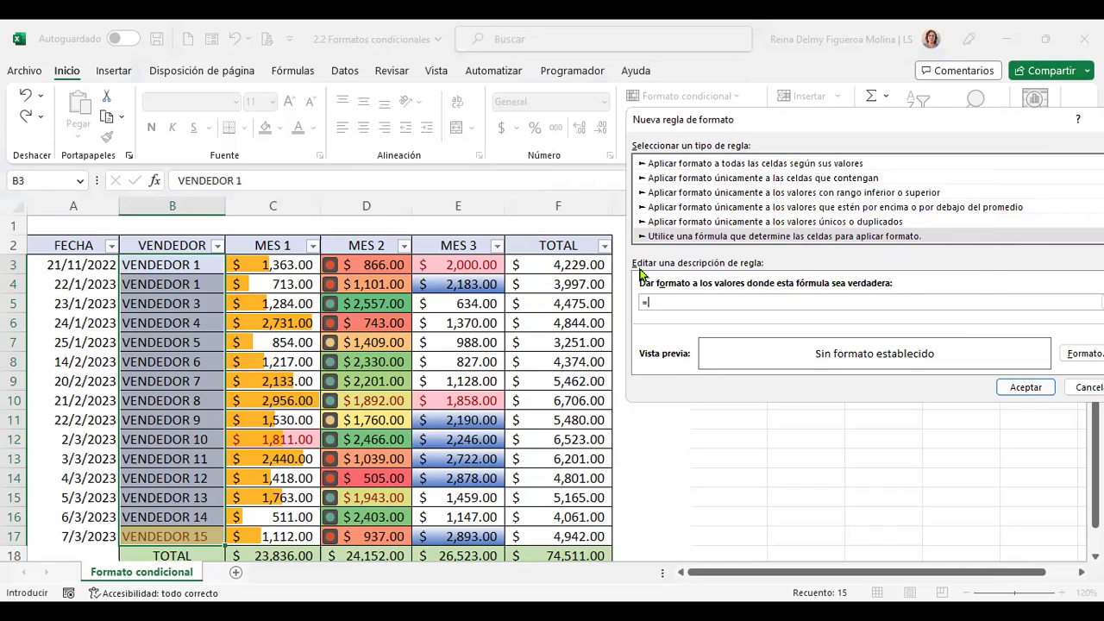
click(573, 263)
key(BackSpace)
key(BackSpace)
text(3>5000)
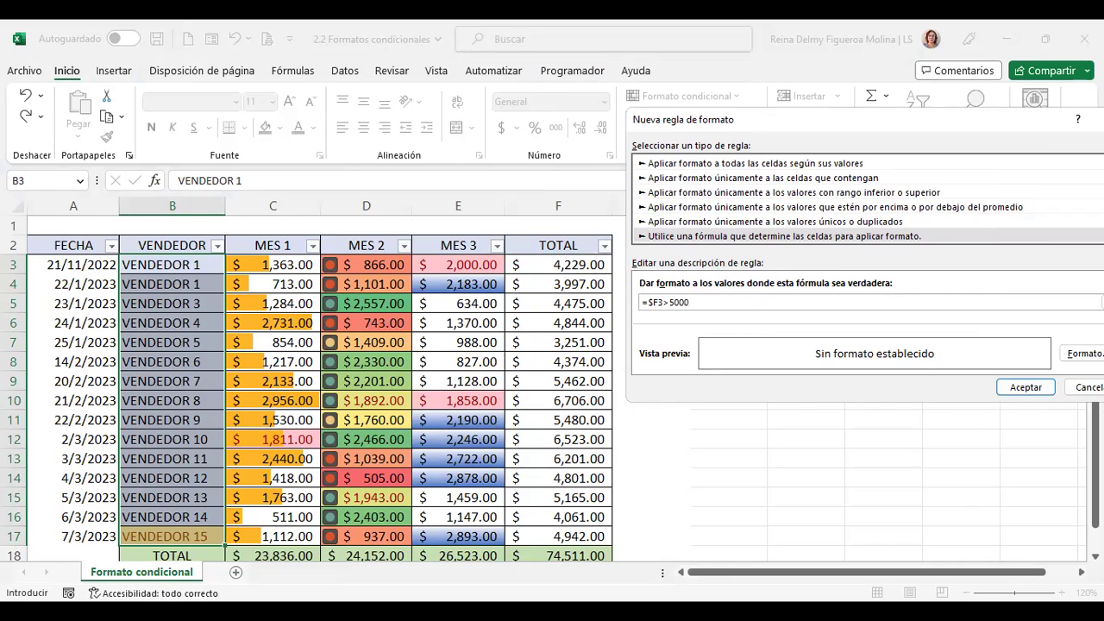
Step: Give the rule a light yellow fill and apply it to the VENDEDOR names
click(1082, 354)
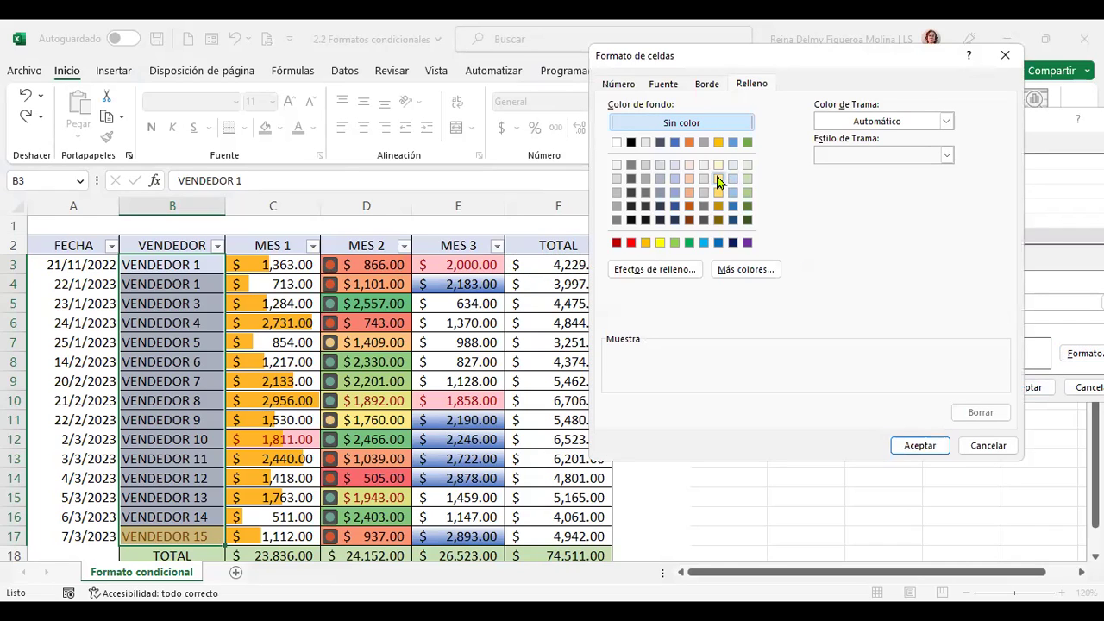
click(720, 178)
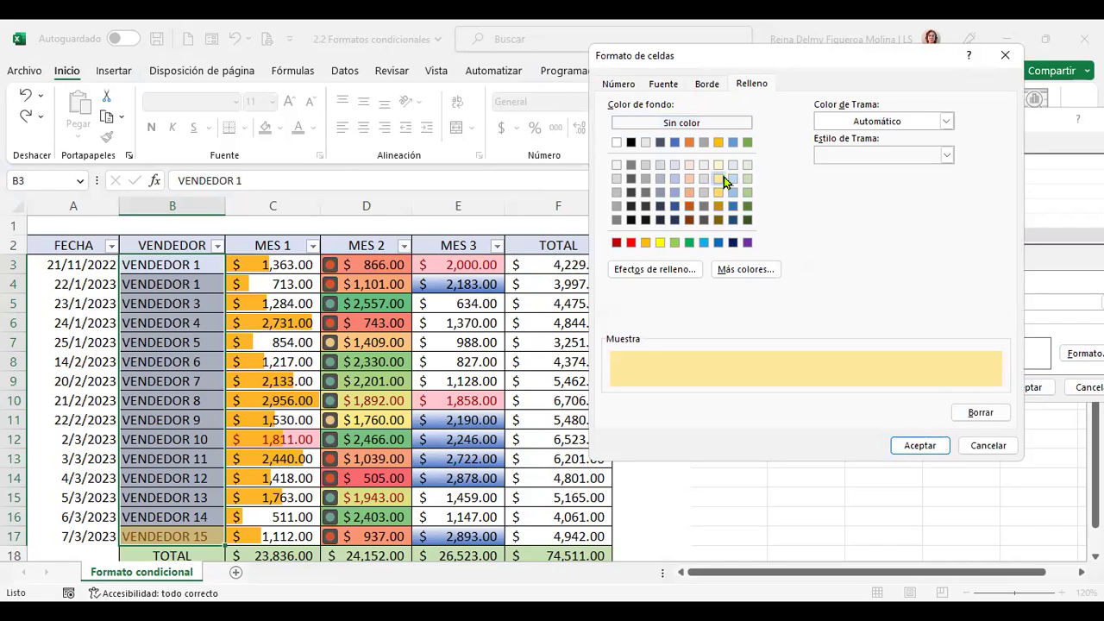
click(912, 449)
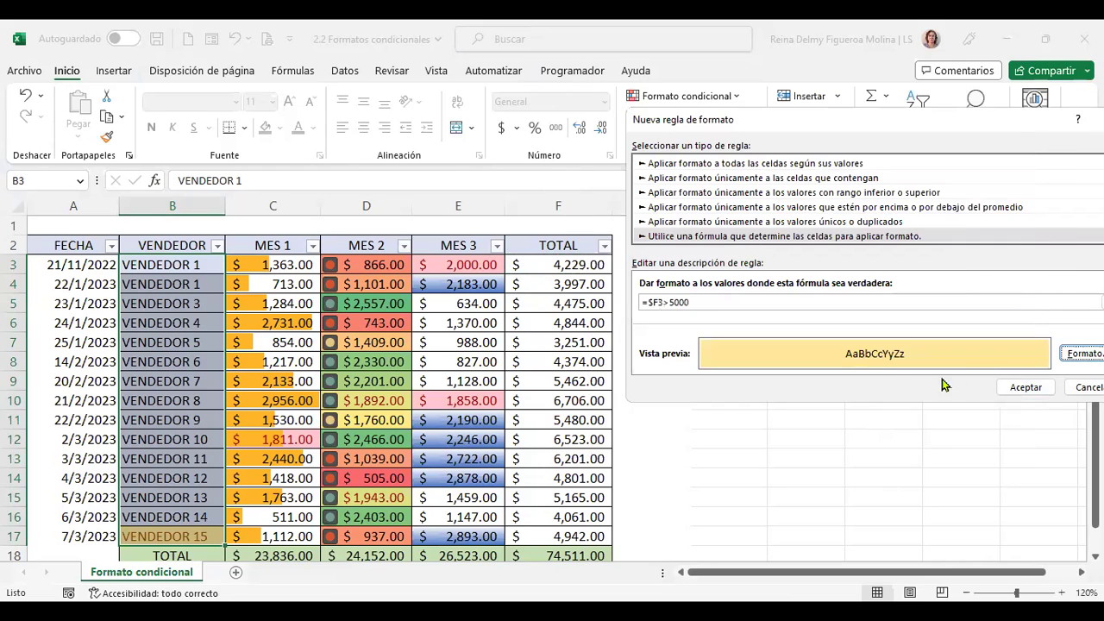
click(1014, 388)
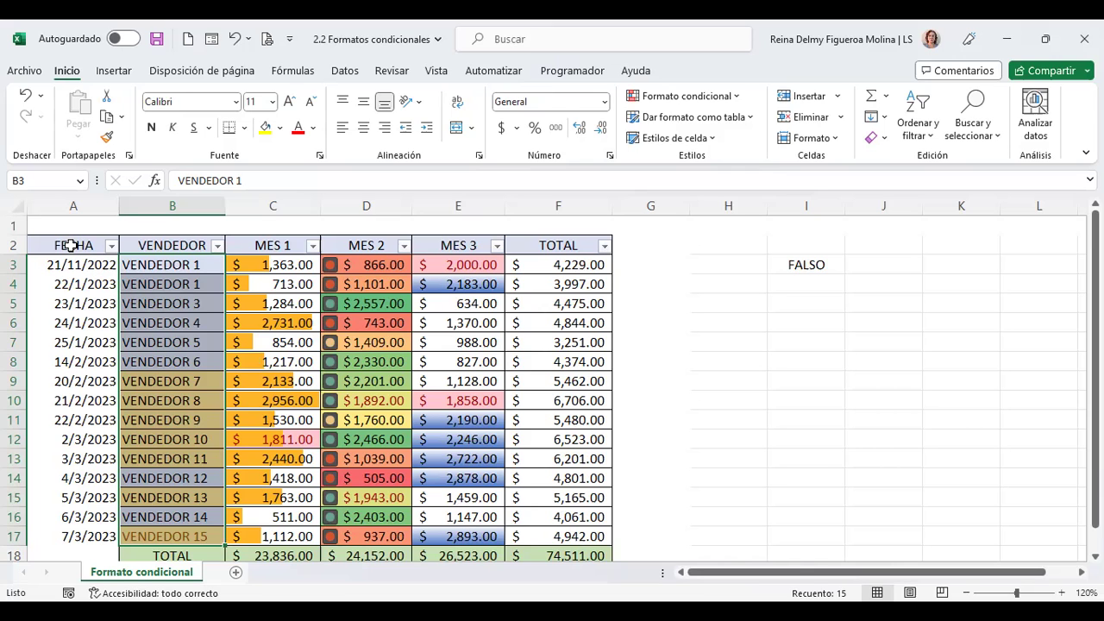
Step: Review the table's highlighting, then select the data rows A3:F17
mouse_move(72, 246)
mouse_down()
mouse_move(561, 530)
mouse_move(563, 547)
mouse_up()
click(707, 419)
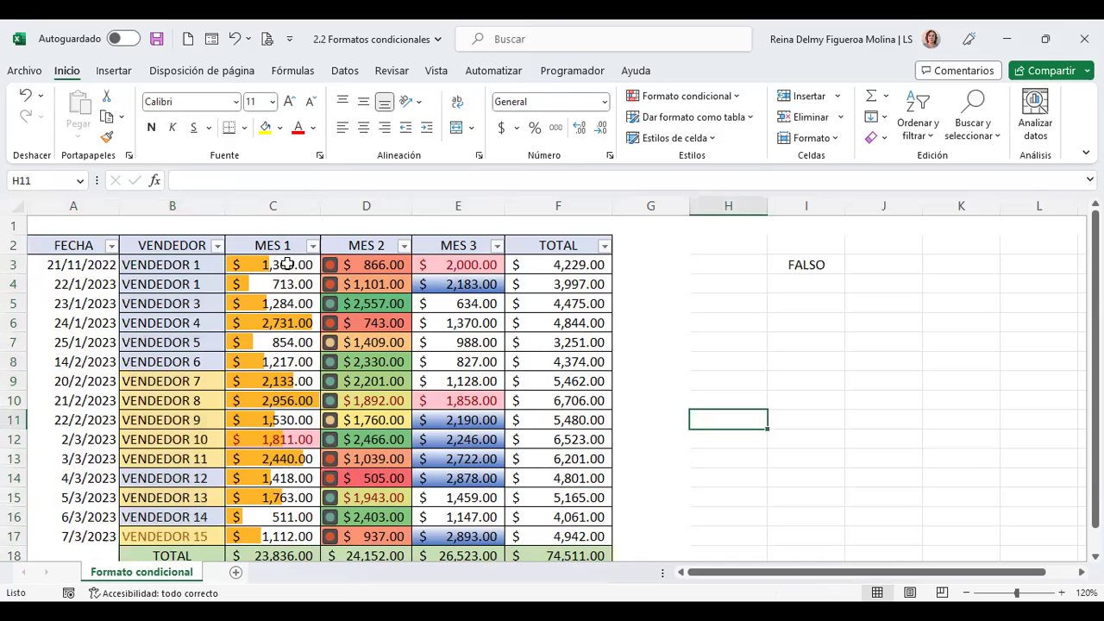
drag(288, 269, 463, 521)
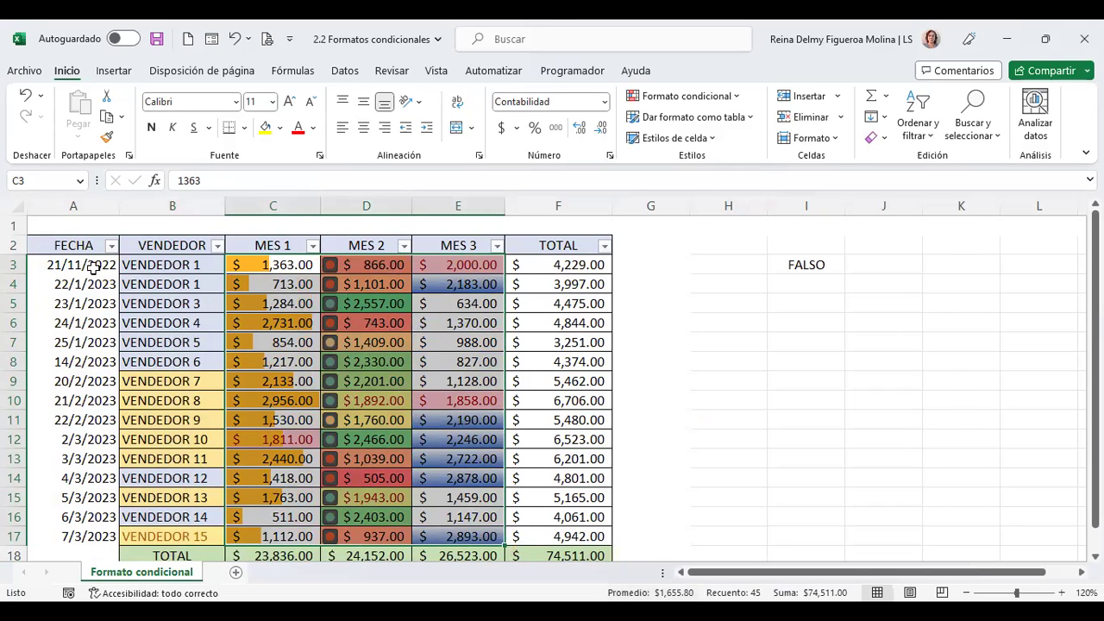
mouse_move(76, 265)
mouse_down()
mouse_move(552, 470)
mouse_move(527, 540)
mouse_up()
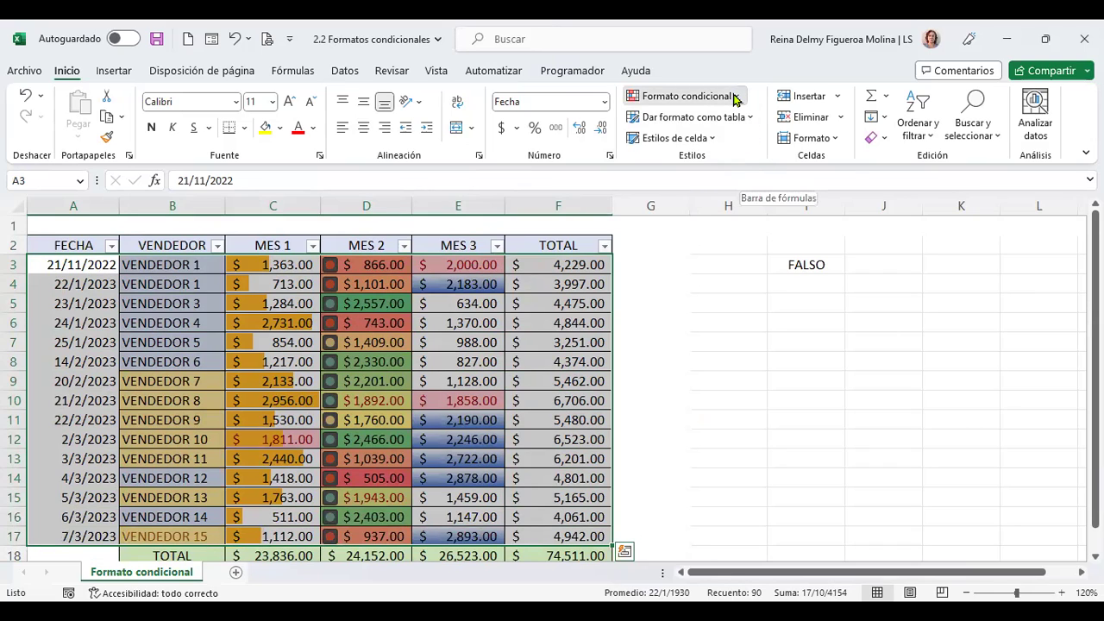
click(681, 95)
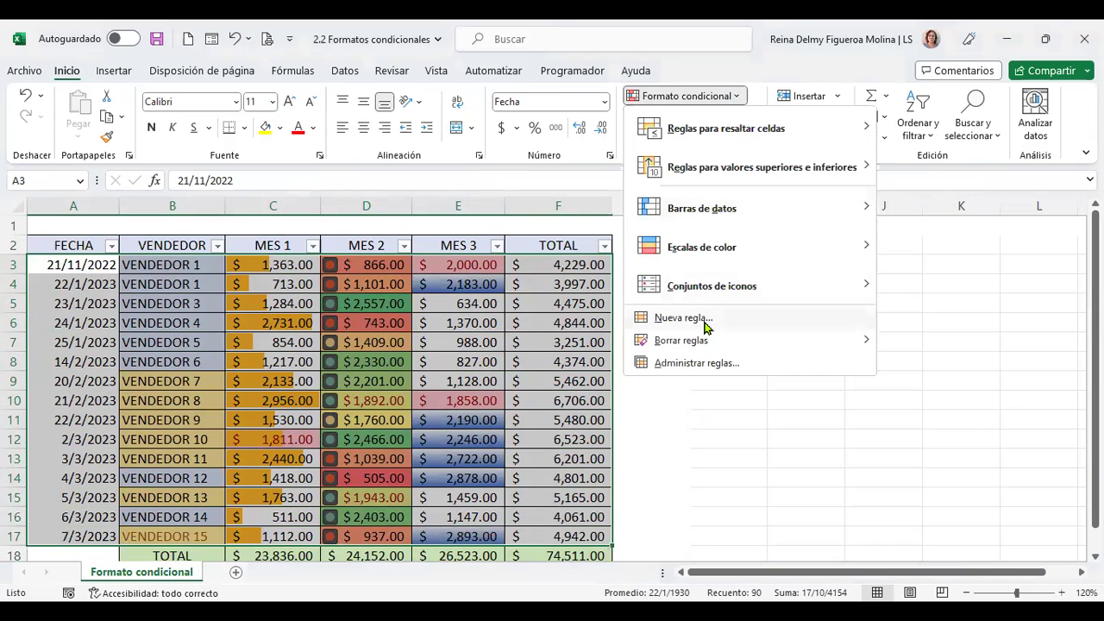
click(705, 320)
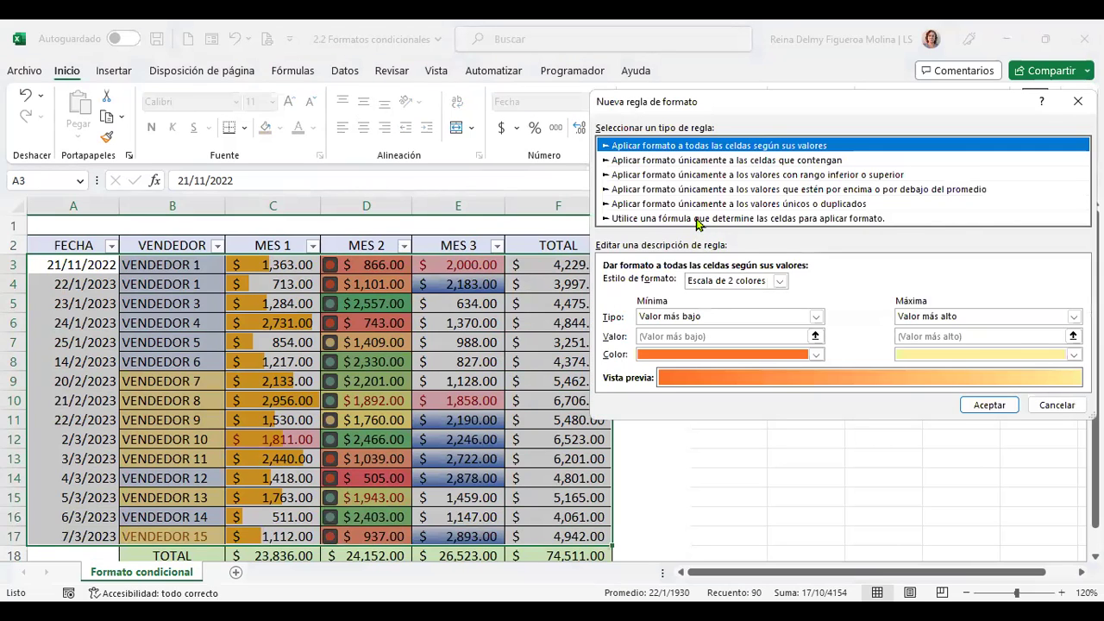
click(696, 220)
click(889, 282)
text(=)
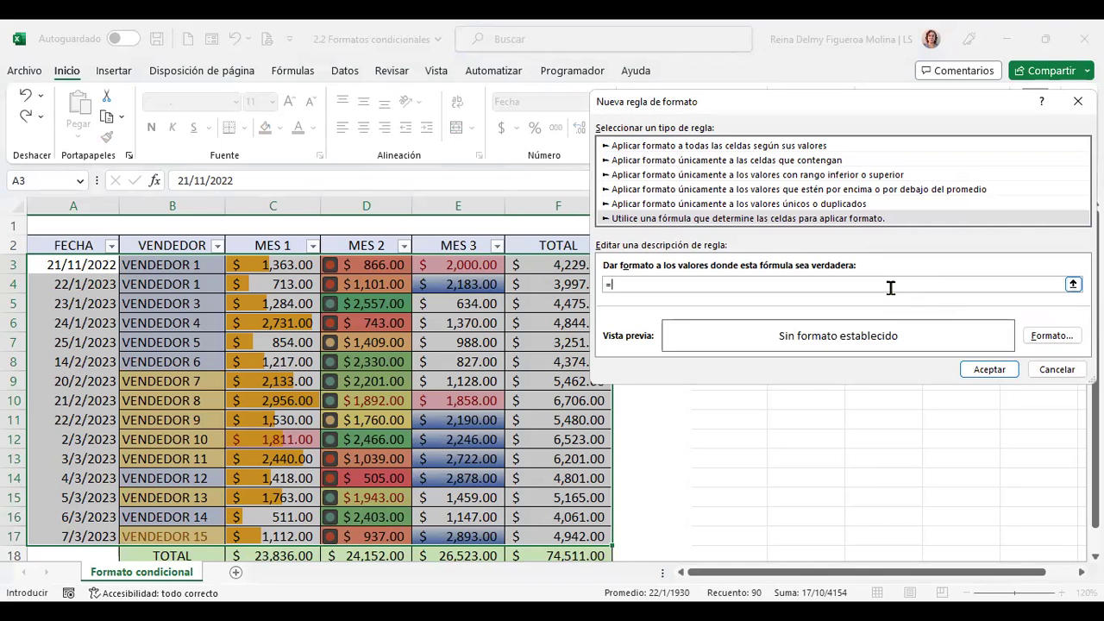
click(1065, 369)
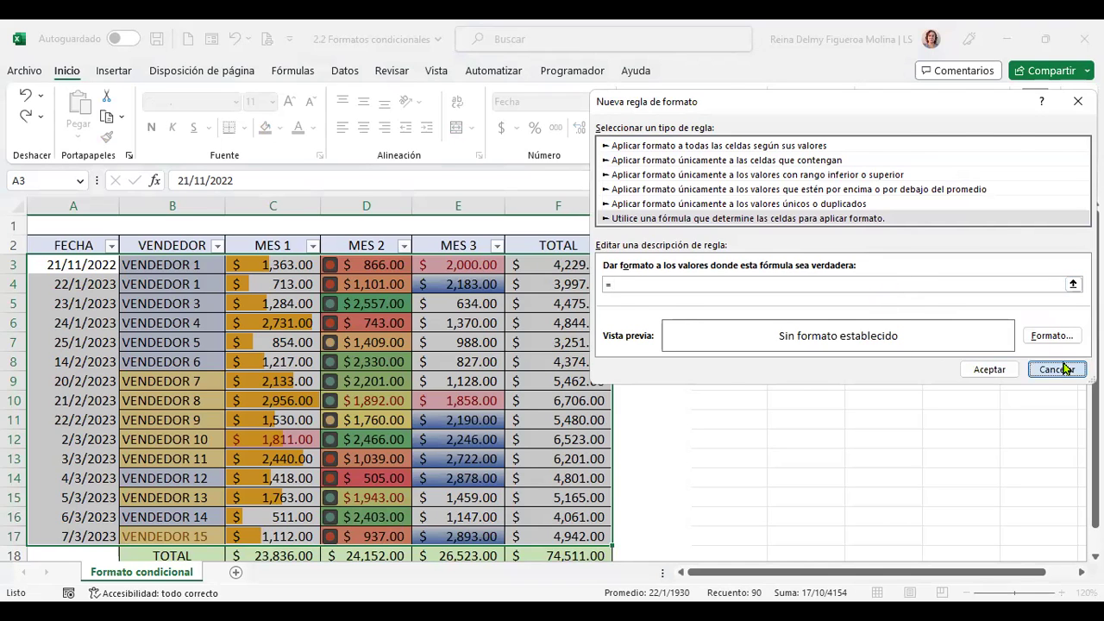
click(647, 247)
click(556, 247)
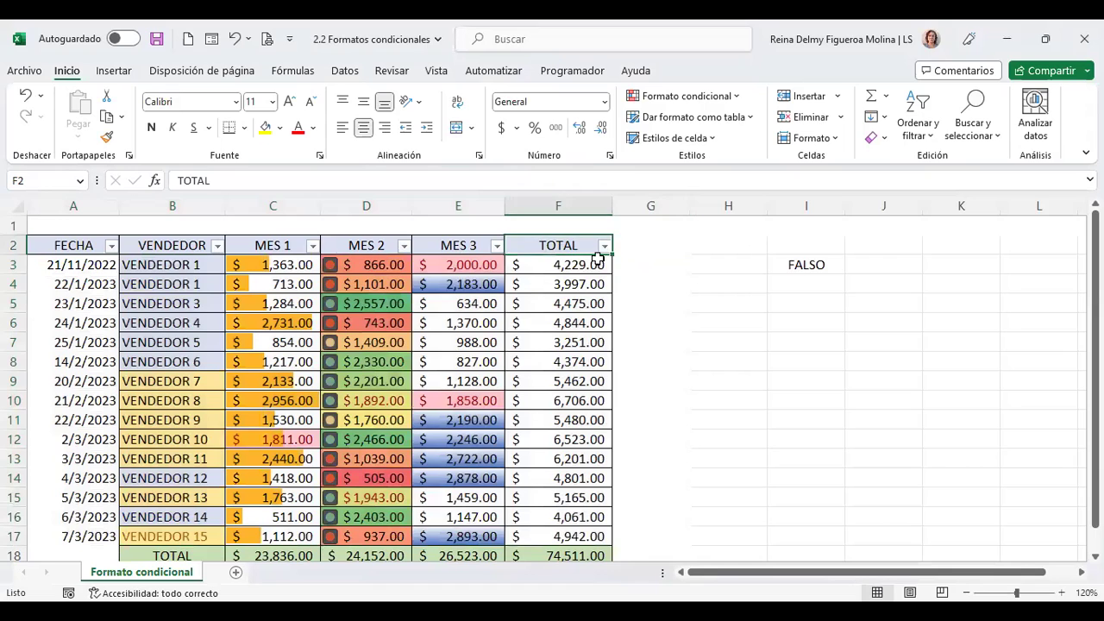
Step: Copy the TOTAL header format into G2 and title it PROMEDIO
key(ctrl+c)
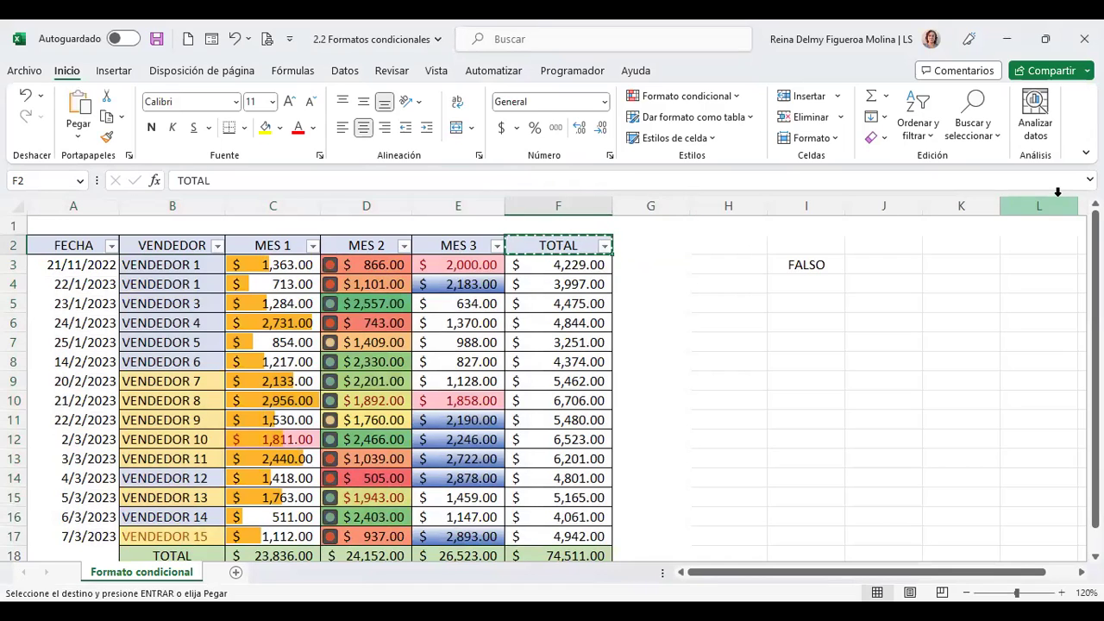
key(Right)
key(Return)
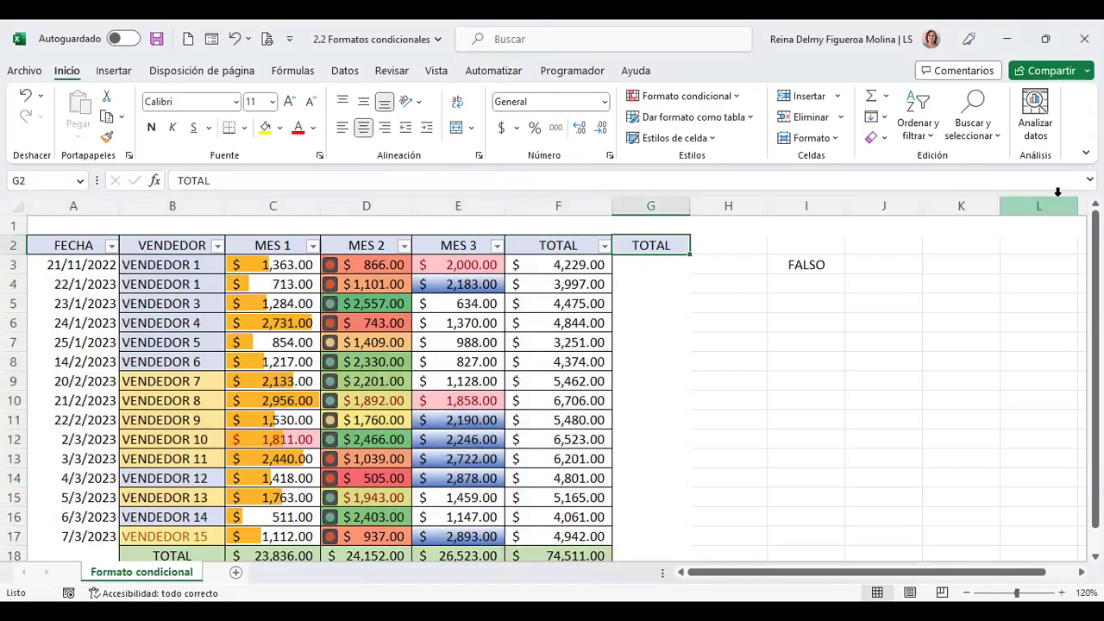
text(promedio)
key(BackSpace)
key(BackSpace)
key(BackSpace)
key(BackSpace)
key(BackSpace)
key(BackSpace)
text(ROMEDIO)
key(Return)
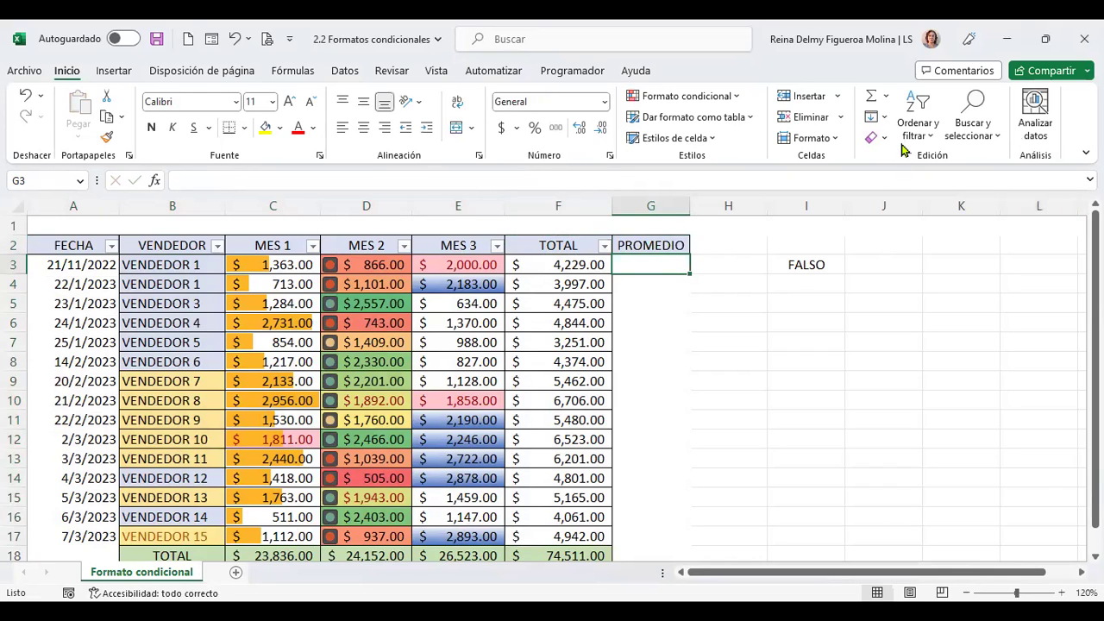
Step: Fill G3:G17 with =PROMEDIO(C3:E3) averages and select the table body A3:G17
click(884, 96)
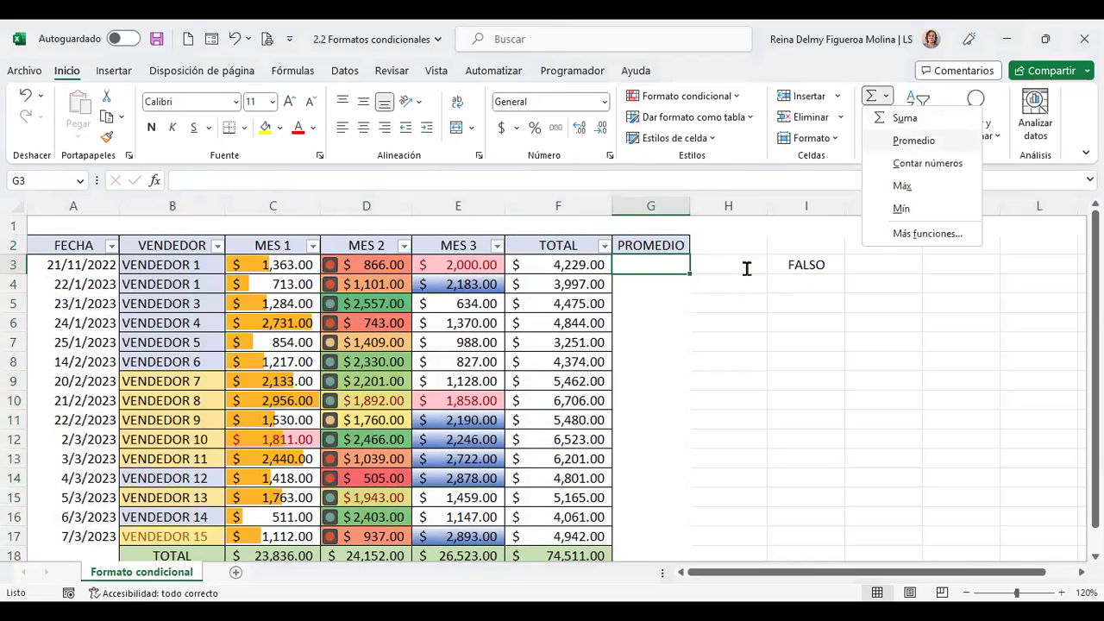
key(Return)
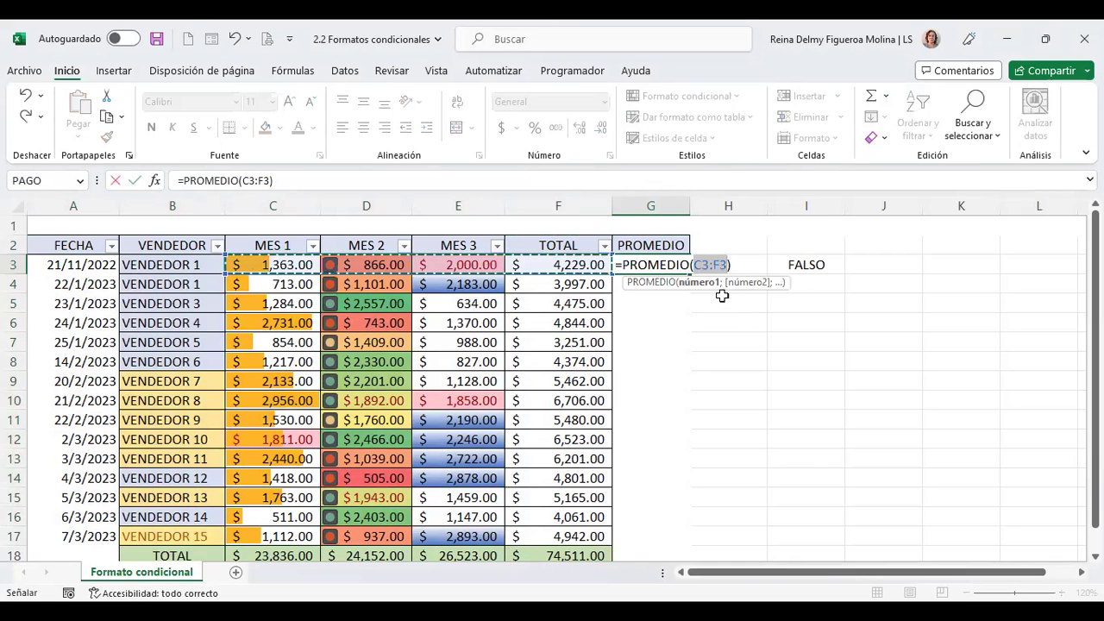
drag(293, 268, 461, 270)
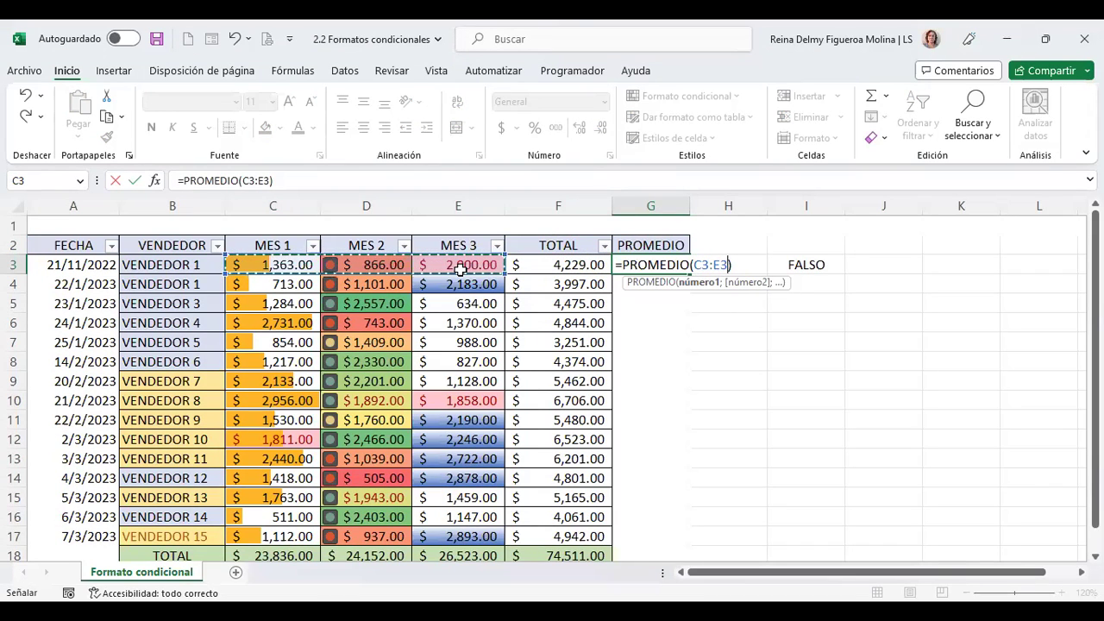
key(Return)
click(680, 271)
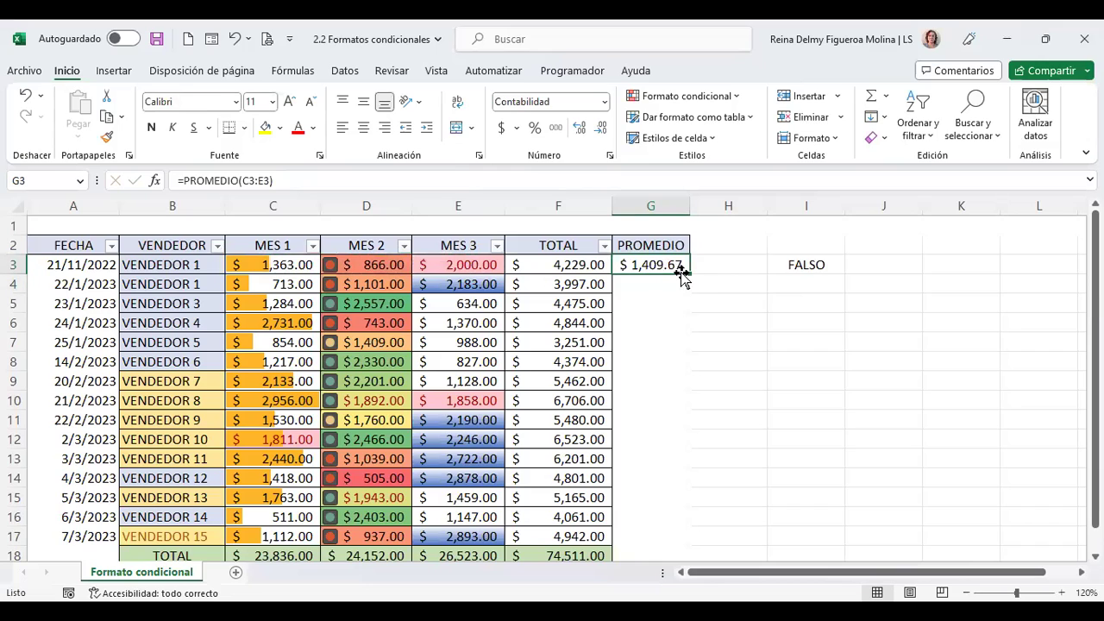
double_click(688, 276)
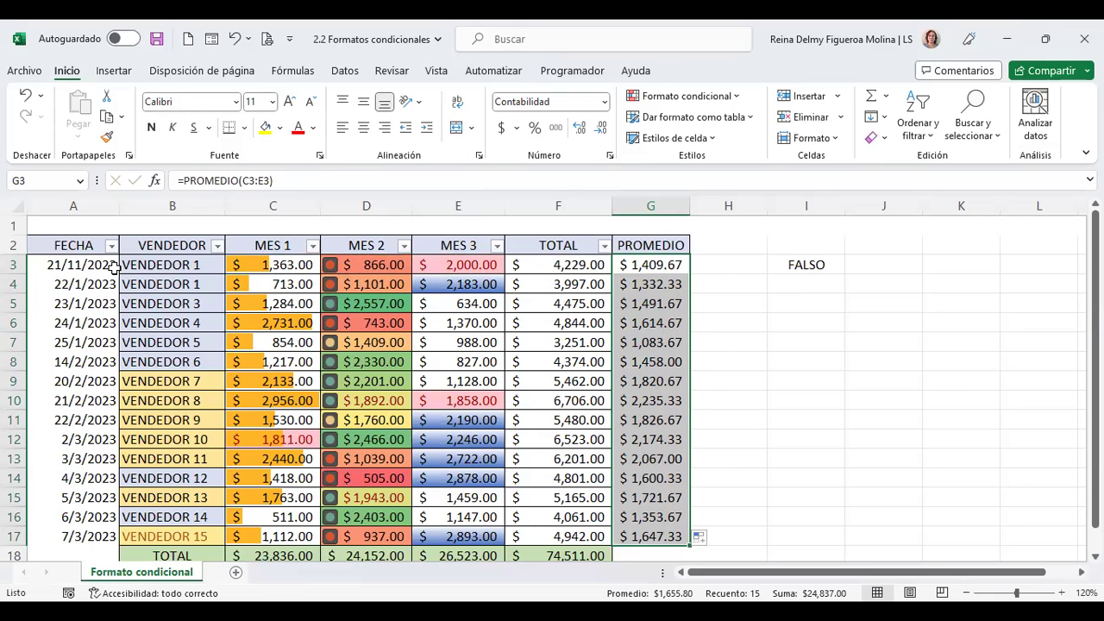
drag(107, 265, 641, 536)
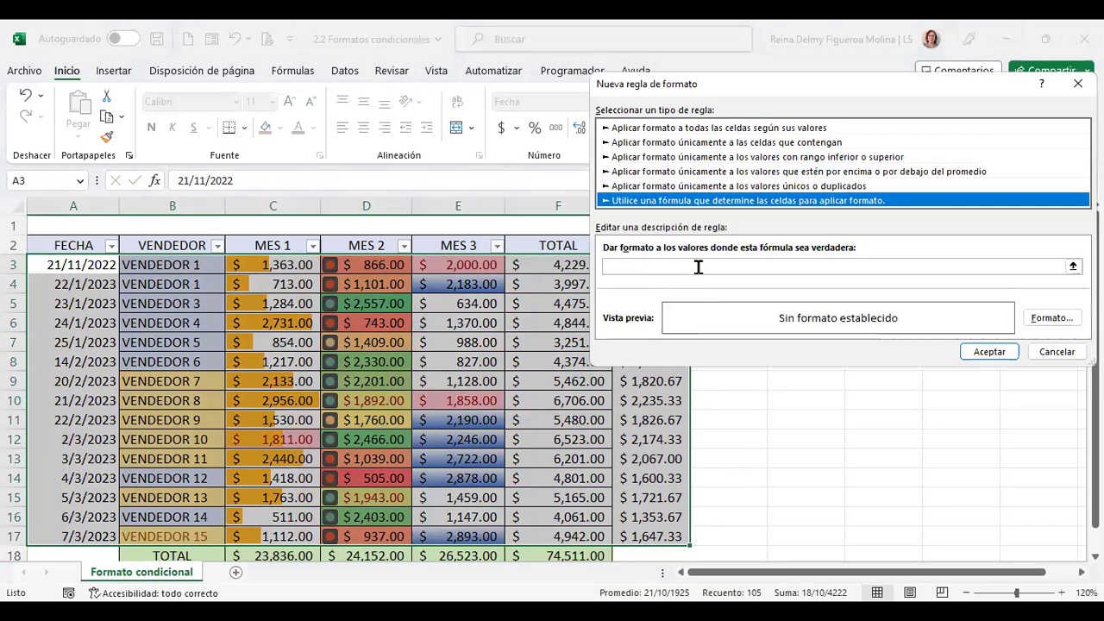
Step: Enter the rule formula =$G3>2000 referencing the PROMEDIO column
click(699, 267)
text(=)
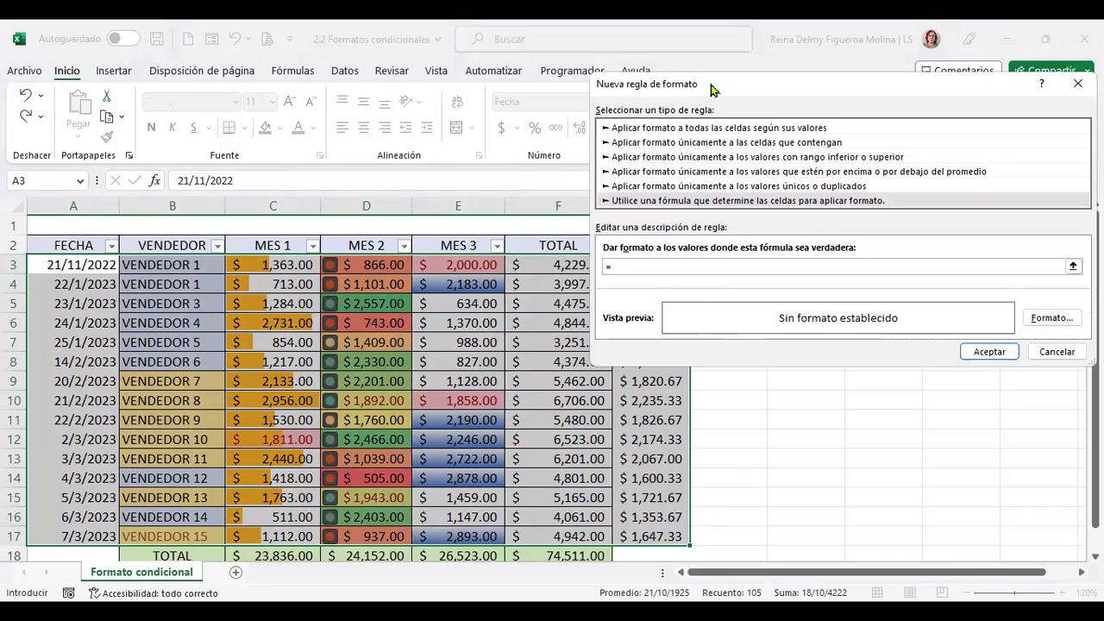
drag(712, 89, 818, 92)
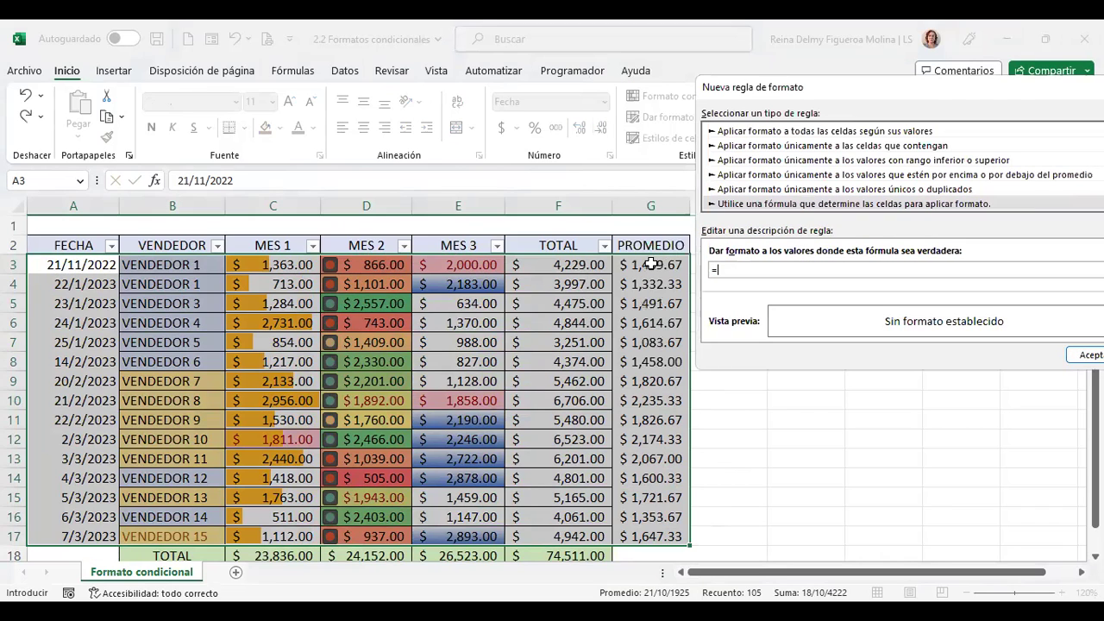
click(651, 264)
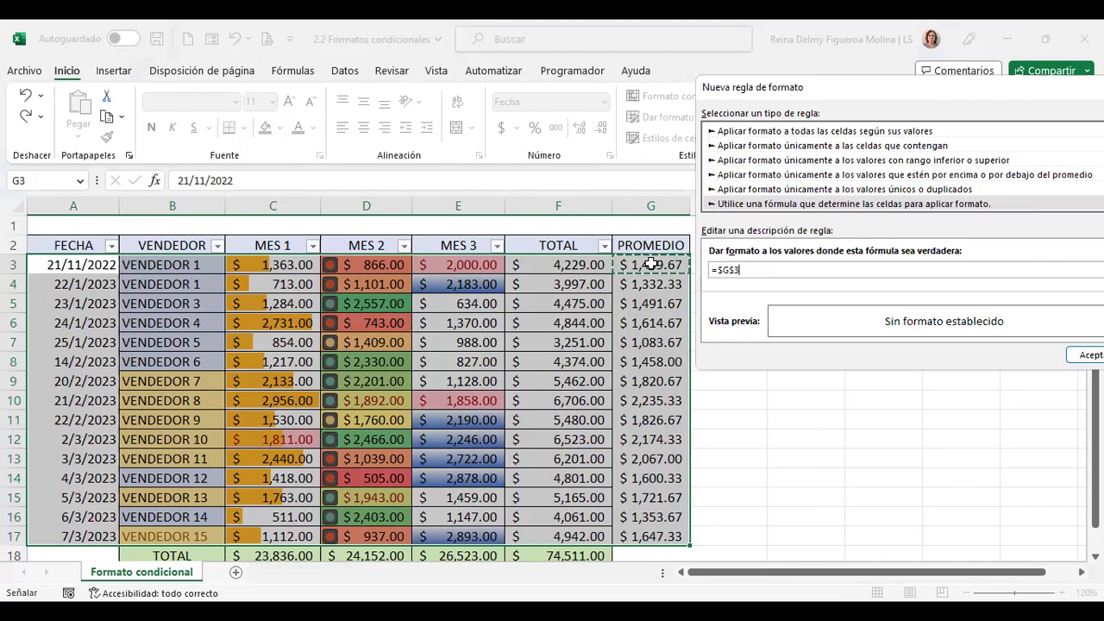
click(739, 270)
text(>2000)
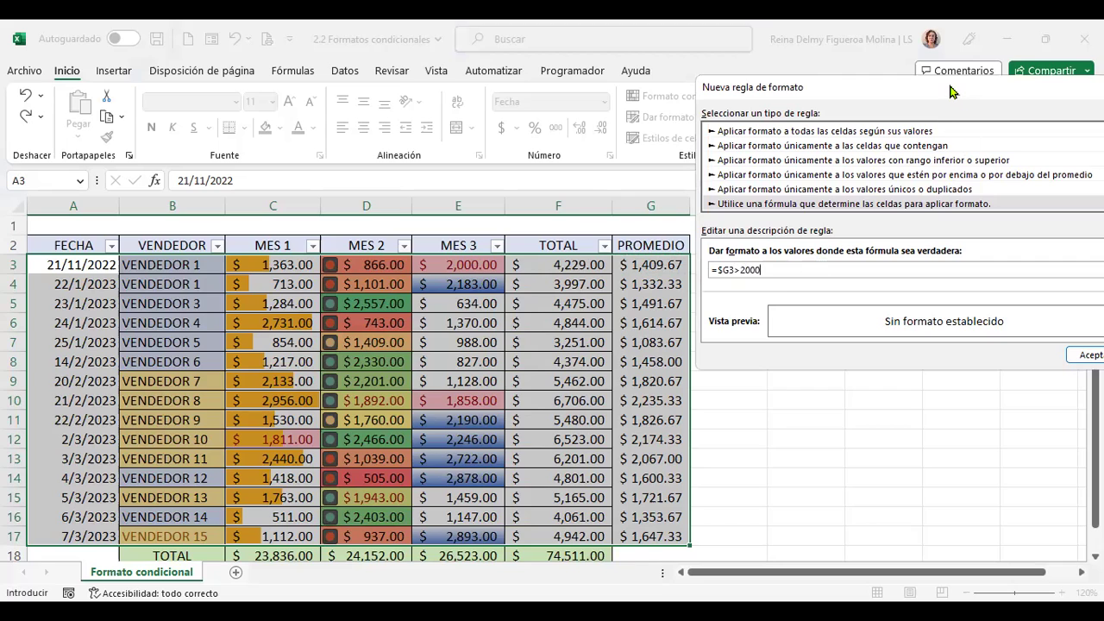
drag(951, 92, 856, 47)
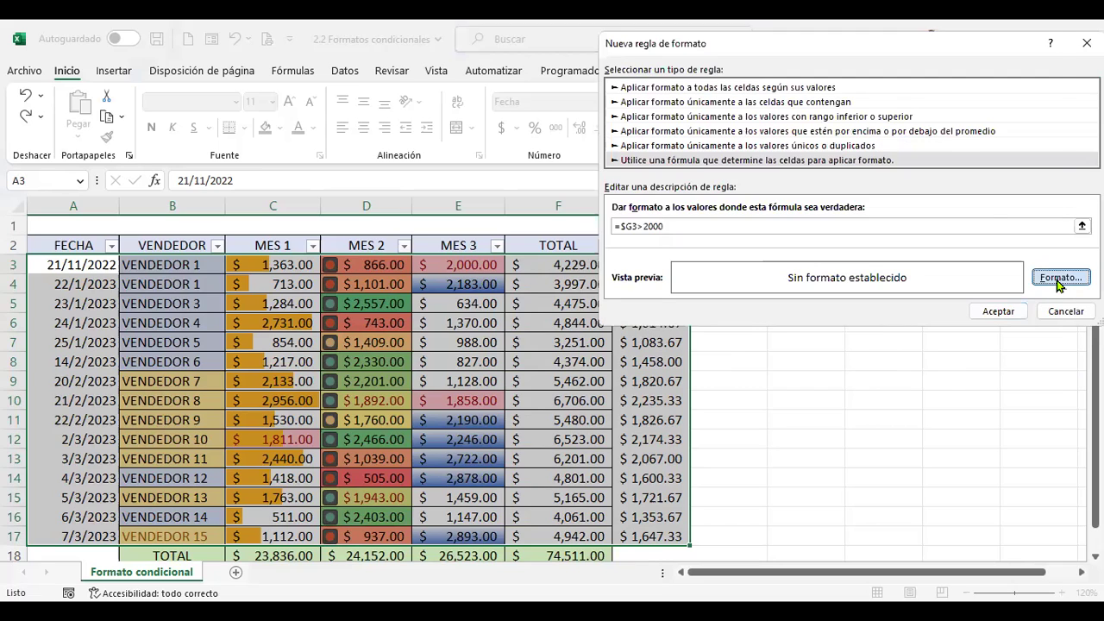
Step: Give the rule a custom yellow #FFFF5D fill and apply it
click(1054, 277)
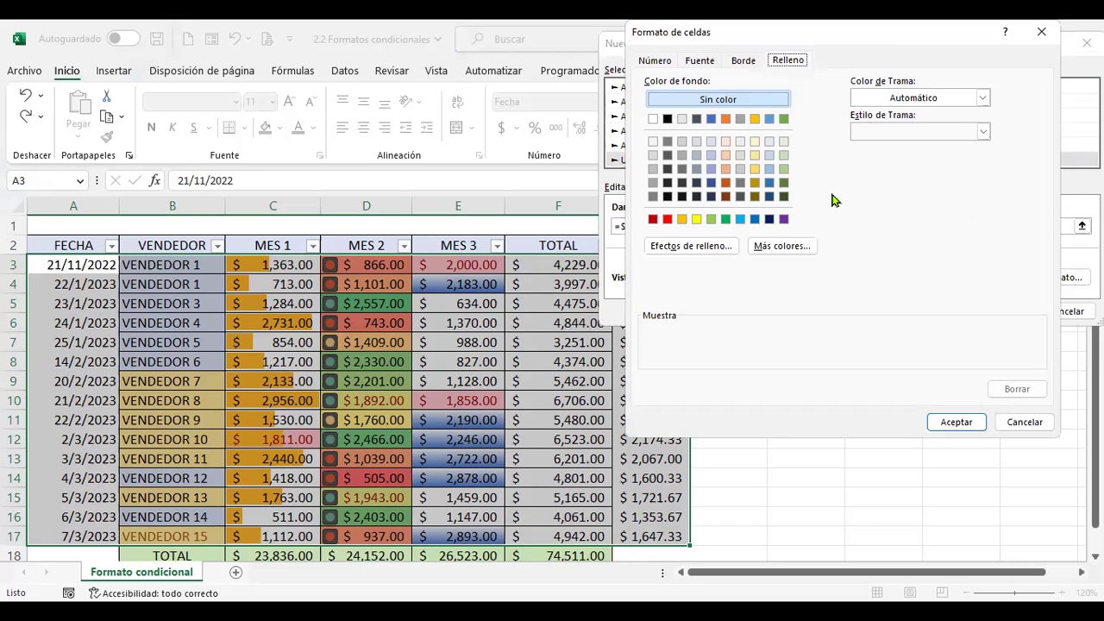
click(774, 249)
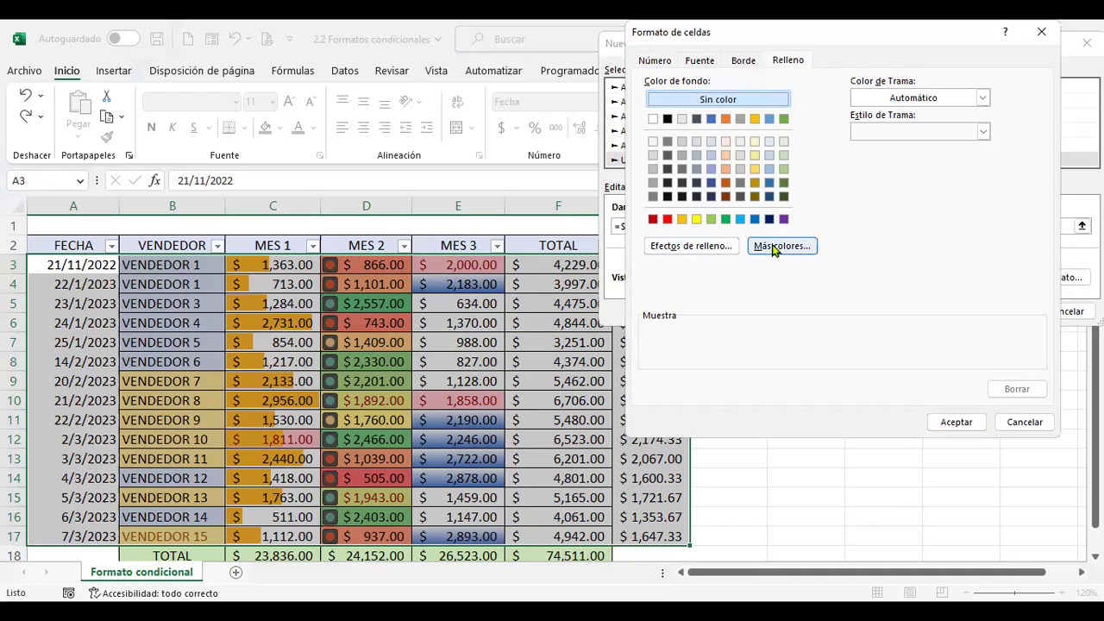
click(787, 221)
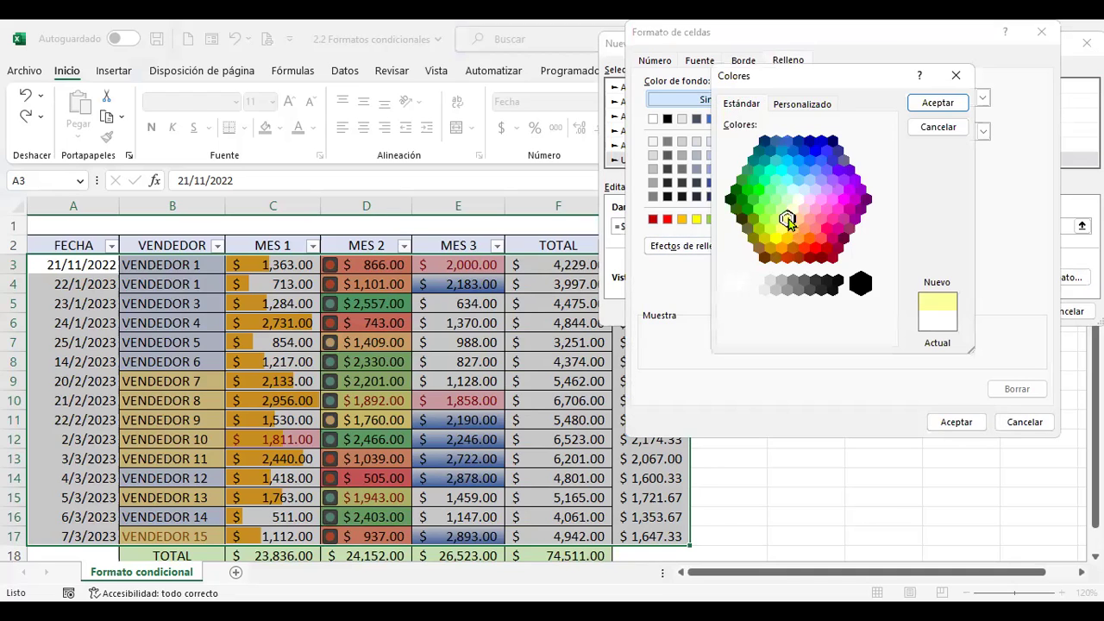
click(802, 103)
drag(881, 173, 878, 172)
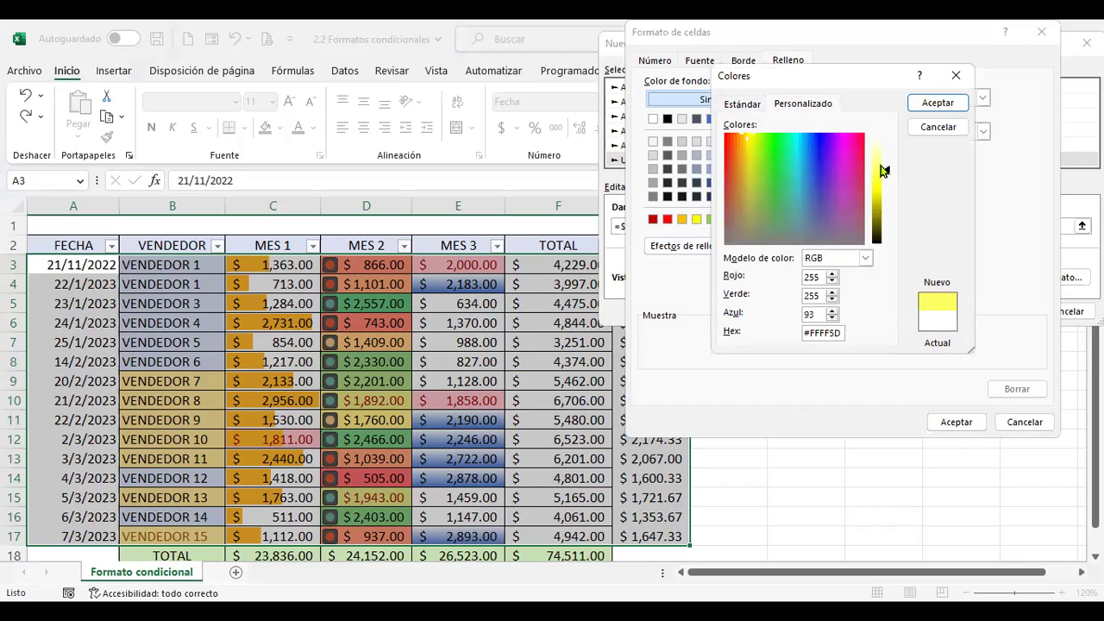
click(938, 105)
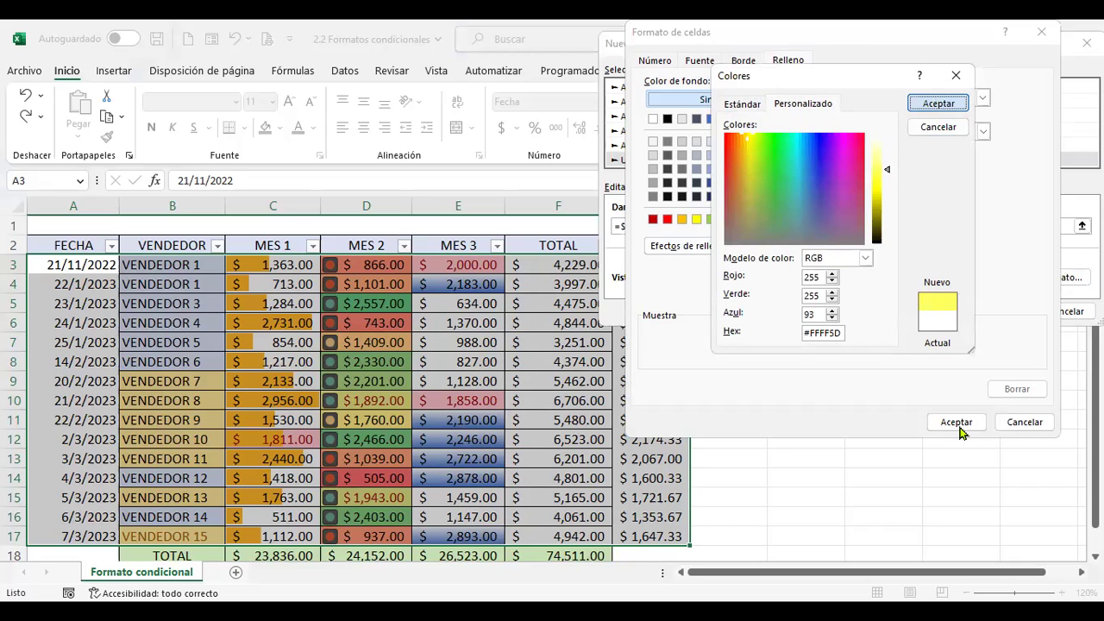
click(957, 423)
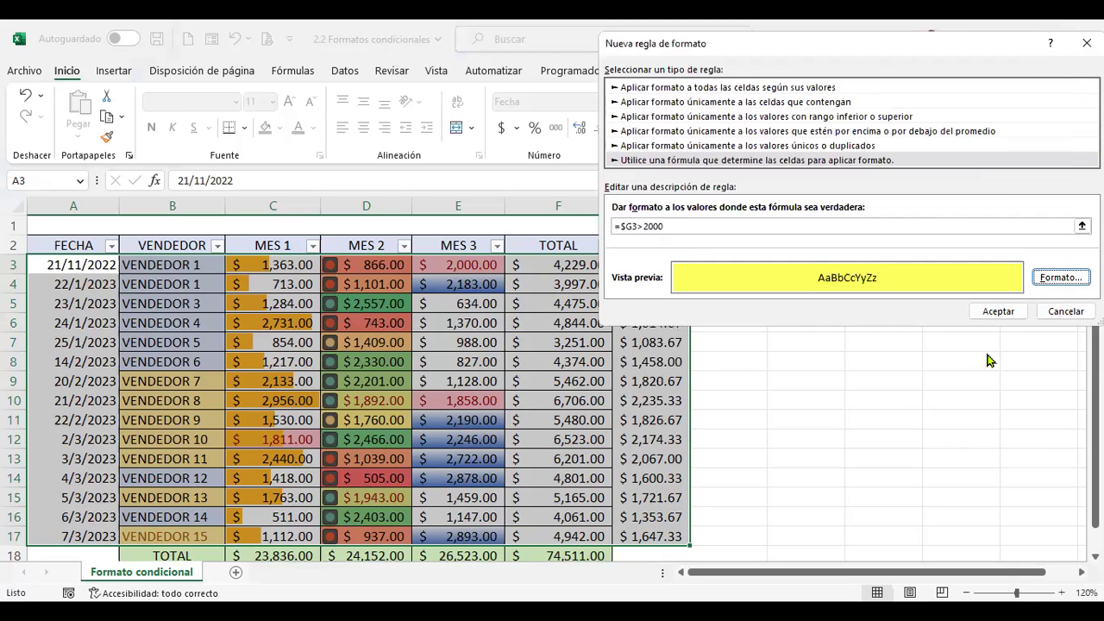
click(998, 312)
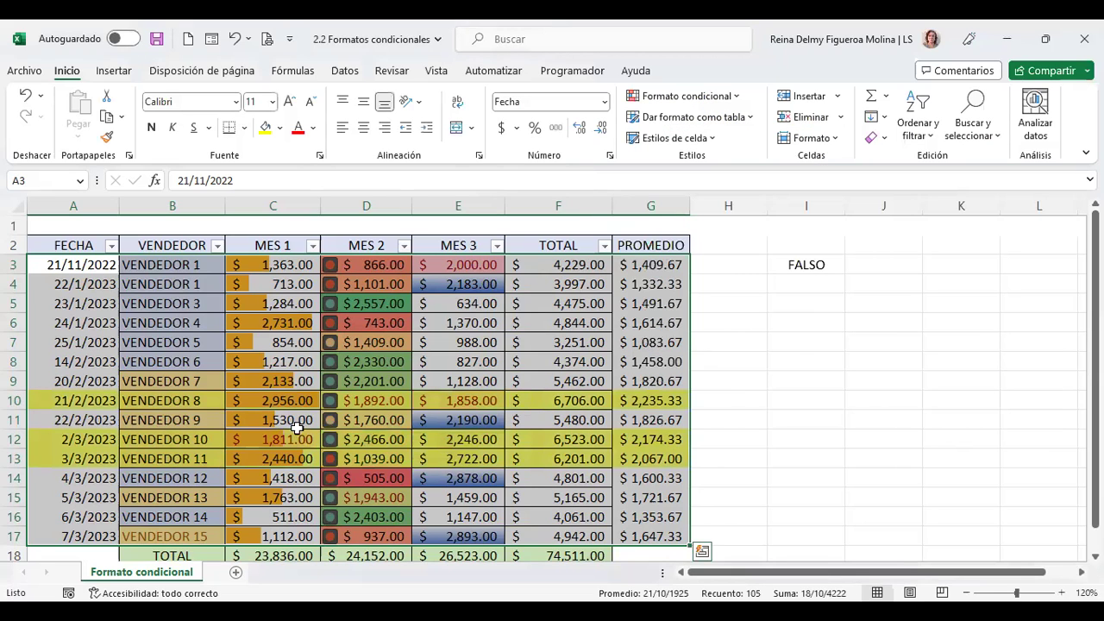
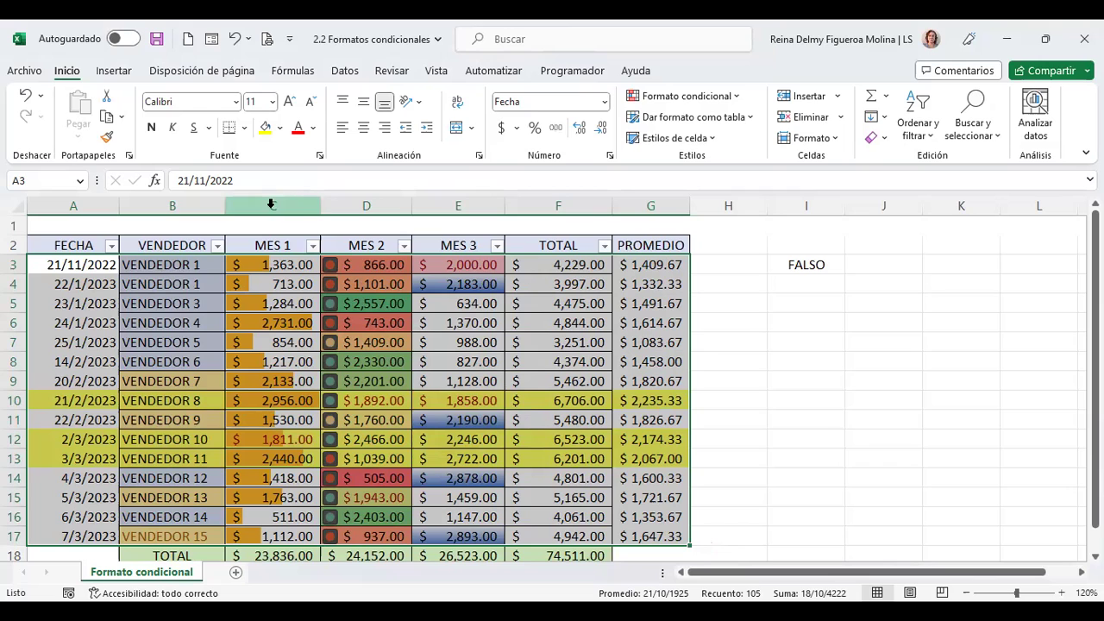
Step: Insert a new empty column A to the left of the FECHA column
click(67, 205)
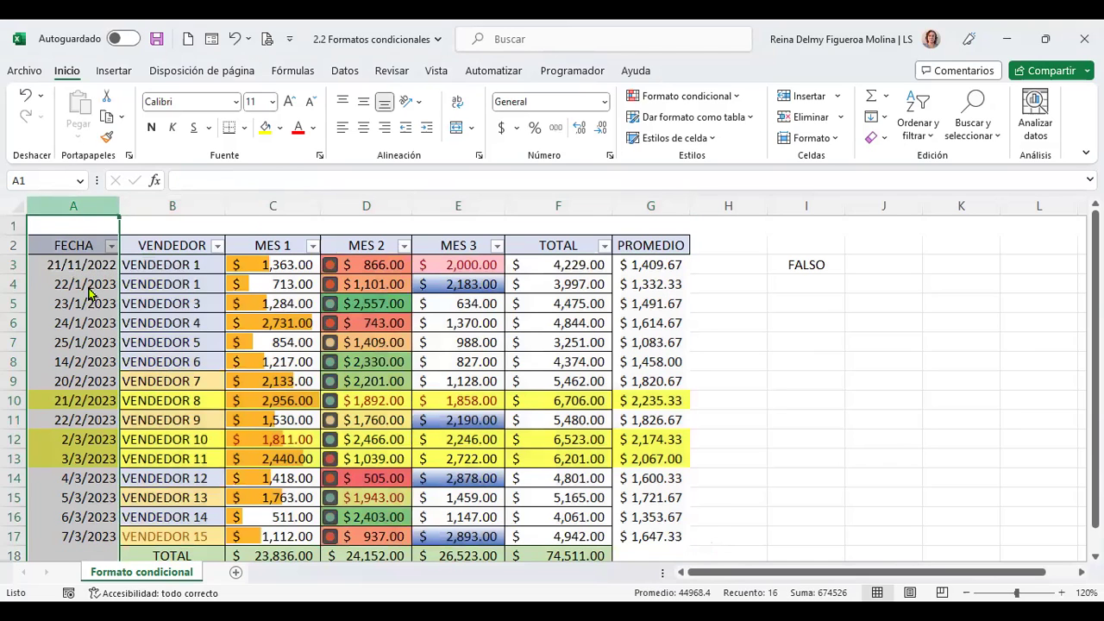
right_click(68, 207)
click(114, 371)
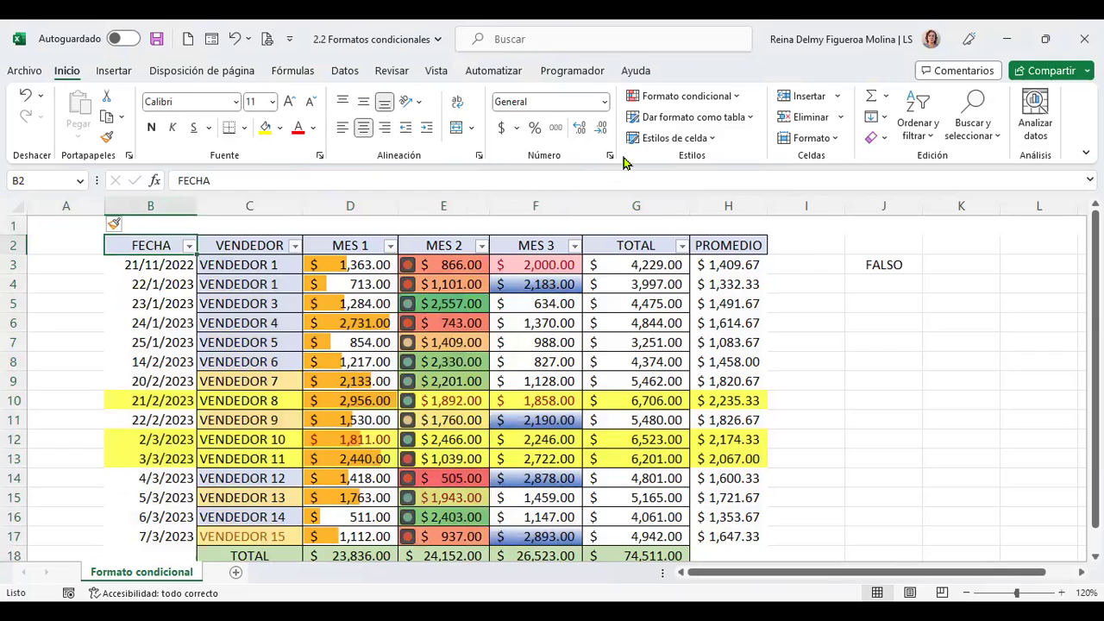
Step: Give A2 the FECHA header style, title it CÓDIGO, and enter V01 in A3
key(ctrl+c)
key(Left)
key(Return)
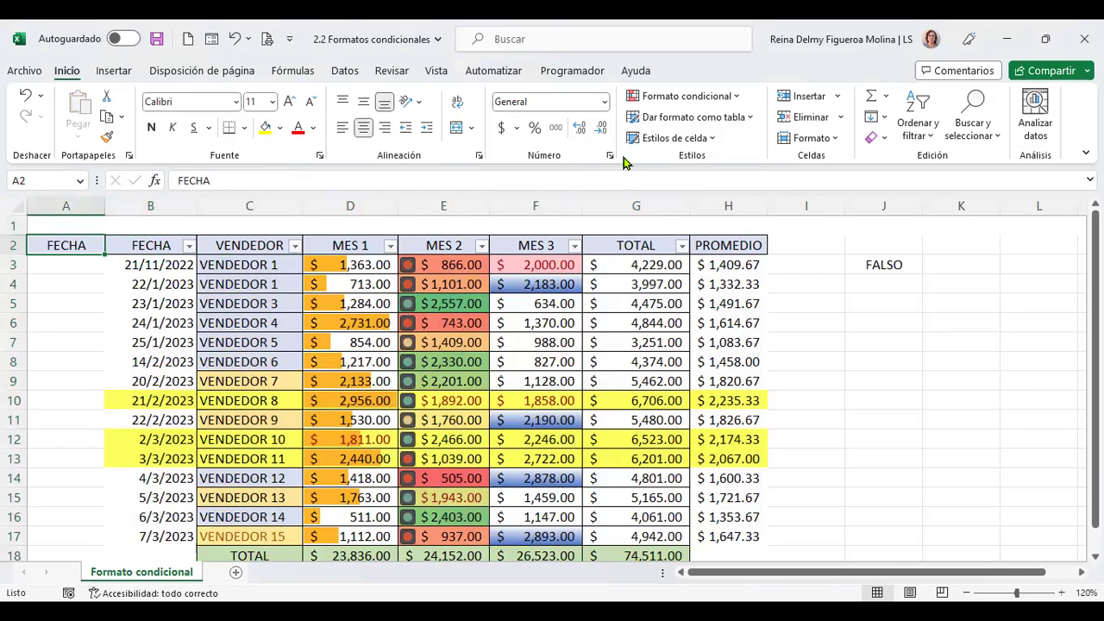
text(CÓDIGO)
key(Return)
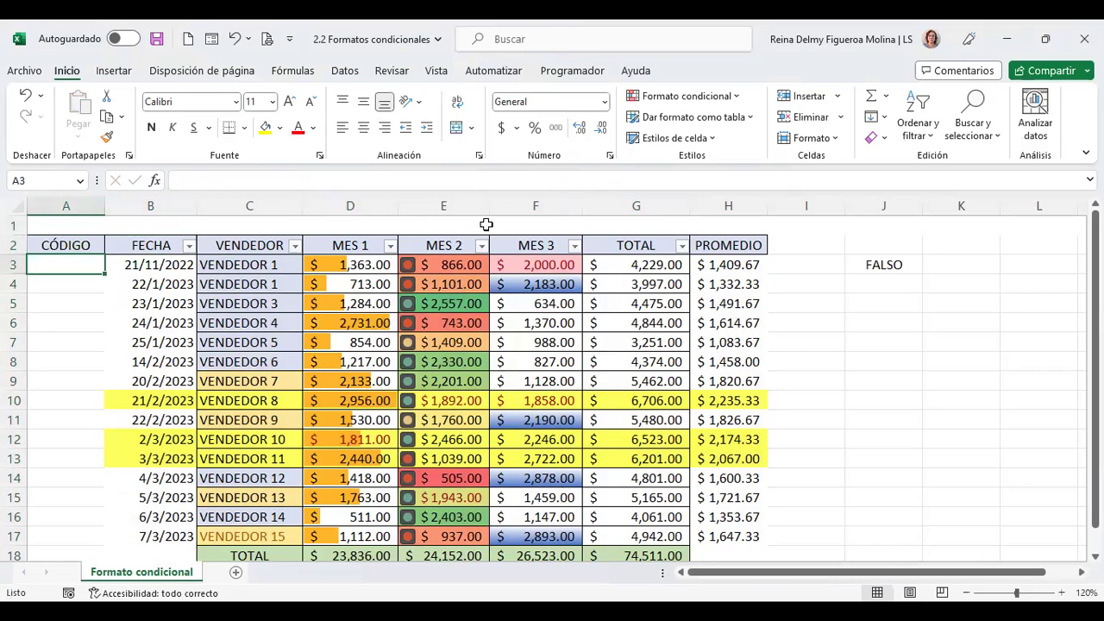
text(V)
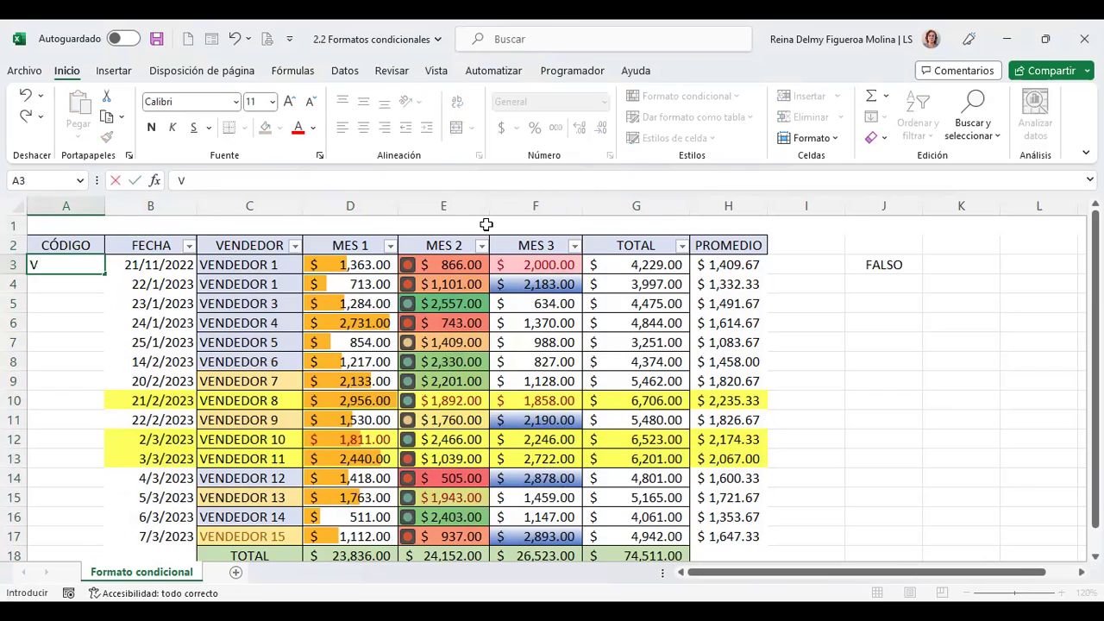
text(01)
key(Return)
Step: Fill codes V02 through V15 down to row 17 and autofit column A's width
click(74, 269)
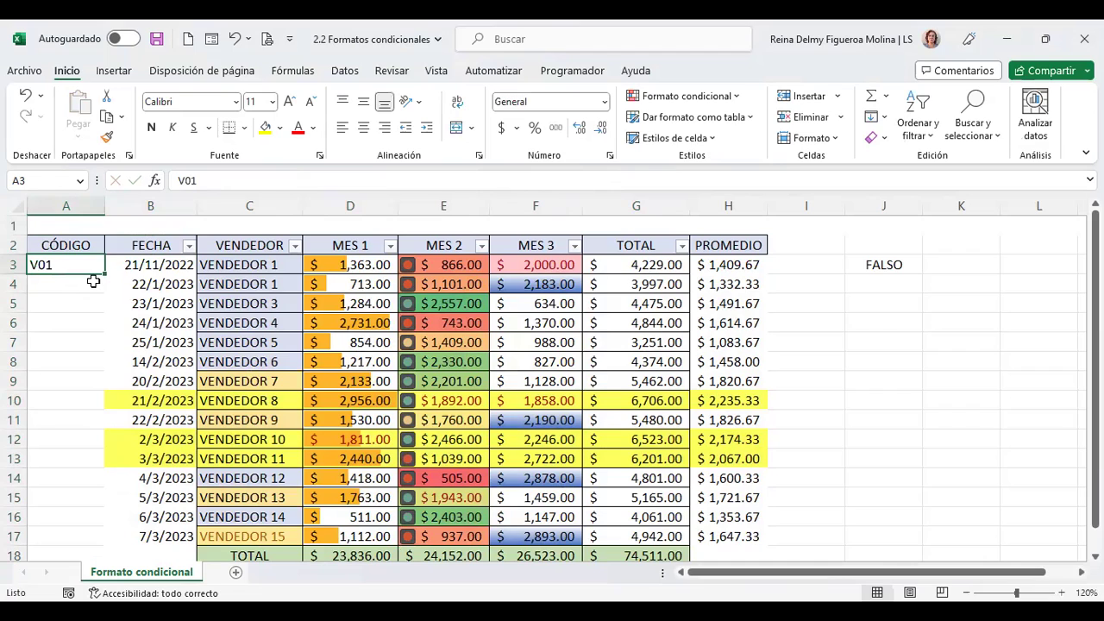
drag(103, 273, 95, 539)
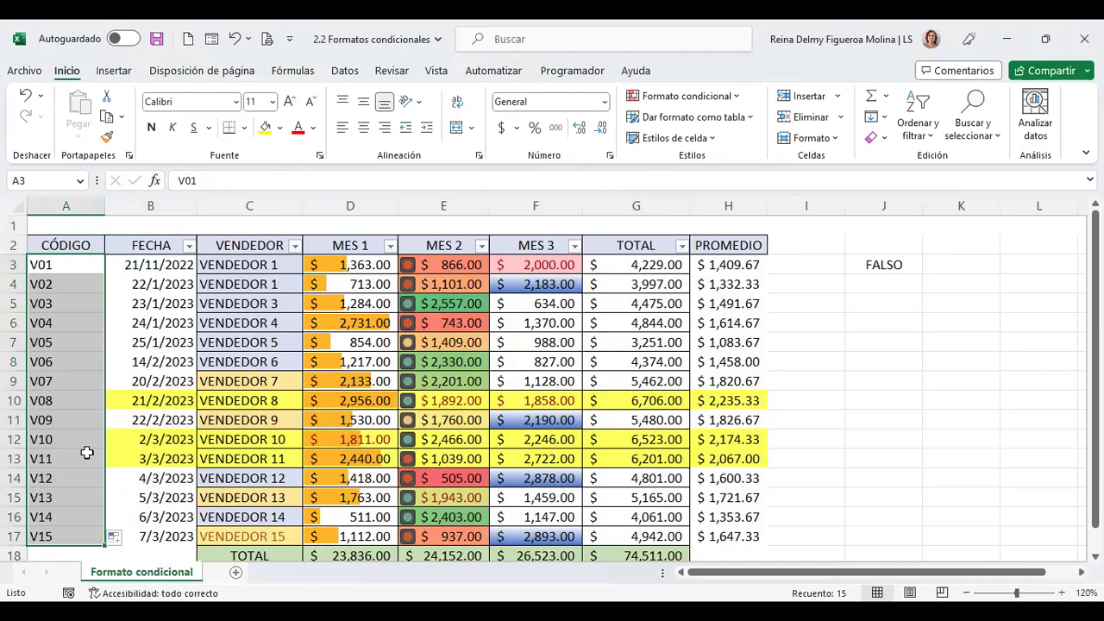
double_click(104, 206)
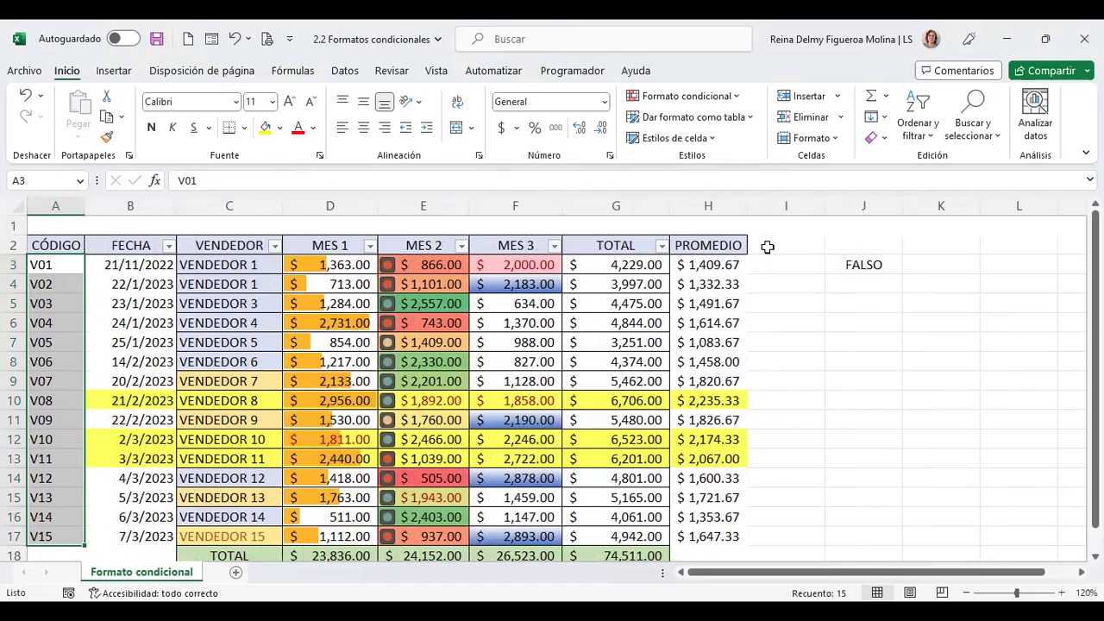
click(870, 285)
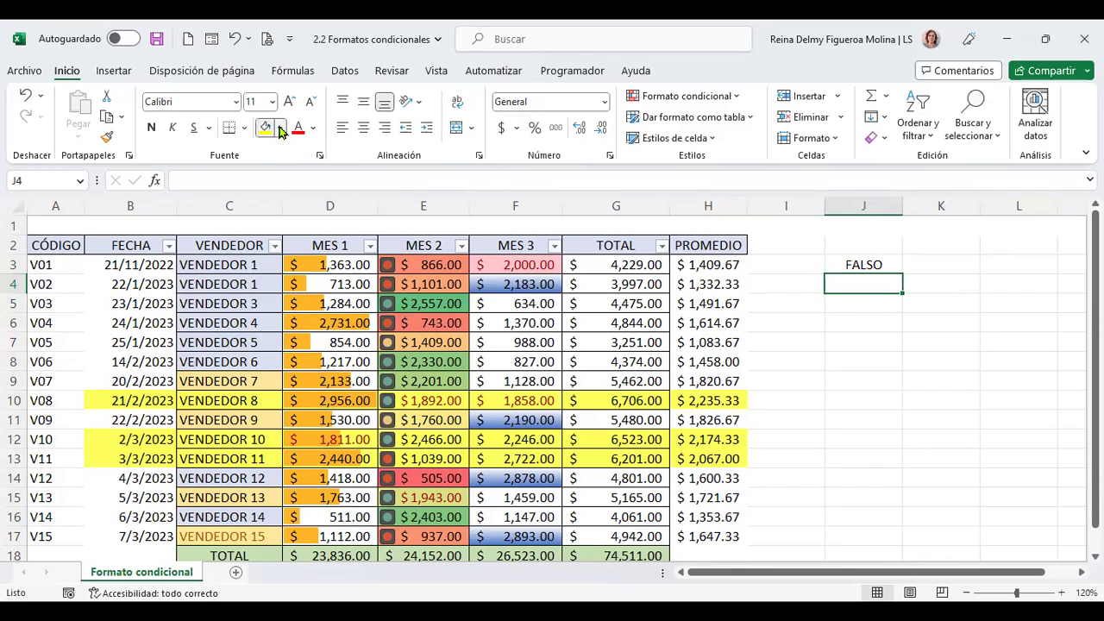
Step: Change J4's fill from purple to light blue Azul, Énfasis 1, Claro 60%
click(279, 128)
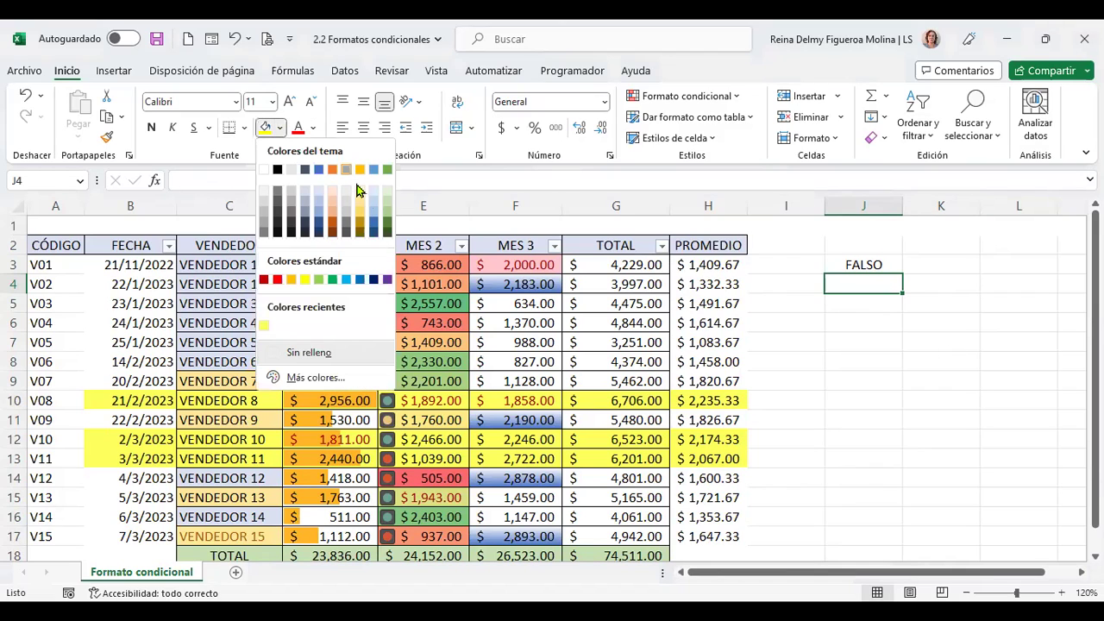
click(387, 280)
click(282, 128)
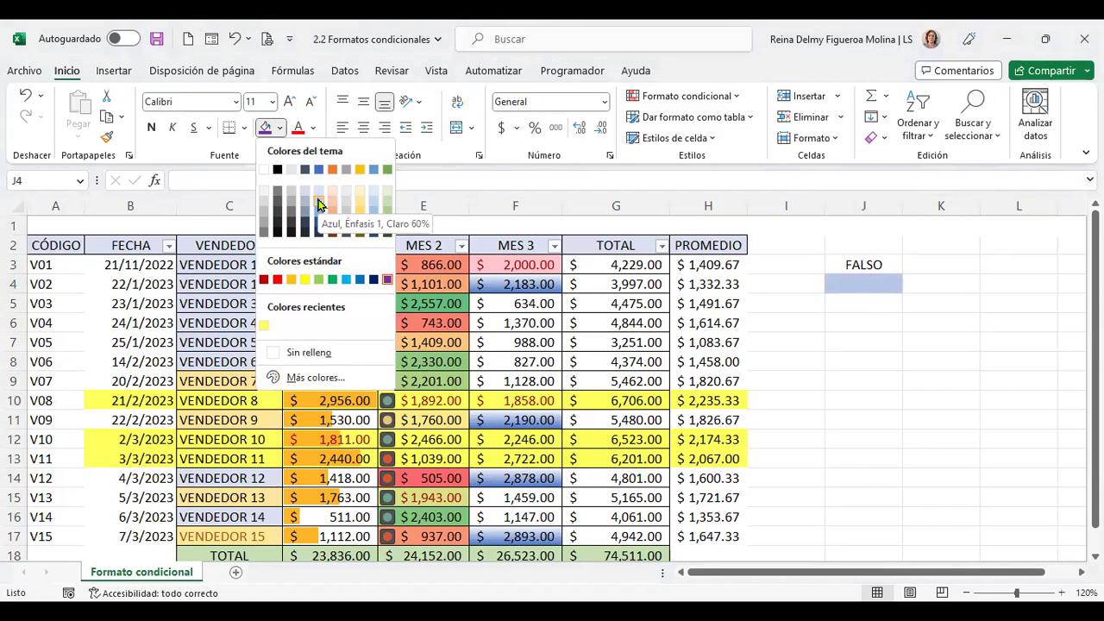
click(873, 283)
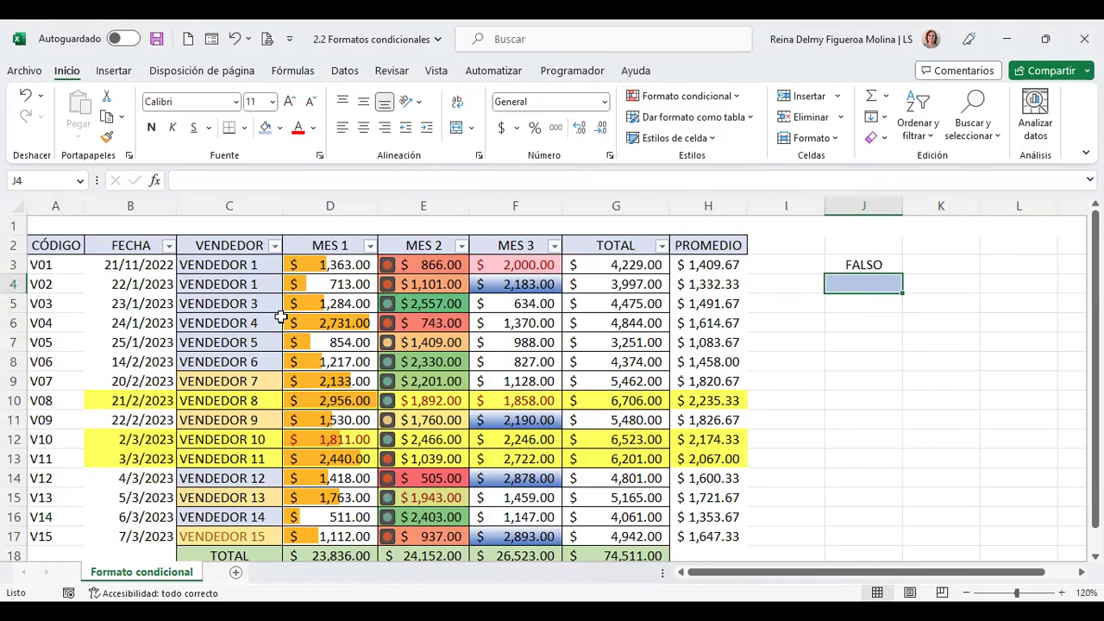
drag(52, 264, 41, 535)
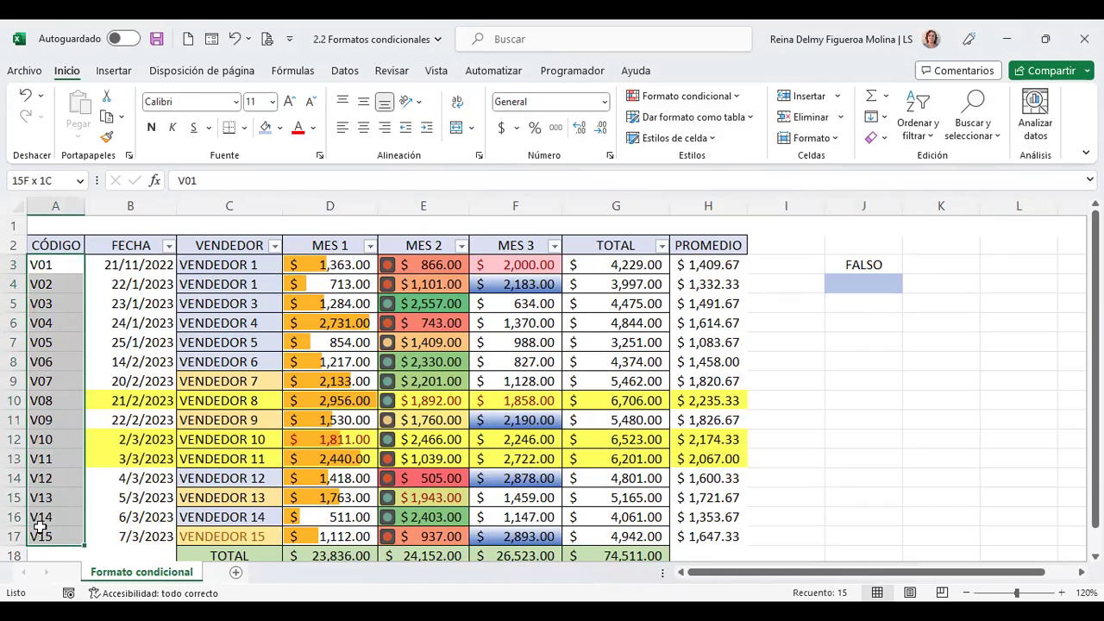
Step: Add a formula-based conditional rule =$A3=$J$4 to codes A3:A17, with no format yet
click(740, 100)
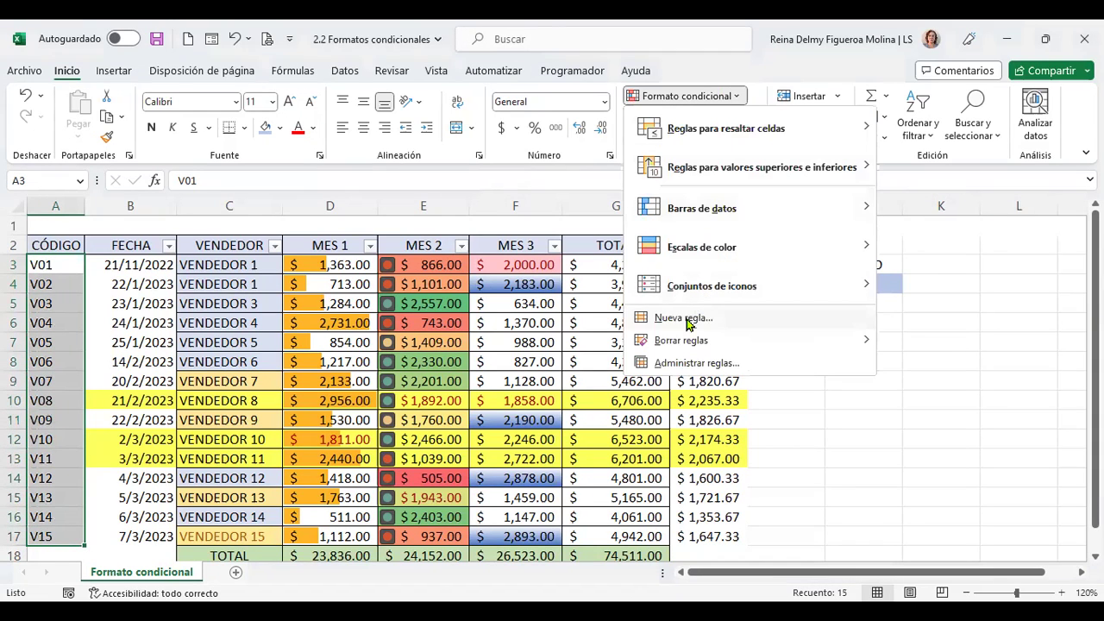
click(688, 319)
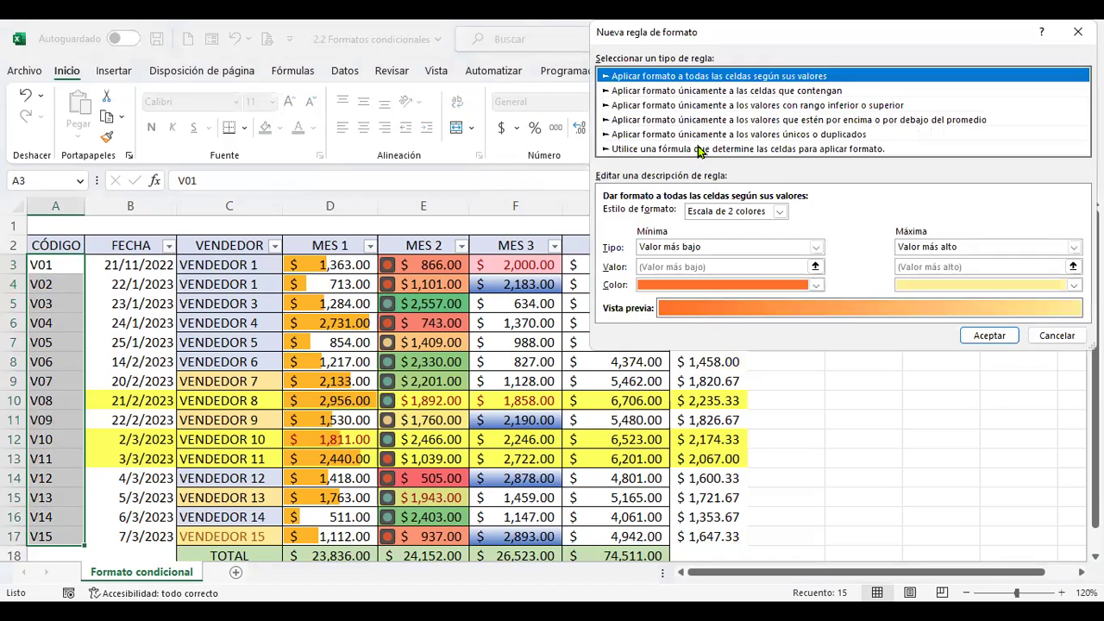
click(699, 150)
click(768, 214)
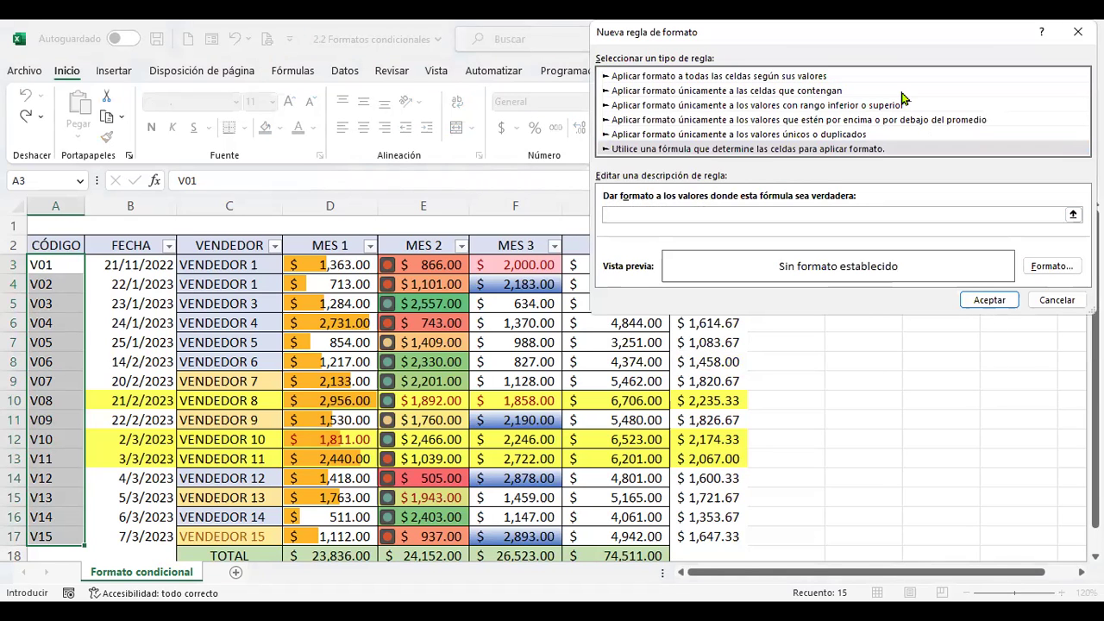
text(=)
click(52, 263)
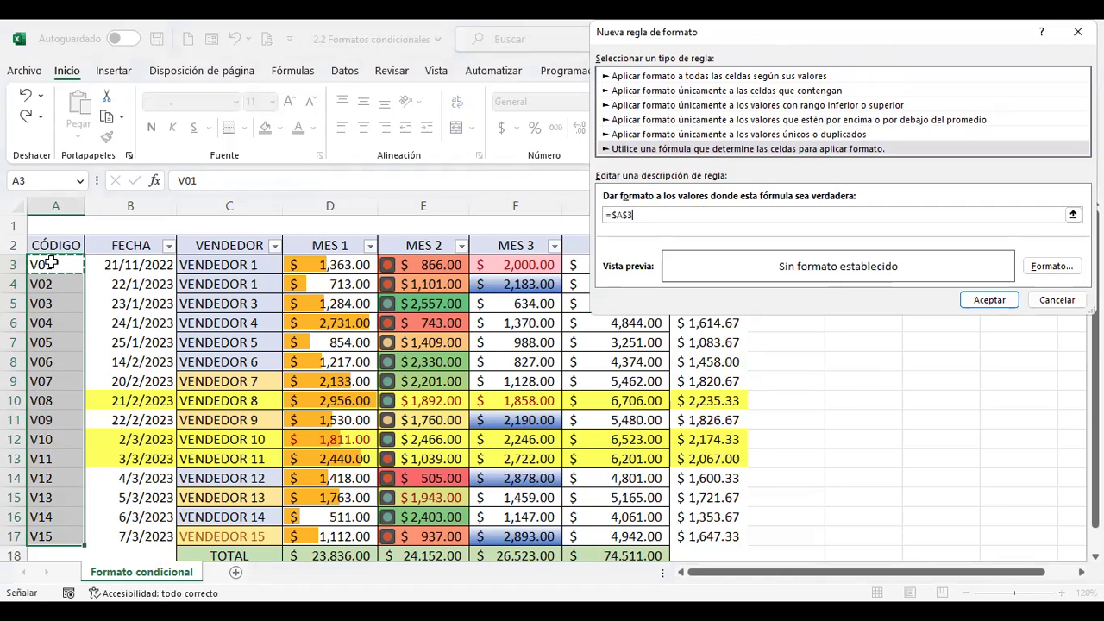
click(621, 215)
key(Delete)
text(=)
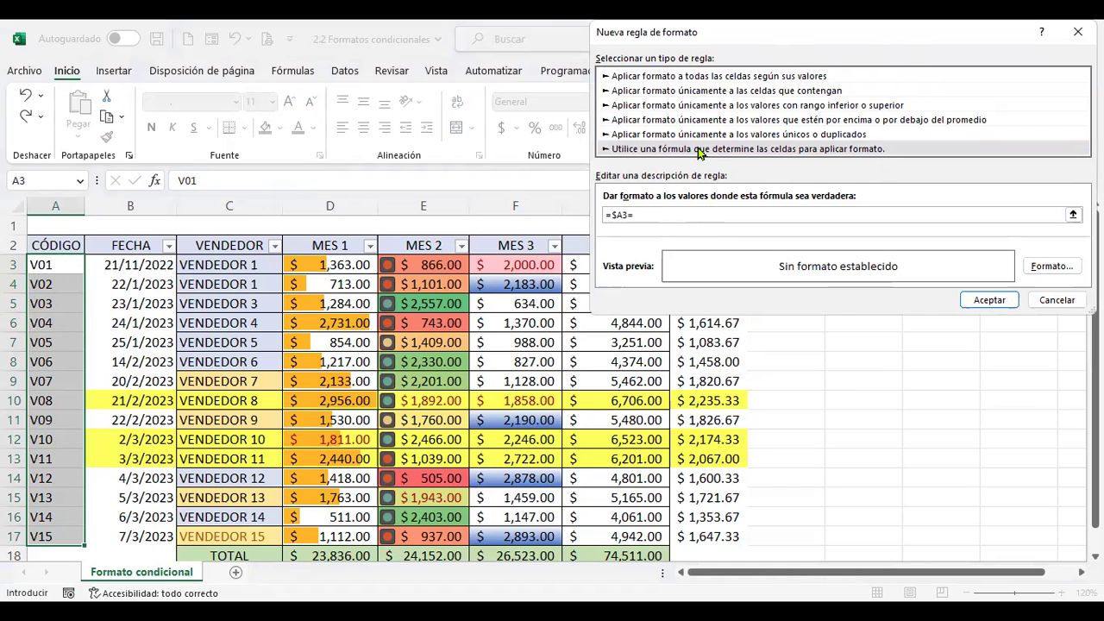
click(864, 282)
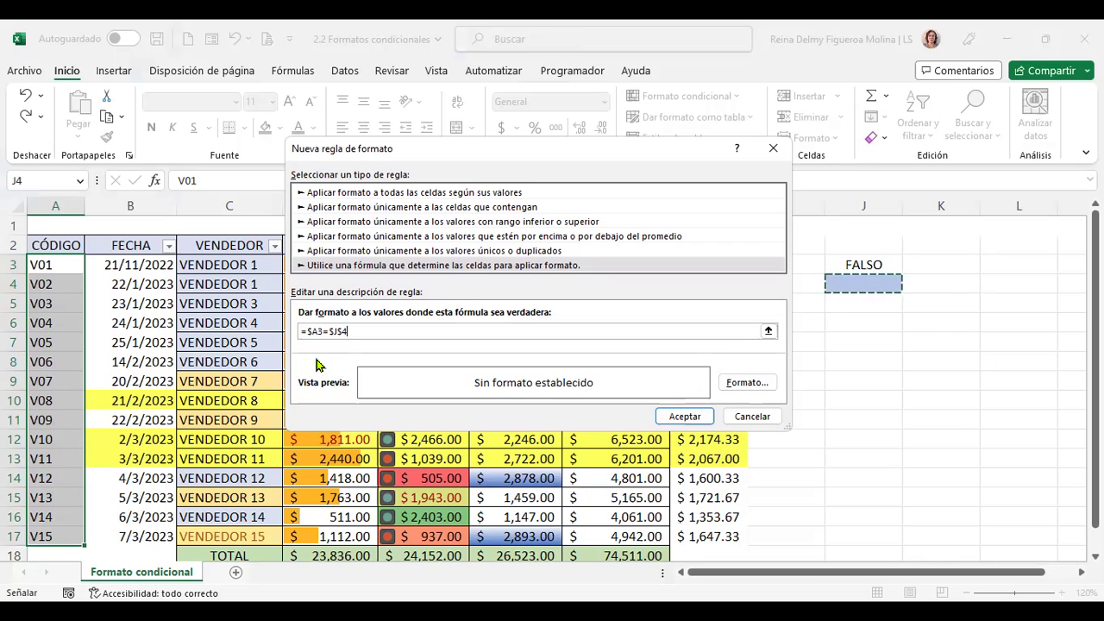
click(699, 417)
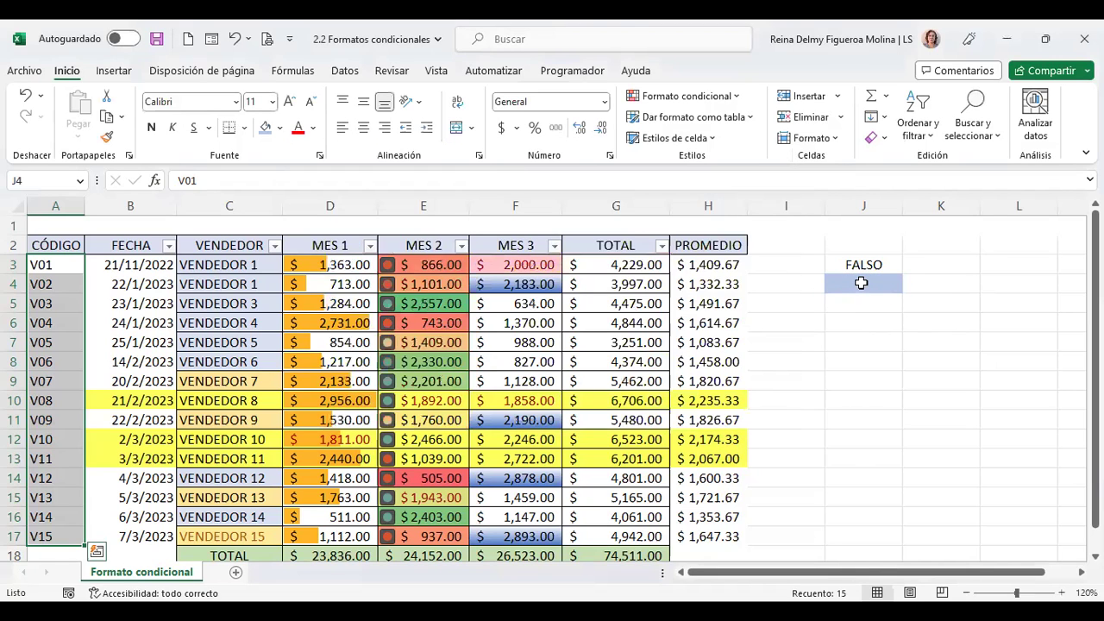
Step: Enter v01 as the lookup code in J4, then reselect codes A3:A17
click(859, 285)
text(v01)
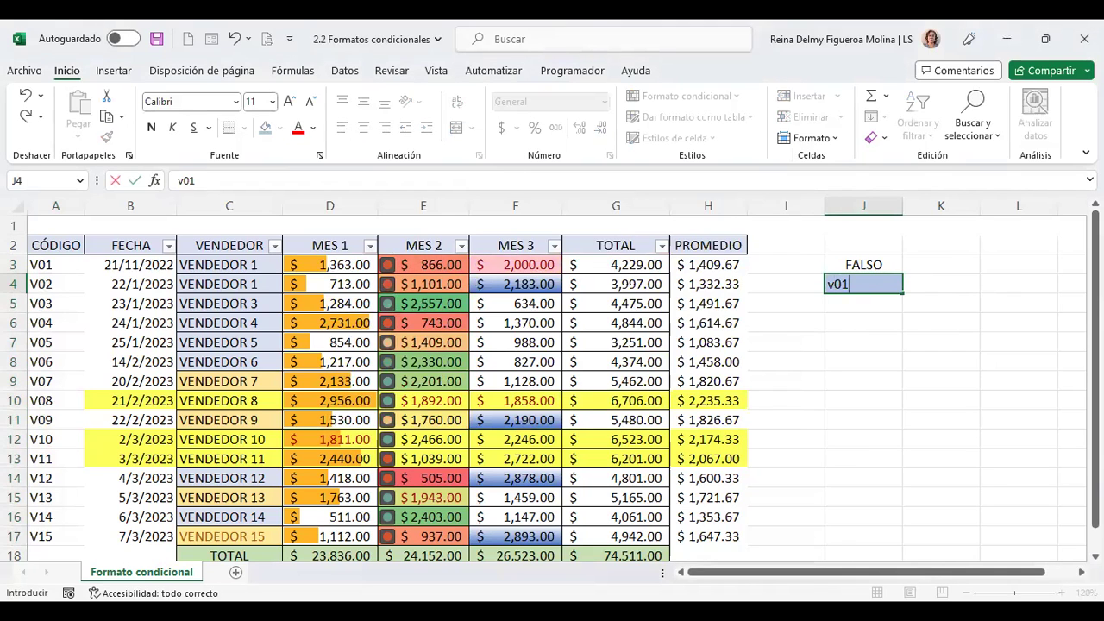
key(Return)
key(Up)
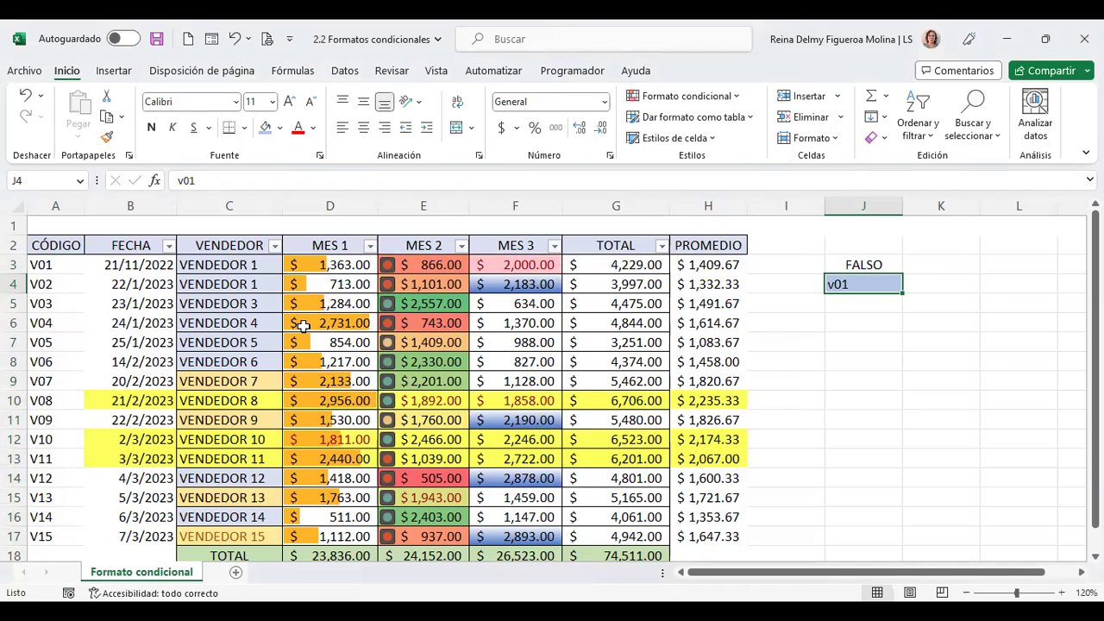
drag(61, 267, 55, 535)
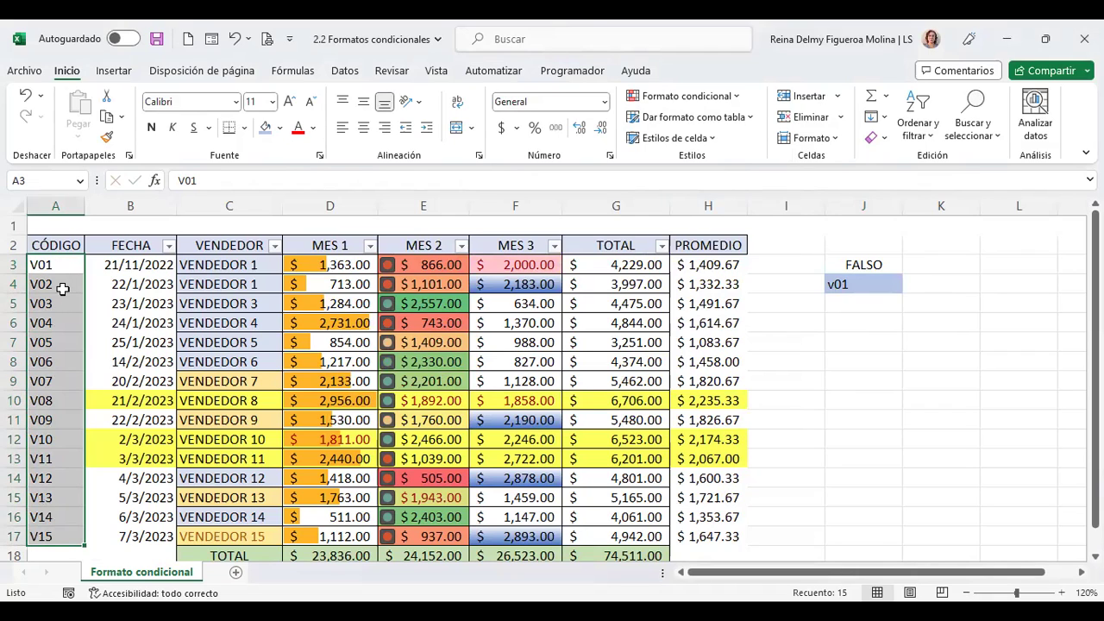
Step: From the conditional formatting rules manager, edit the =$A3=$J$4 rule and open its Format settings
click(739, 97)
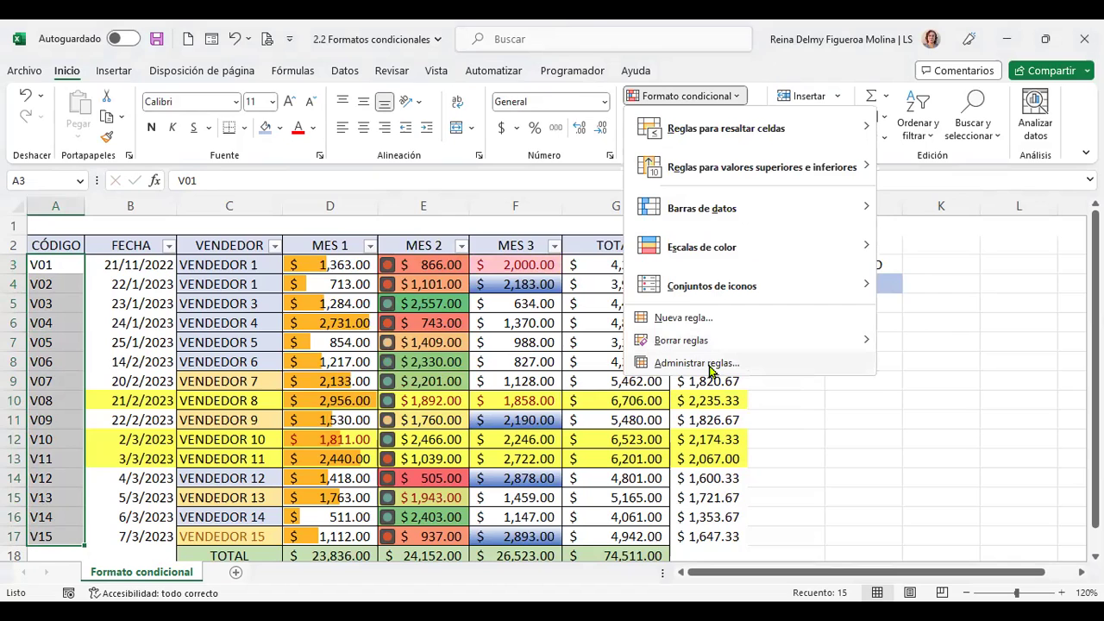
click(710, 369)
click(289, 268)
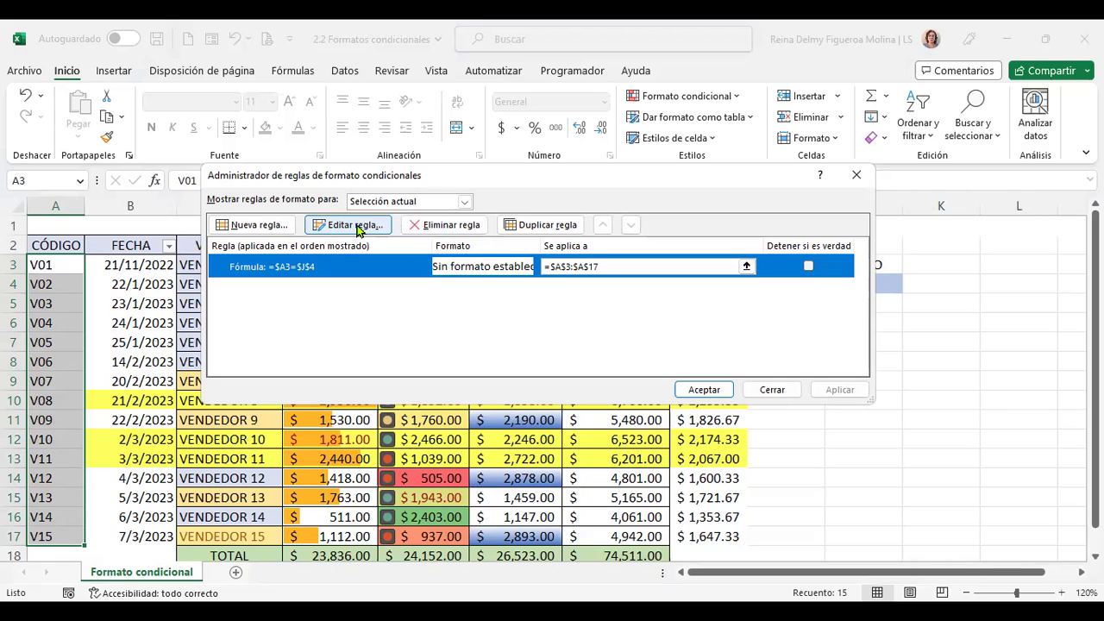
click(362, 226)
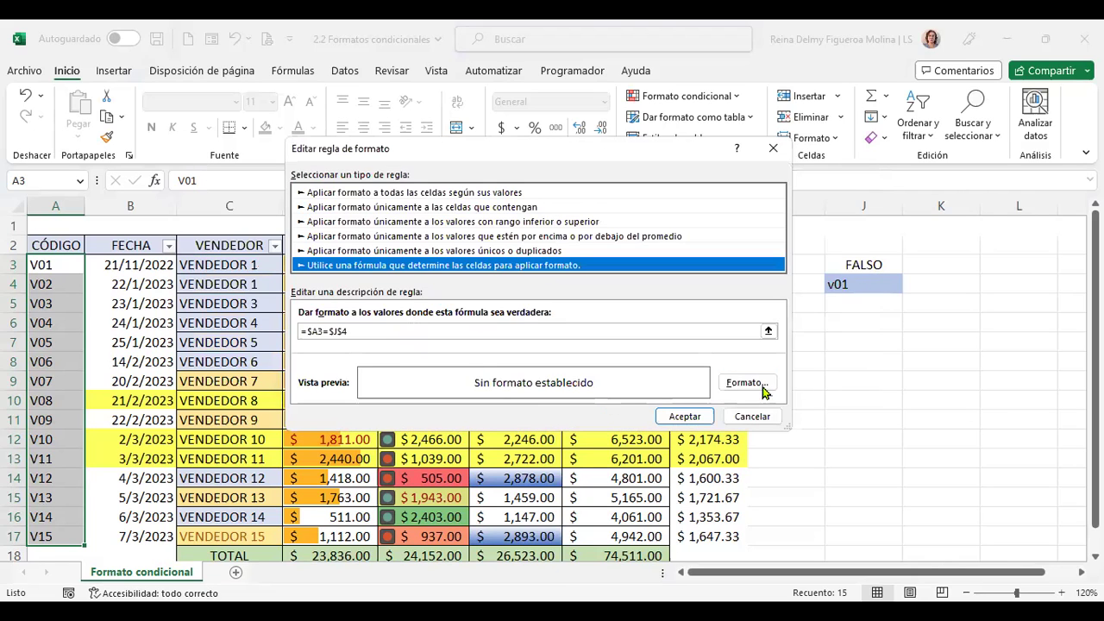
click(756, 380)
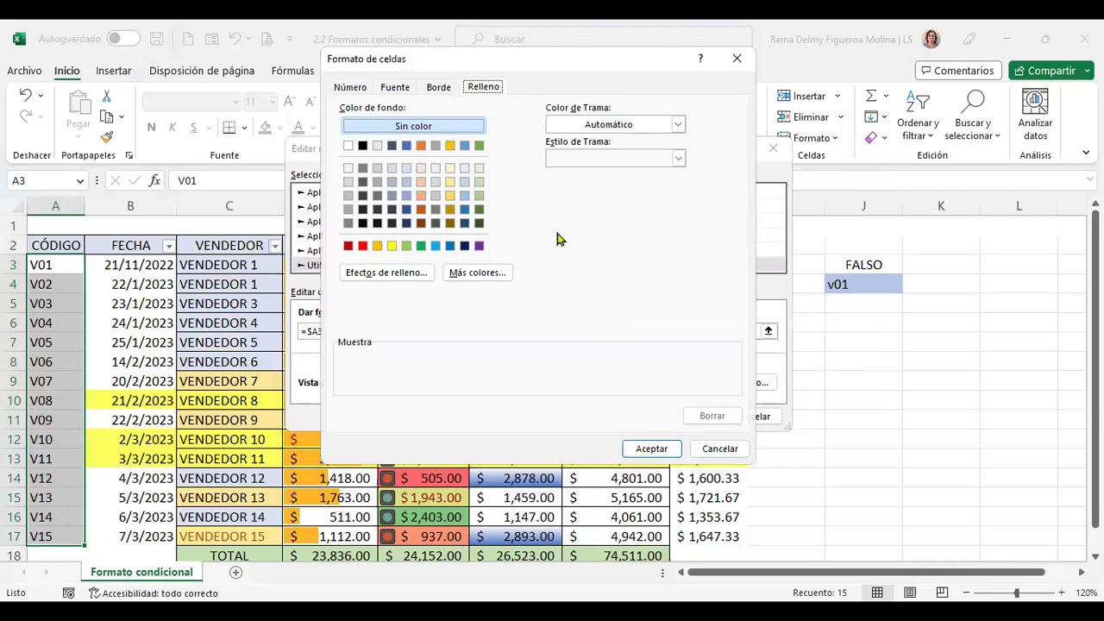
Step: Give the =$A3=$J$4 rule a bold red font and apply it
click(398, 87)
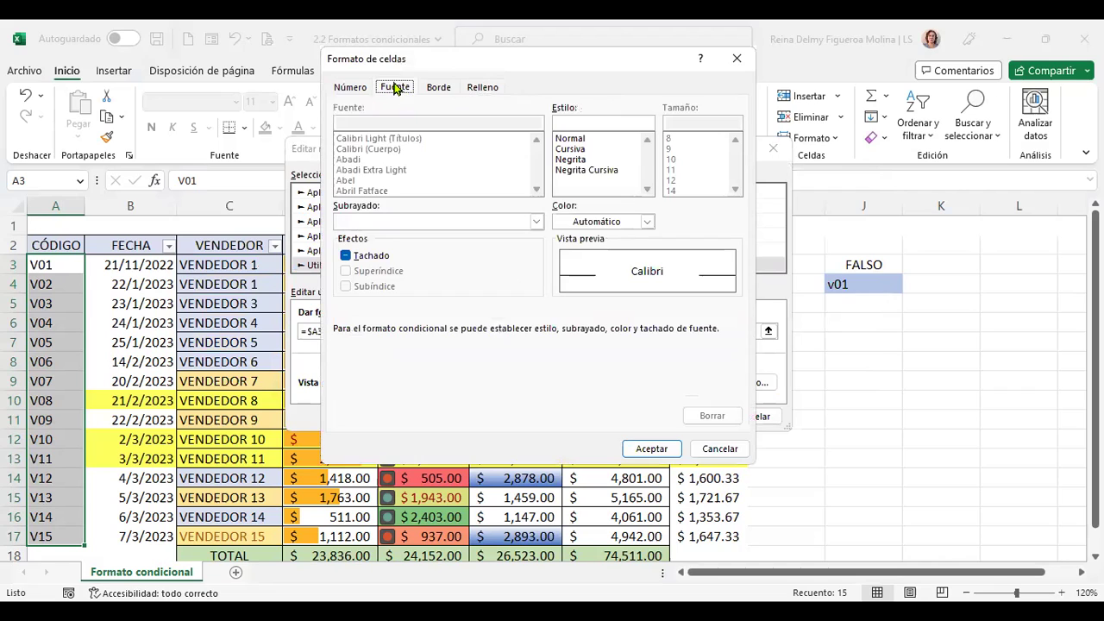
click(581, 163)
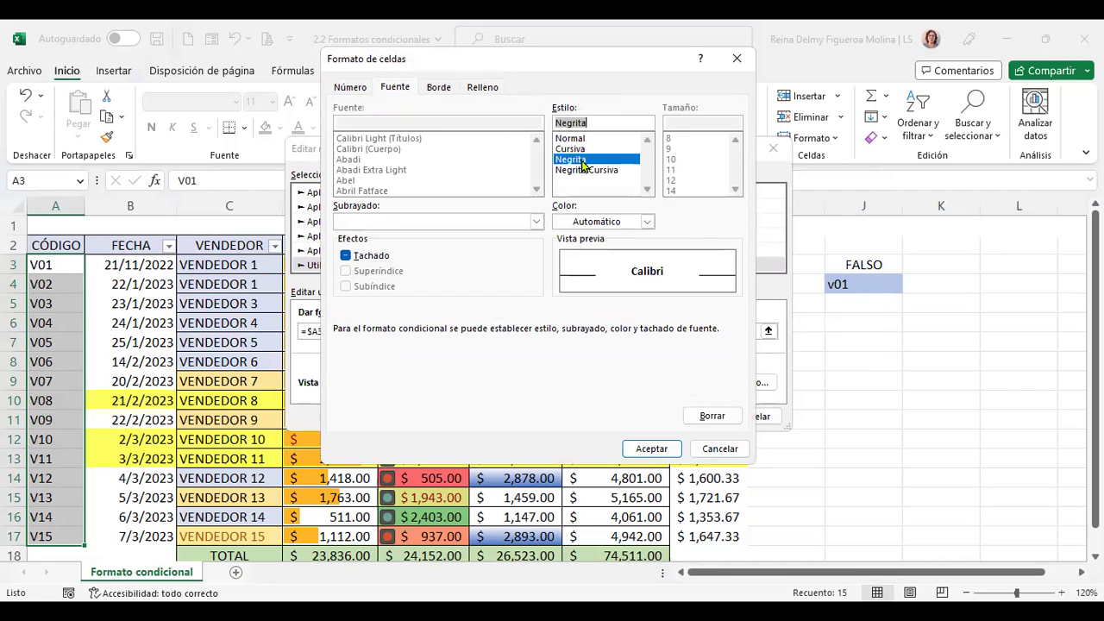
click(648, 223)
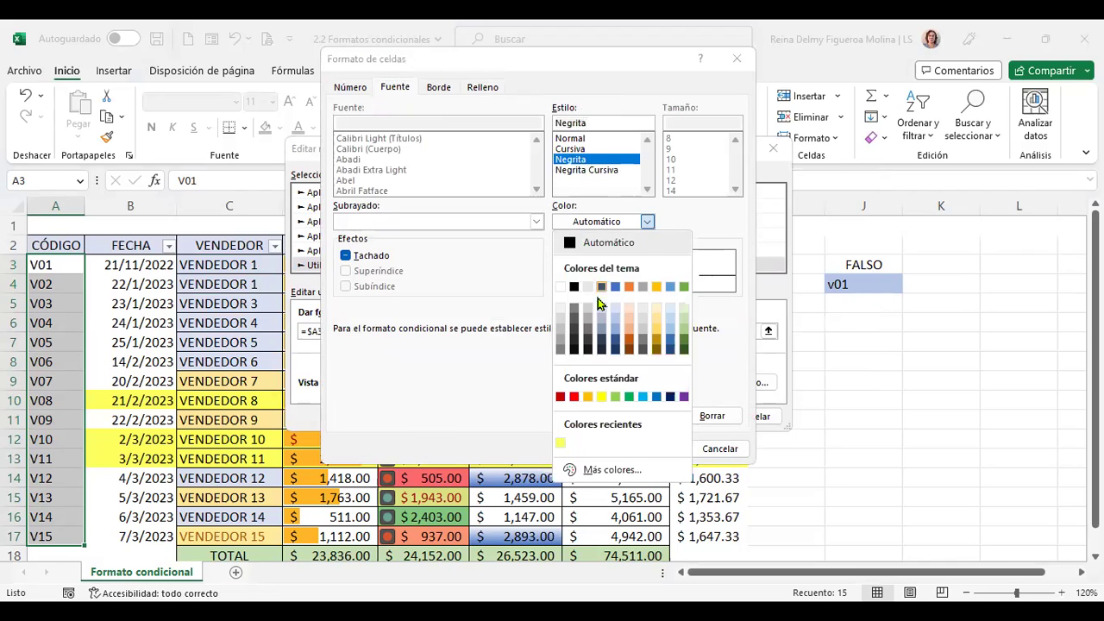
click(574, 397)
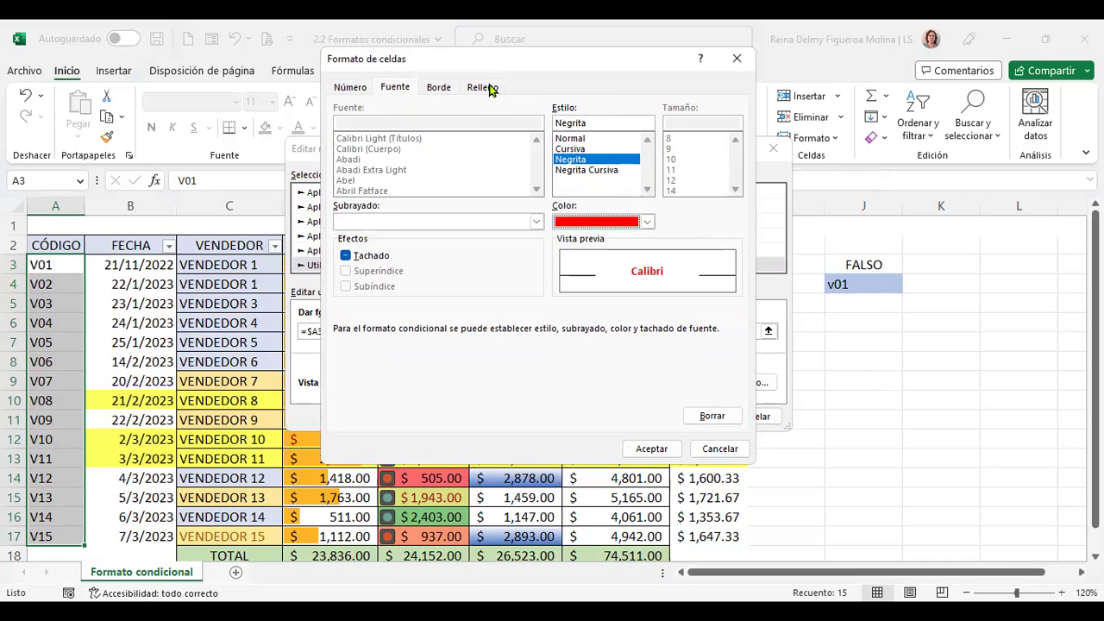
click(660, 455)
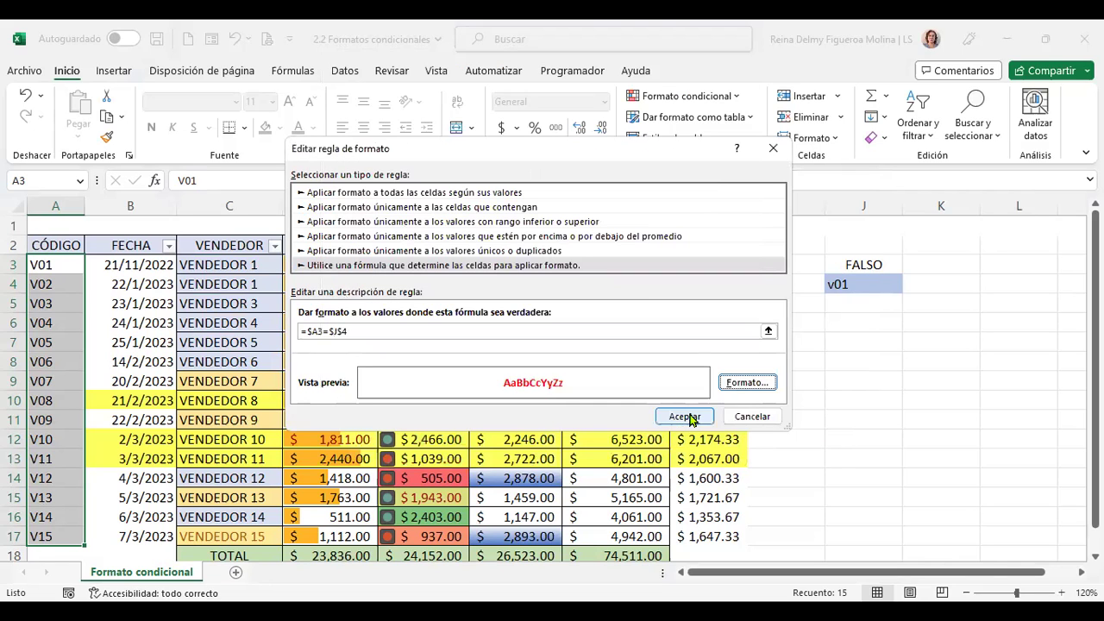
click(690, 417)
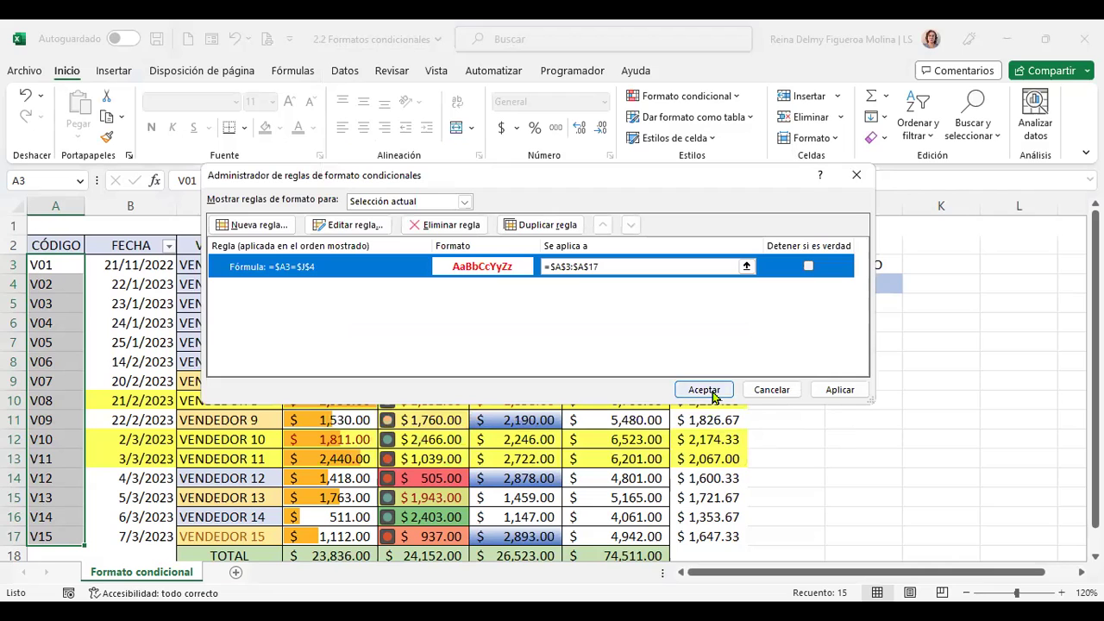
click(712, 393)
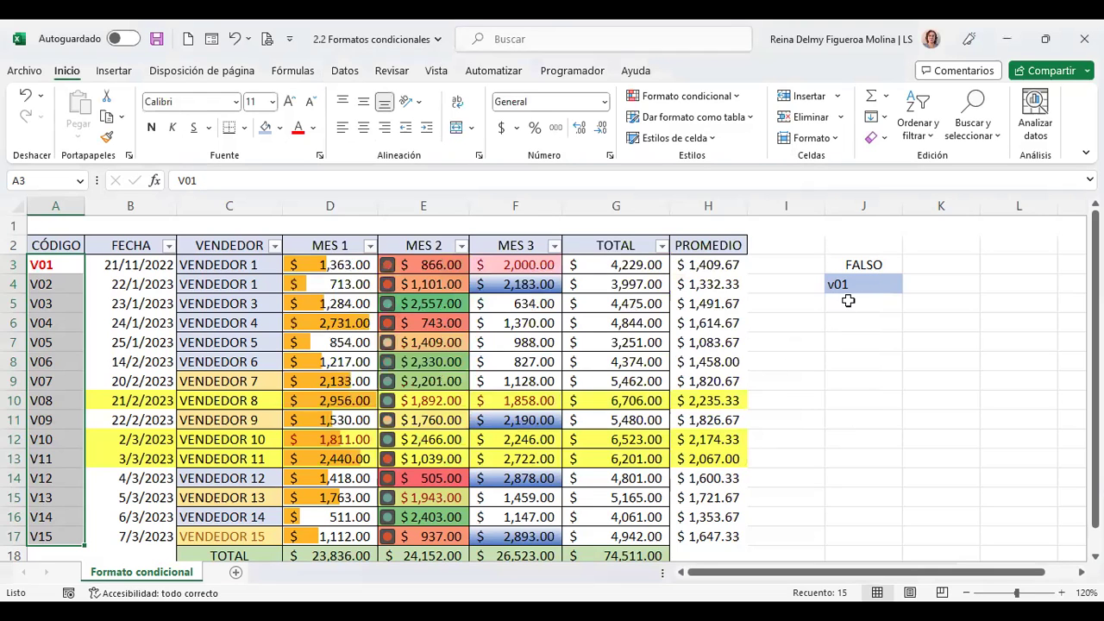
Step: Change J4's lookup code to V05, then to V15, so V15 is highlighted
click(861, 284)
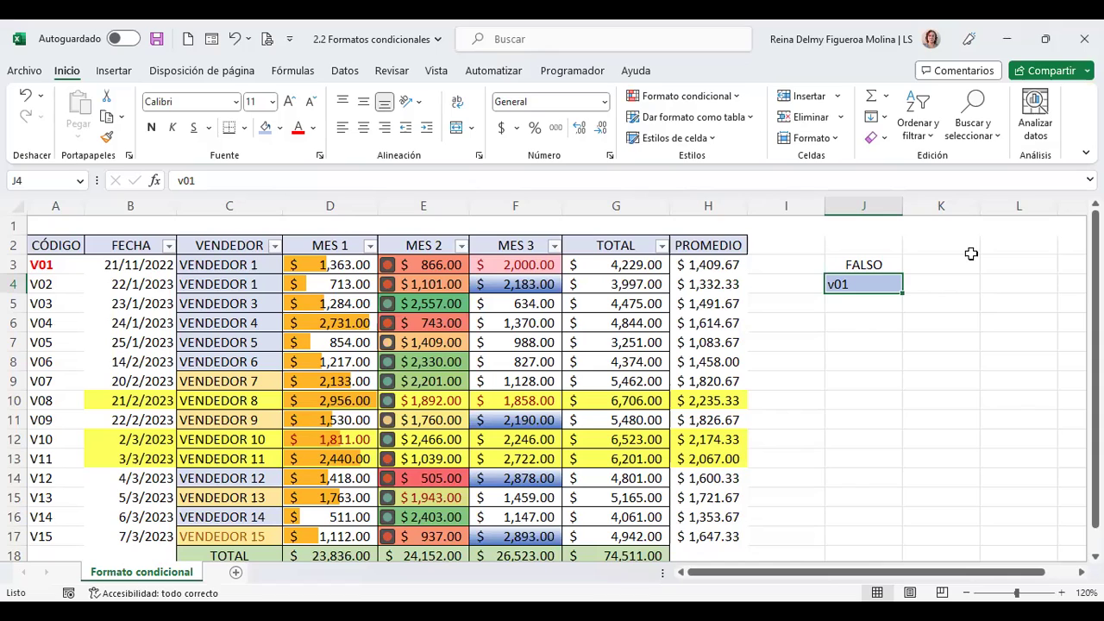
text(V05)
key(Return)
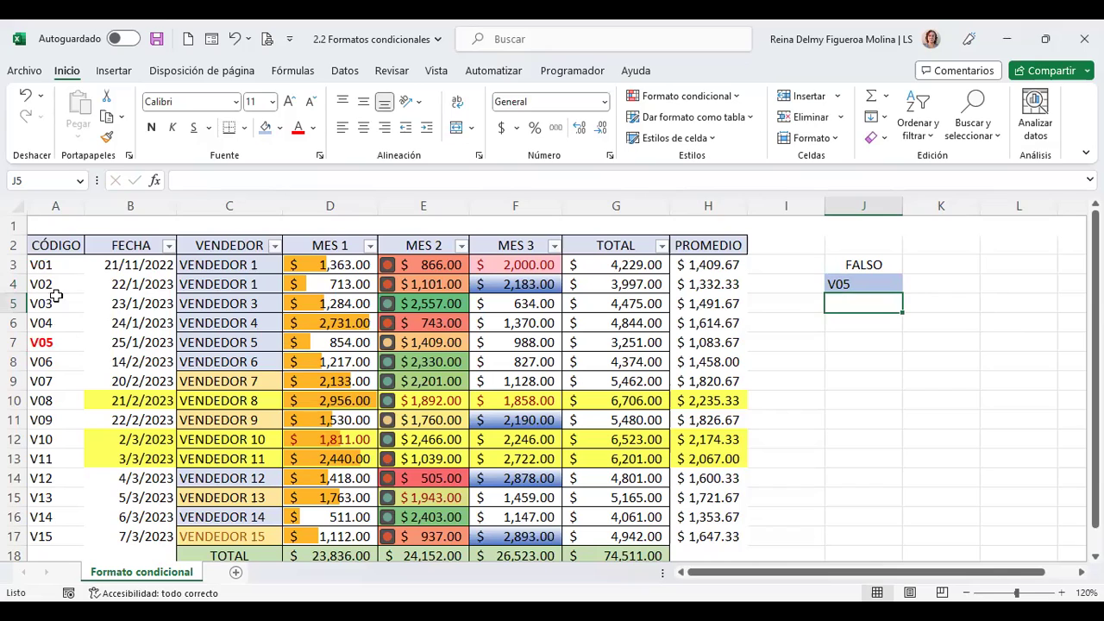
click(886, 281)
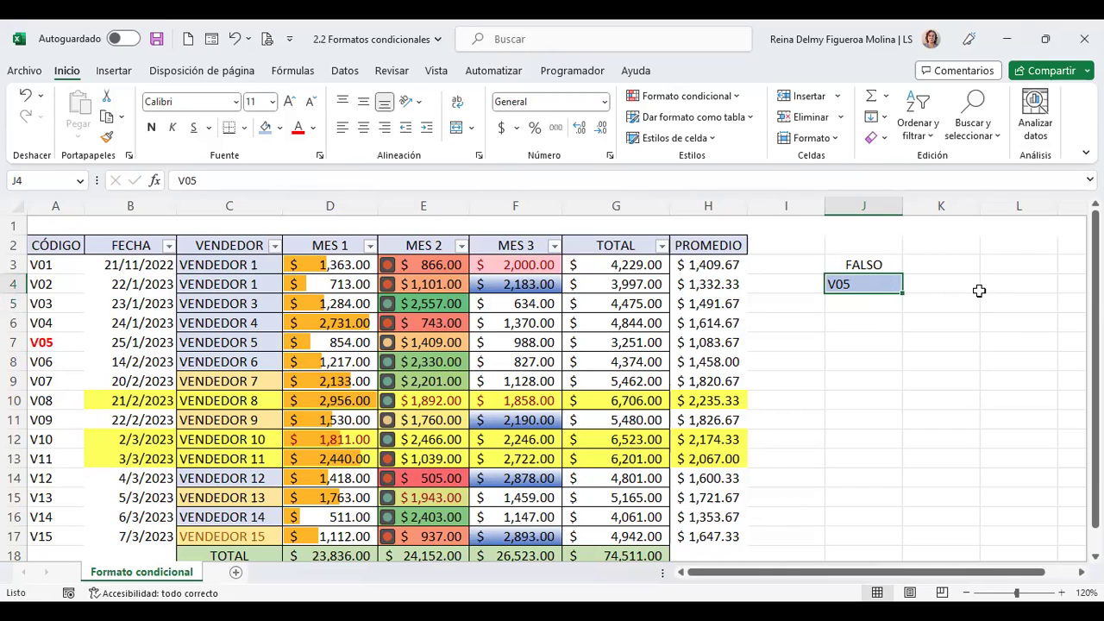
text(V15)
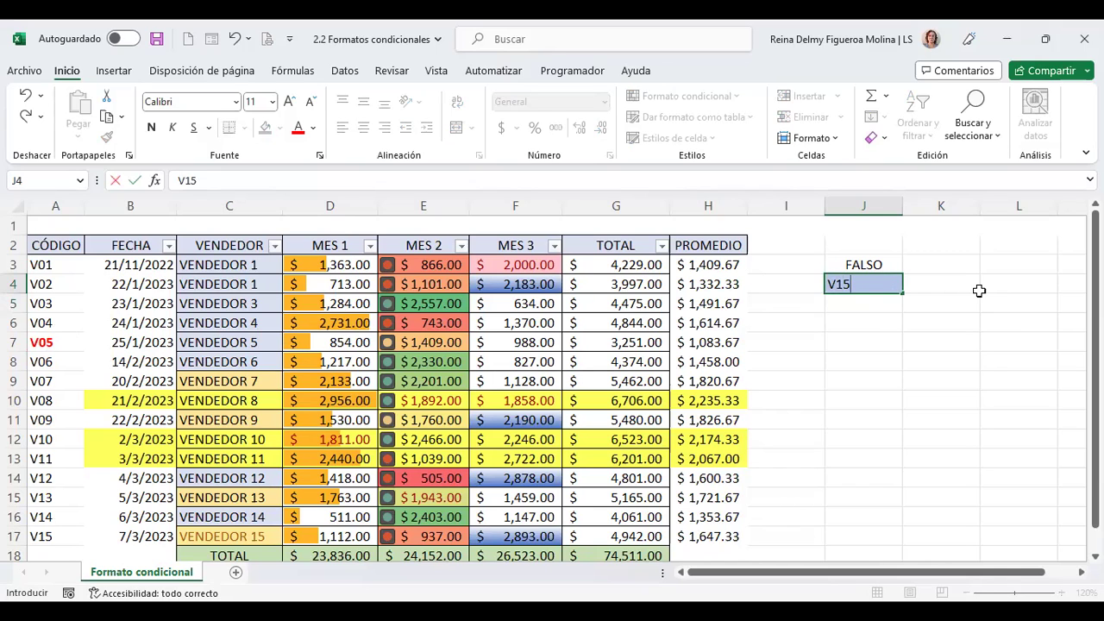
key(Return)
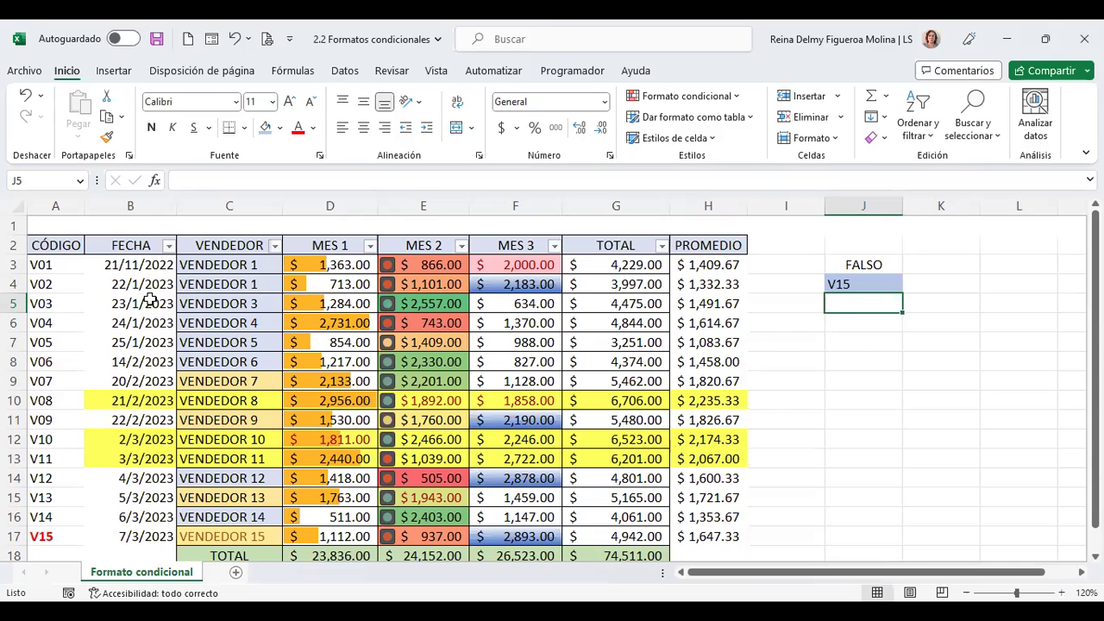
click(54, 264)
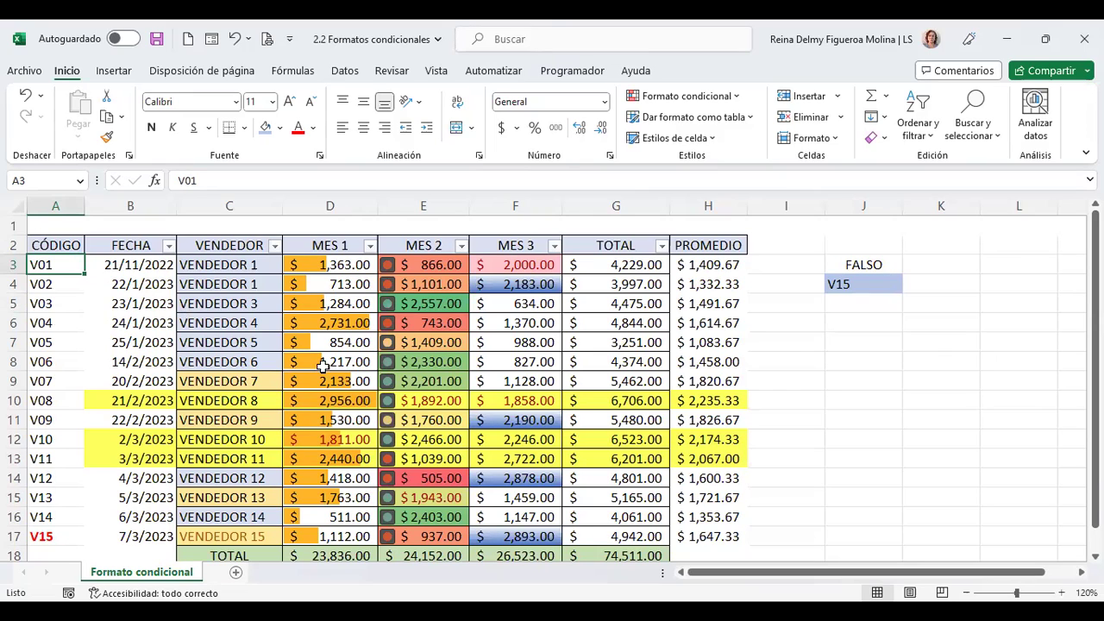
Step: Browse the data bar styles, then clear conditional formatting rules from the entire sheet
click(739, 97)
mouse_move(742, 138)
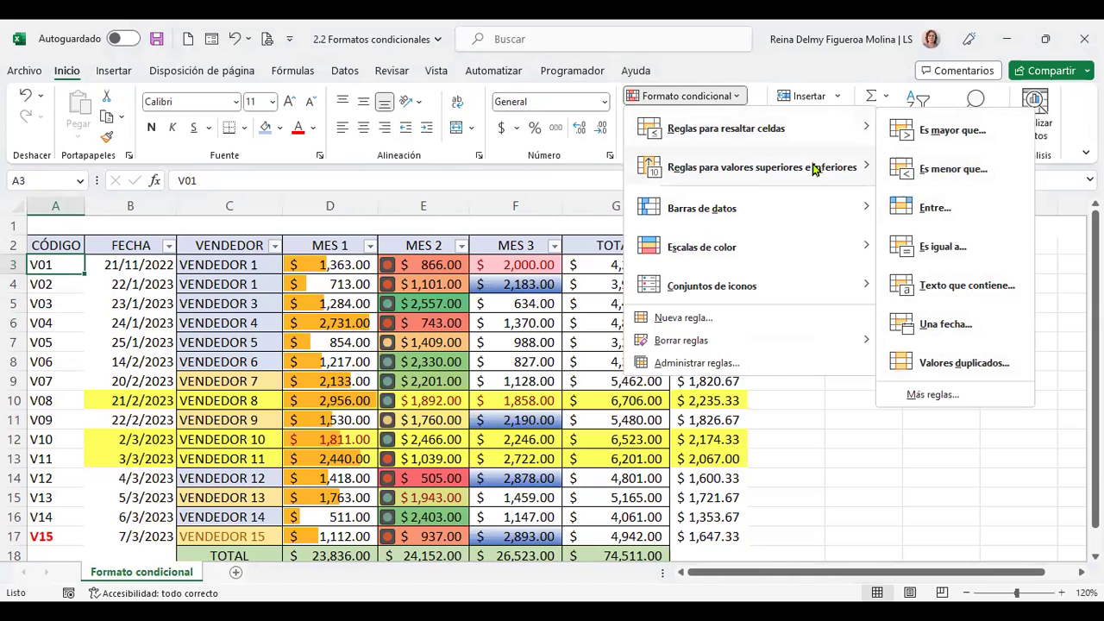
click(742, 220)
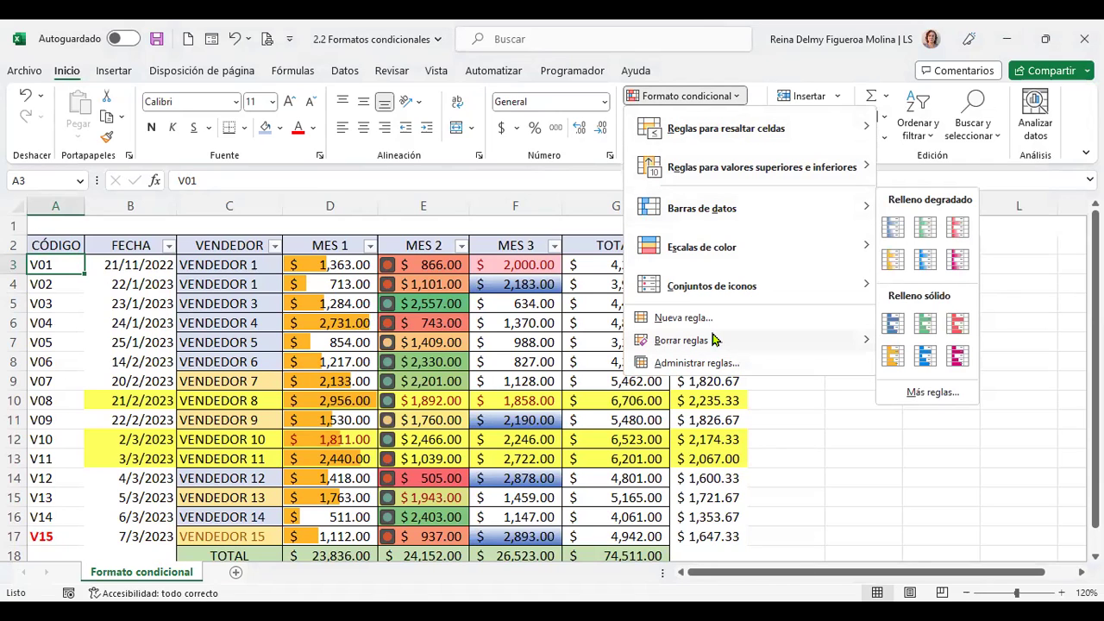
mouse_move(714, 340)
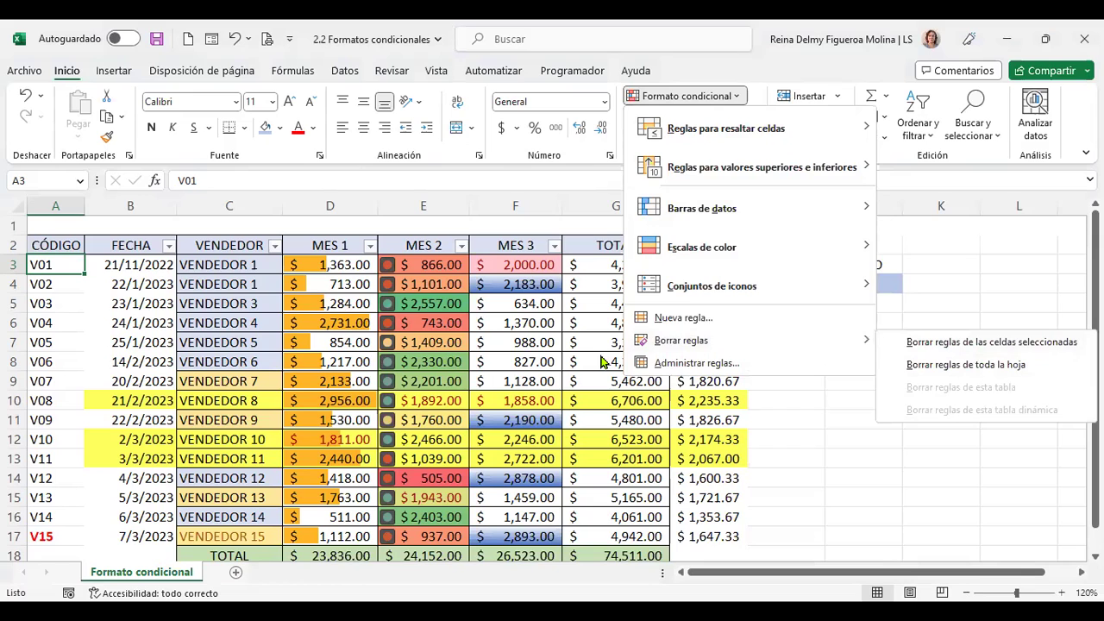
click(535, 355)
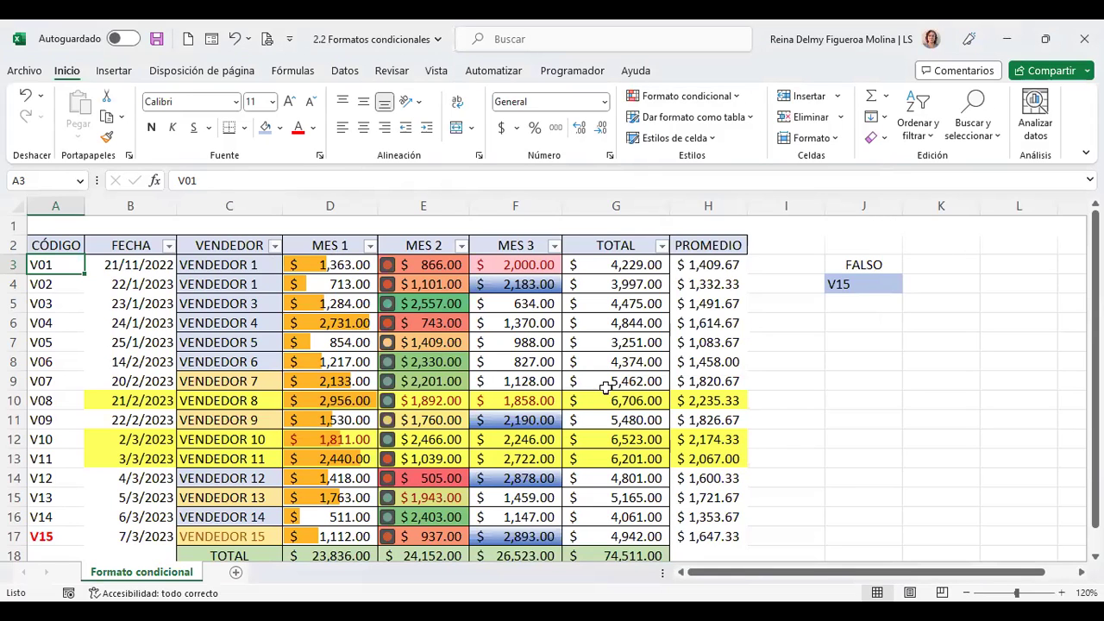
click(737, 97)
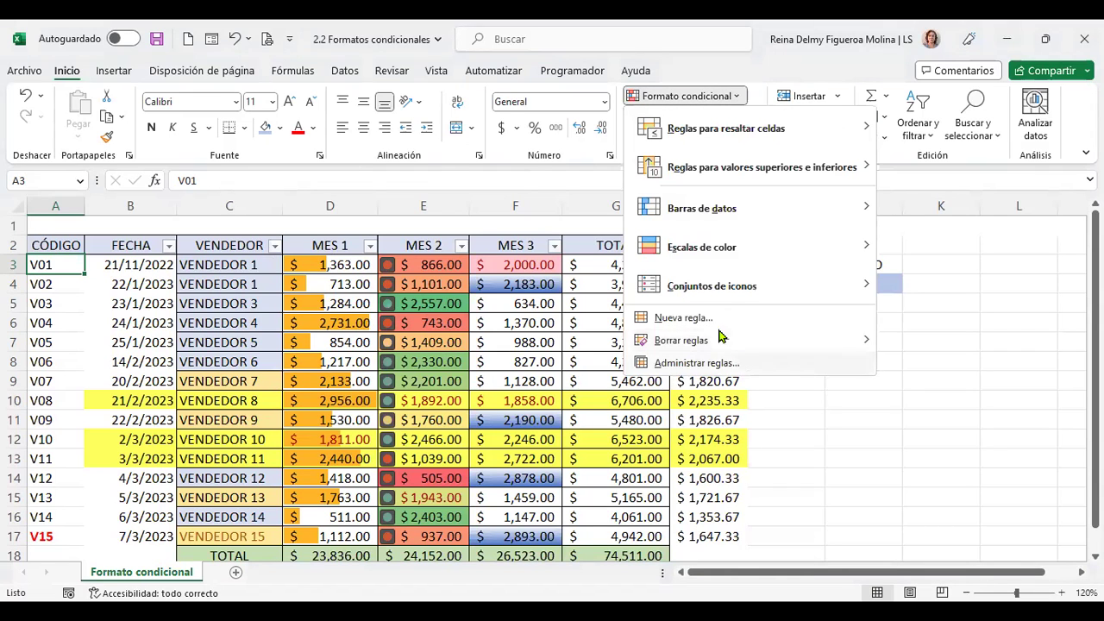
mouse_move(718, 338)
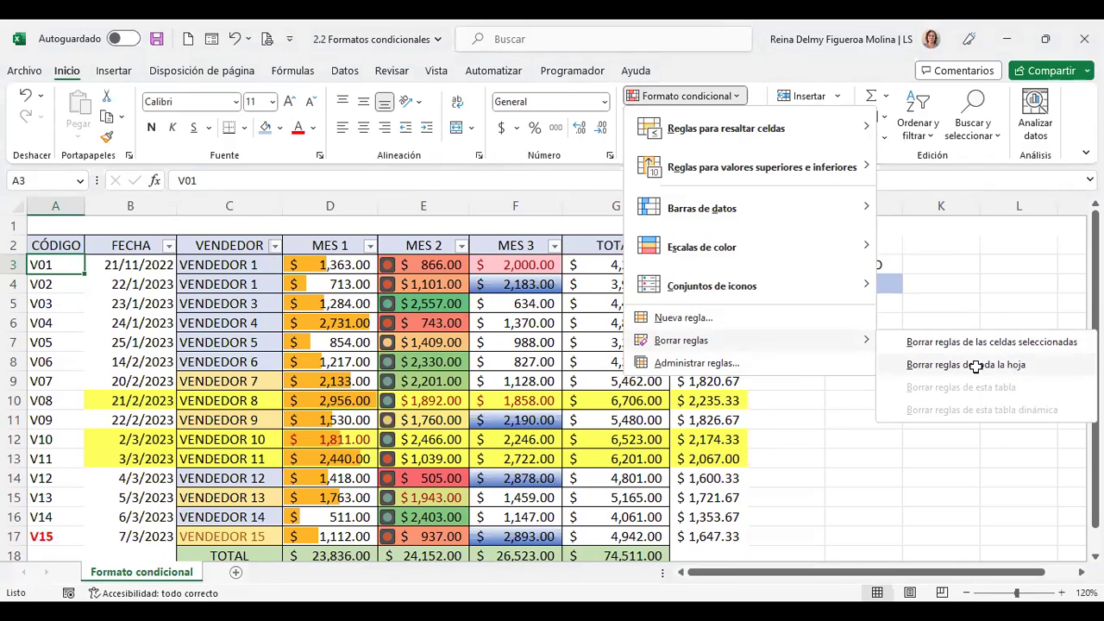
click(1018, 365)
Step: Enter V03 as the lookup code in J4
click(845, 381)
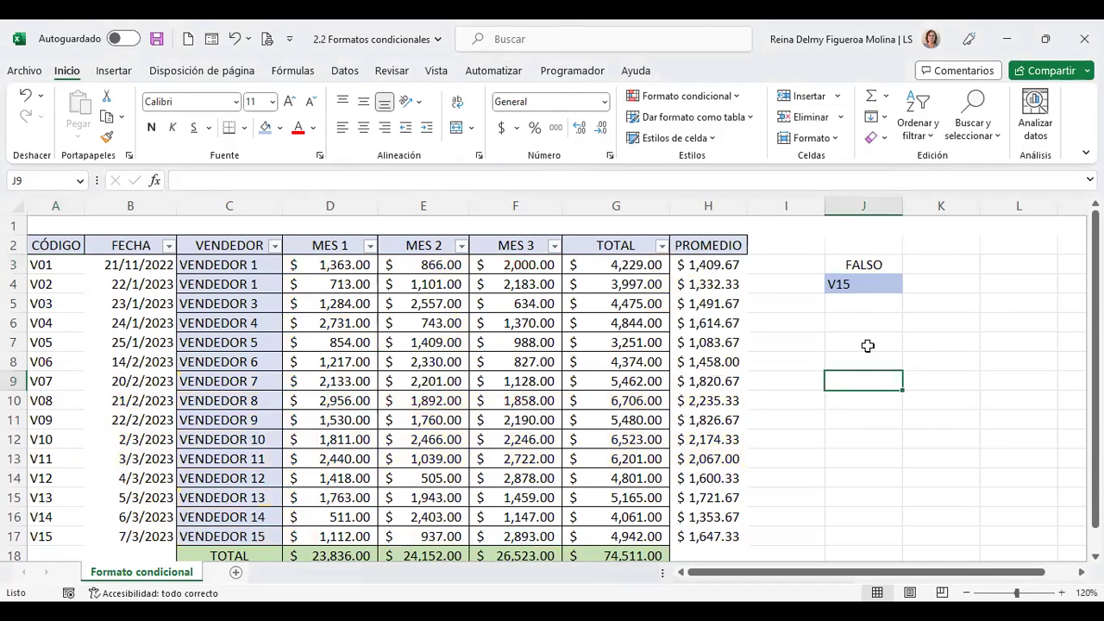
click(867, 285)
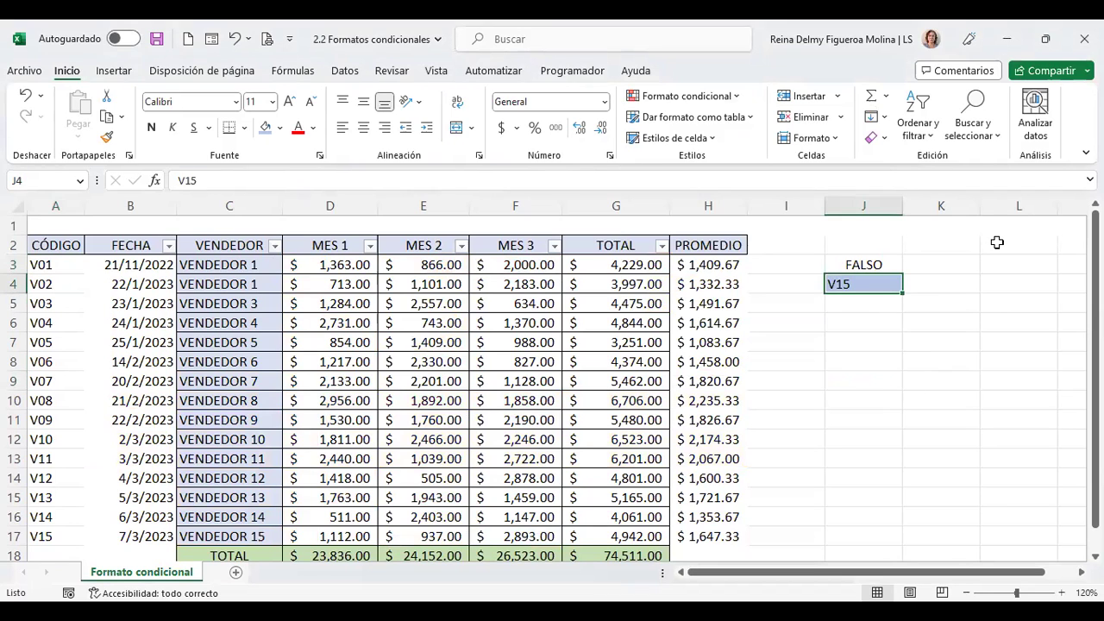
text(V03)
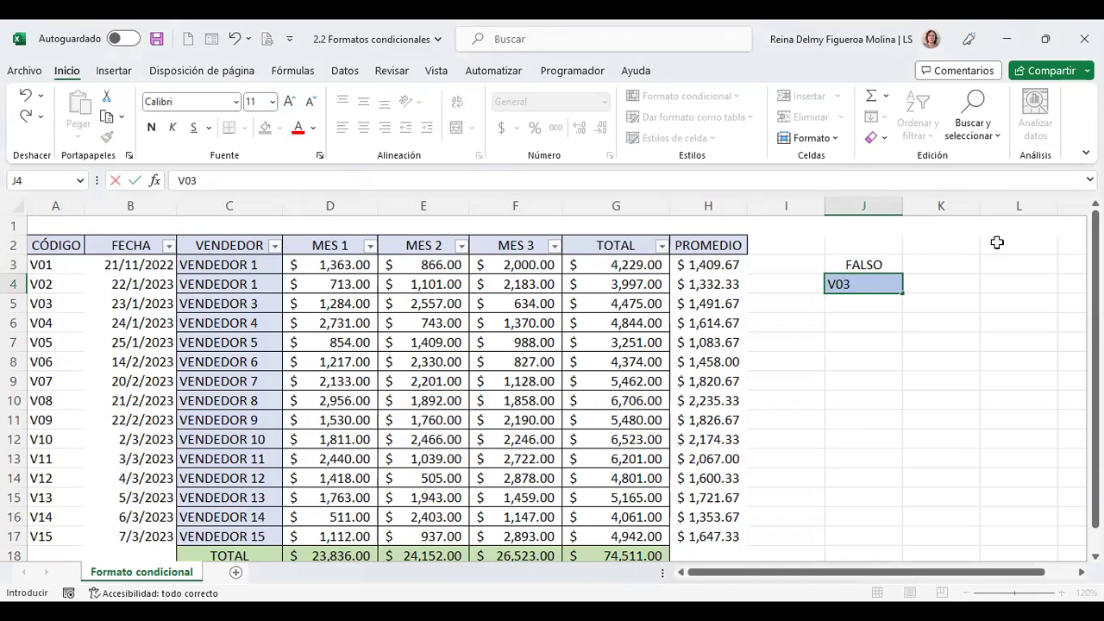
key(Return)
key(Down)
key(Up)
key(Up)
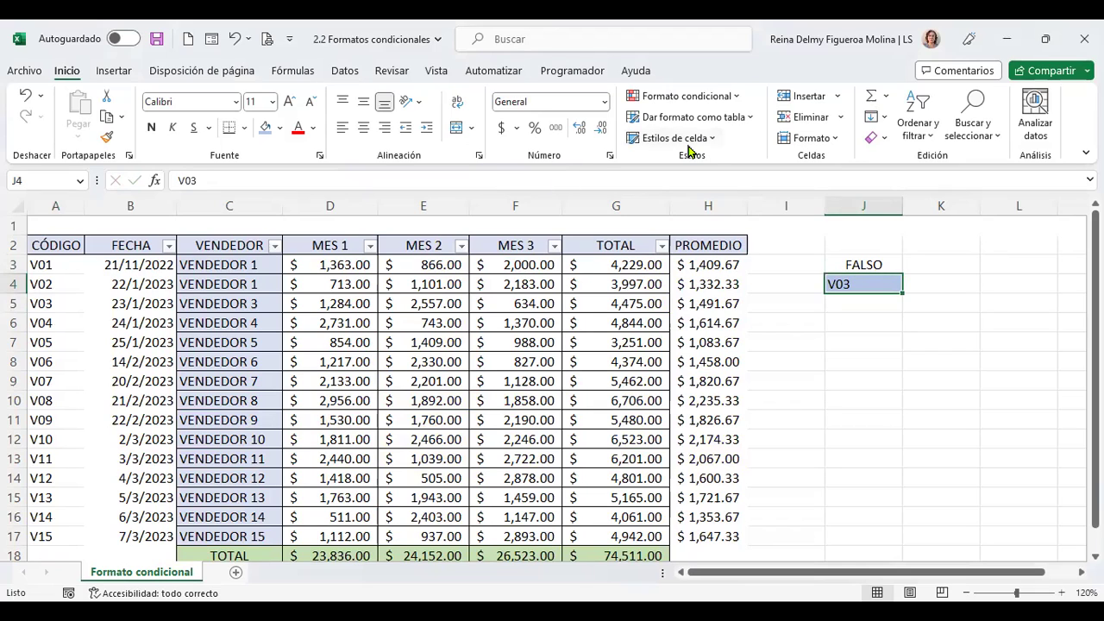
Step: Look over the icon set options without applying any, then select cell A1
click(737, 98)
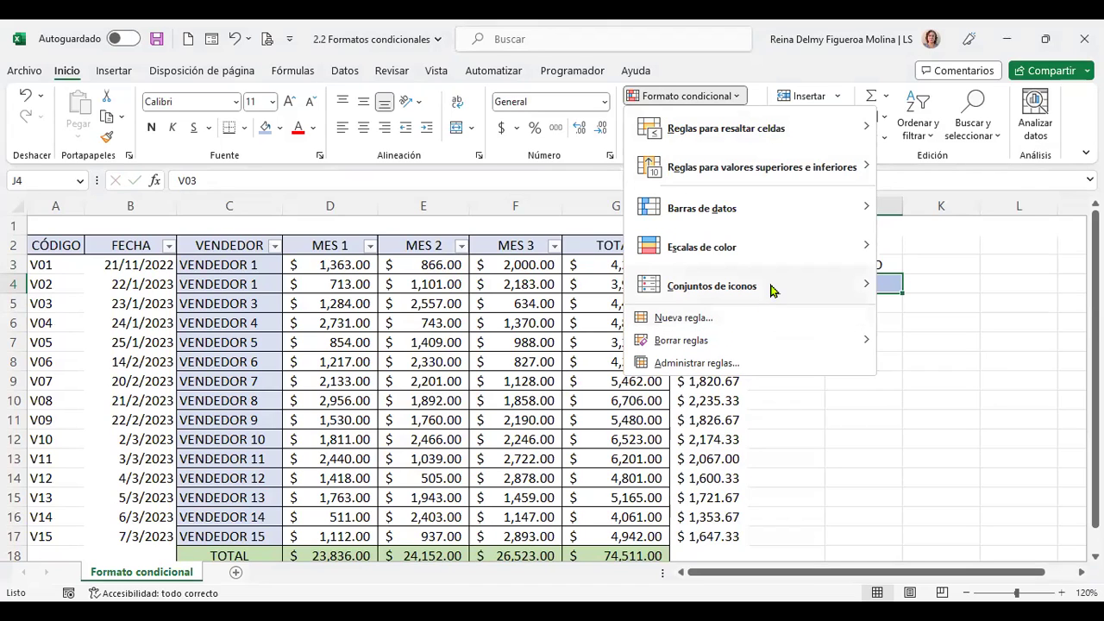
mouse_move(772, 290)
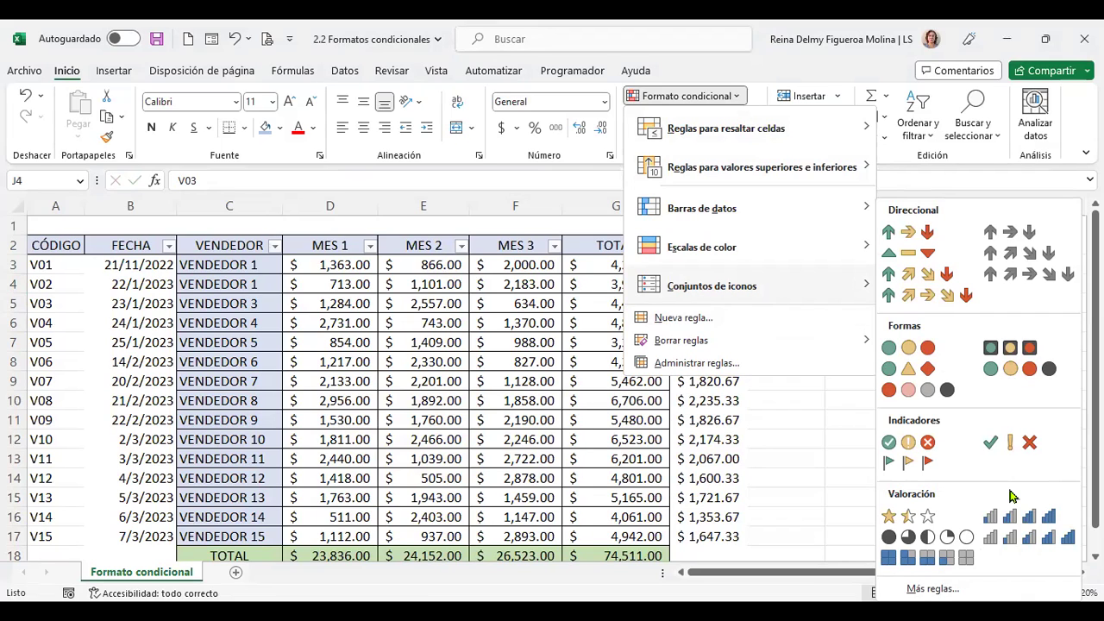
click(399, 284)
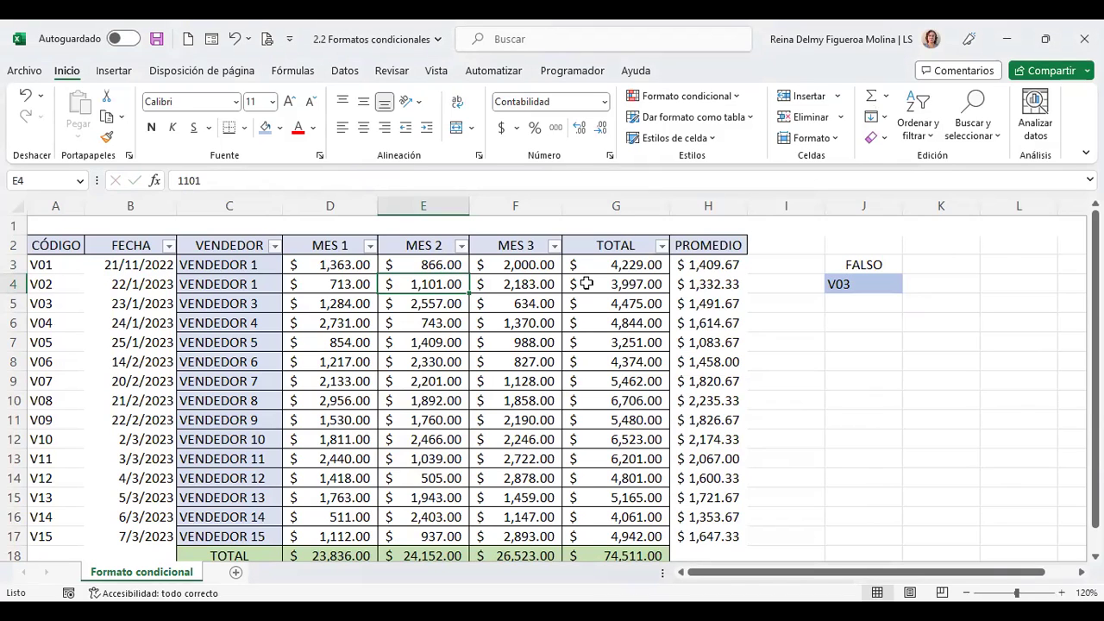
click(57, 226)
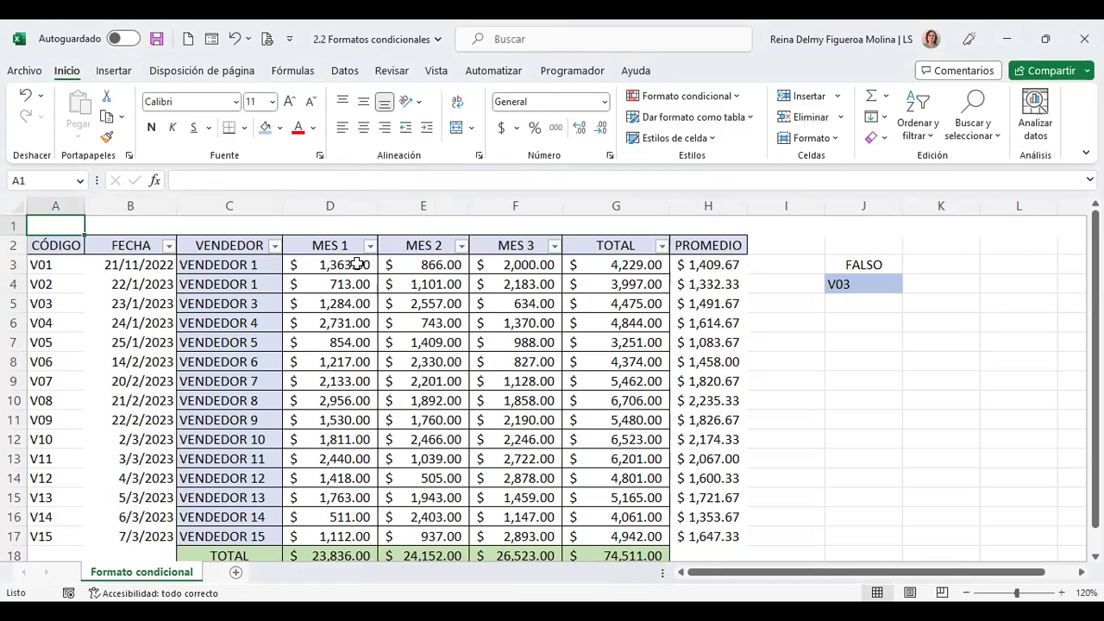
Step: Give the MES 1 amounts D3:D17 green solid-fill data bars, then return to A1
click(735, 97)
mouse_move(739, 209)
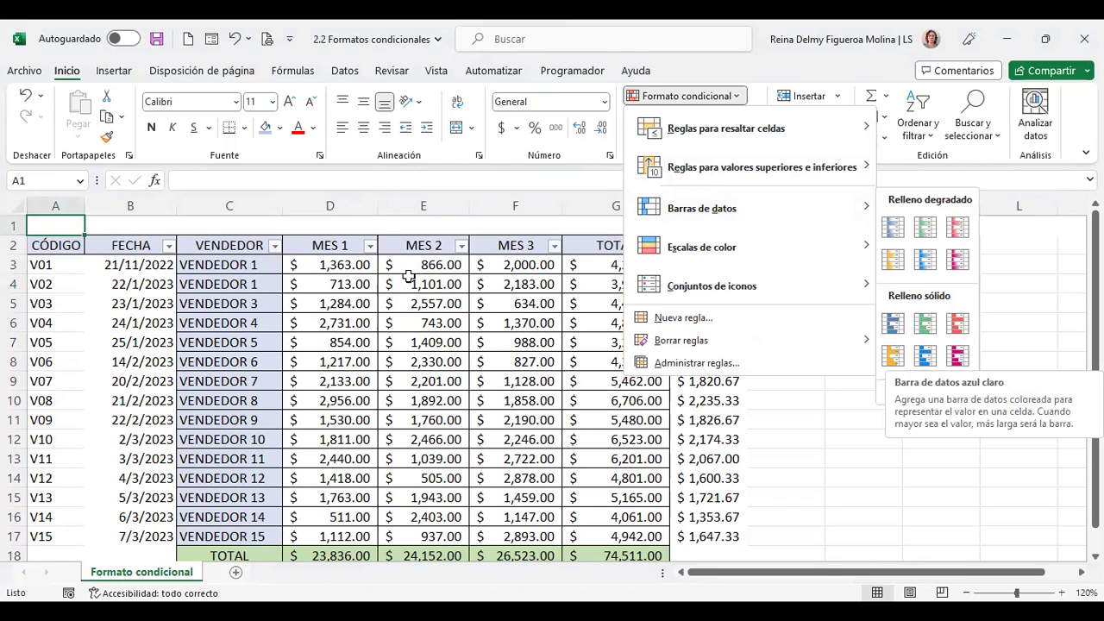
click(329, 285)
drag(328, 286, 333, 534)
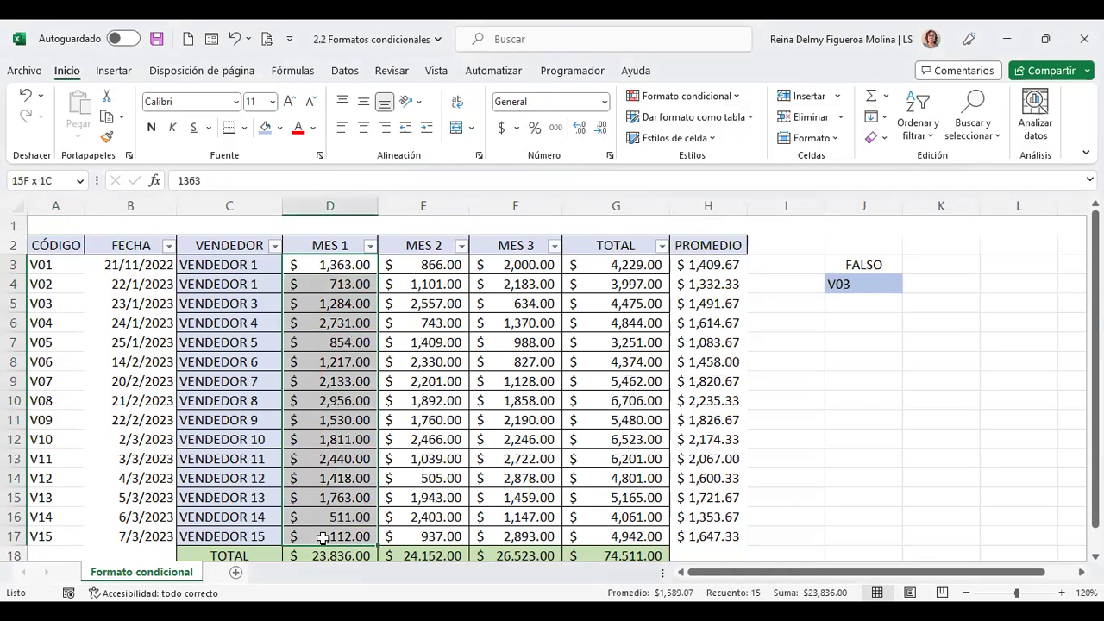
click(739, 97)
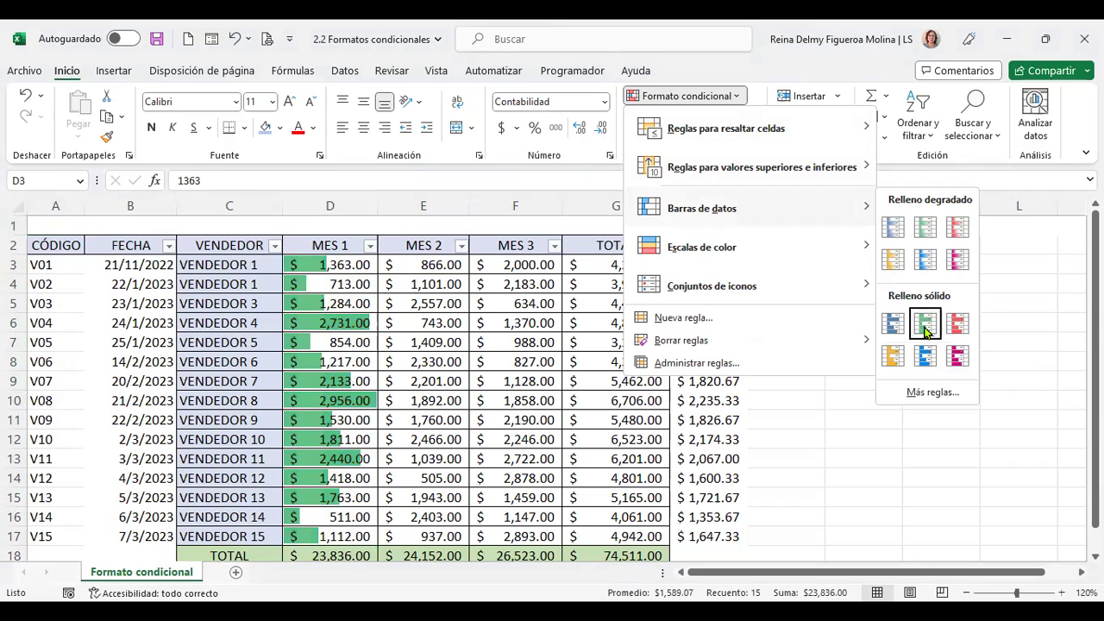
click(498, 358)
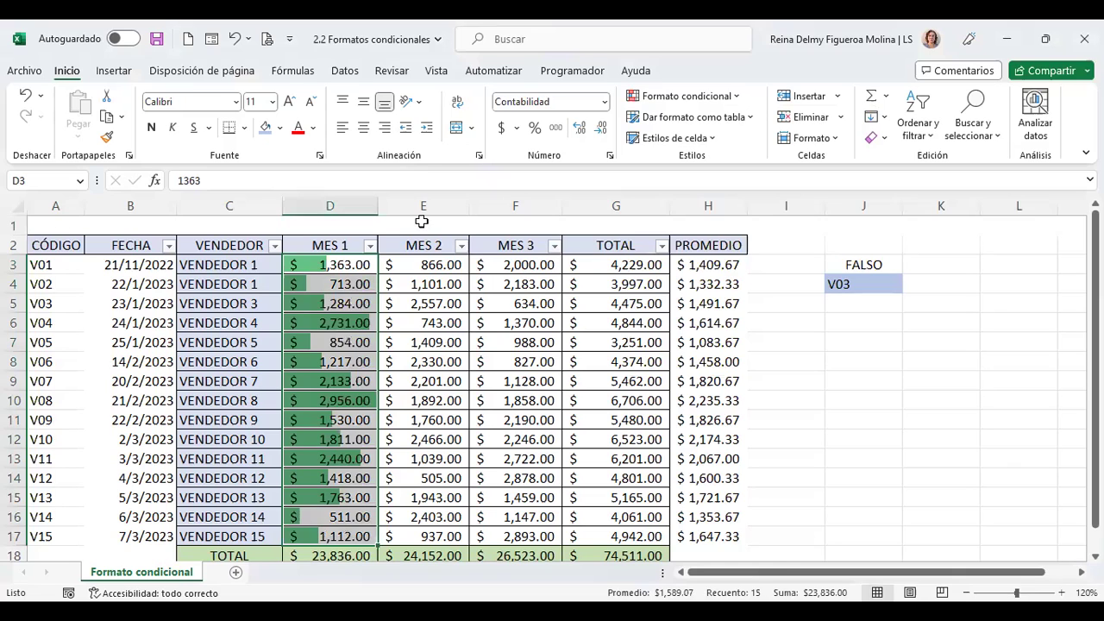
key(ctrl+Home)
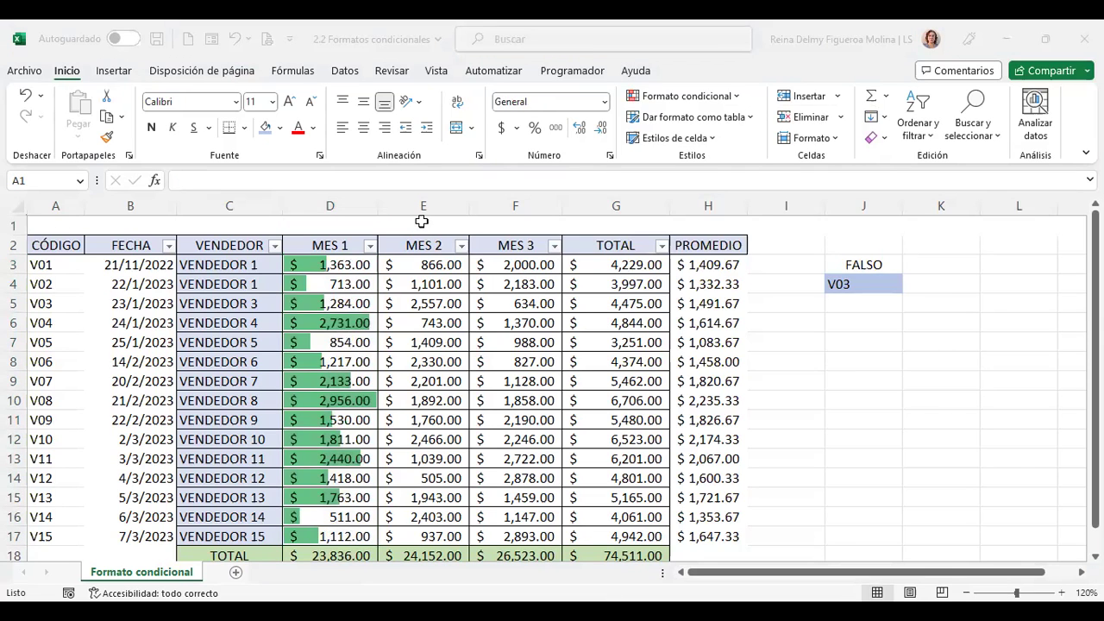
Step: From header cell A2, bring up the Ordenar y filtrar choices for the sales table
click(66, 249)
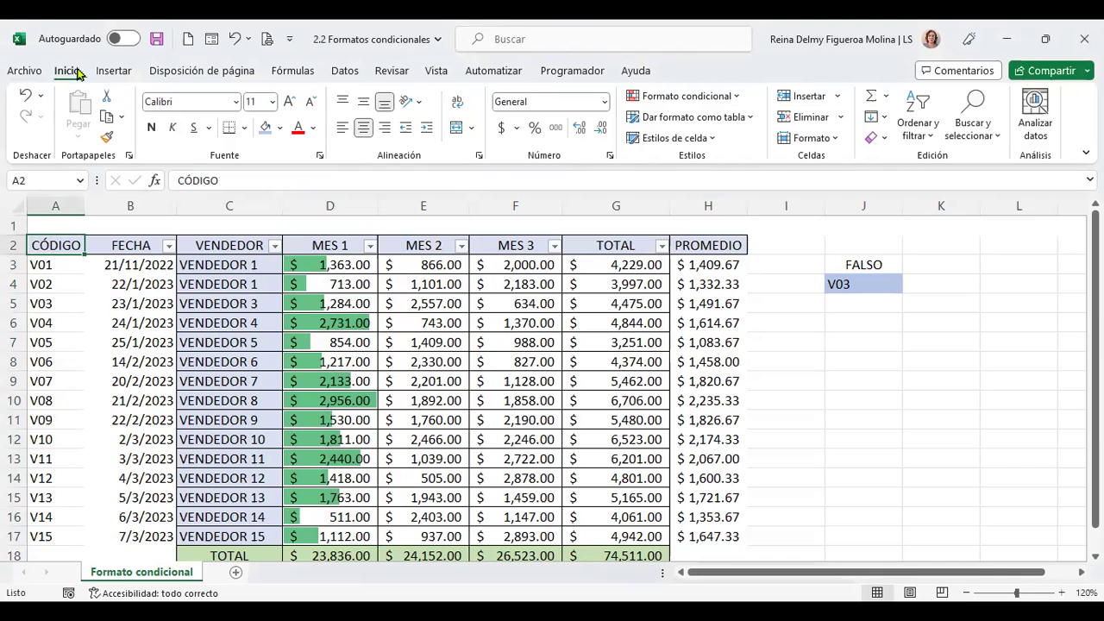
click(932, 138)
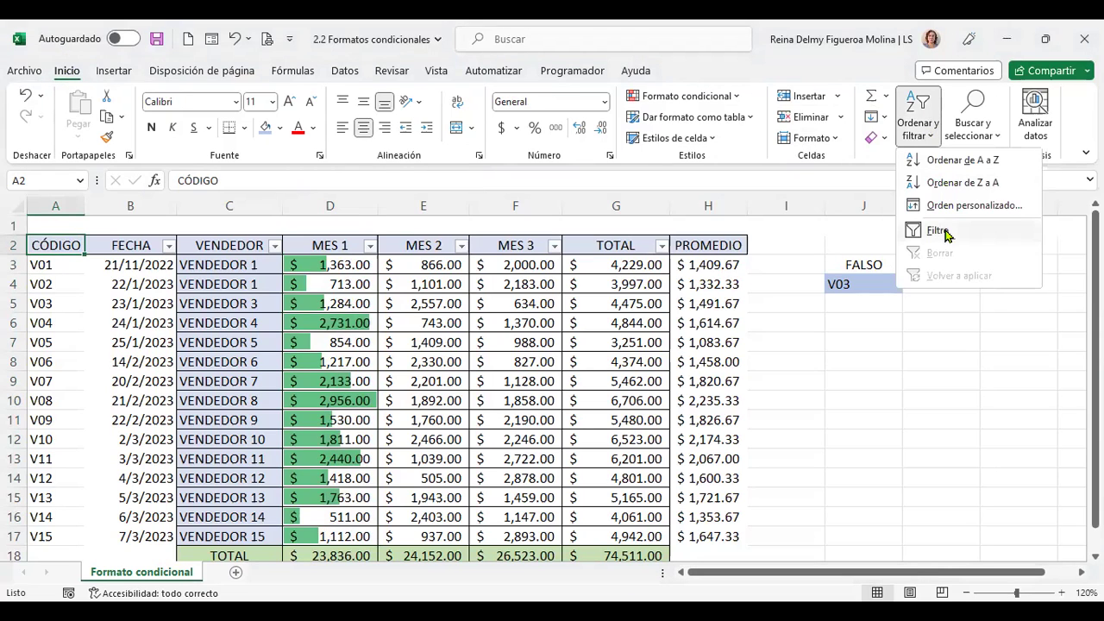